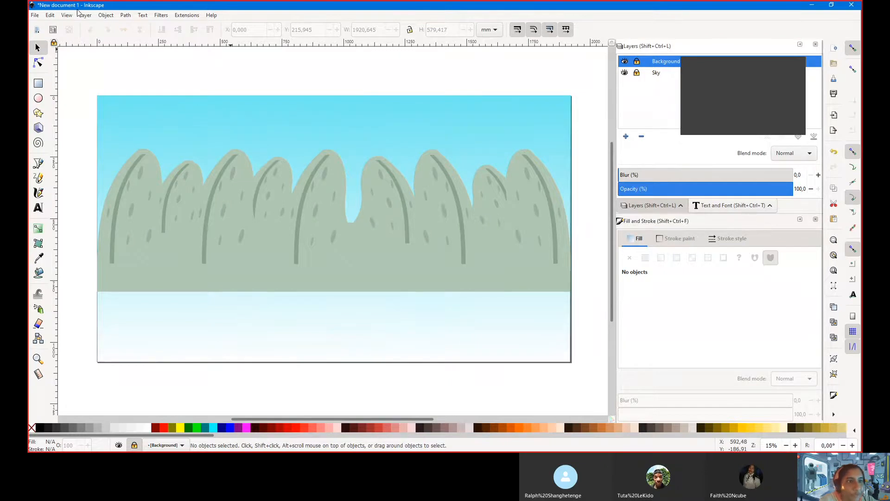
# Start a new blank document from the File menu, leaving the Path menu unused
pyautogui.click(126, 16)
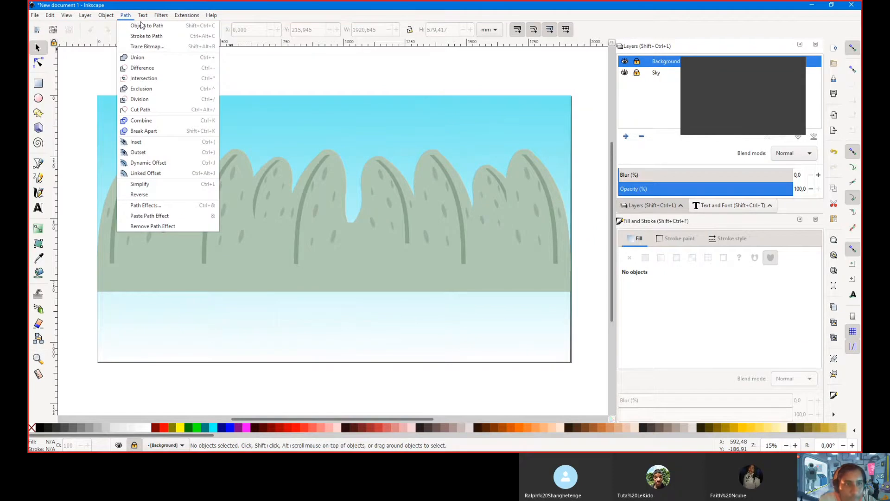
pyautogui.click(126, 16)
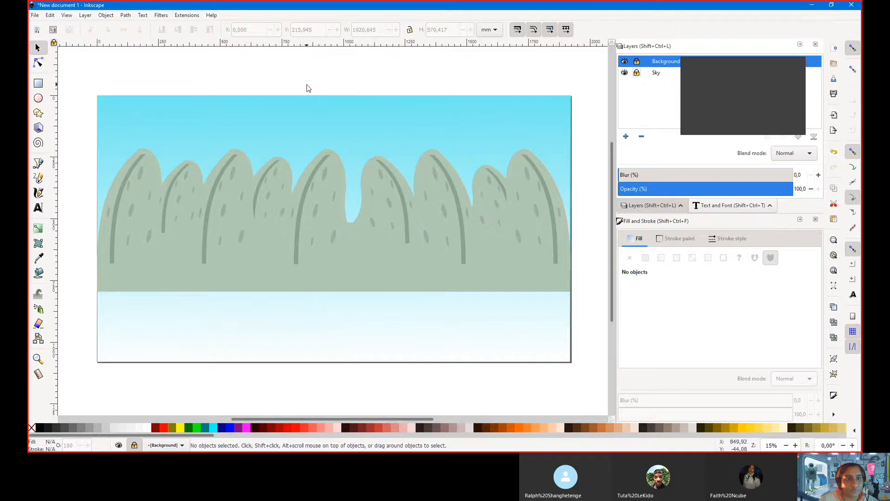
pyautogui.click(35, 16)
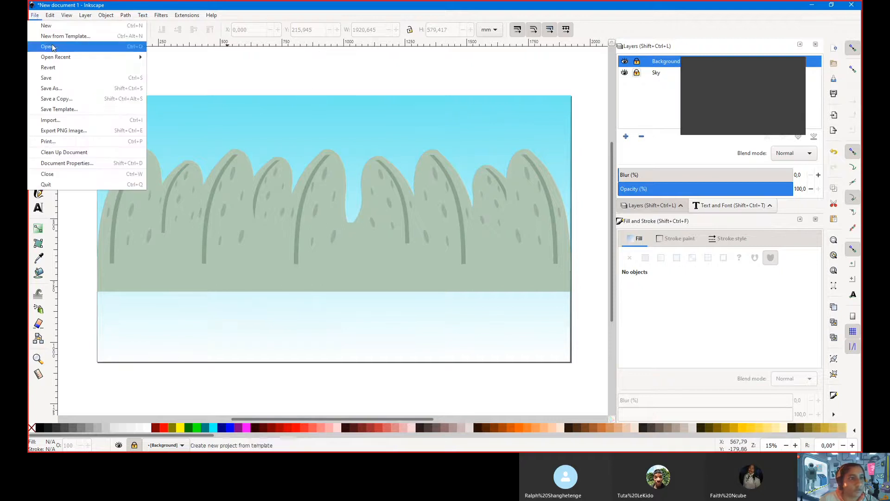
pyautogui.click(55, 30)
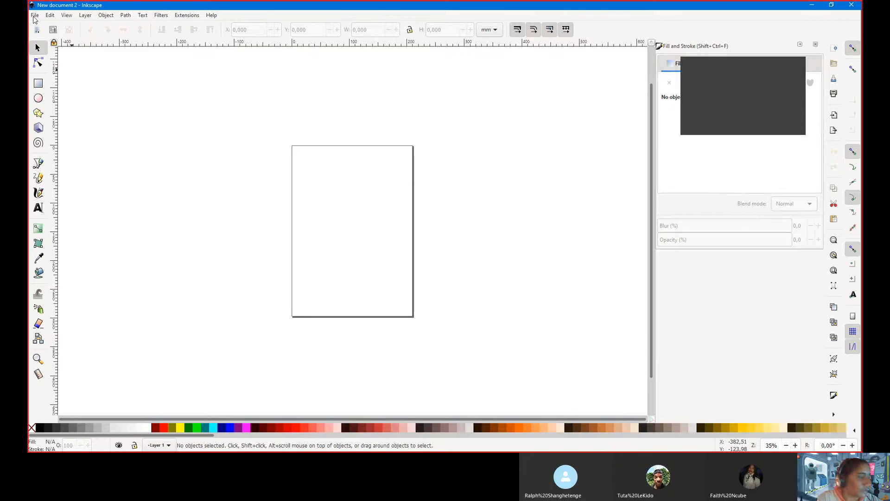
# Zoom in on the new blank portrait page and bring up the File menu
pyautogui.scroll(2, 326, 216)
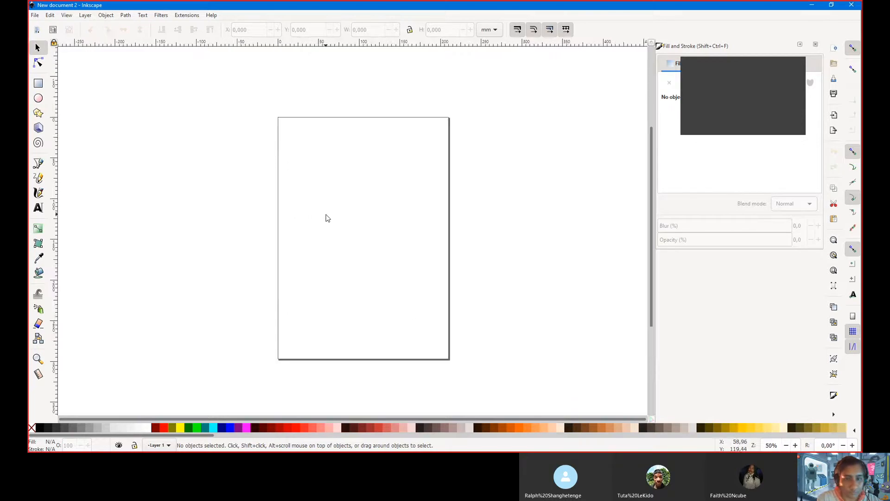
pyautogui.scroll(2, 333, 192)
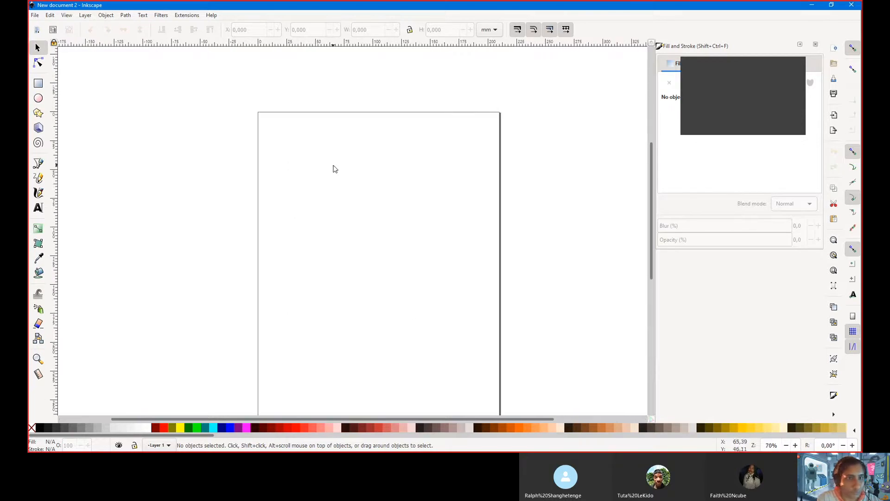
pyautogui.click(35, 16)
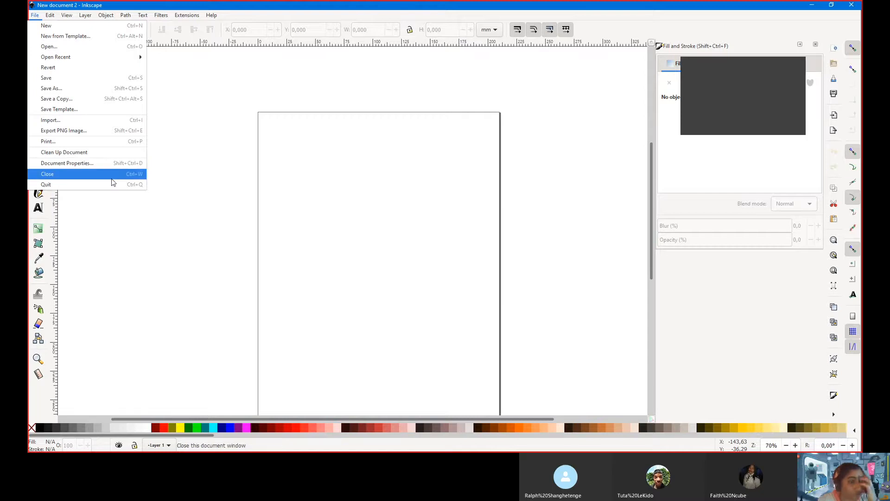
# Set the page size to 1920 × 1080 mm landscape in Document Properties
pyautogui.click(93, 162)
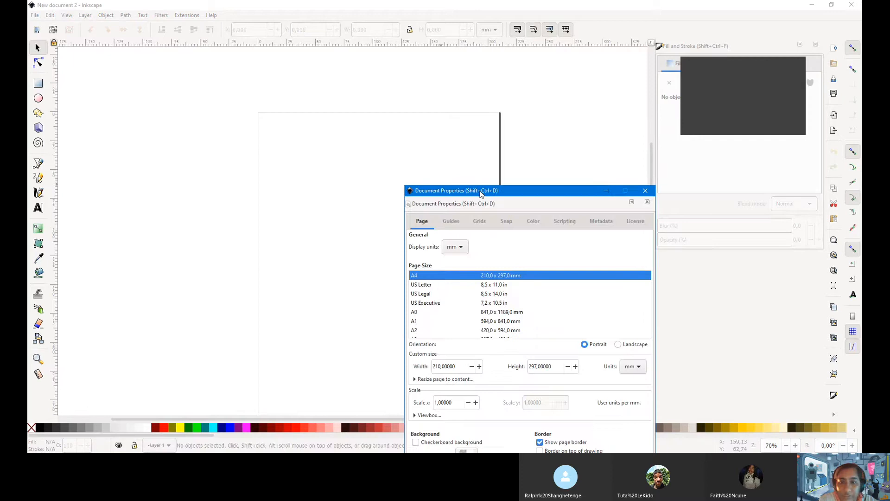
pyautogui.moveTo(481, 193); pyautogui.dragTo(387, 78)
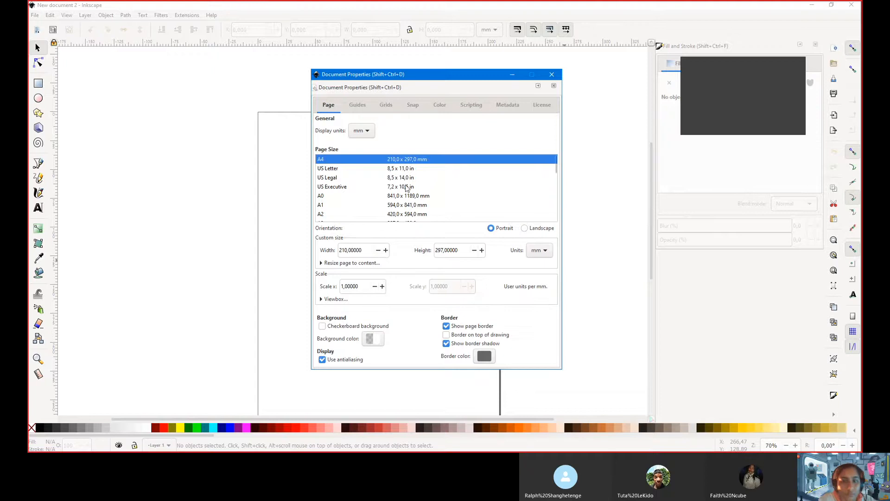
pyautogui.doubleClick(360, 250)
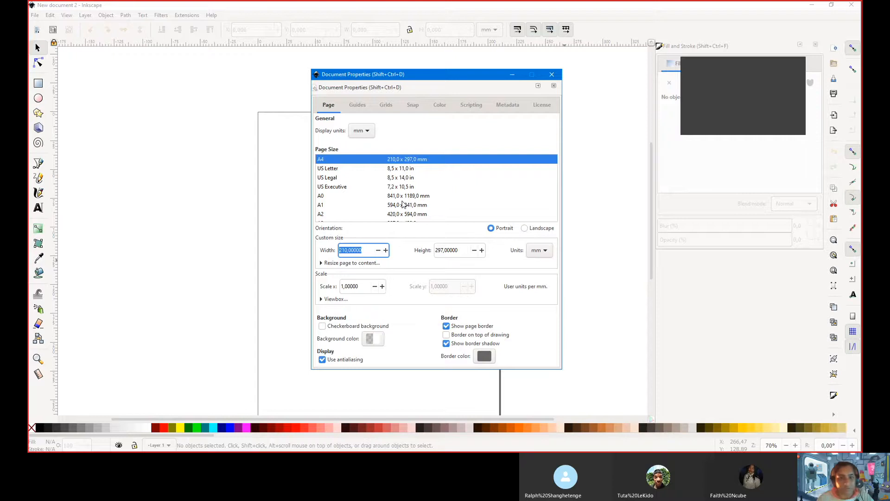
pyautogui.write('1920')
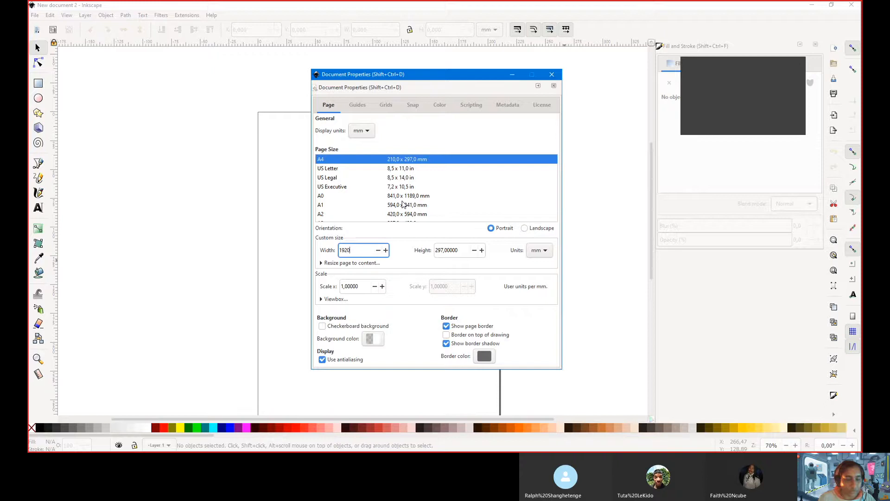
pyautogui.press('Tab')
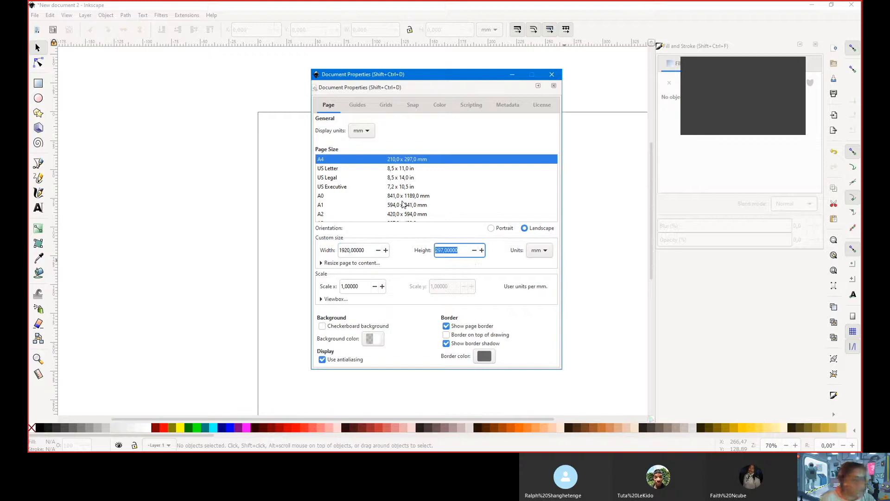
pyautogui.write('1080')
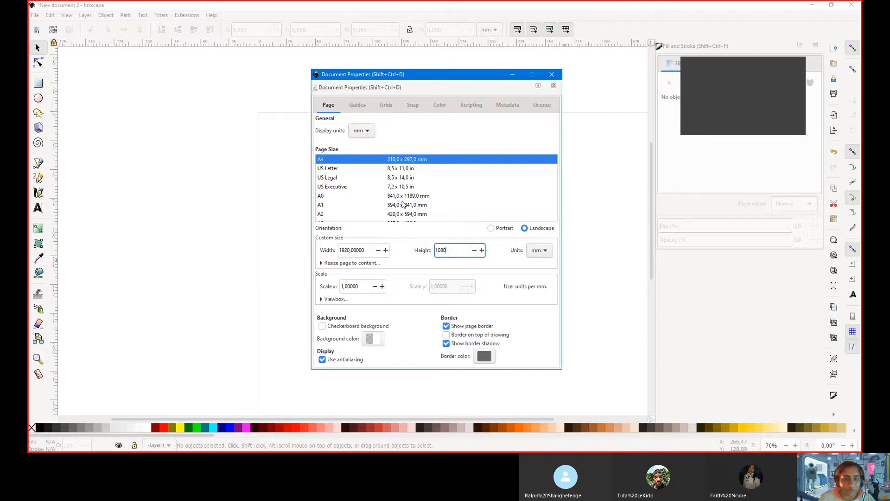
pyautogui.press('Tab')
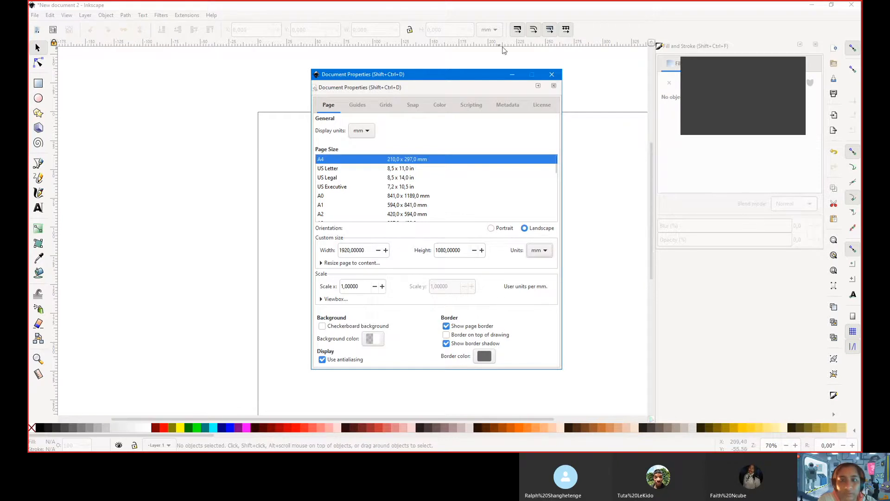
# Close Document Properties and move the canvas view until the whole wide page shows
pyautogui.click(556, 75)
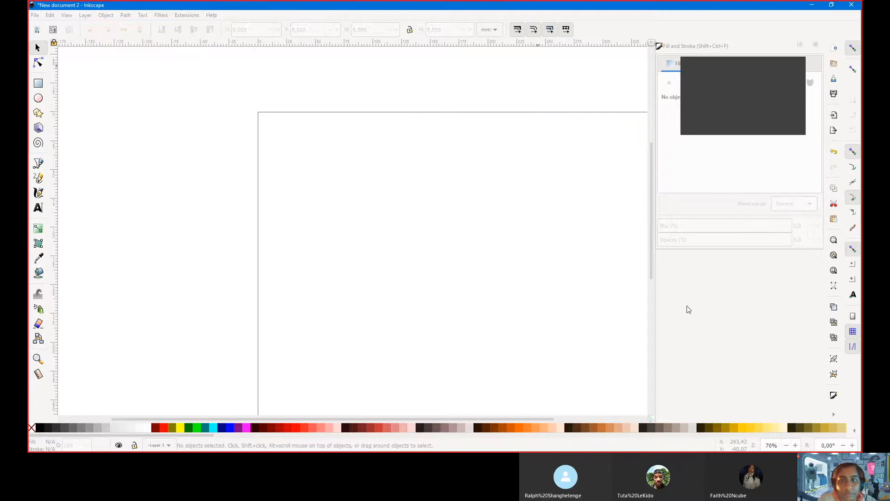
pyautogui.scroll(-2, 571, 234)
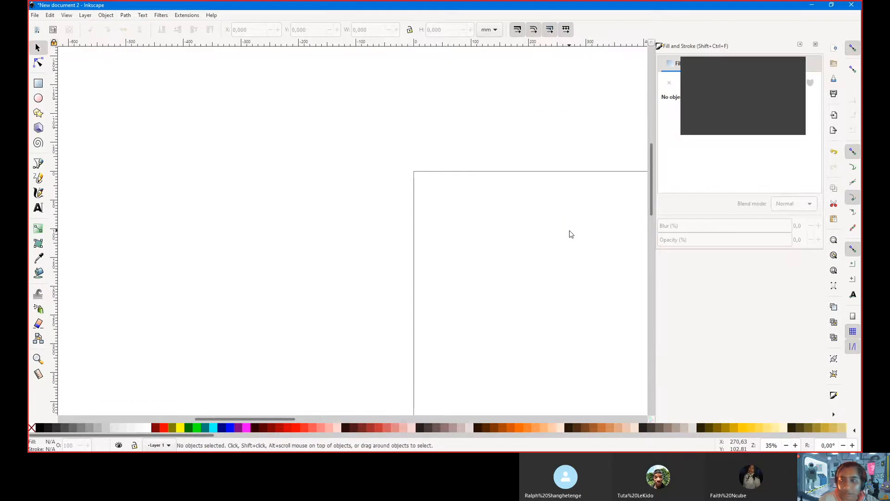
pyautogui.scroll(-1, 571, 234)
pyautogui.hscroll(10, 571, 234)
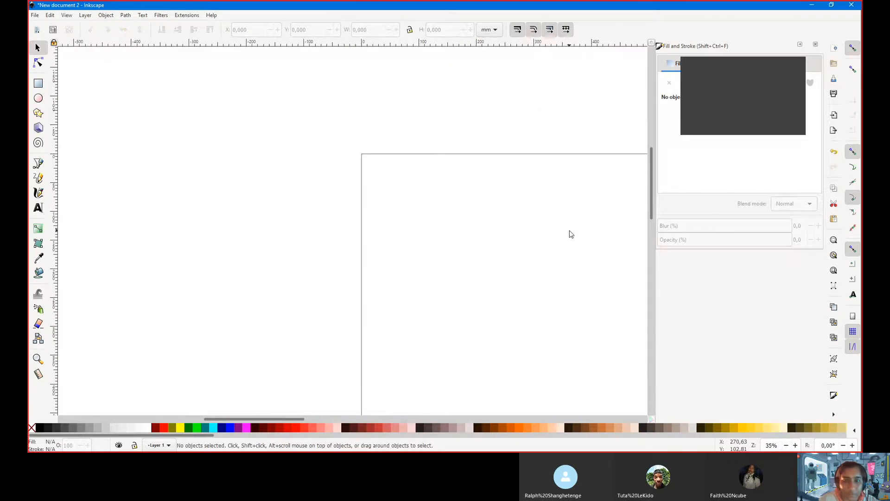
pyautogui.hscroll(1, 575, 250)
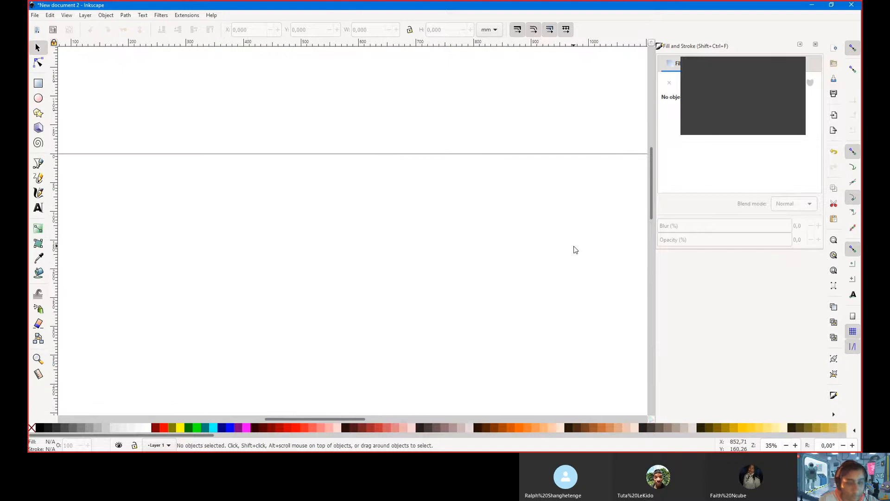
pyautogui.scroll(-2, 575, 250)
pyautogui.hscroll(12, 574, 249)
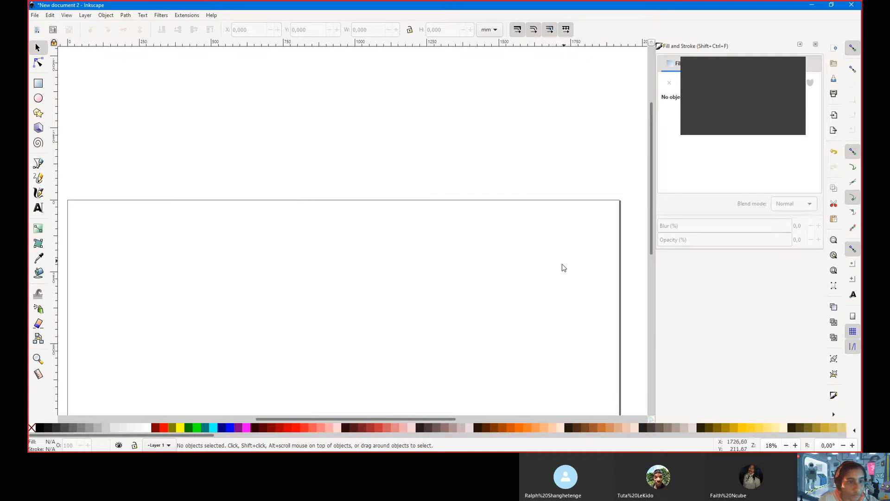
pyautogui.scroll(-7, 562, 265)
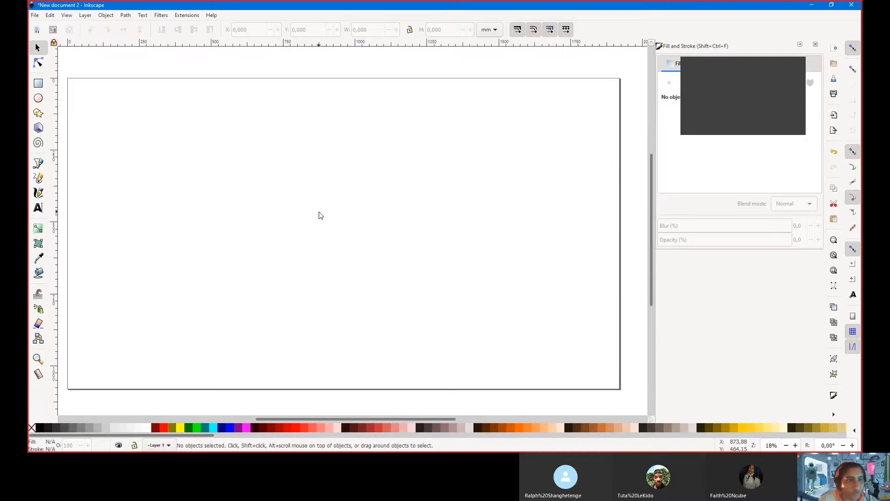
pyautogui.hscroll(-2, 319, 215)
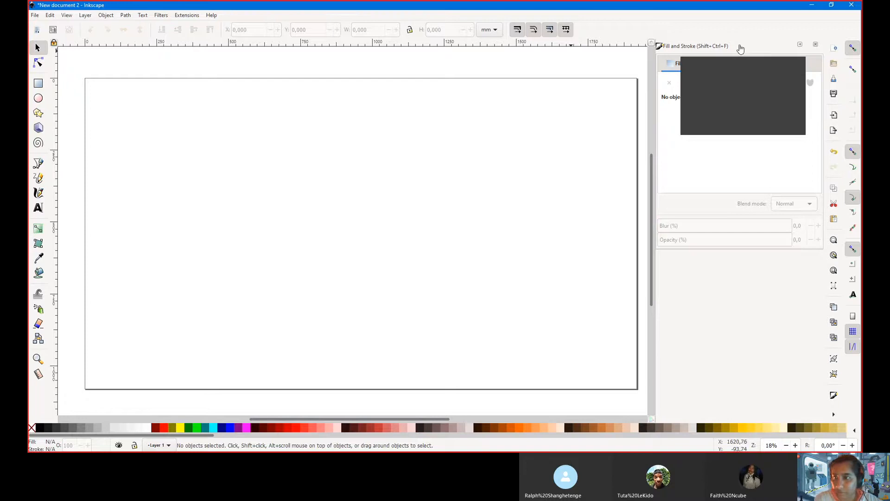
# Move through the Tuts+ parallax tutorial in the browser, then bring Inkscape back into focus
pyautogui.click(745, 61)
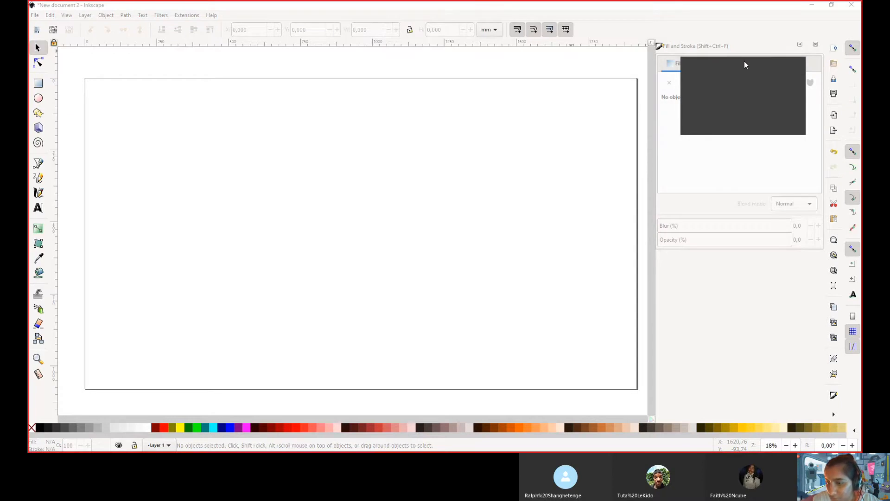
pyautogui.moveTo(745, 61); pyautogui.dragTo(765, 348)
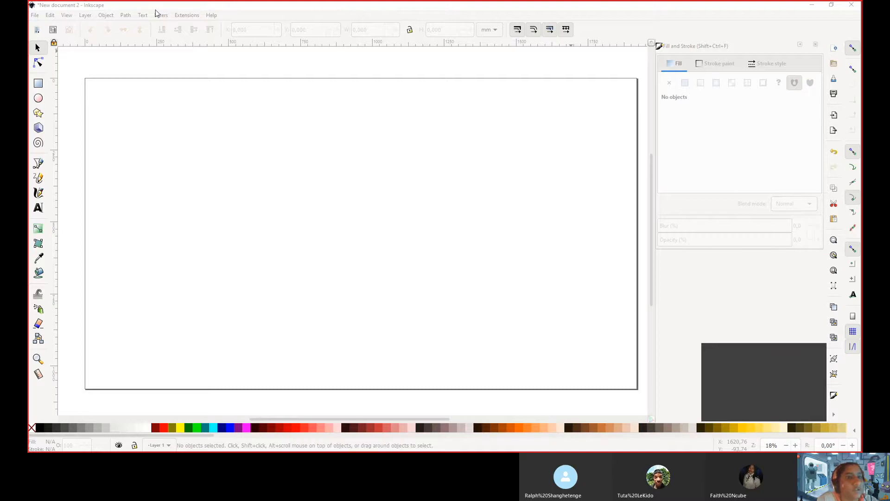
pyautogui.click(301, 13)
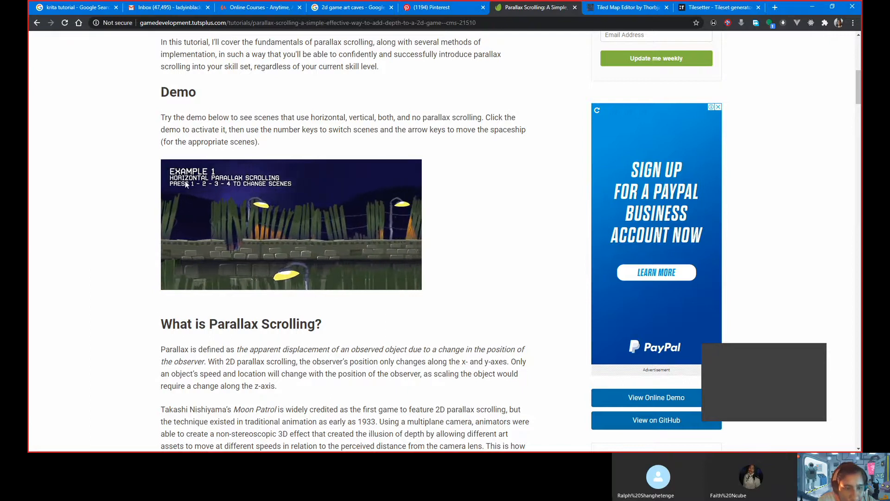
# Cycle the demo through scenes 2, 3 and 4 and fly the spaceship right
pyautogui.press('2')
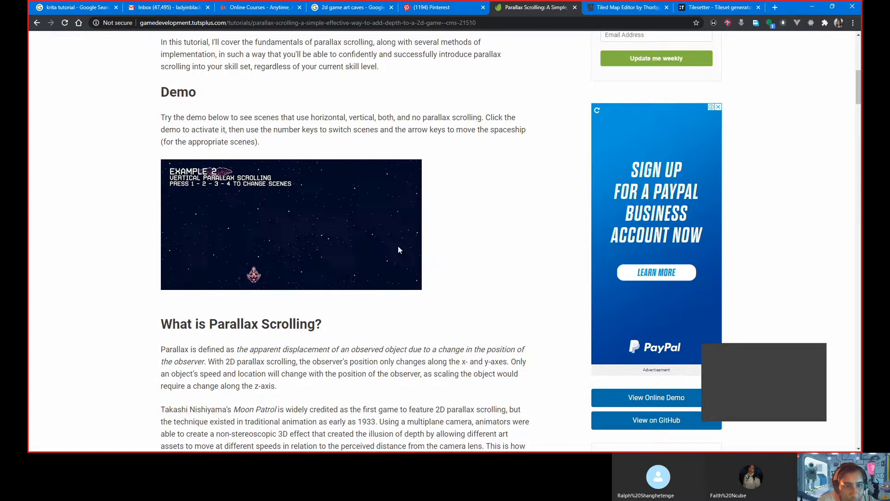
pyautogui.press('3')
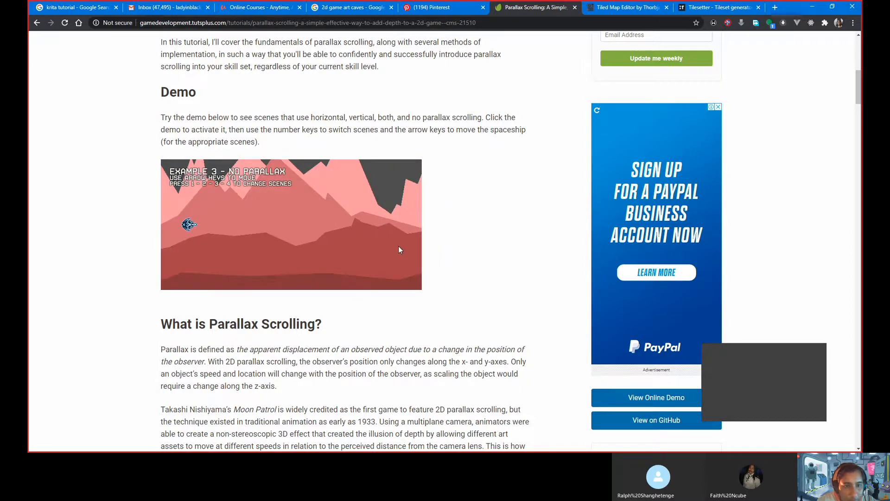
pyautogui.press('4')
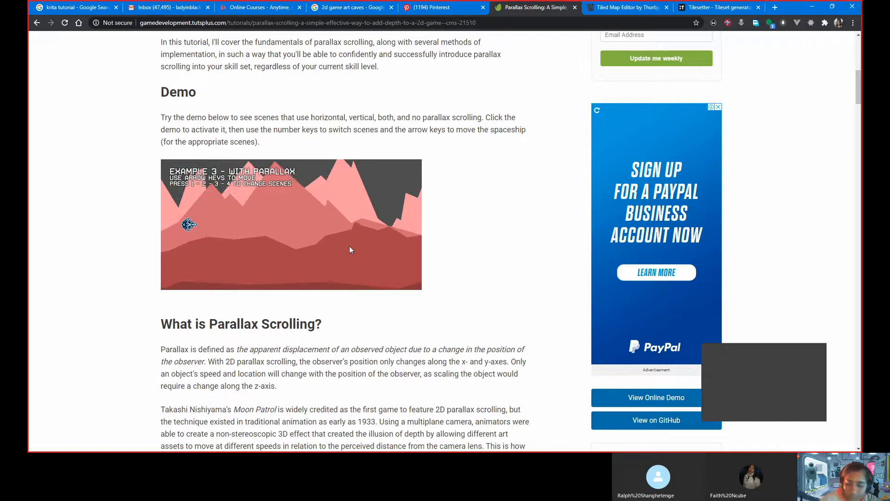
pyautogui.press('Right')
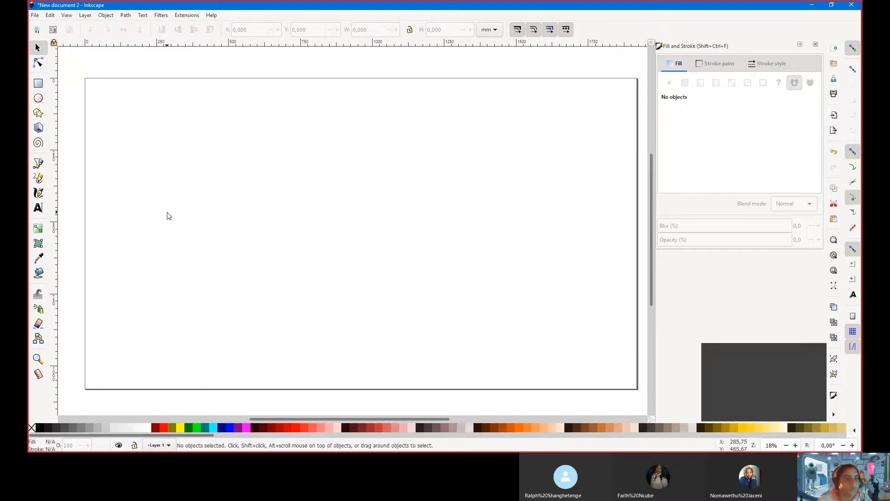
# Show the Layers list, collapse Fill and Stroke, and rename Layer 1 to Sky
pyautogui.click(85, 15)
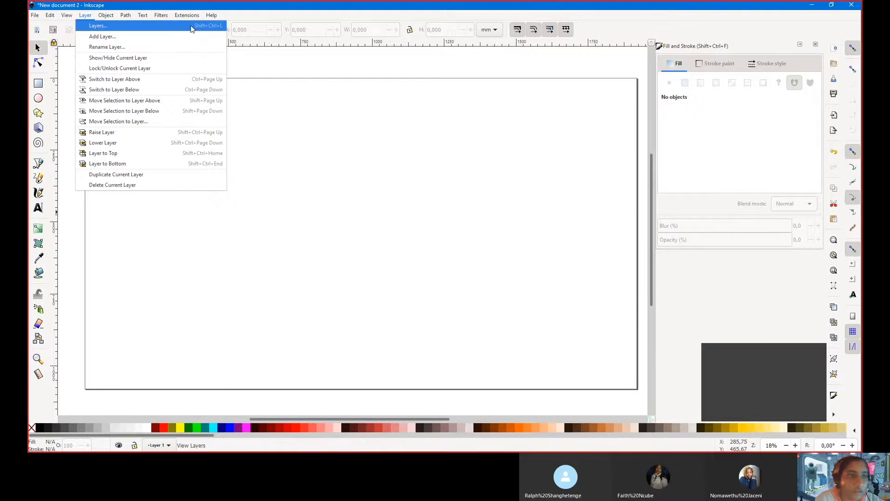
pyautogui.click(192, 29)
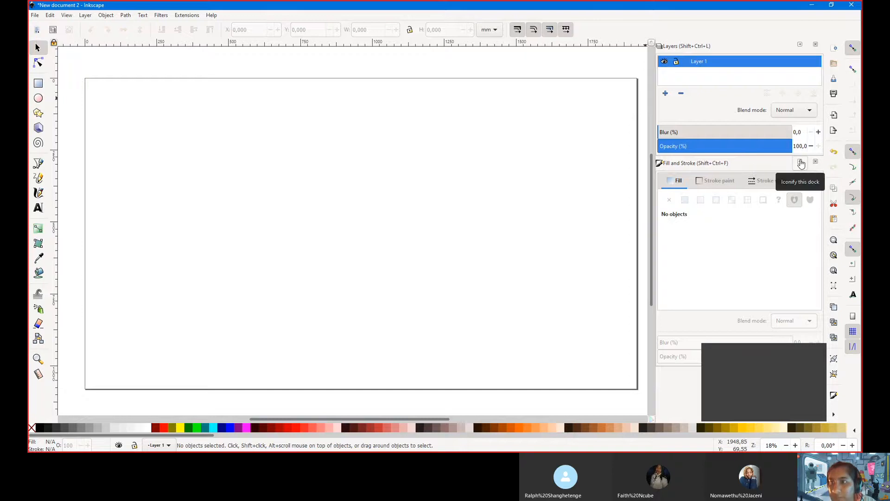
pyautogui.click(801, 163)
pyautogui.moveTo(755, 155); pyautogui.dragTo(773, 282)
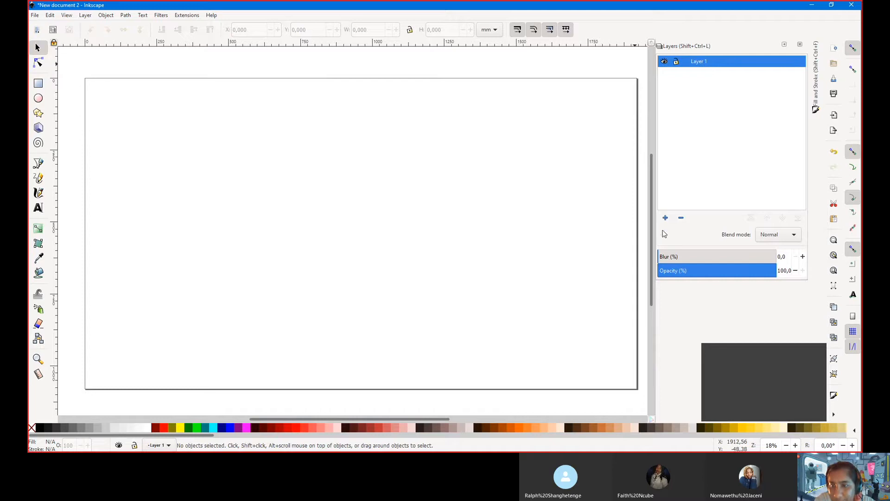
pyautogui.doubleClick(704, 62)
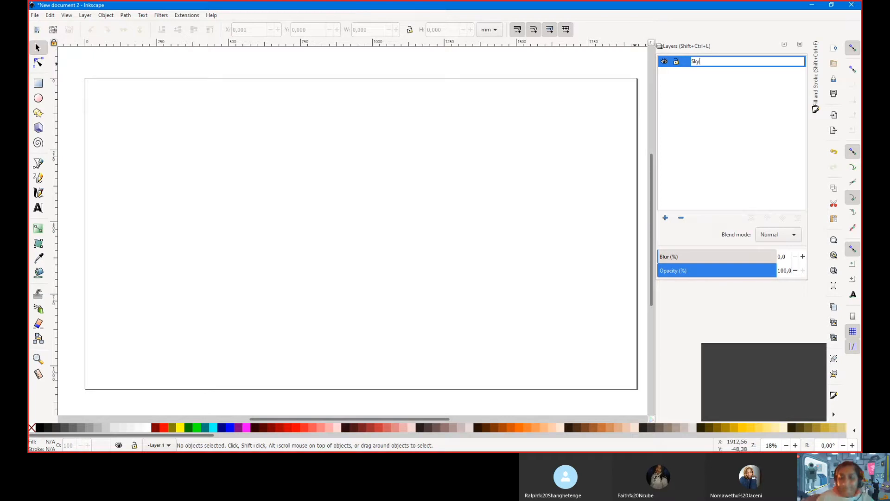
pyautogui.press('Return')
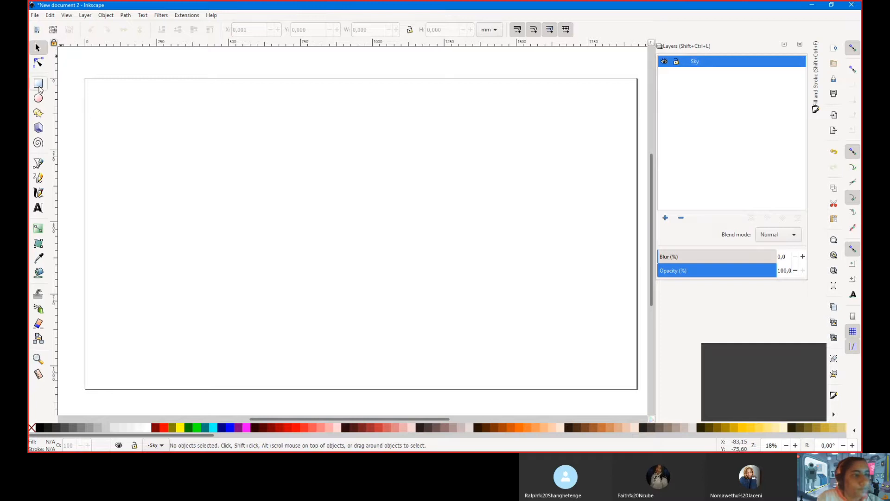
# Draw a rectangle covering the whole page, about 1921 × 1081 mm
pyautogui.click(38, 83)
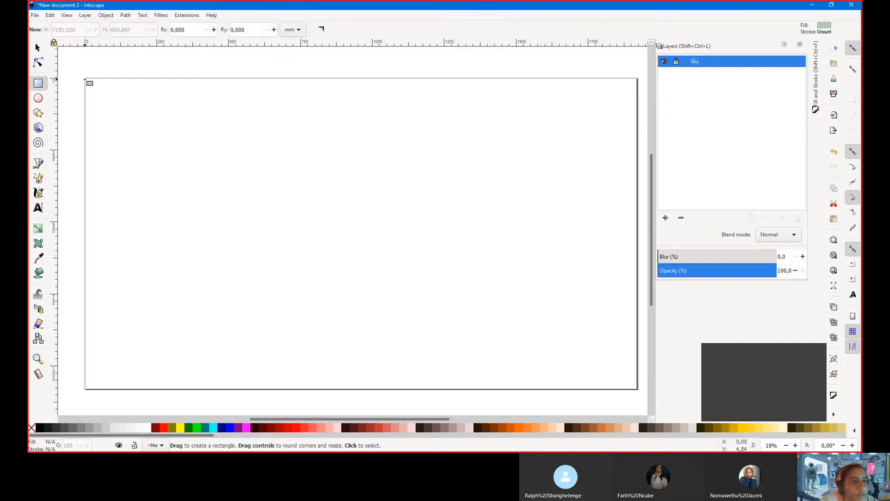
pyautogui.moveTo(93, 91)
pyautogui.mouseDown()
pyautogui.moveTo(233, 262)
pyautogui.moveTo(396, 342)
pyautogui.moveTo(510, 346)
pyautogui.moveTo(513, 364)
pyautogui.moveTo(638, 389)
pyautogui.mouseUp()
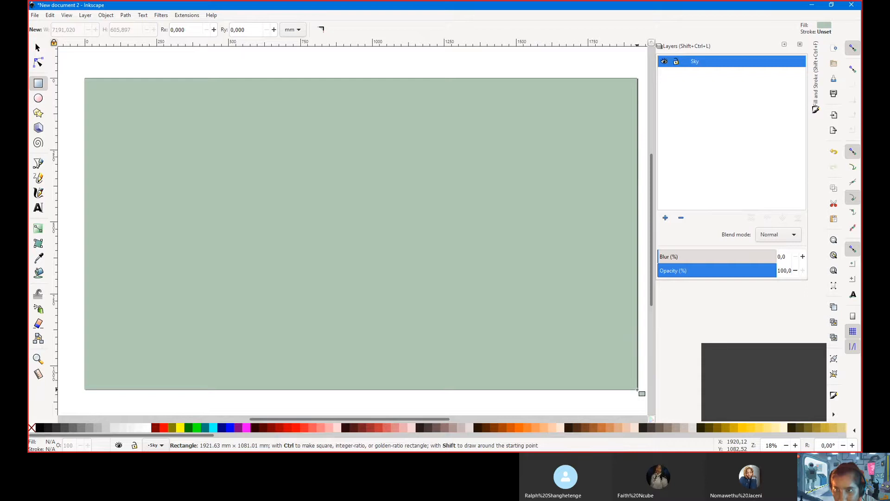
pyautogui.moveTo(638, 389); pyautogui.dragTo(637, 390)
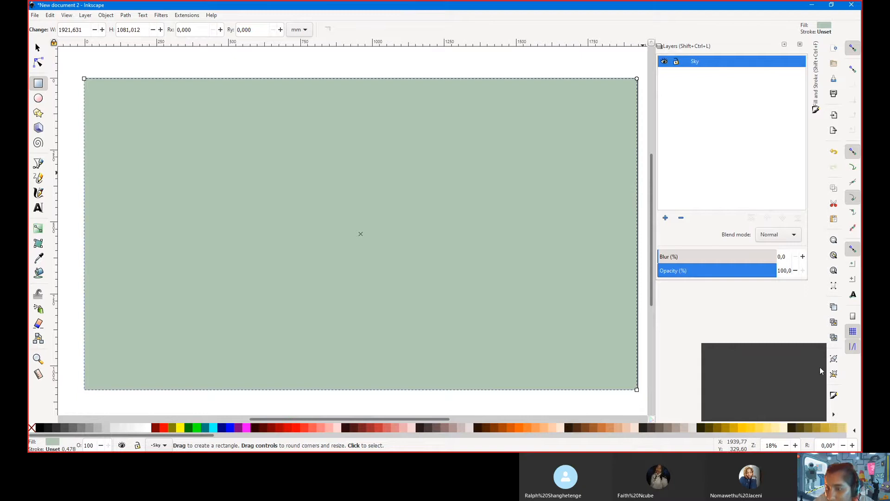
# Fill the page-sized rectangle with light blue 8ecedb
pyautogui.click(834, 396)
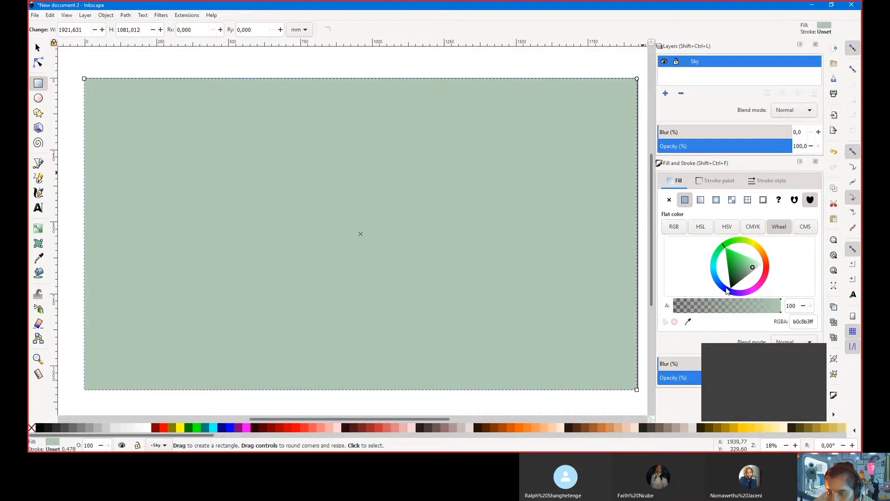
pyautogui.click(726, 256)
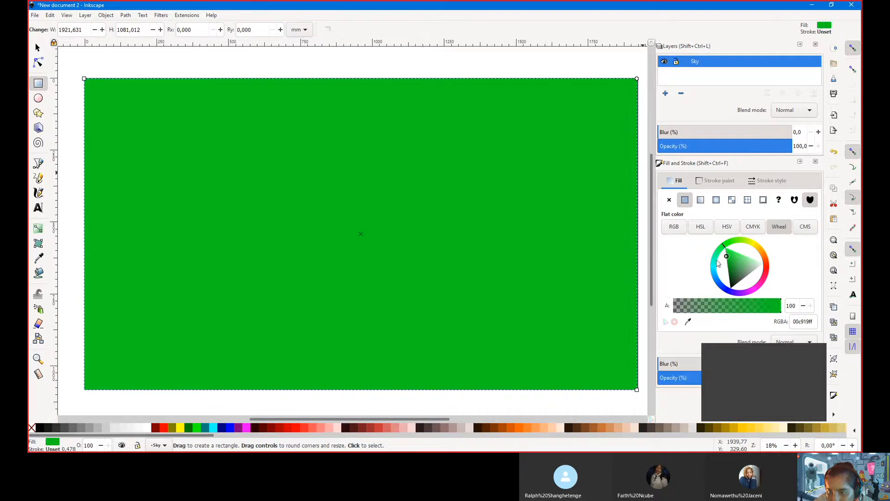
pyautogui.moveTo(725, 246)
pyautogui.mouseDown()
pyautogui.moveTo(711, 269)
pyautogui.moveTo(718, 282)
pyautogui.moveTo(739, 264)
pyautogui.mouseUp()
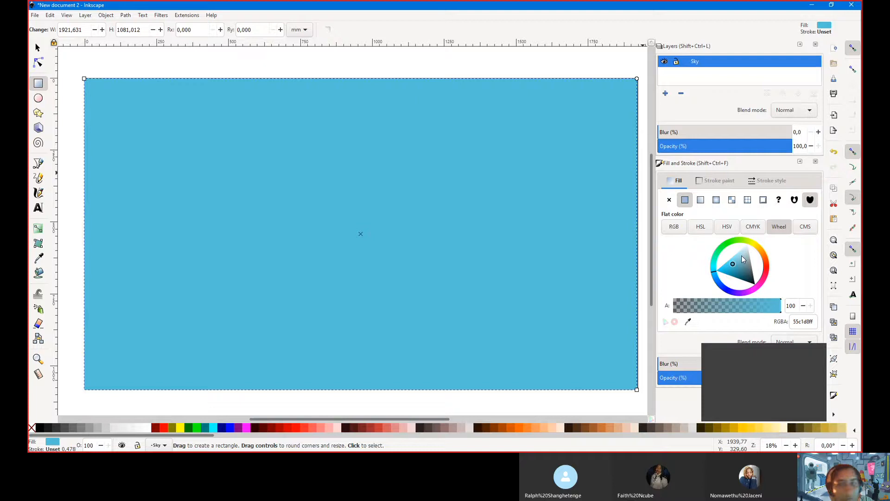
pyautogui.moveTo(734, 265); pyautogui.dragTo(737, 259)
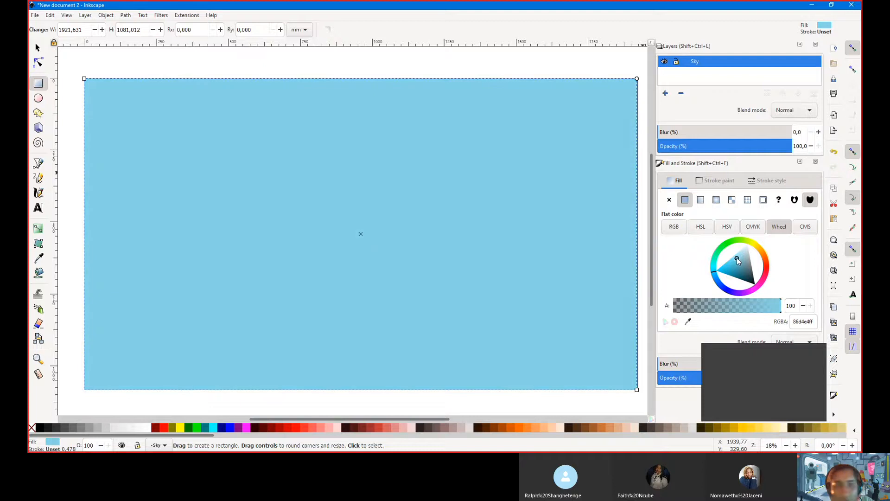
pyautogui.click(739, 257)
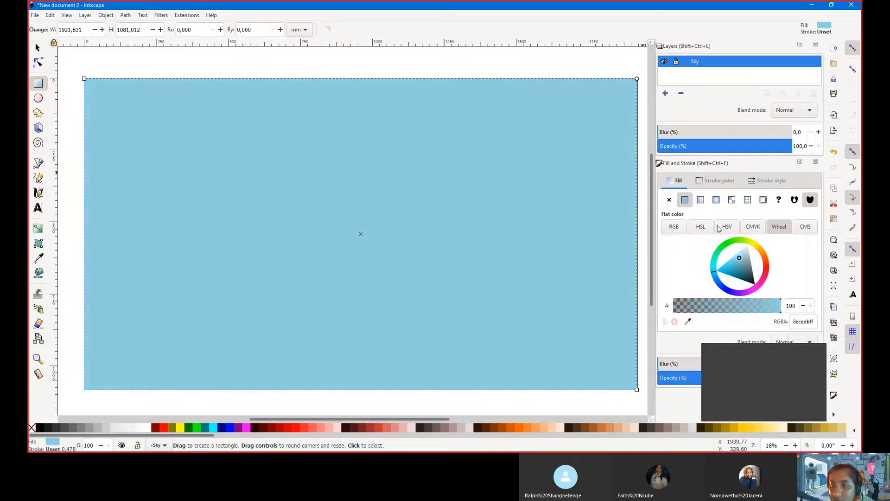
# Give the sky rectangle a linear gradient with handles at top and bottom centre
pyautogui.click(701, 200)
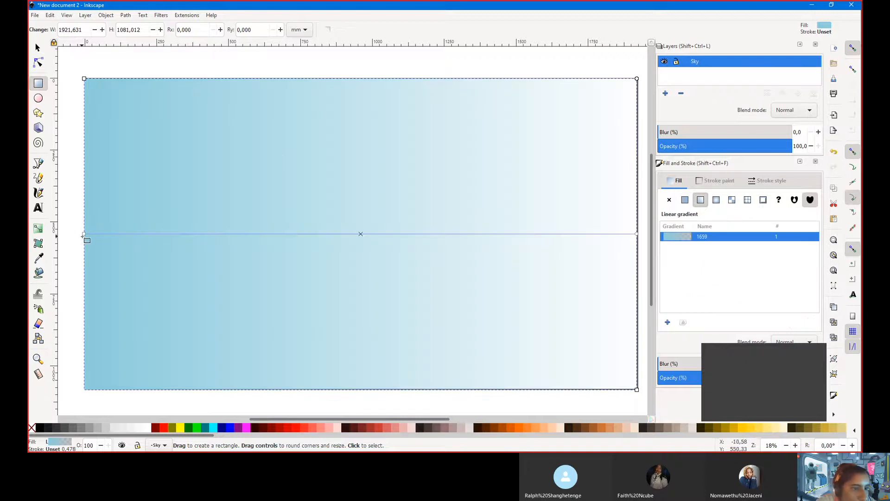
pyautogui.moveTo(85, 234); pyautogui.dragTo(343, 79)
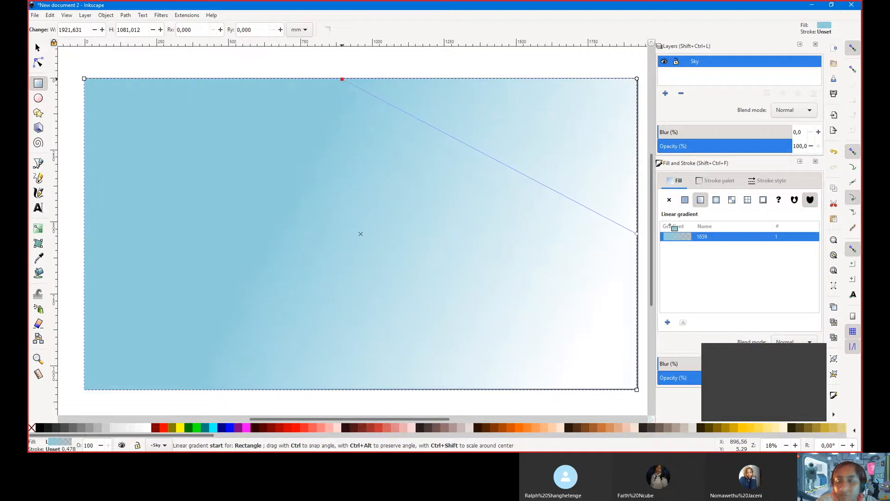
pyautogui.click(636, 234)
pyautogui.moveTo(542, 270); pyautogui.dragTo(357, 389)
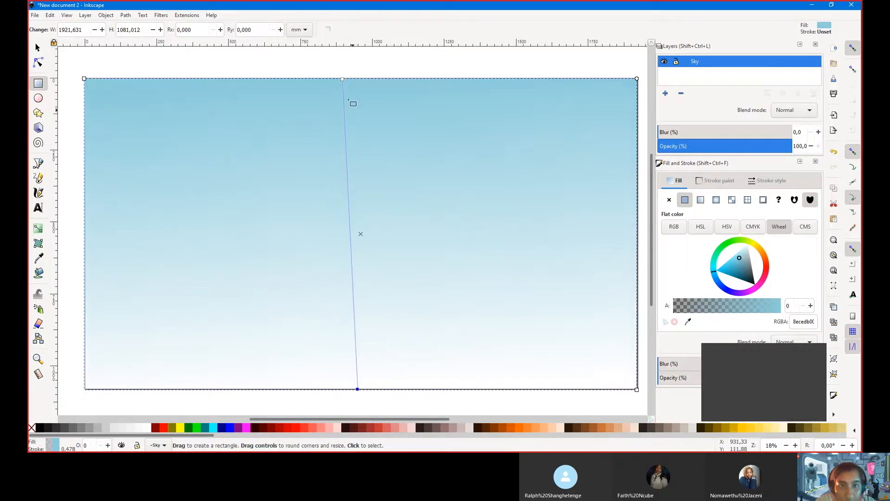
pyautogui.moveTo(342, 78); pyautogui.dragTo(371, 82)
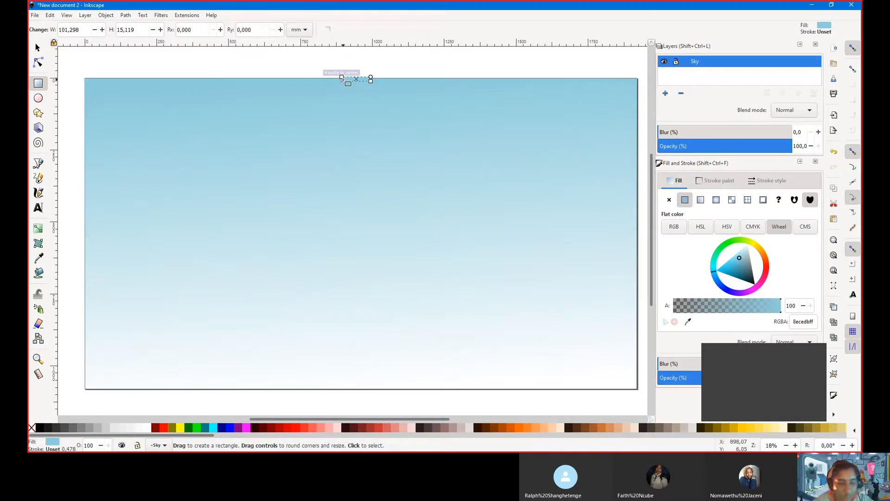
pyautogui.press('Escape')
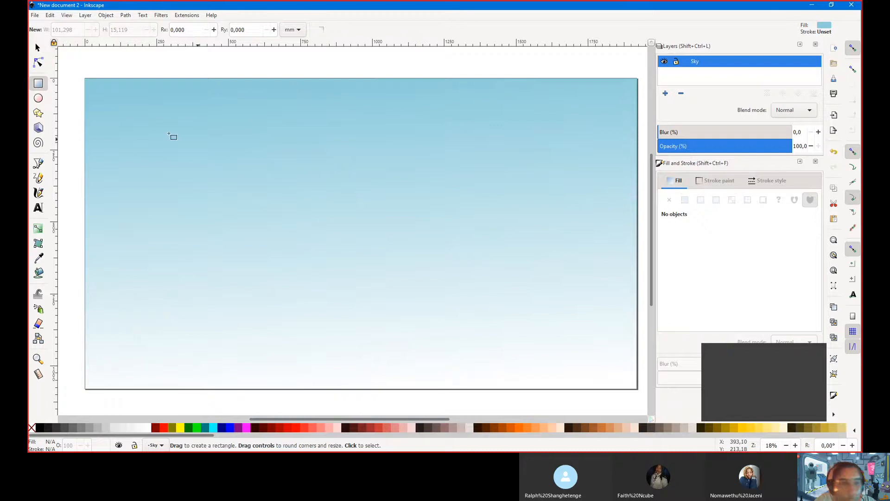
# Straighten the gradient to run vertically from the rectangle's top edge, undoing an accidental move
pyautogui.click(38, 48)
pyautogui.click(355, 207)
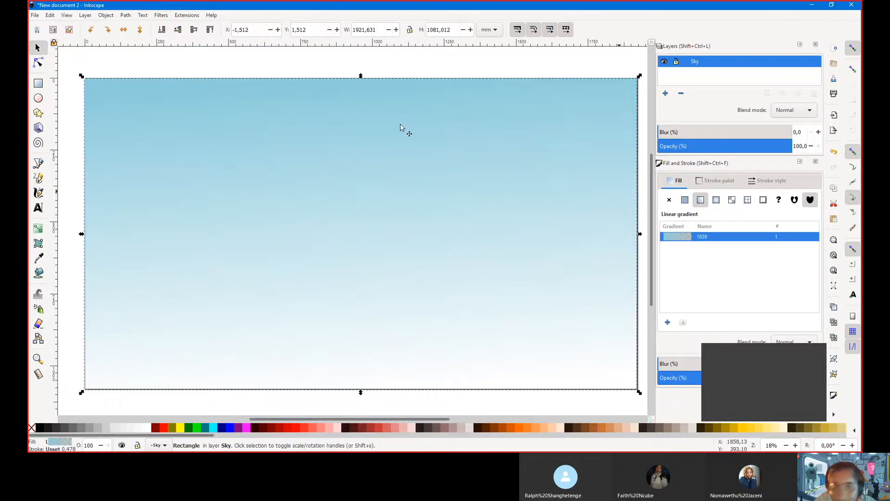
pyautogui.press('r')
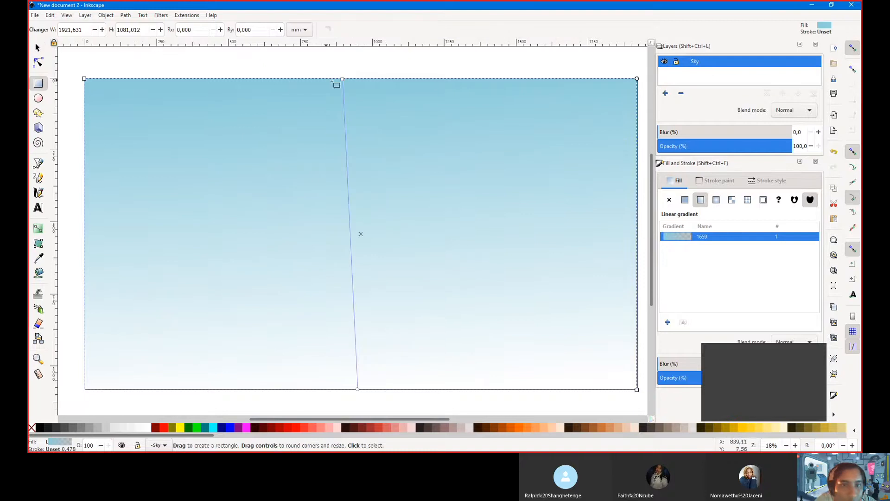
pyautogui.moveTo(342, 78); pyautogui.dragTo(357, 92)
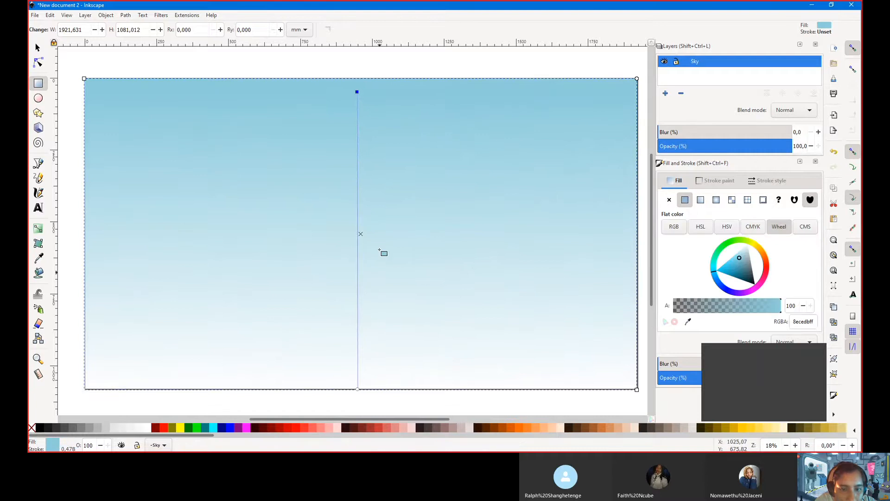
pyautogui.moveTo(361, 234); pyautogui.dragTo(361, 246)
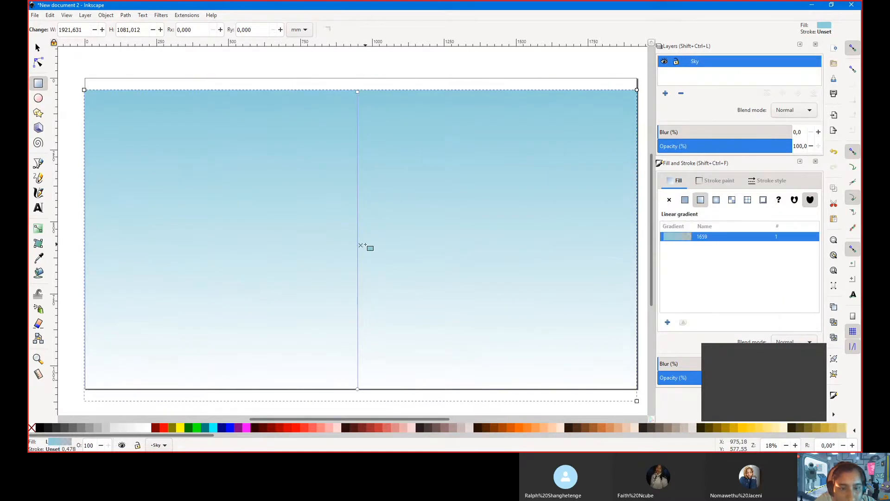
pyautogui.hotkey('ctrl', 'z')
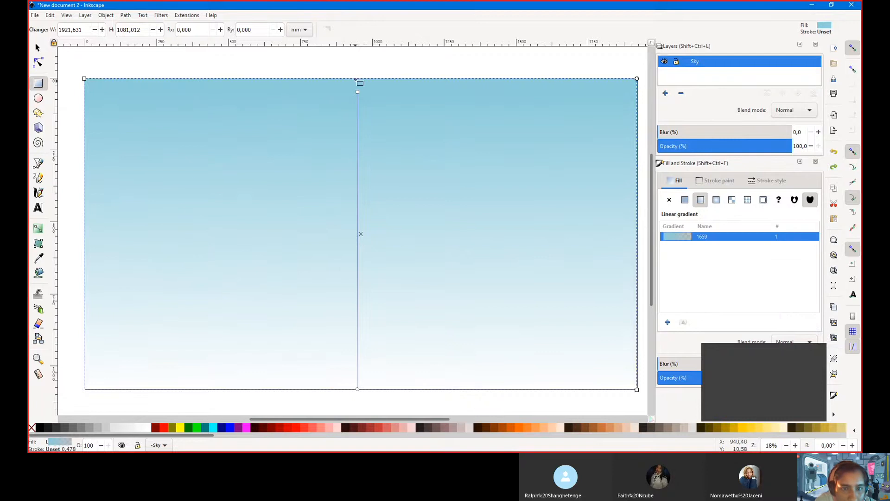
pyautogui.moveTo(357, 92); pyautogui.dragTo(360, 78)
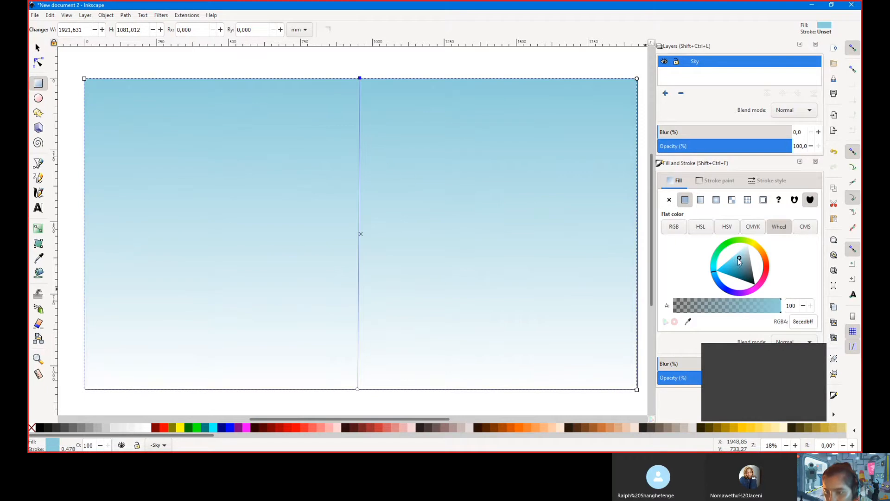
# Deepen the gradient's top stop to blue 71c5d7 and undo an accidental rectangle move
pyautogui.moveTo(739, 258); pyautogui.dragTo(737, 261)
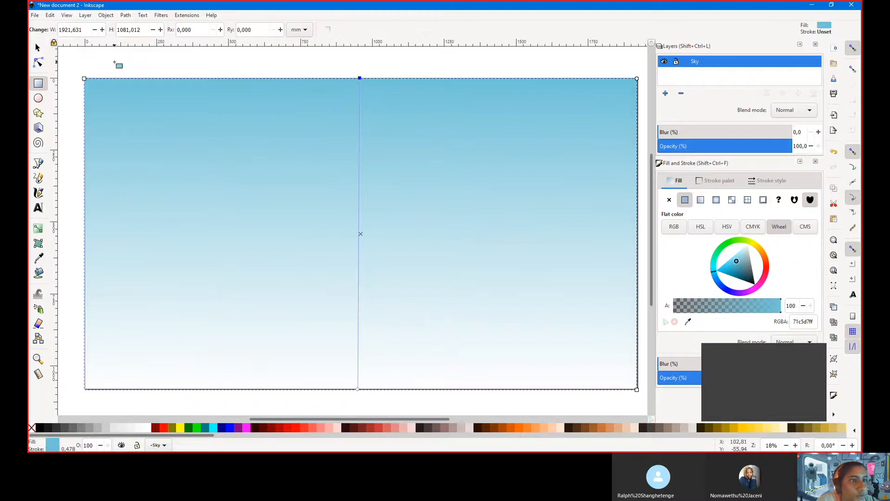
pyautogui.click(38, 48)
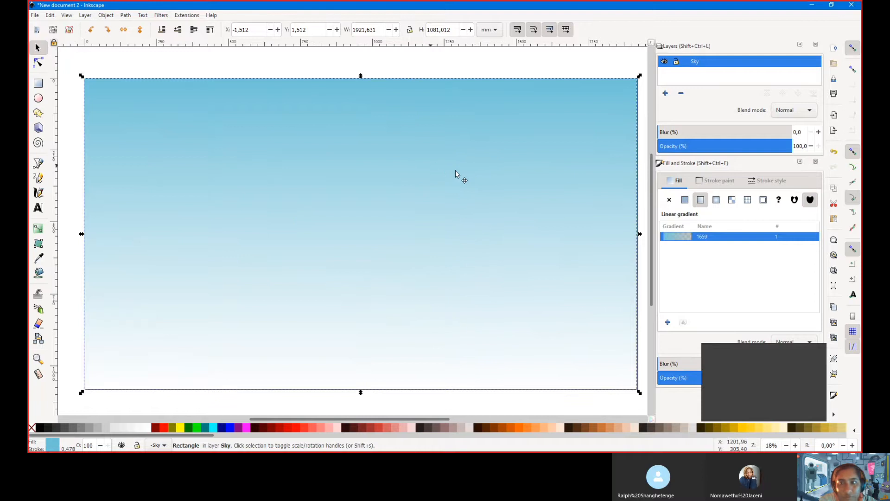
pyautogui.moveTo(443, 168); pyautogui.dragTo(467, 171)
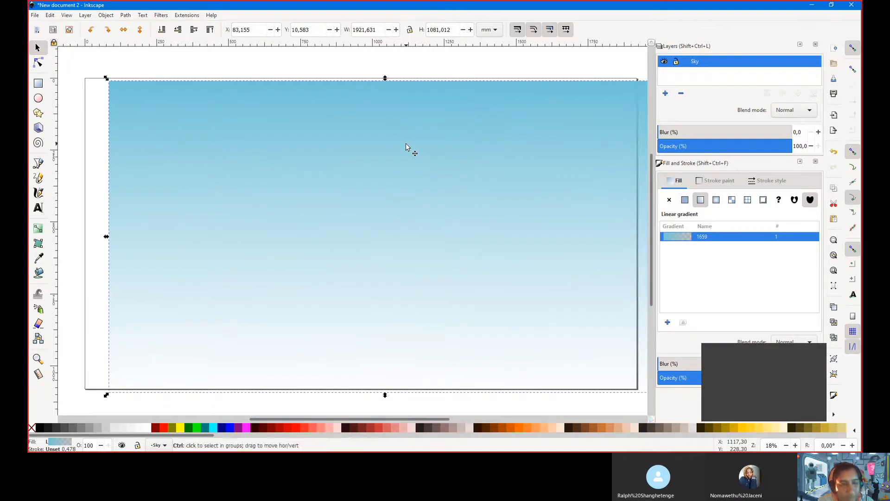
pyautogui.hotkey('ctrl', 'z')
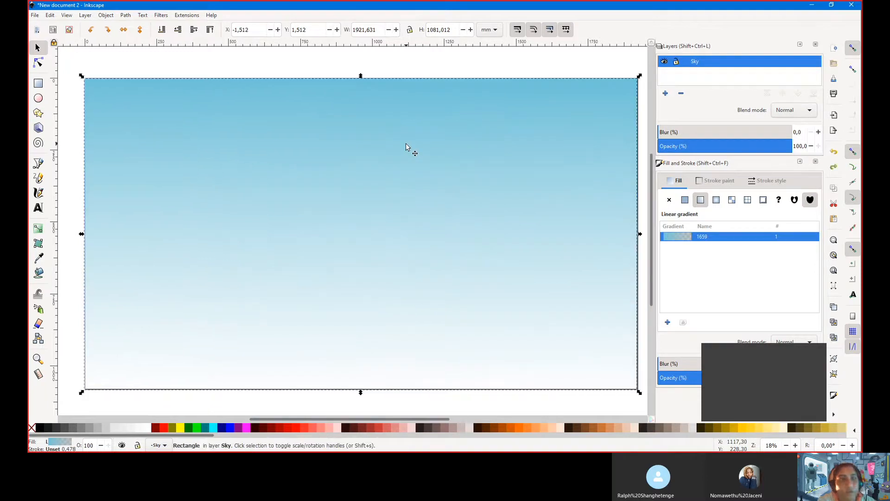
# Lock the Sky layer so its rectangle can no longer be selected
pyautogui.click(677, 63)
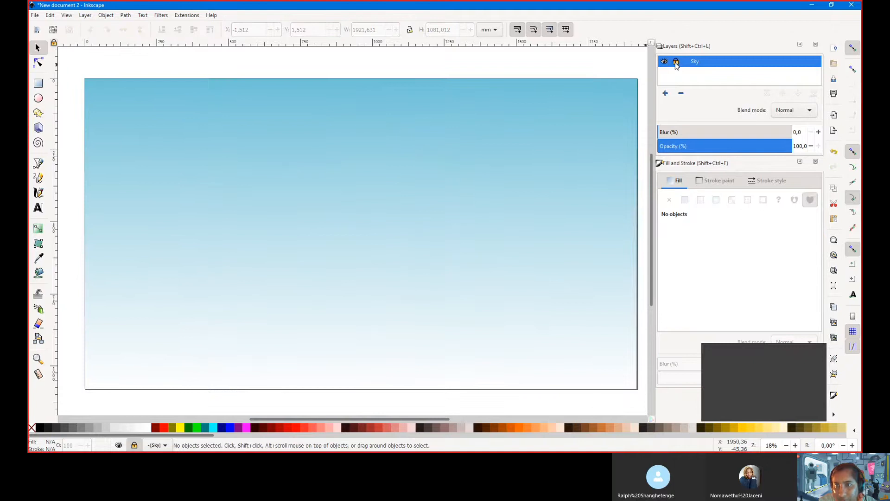
pyautogui.moveTo(295, 205)
pyautogui.mouseDown()
pyautogui.moveTo(414, 131)
pyautogui.moveTo(493, 228)
pyautogui.mouseUp()
pyautogui.moveTo(404, 202)
pyautogui.mouseDown()
pyautogui.moveTo(415, 116)
pyautogui.moveTo(451, 187)
pyautogui.mouseUp()
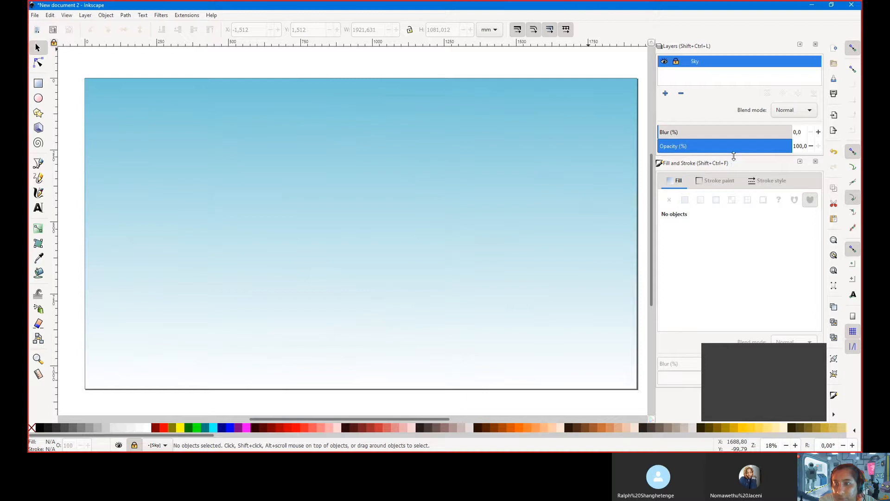
# Add a new layer named Background above the Sky layer
pyautogui.moveTo(734, 156); pyautogui.dragTo(735, 177)
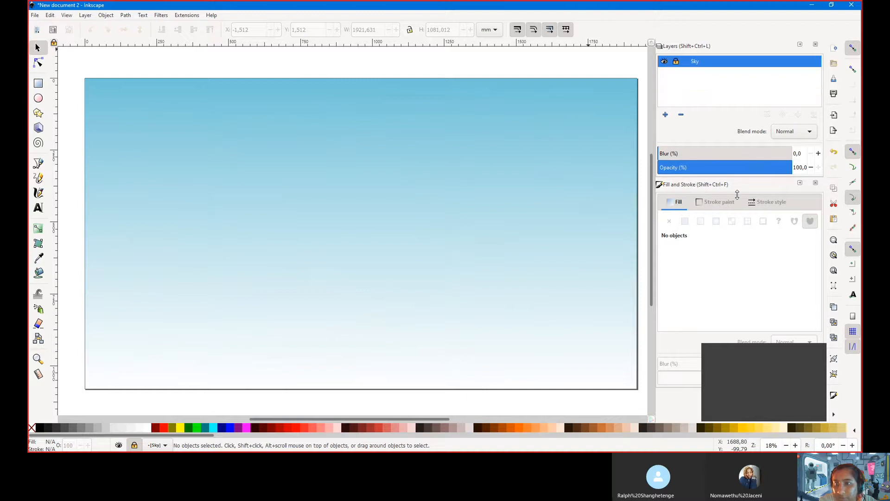
pyautogui.click(665, 115)
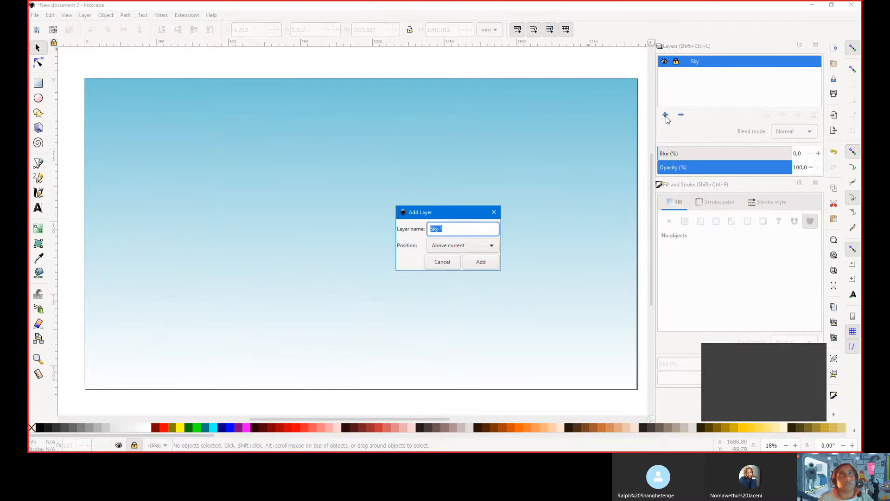
pyautogui.write('Background')
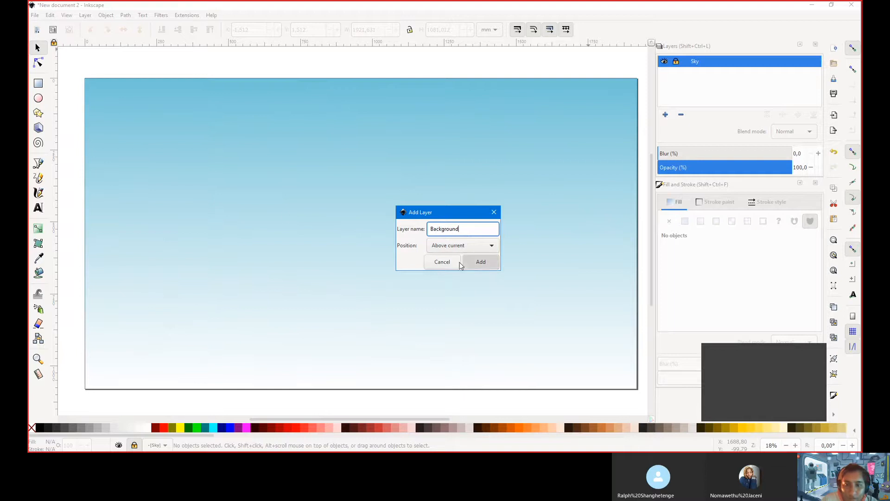
pyautogui.click(478, 263)
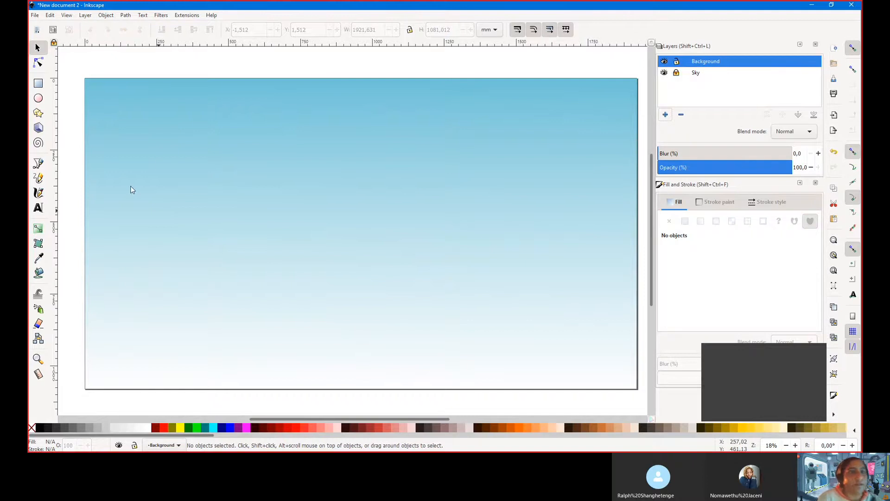
# Paste the grey-green hill group, move it left of the sky and ungroup it into nine pieces
pyautogui.hotkey('ctrl', 'v')
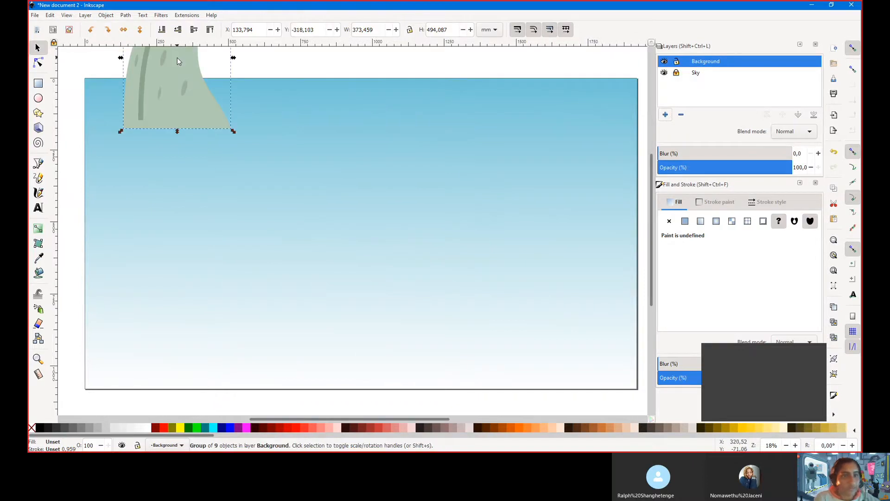
pyautogui.moveTo(184, 89); pyautogui.dragTo(142, 275)
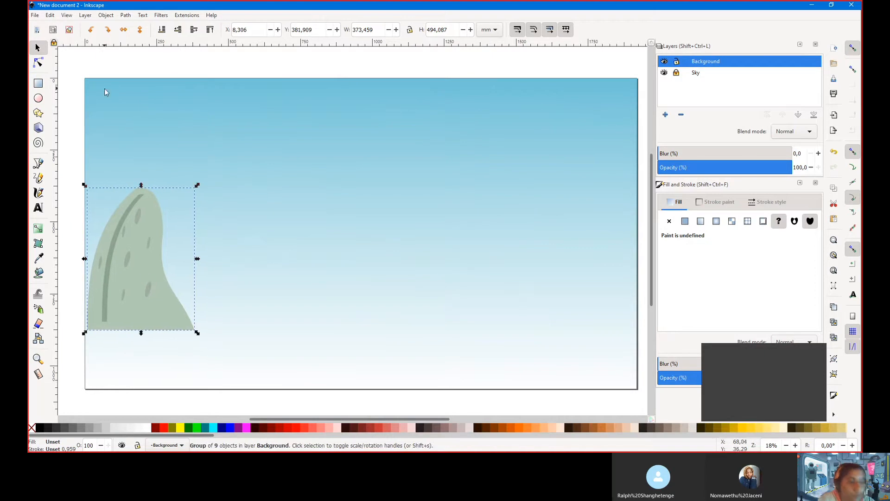
pyautogui.click(106, 15)
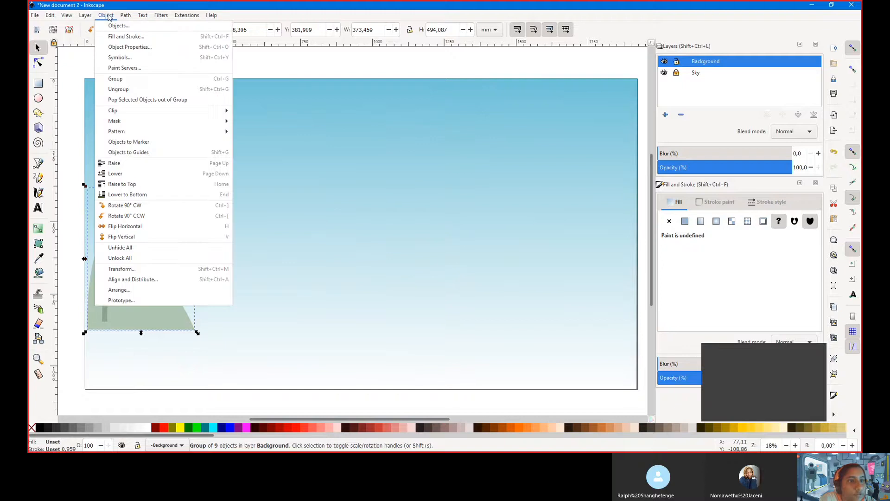
pyautogui.click(118, 89)
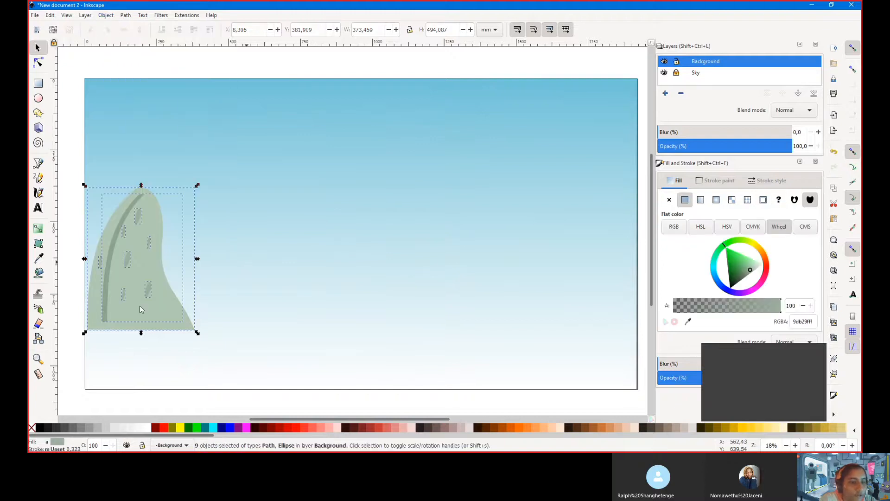
pyautogui.press('Escape')
# Convert the main hill shape to a path and pull its right-edge node down to reshape it
pyautogui.click(159, 328)
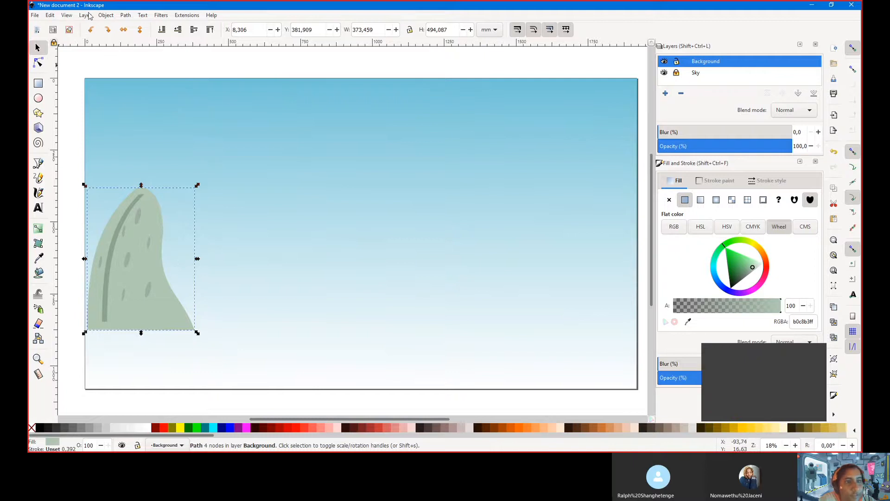
pyautogui.click(108, 15)
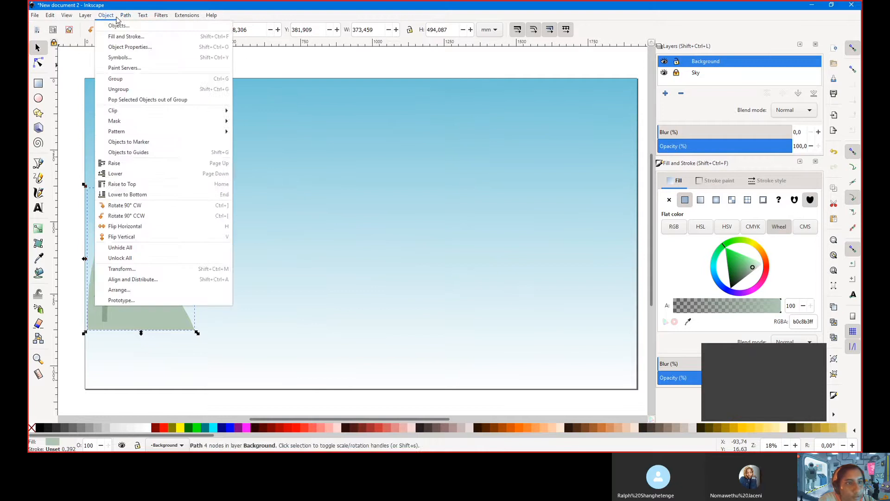
pyautogui.click(149, 25)
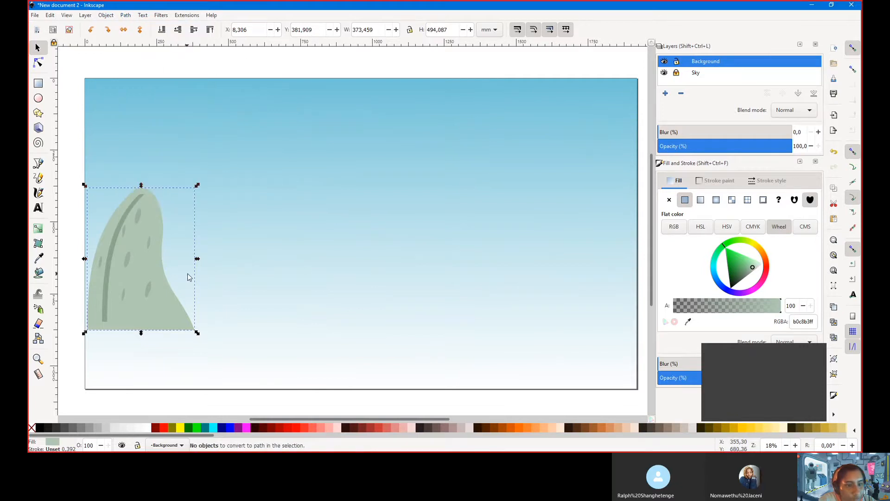
pyautogui.press('n')
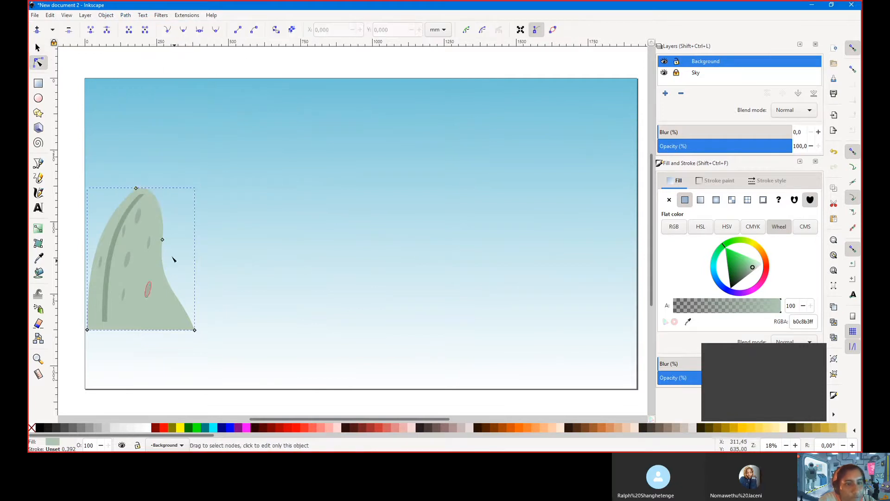
pyautogui.moveTo(161, 240); pyautogui.dragTo(172, 225)
pyautogui.click(247, 254)
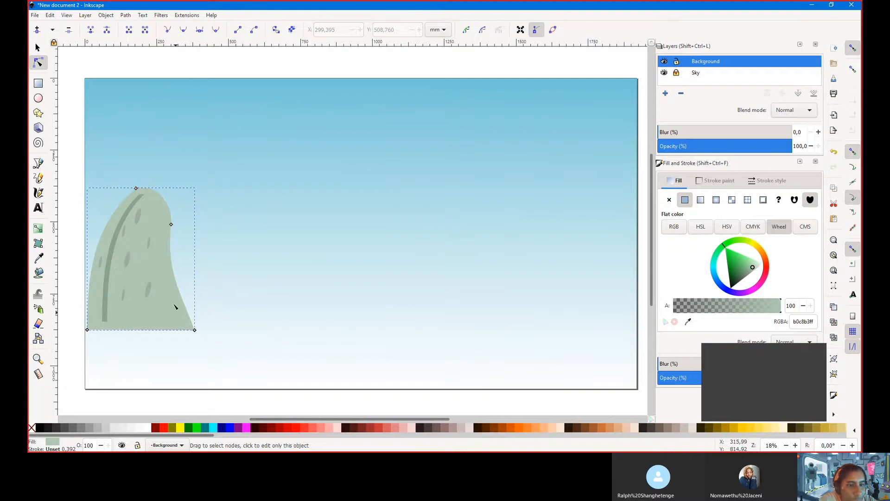
pyautogui.click(38, 48)
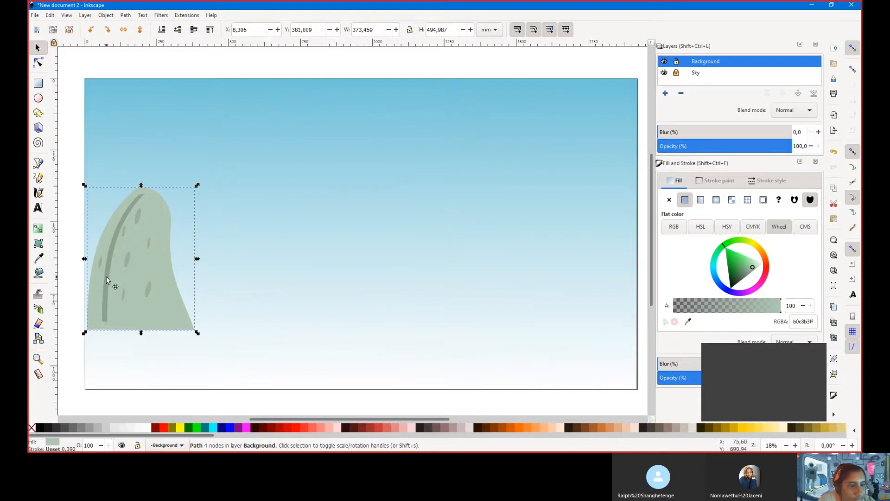
# Duplicate the plain hill twice, placing the copies mid-sky with the second slightly right
pyautogui.press('ctrl')
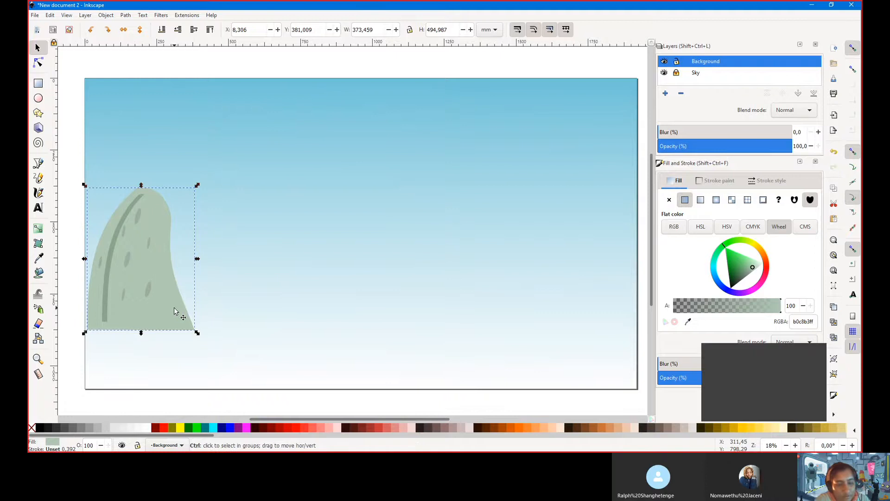
pyautogui.hotkey('ctrl', 'd')
pyautogui.moveTo(147, 281); pyautogui.dragTo(398, 235)
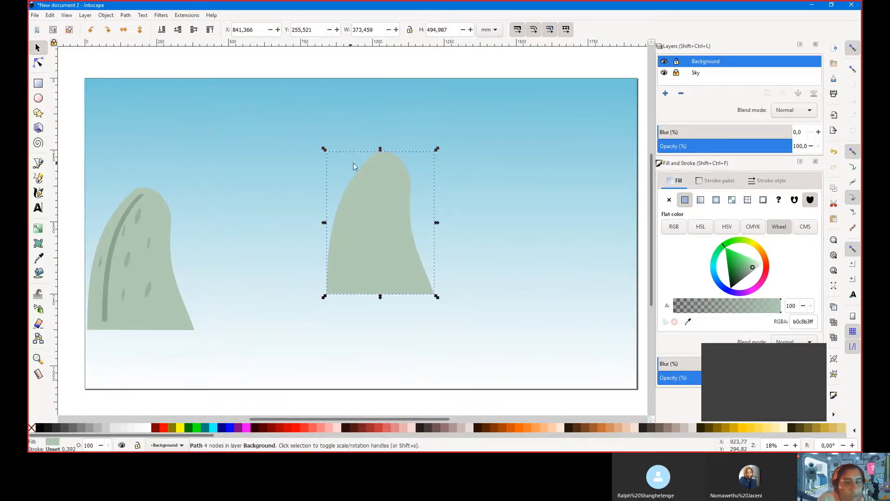
pyautogui.press('ctrl')
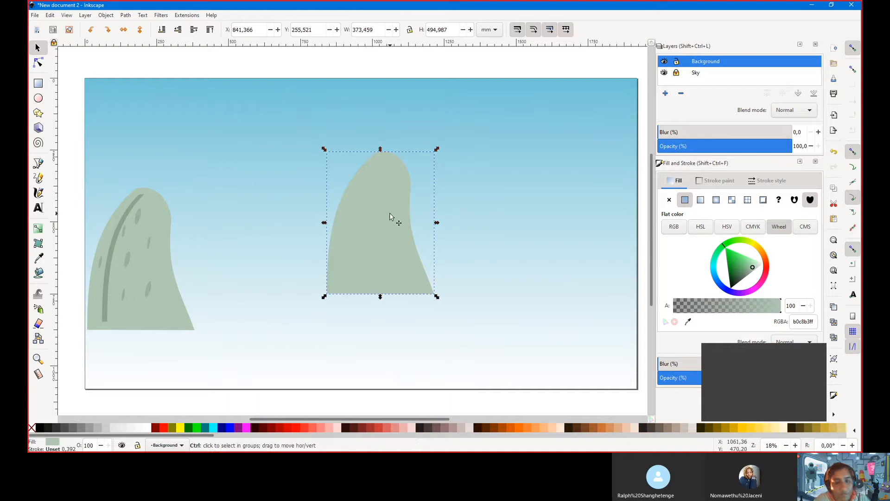
pyautogui.moveTo(401, 231); pyautogui.dragTo(418, 228)
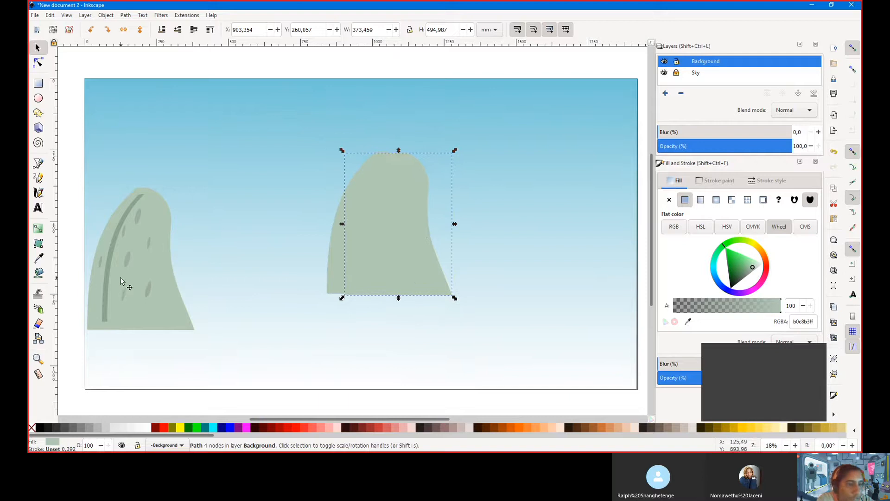
# Fill the front copy with the darker stripe green #8ba78e using the Dropper
pyautogui.click(38, 258)
pyautogui.click(110, 299)
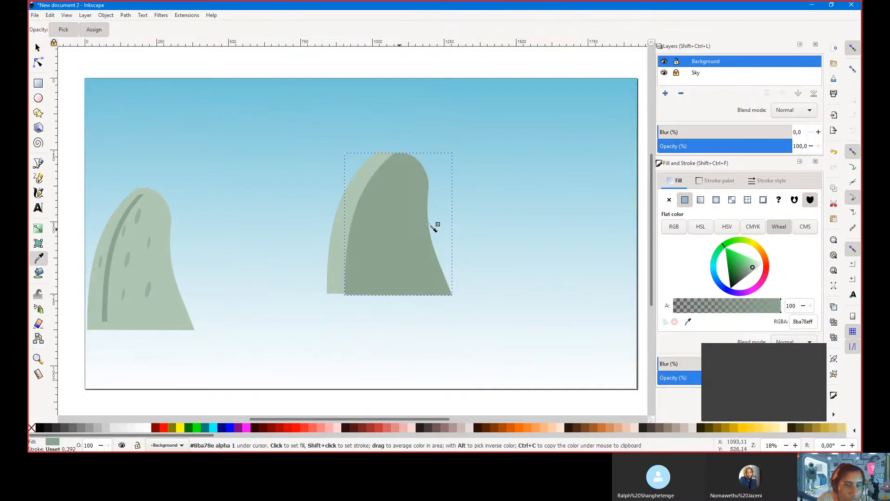
pyautogui.click(39, 65)
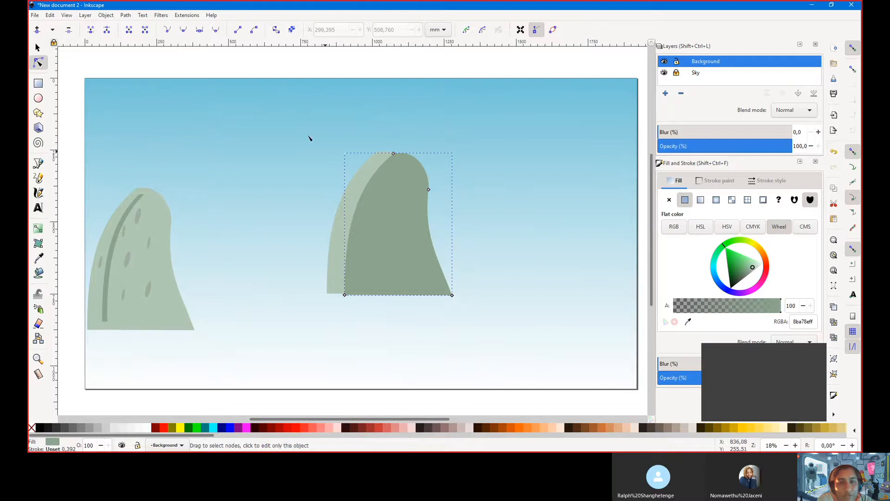
pyautogui.click(125, 15)
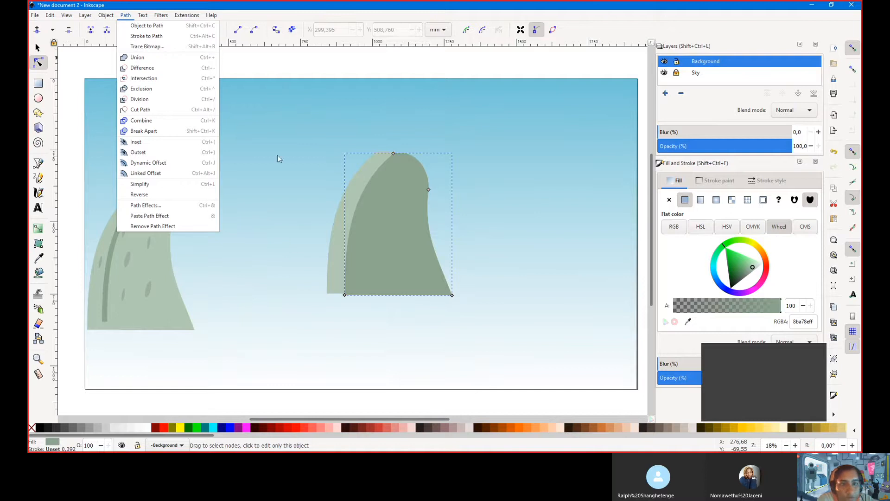
pyautogui.click(314, 161)
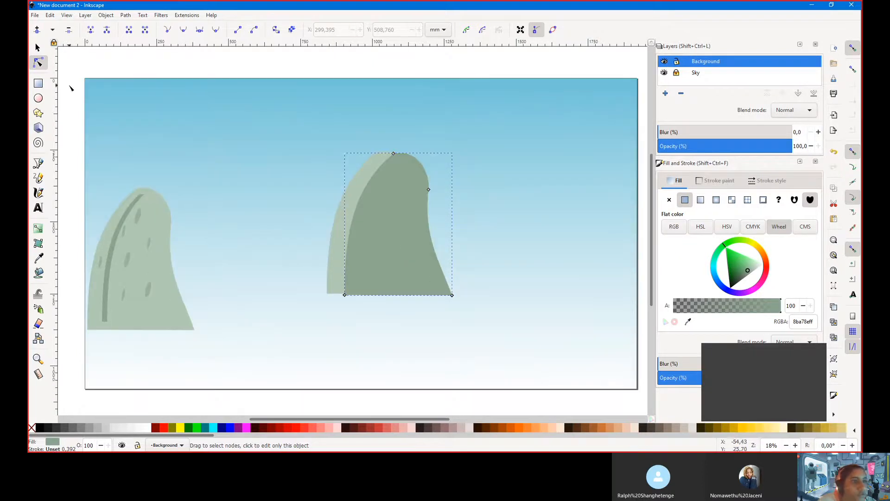
# Select the darker and paler hill copies together and apply Path > Difference to leave a thin stripe
pyautogui.click(38, 48)
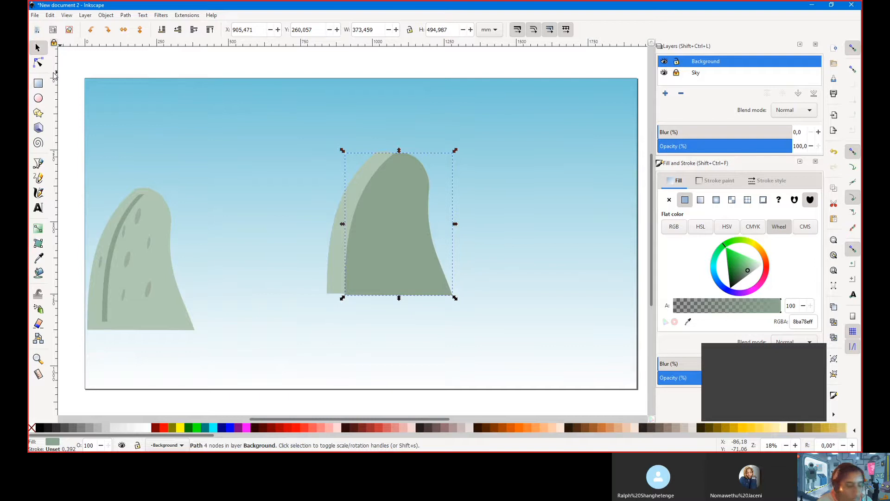
pyautogui.hotkey('shift', 'Right')
pyautogui.hotkey('shift', 'Right')
pyautogui.hotkey('shift', 'Right')
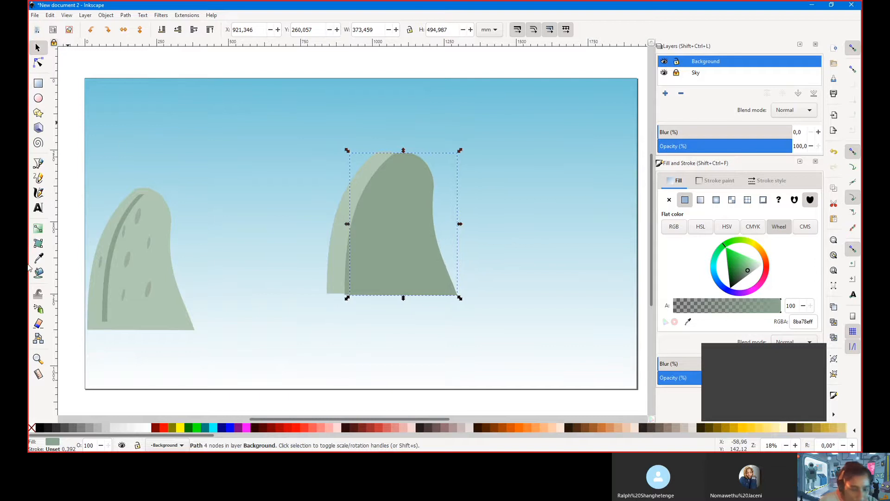
pyautogui.press('ctrl')
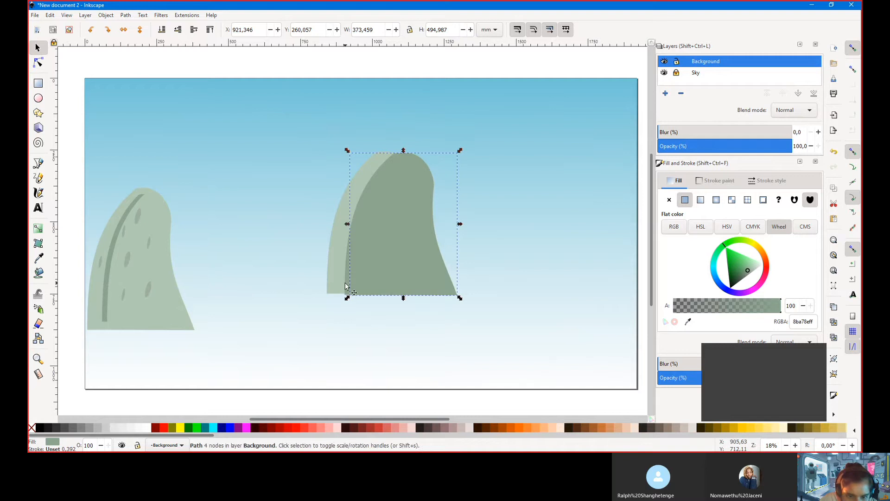
pyautogui.hotkey('shift', 'Left')
pyautogui.hotkey('shift', 'Left')
pyautogui.hotkey('shift', 'Left')
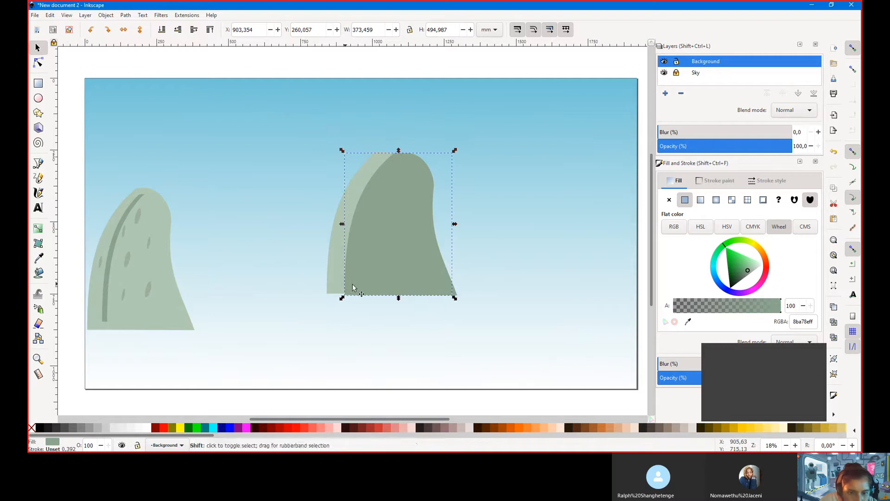
pyautogui.keyDown('shift'); pyautogui.click(373, 289); pyautogui.keyUp('shift')
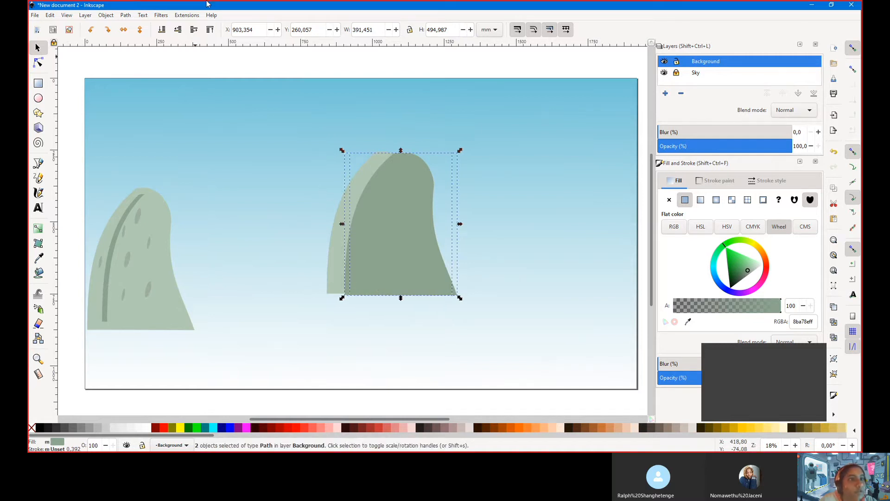
pyautogui.click(105, 15)
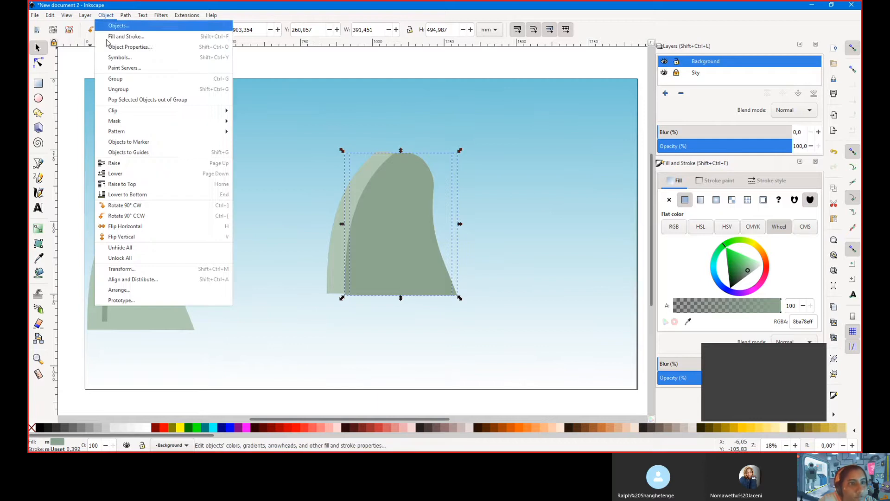
pyautogui.moveTo(126, 15)
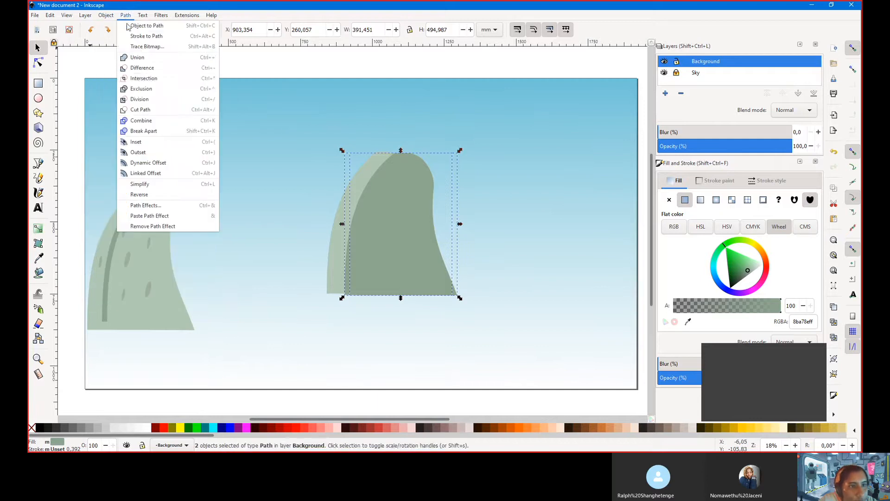
pyautogui.click(143, 67)
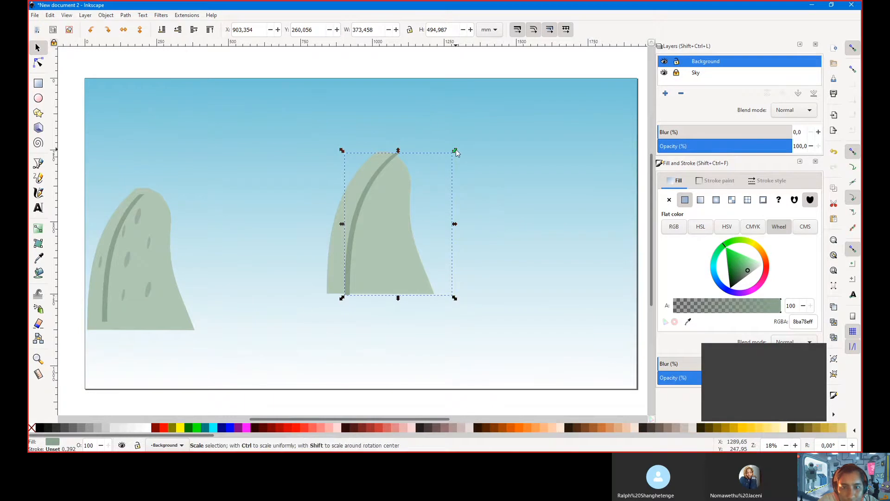
# Move the fin aside, shrink the curved stripe to about 280 × 394, then move the fin back over it
pyautogui.moveTo(454, 151); pyautogui.dragTo(438, 159)
pyautogui.hotkey('ctrl', 'z')
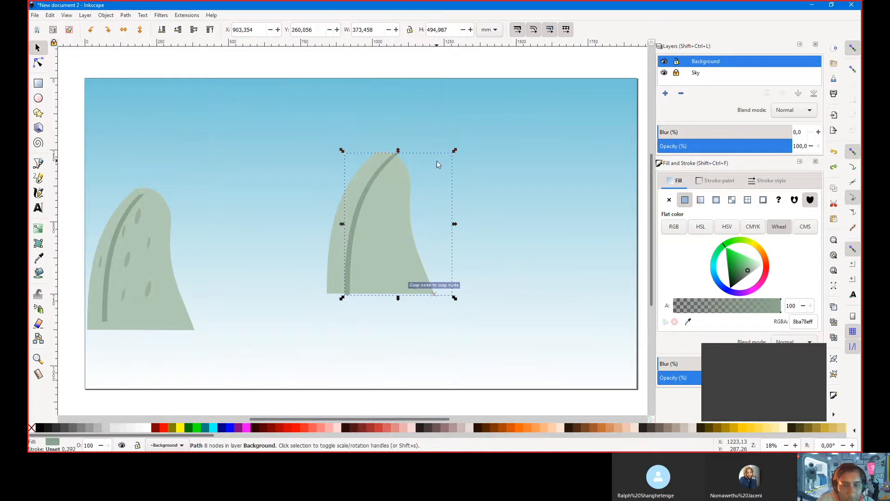
pyautogui.moveTo(419, 154); pyautogui.dragTo(538, 156)
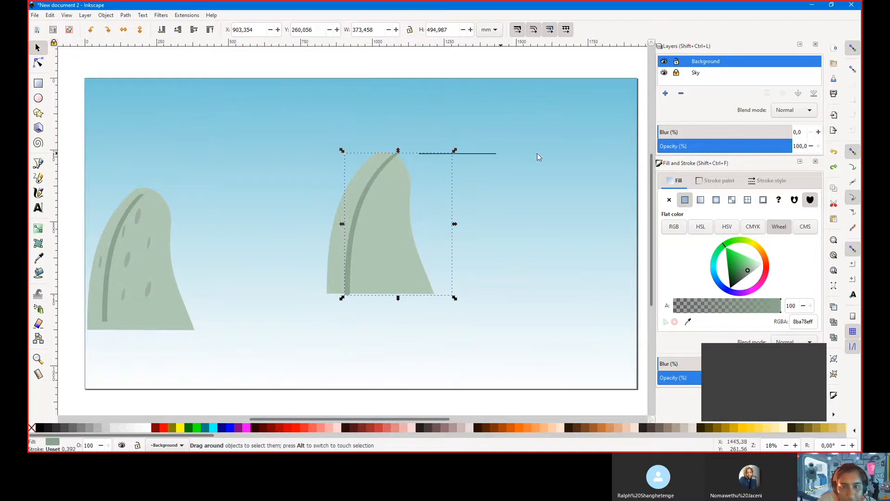
pyautogui.moveTo(474, 291); pyautogui.dragTo(397, 268)
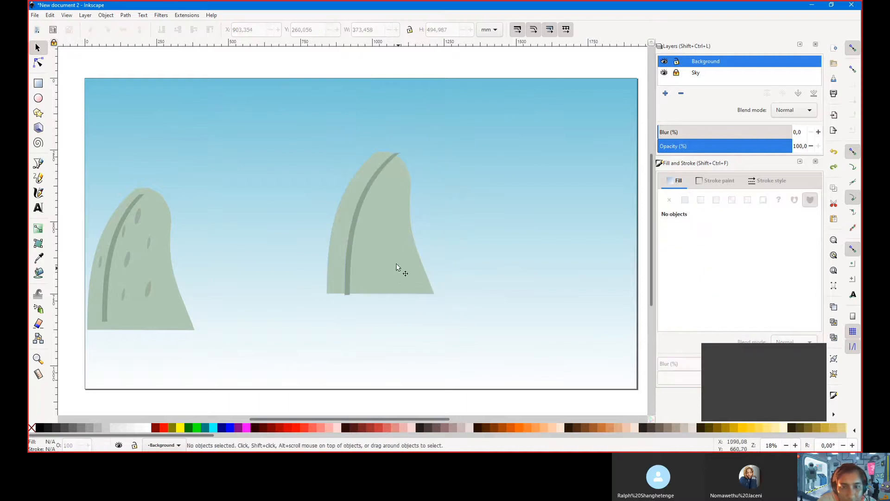
pyautogui.click(350, 248)
pyautogui.moveTo(350, 248); pyautogui.dragTo(525, 265)
pyautogui.click(350, 266)
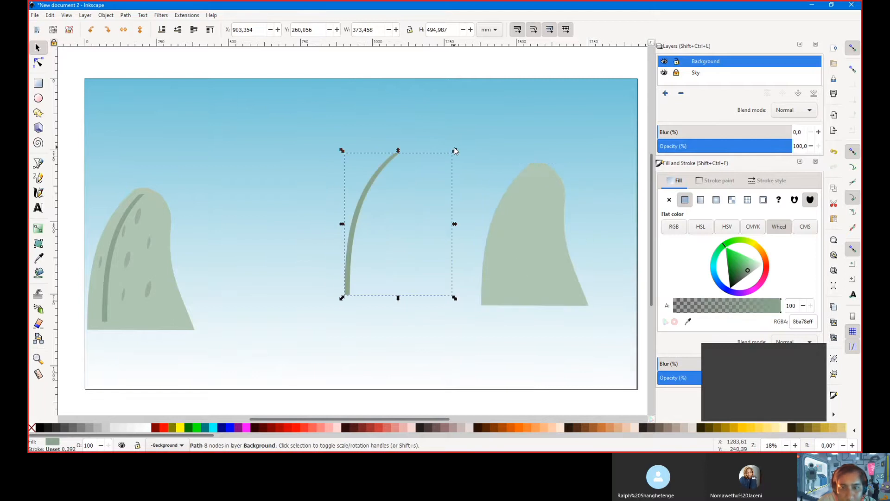
pyautogui.moveTo(454, 151); pyautogui.dragTo(427, 179)
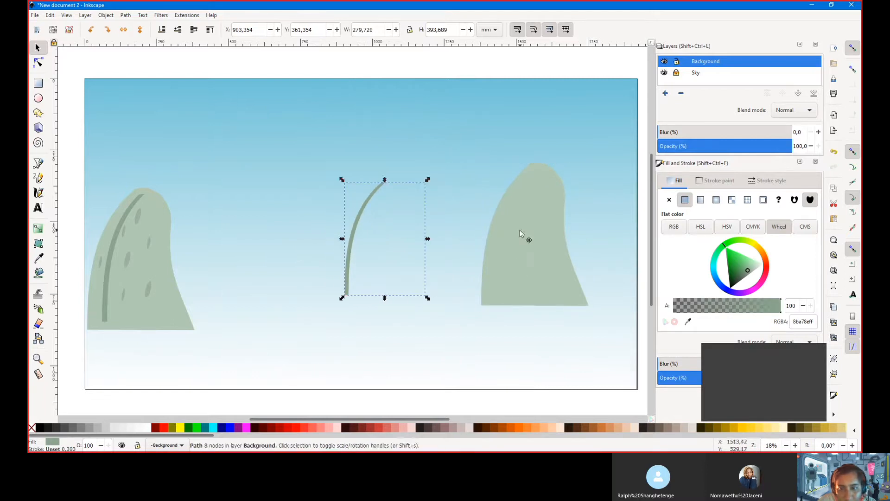
pyautogui.moveTo(520, 233); pyautogui.dragTo(369, 235)
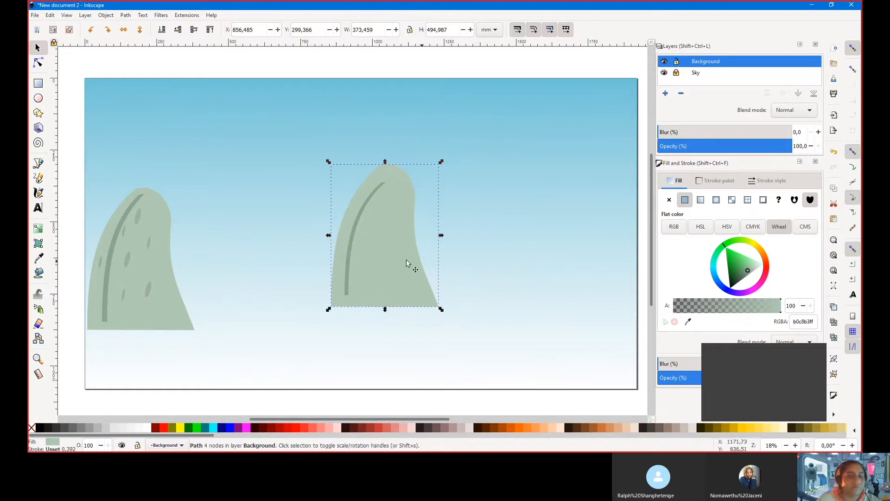
# Convert the small spot ellipse on the left cactus to a path and drag a node into a pointed shape
pyautogui.click(149, 294)
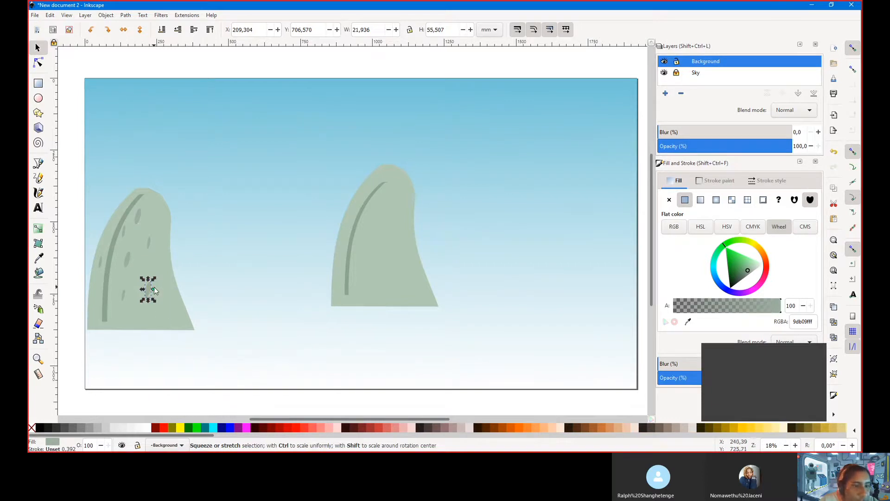
pyautogui.click(106, 15)
pyautogui.click(106, 14)
pyautogui.click(125, 14)
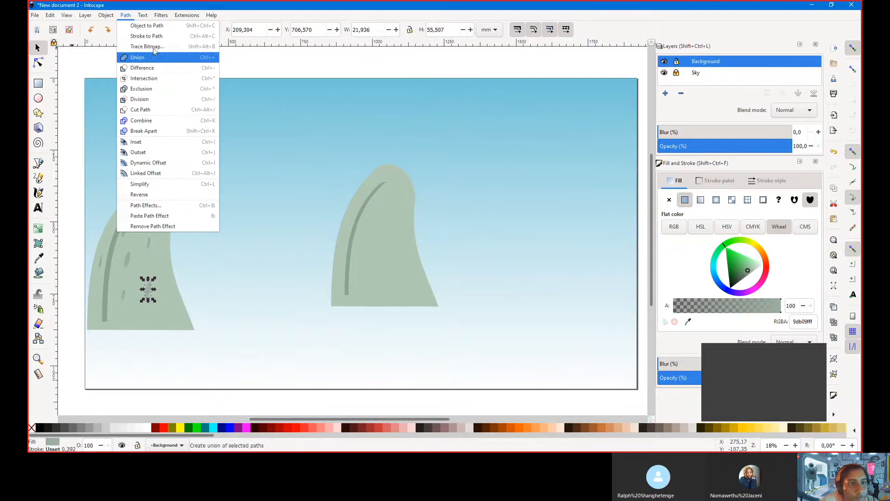
pyautogui.click(151, 27)
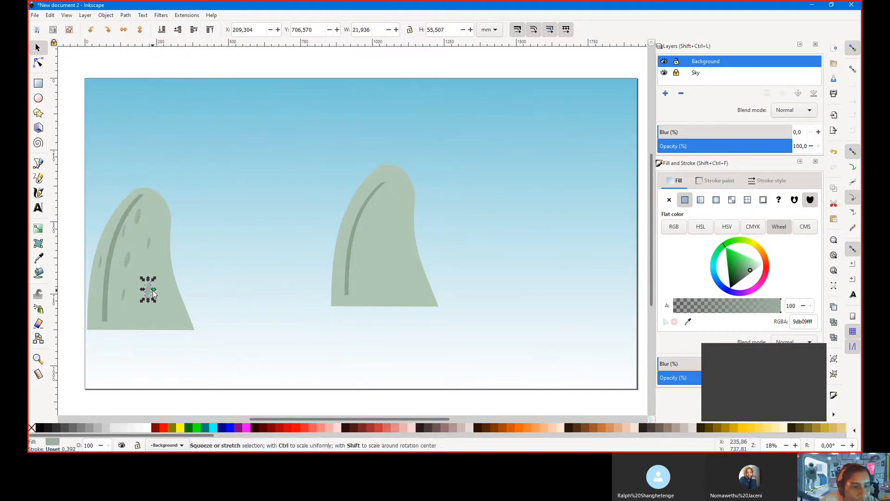
pyautogui.click(39, 63)
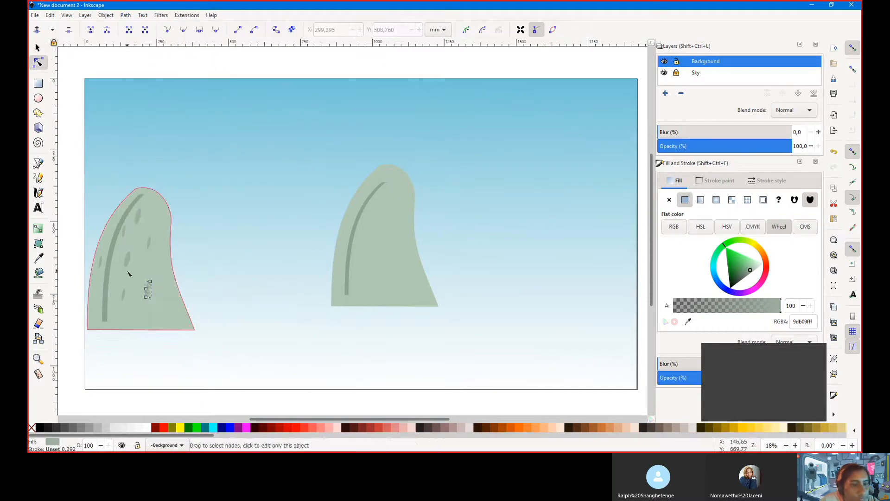
pyautogui.moveTo(147, 290)
pyautogui.mouseDown()
pyautogui.moveTo(174, 306)
pyautogui.moveTo(161, 284)
pyautogui.mouseUp()
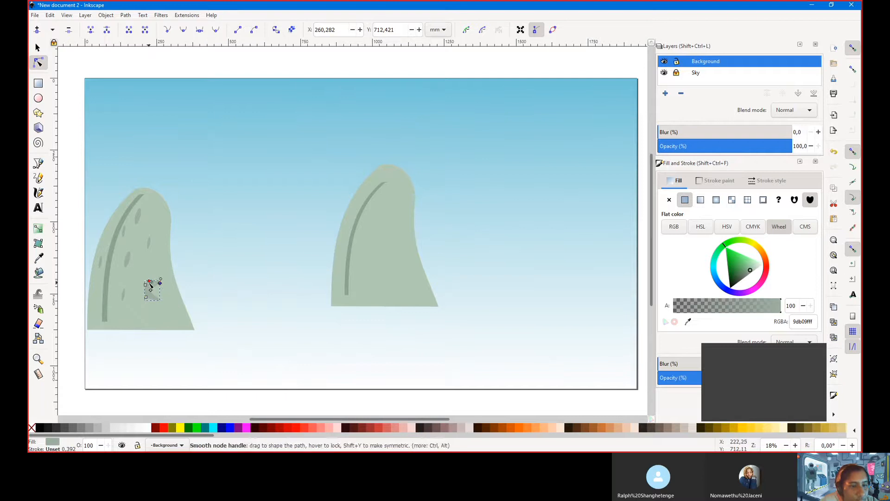
pyautogui.click(173, 298)
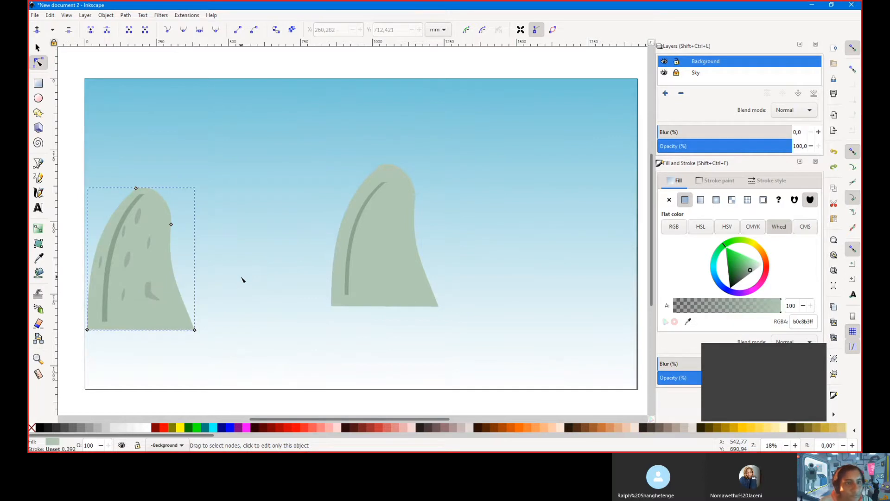
# Undo the earlier test shape changes, leaving the leaf shape removed
pyautogui.hotkey('ctrl', 'z')
pyautogui.hotkey('ctrl', 'z')
pyautogui.hotkey('ctrl', 'z')
pyautogui.hotkey('ctrl', 'z')
pyautogui.hotkey('ctrl', 'z')
pyautogui.hotkey('ctrl', 'z')
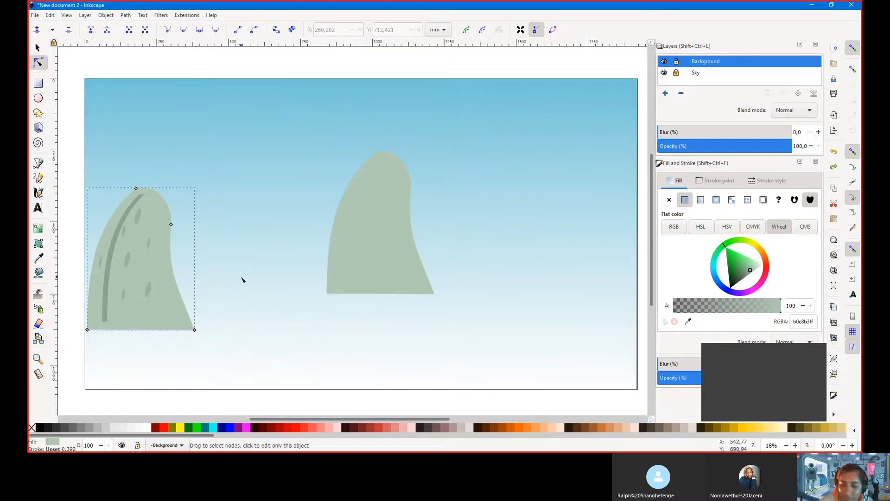
pyautogui.hotkey('ctrl', 'z')
pyautogui.hotkey('ctrl', 'z')
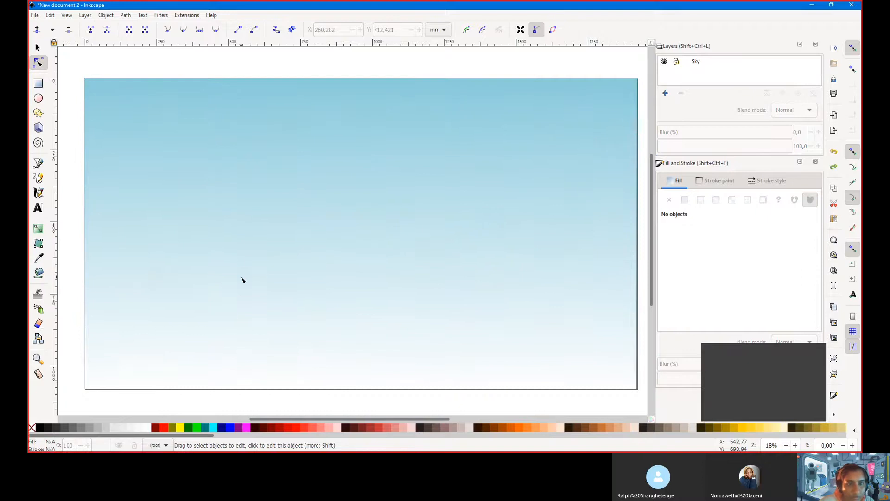
pyautogui.hotkey('ctrl', 'shift', 'z')
pyautogui.hotkey('ctrl', 'shift', 'z')
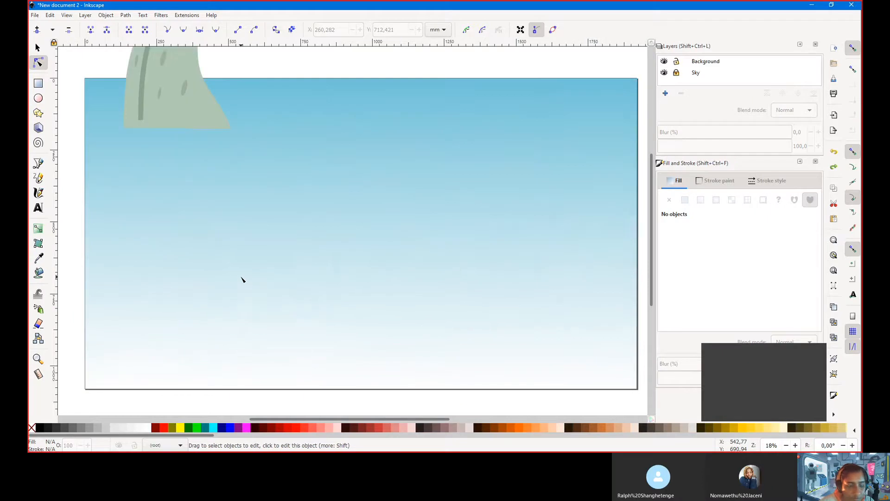
pyautogui.hotkey('ctrl', 'z')
# Copy the row of spotted tree shapes from the other file and paste it into the drawing
pyautogui.hotkey('alt', 'Tab')
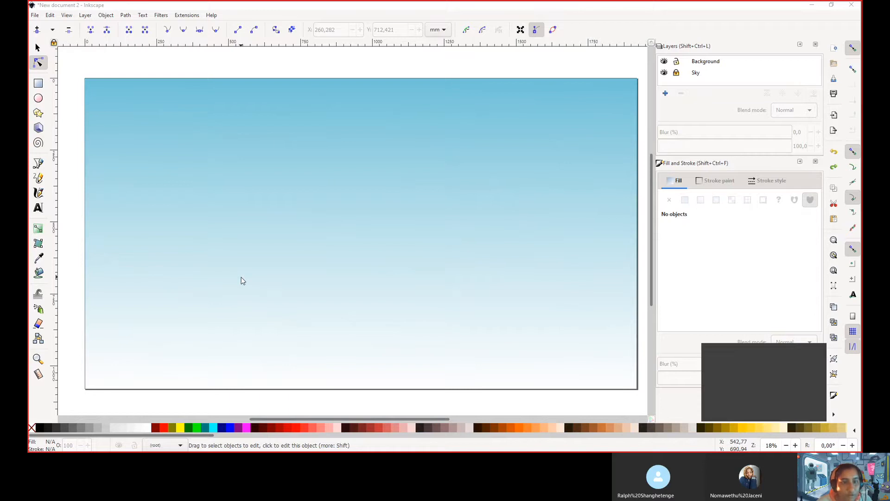
pyautogui.hotkey('alt', 'Tab')
pyautogui.hotkey('ctrl', 'v')
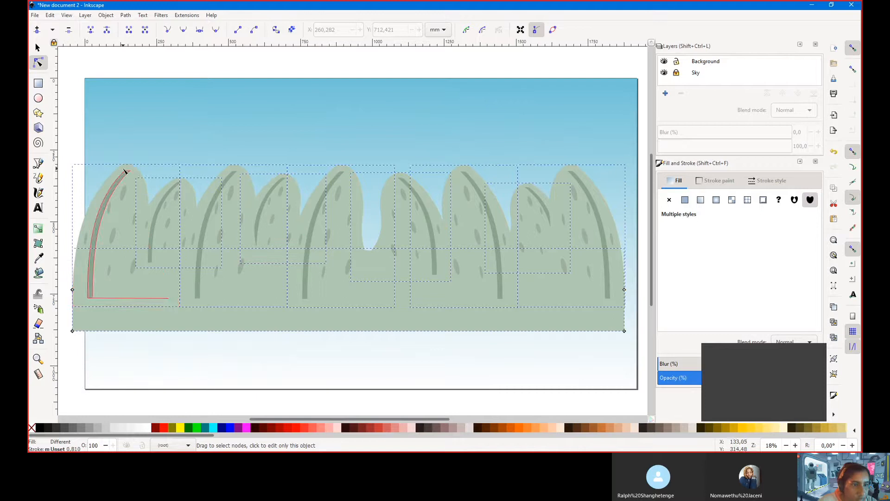
# Move the broad pale green hill down to the canvas bottom, beneath the tree row
pyautogui.click(183, 119)
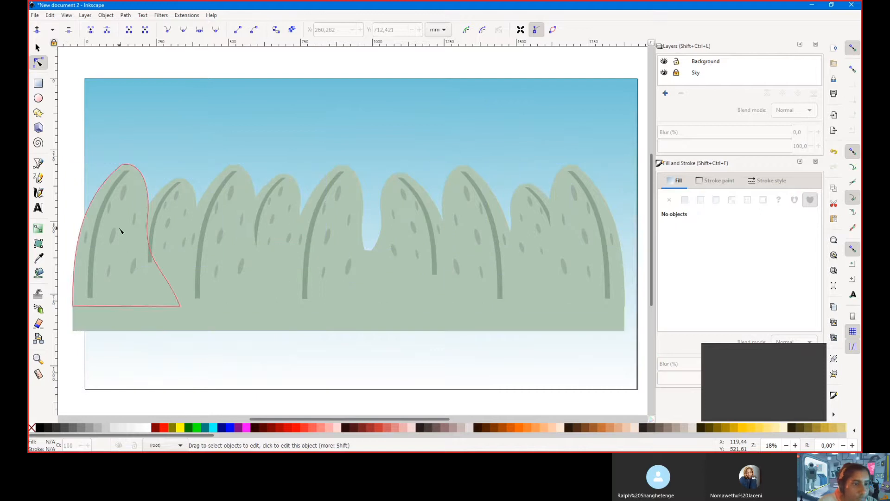
pyautogui.click(119, 230)
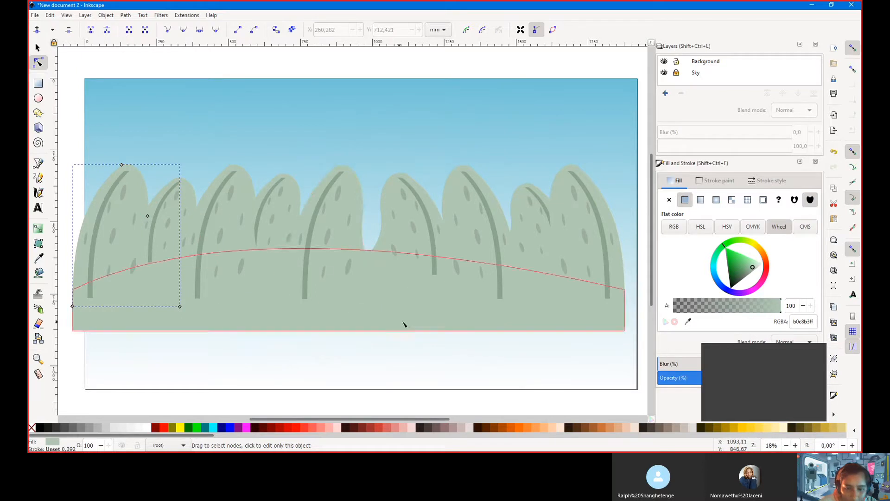
pyautogui.click(405, 324)
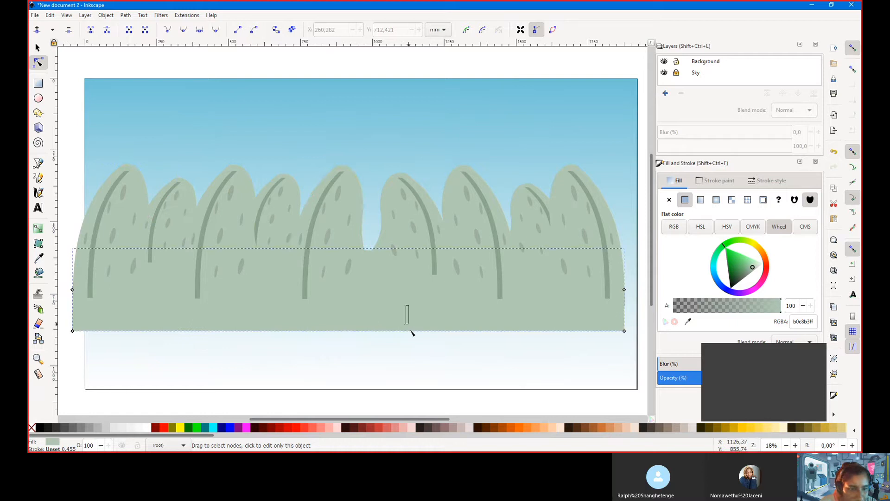
pyautogui.click(37, 49)
pyautogui.moveTo(371, 298); pyautogui.dragTo(378, 371)
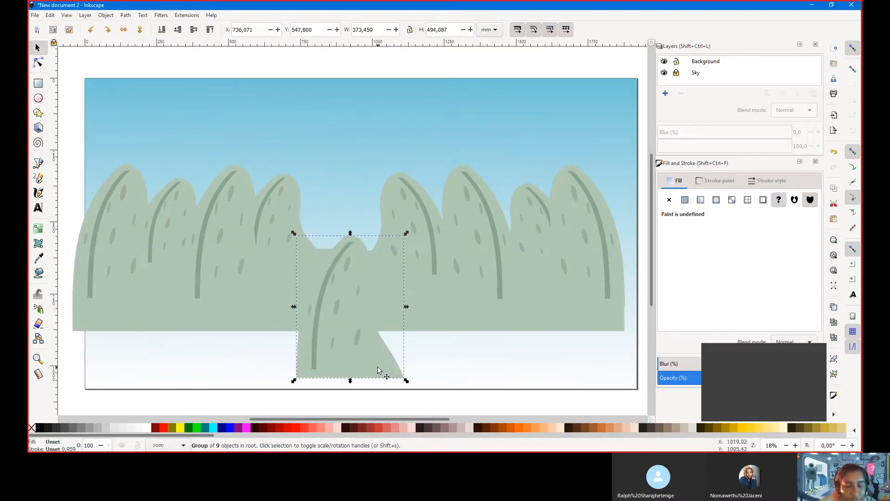
pyautogui.hotkey('ctrl', 'z')
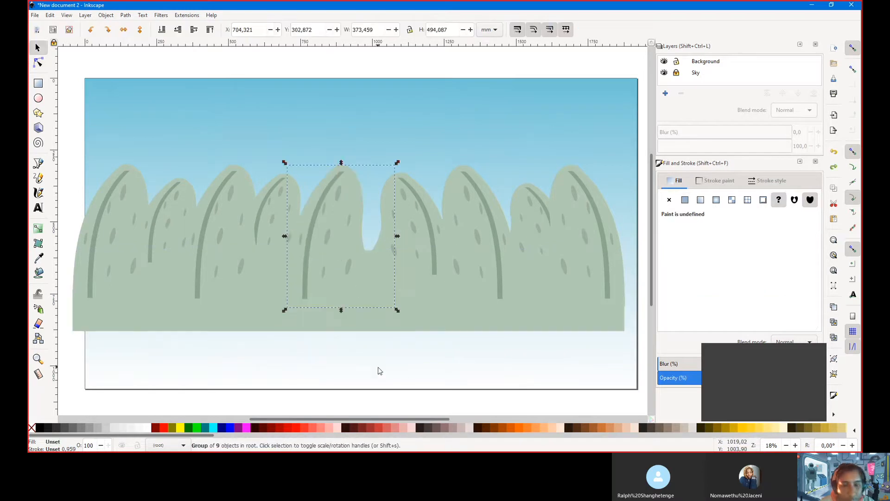
pyautogui.click(438, 318)
pyautogui.moveTo(437, 318); pyautogui.dragTo(443, 389)
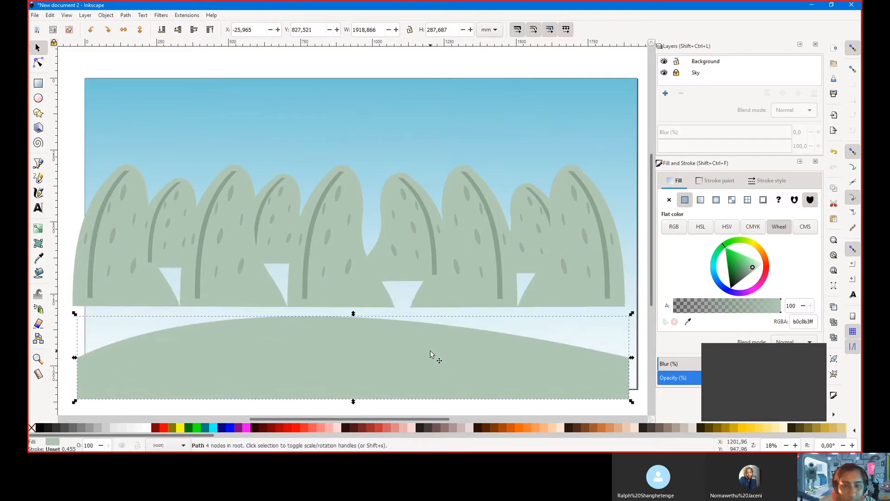
pyautogui.hotkey('shift', 'Down')
pyautogui.hotkey('shift', 'Down')
pyautogui.hotkey('shift', 'Down')
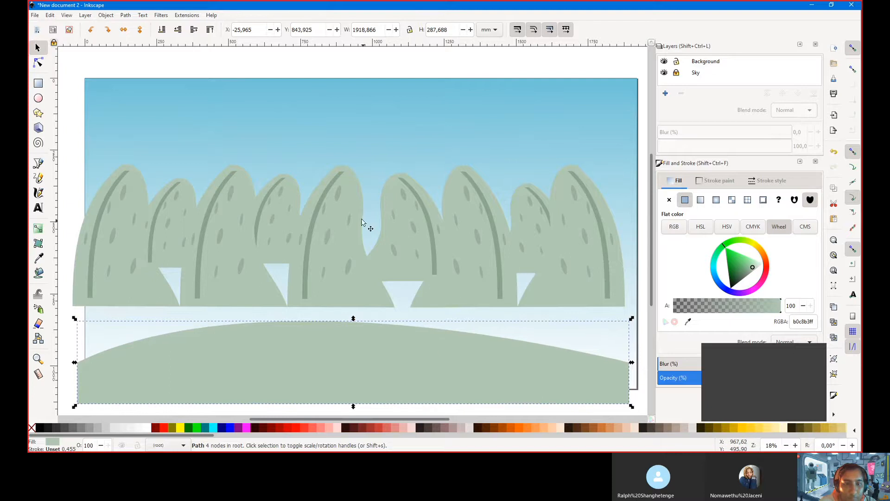
pyautogui.click(305, 138)
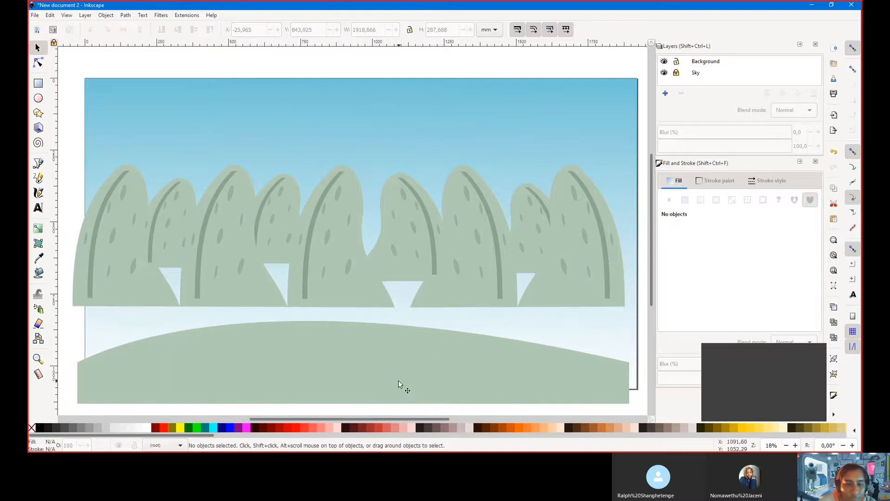
# Drag the ground shape up to the tree row's base and select the central bush group
pyautogui.moveTo(393, 367); pyautogui.dragTo(403, 294)
pyautogui.scroll(5, 407, 297)
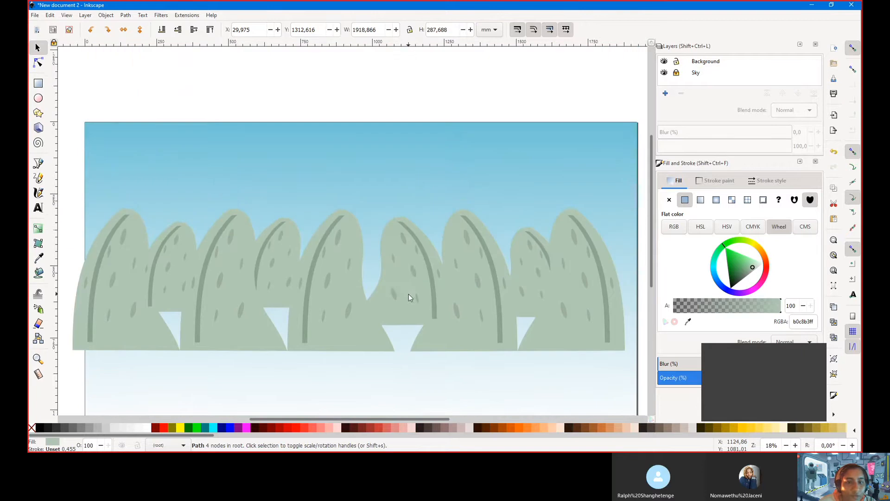
pyautogui.scroll(-2, 214, 212)
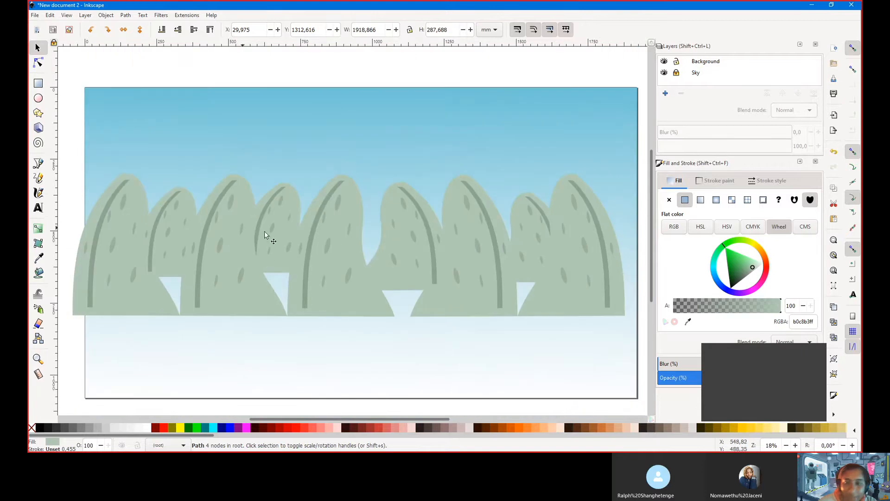
pyautogui.click(595, 290)
pyautogui.click(138, 254)
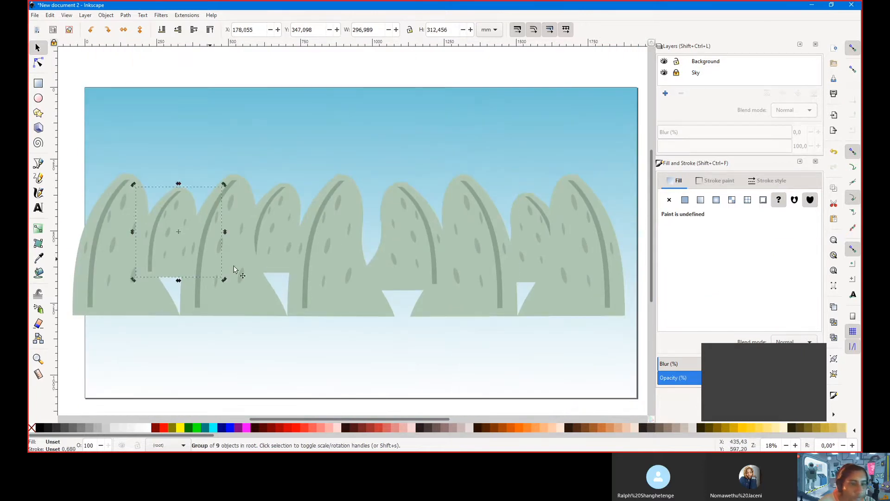
pyautogui.click(290, 277)
pyautogui.click(325, 283)
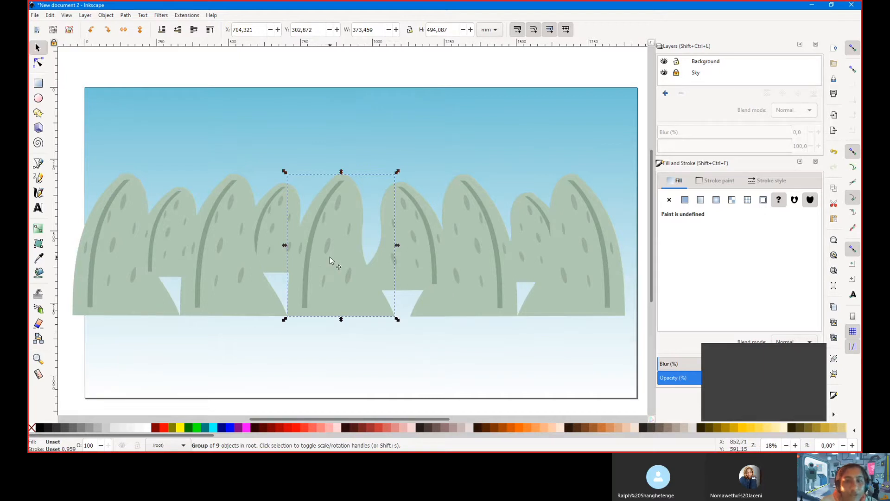
# Try a higher placement, then undo twice and redo once so the base fills the sky gaps
pyautogui.scroll(-5, 311, 276)
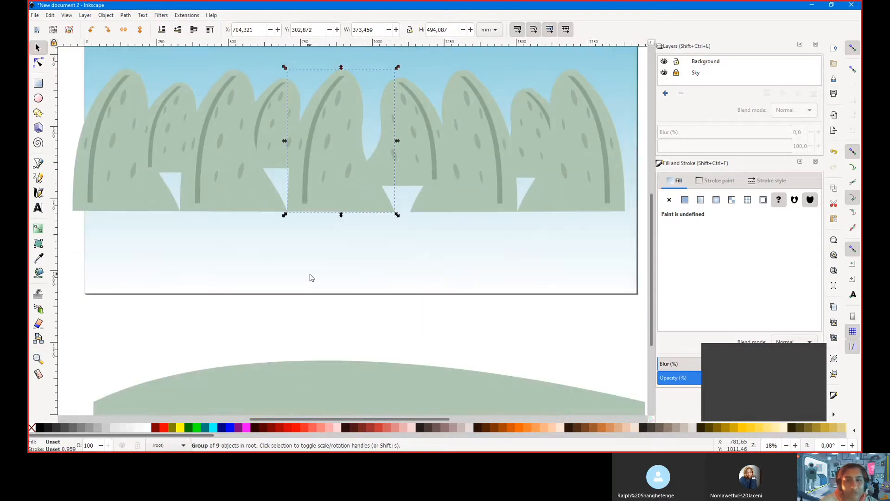
pyautogui.scroll(-3, 310, 277)
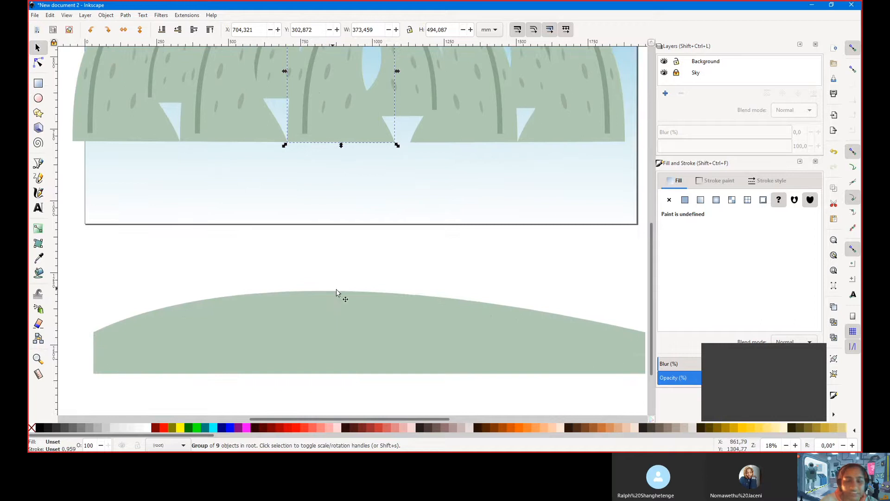
pyautogui.moveTo(346, 331); pyautogui.dragTo(320, 104)
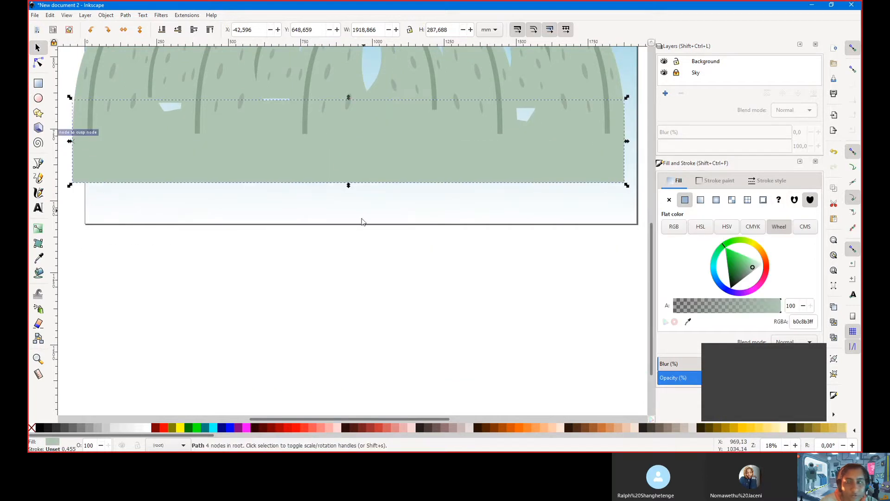
pyautogui.scroll(5, 358, 244)
pyautogui.hotkey('ctrl', 'z')
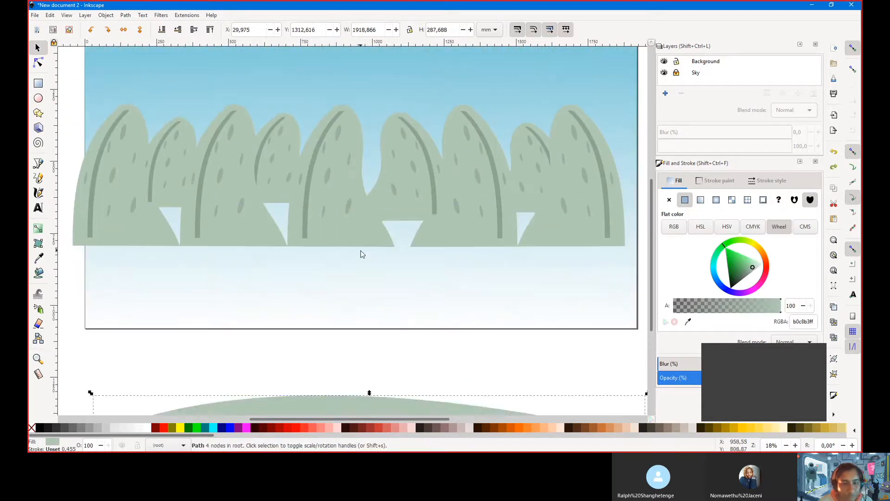
pyautogui.hotkey('ctrl', 'z')
pyautogui.hotkey('ctrl', 'z')
pyautogui.hotkey('ctrl', 'z')
pyautogui.hotkey('ctrl', 'z')
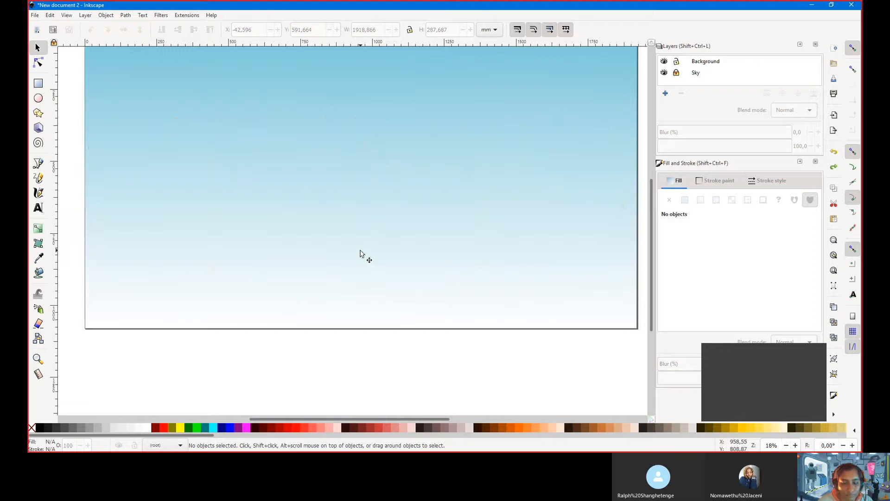
pyautogui.hotkey('ctrl', 'shift', 'z')
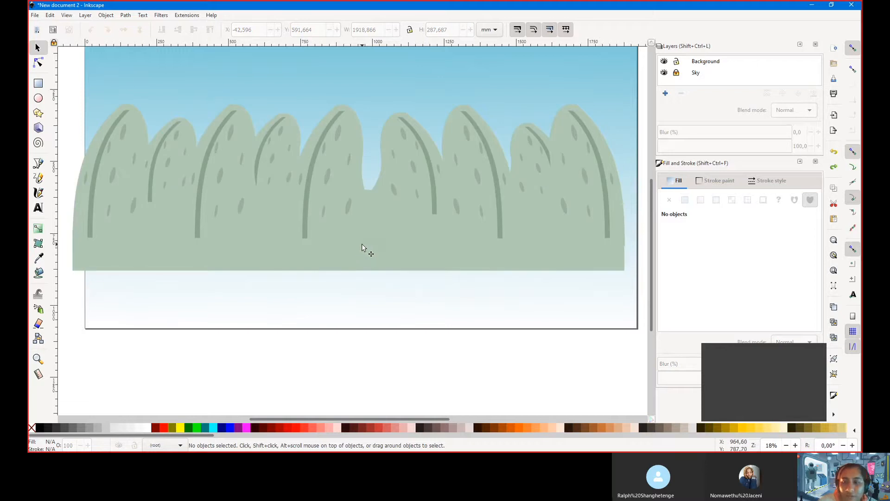
pyautogui.scroll(3, 362, 250)
pyautogui.scroll(-3, 328, 314)
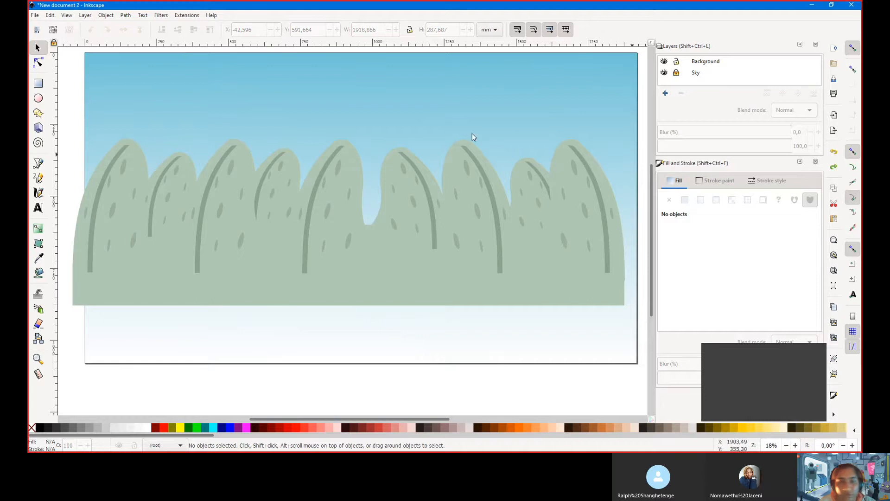
# Select all ten bush objects and move the whole row down onto the page bottom, reverting a test drag
pyautogui.click(446, 232)
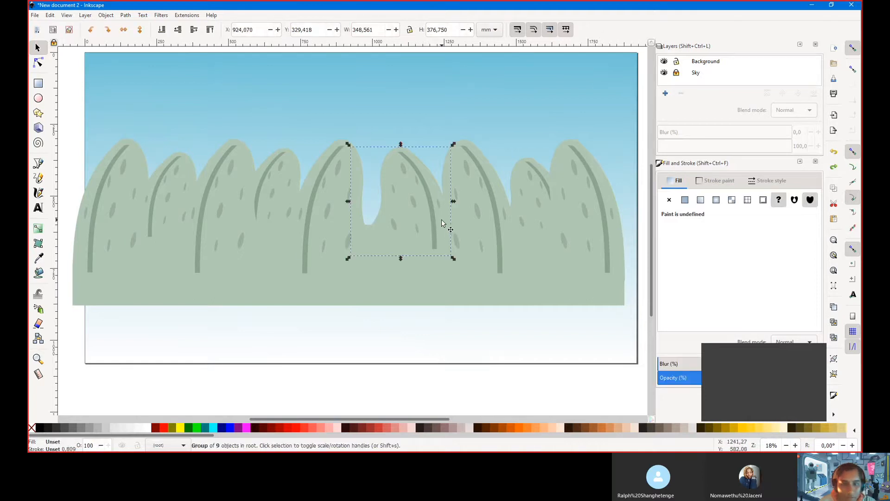
pyautogui.hotkey('ctrl', 'a')
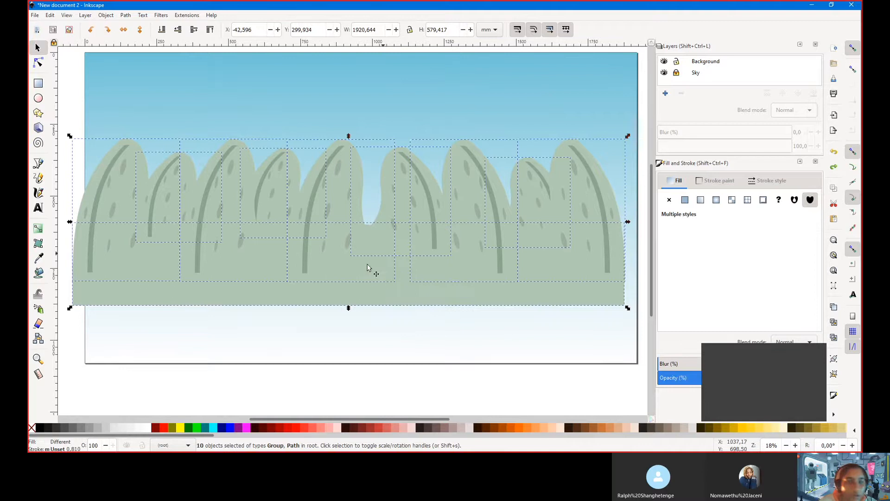
pyautogui.moveTo(364, 304); pyautogui.dragTo(376, 357)
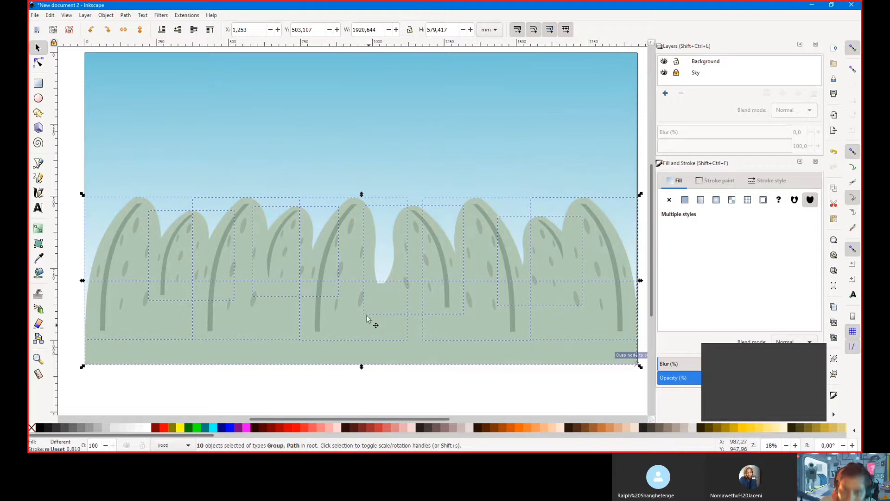
pyautogui.scroll(5, 365, 311)
pyautogui.scroll(-5, 363, 307)
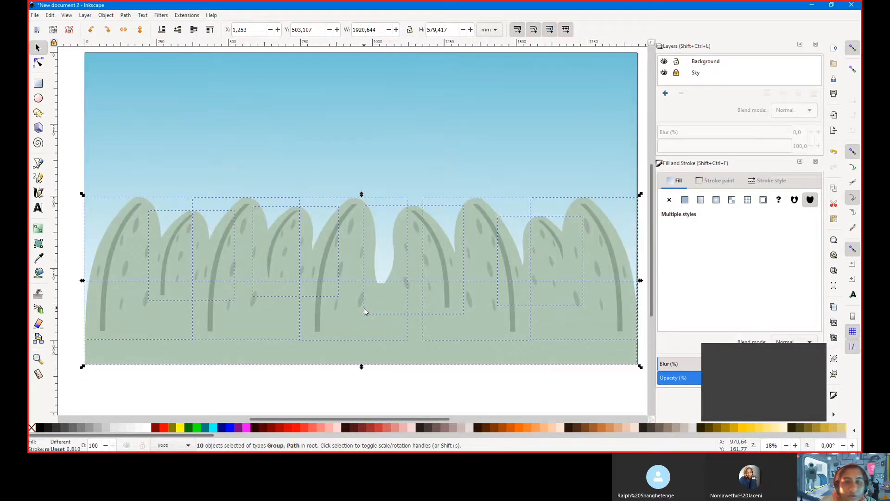
pyautogui.scroll(1, 364, 307)
pyautogui.click(466, 158)
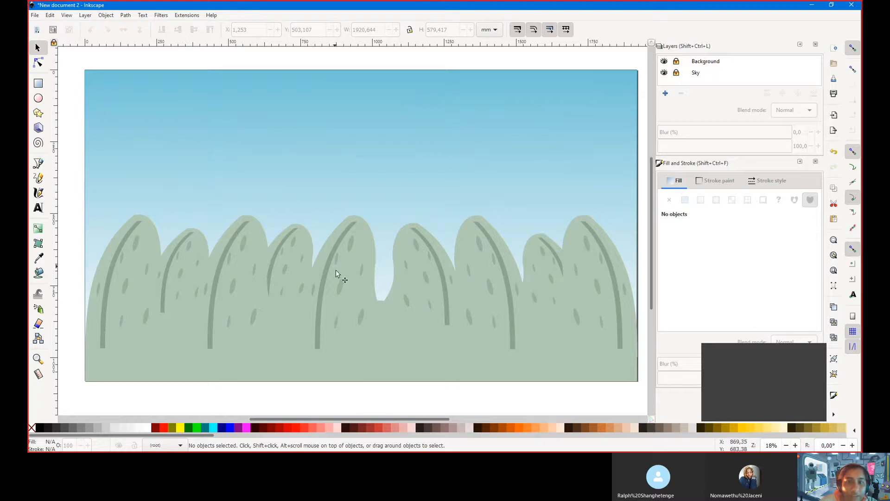
pyautogui.moveTo(336, 271); pyautogui.dragTo(420, 146)
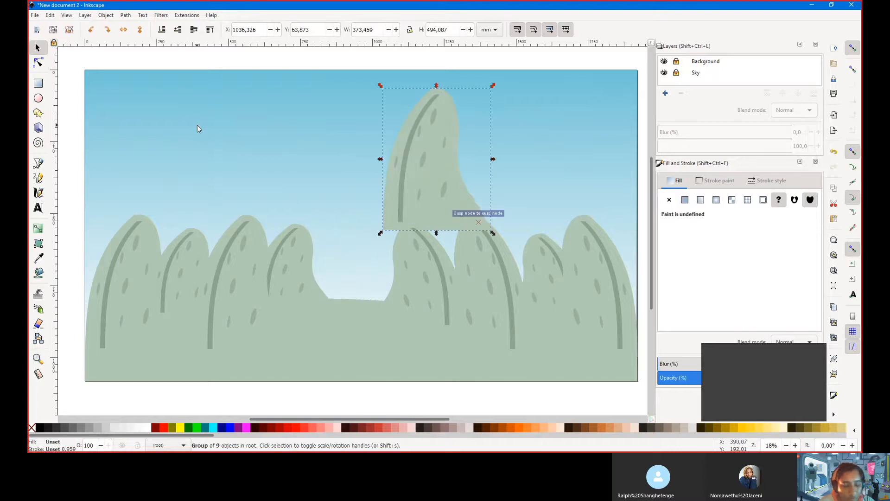
pyautogui.hotkey('ctrl', 'z')
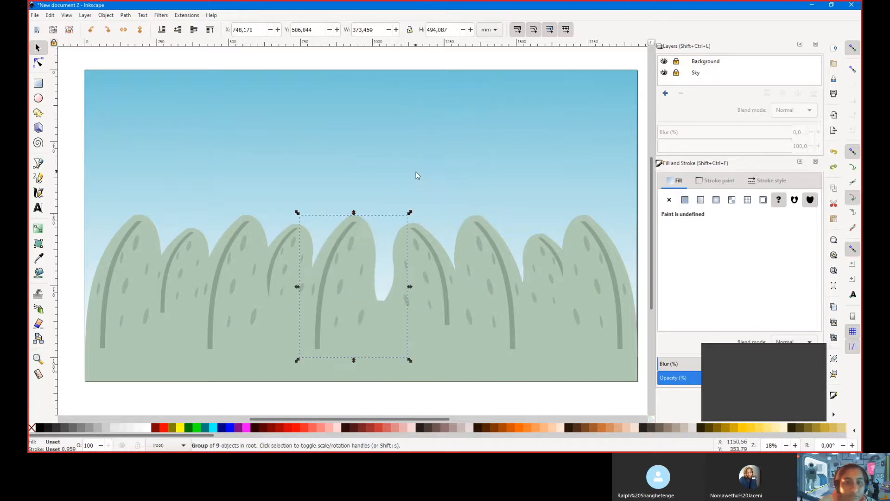
# Select the bush group right of the dip, toggle Node and Selector tools, then clear the selection
pyautogui.click(417, 287)
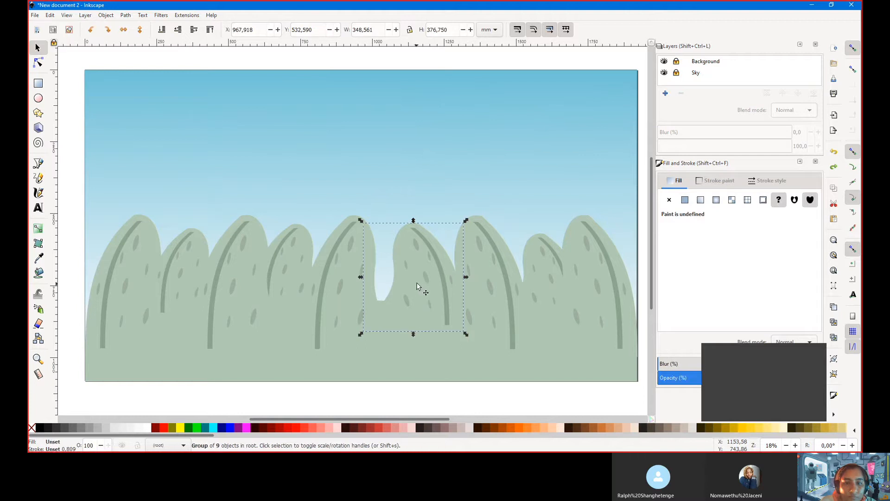
pyautogui.click(38, 63)
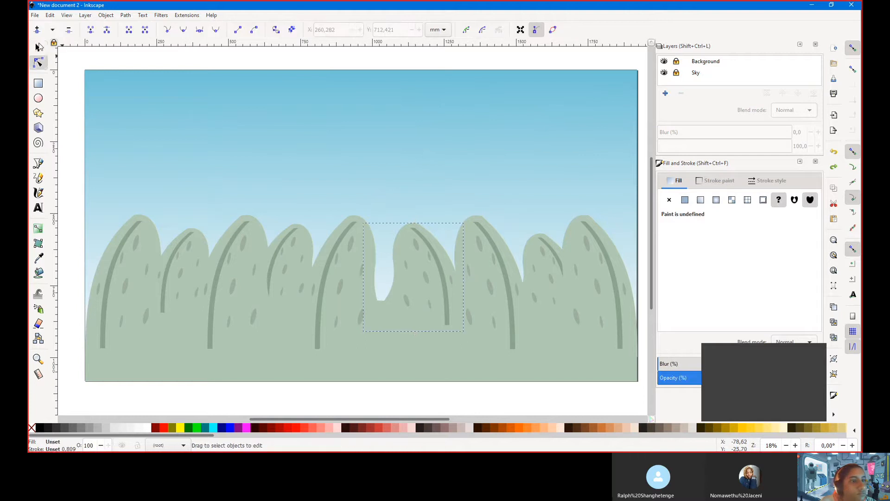
pyautogui.click(39, 46)
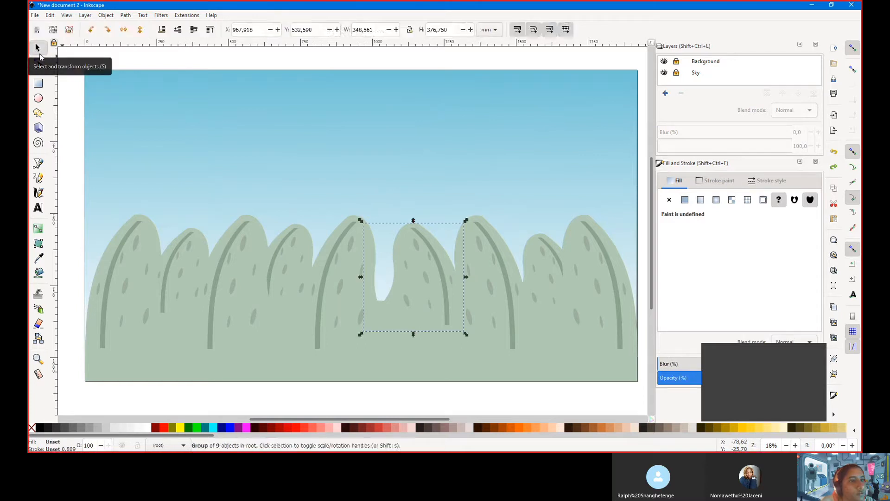
pyautogui.click(38, 63)
pyautogui.click(241, 121)
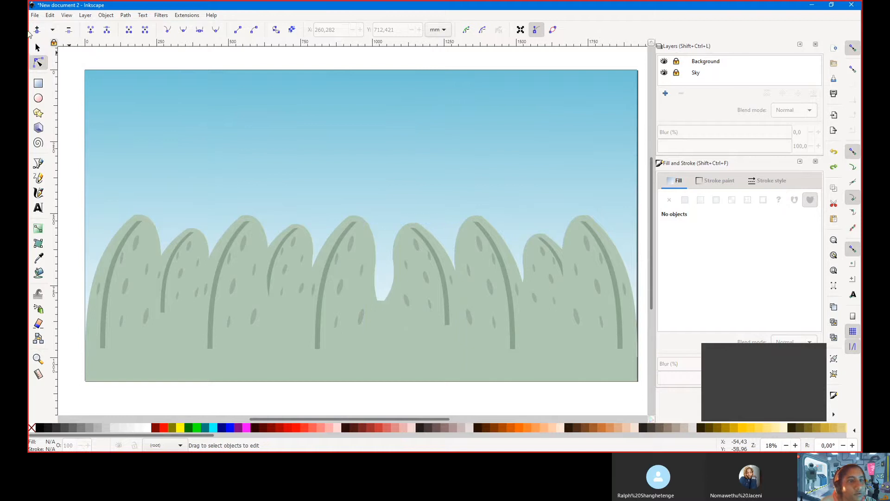
pyautogui.click(38, 48)
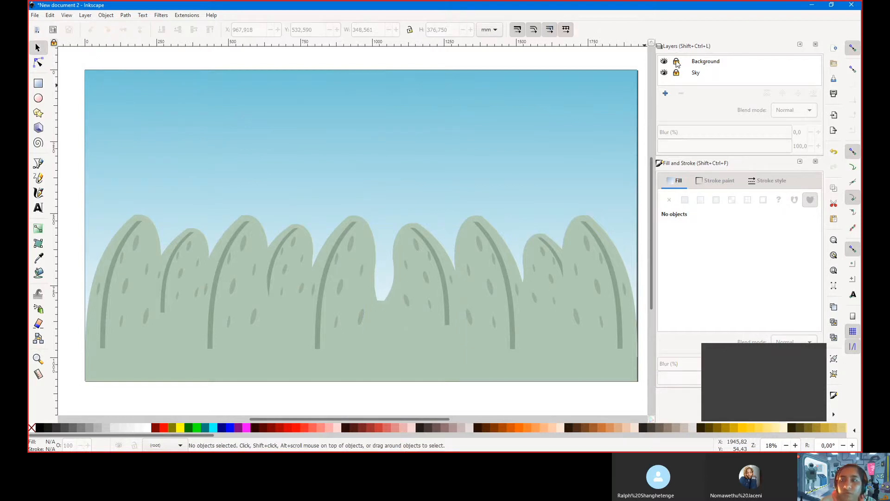
# Lock the Background and Sky layers, then select all the bush objects
pyautogui.click(677, 62)
pyautogui.click(676, 73)
pyautogui.click(677, 63)
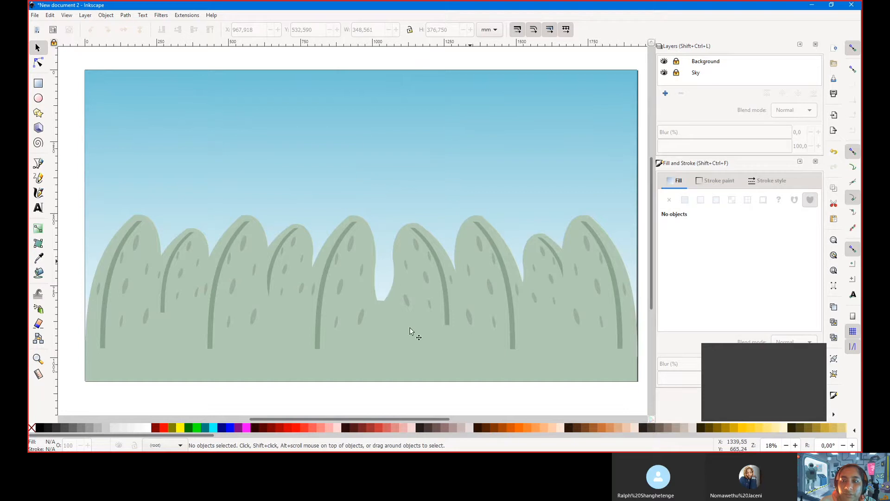
pyautogui.click(149, 280)
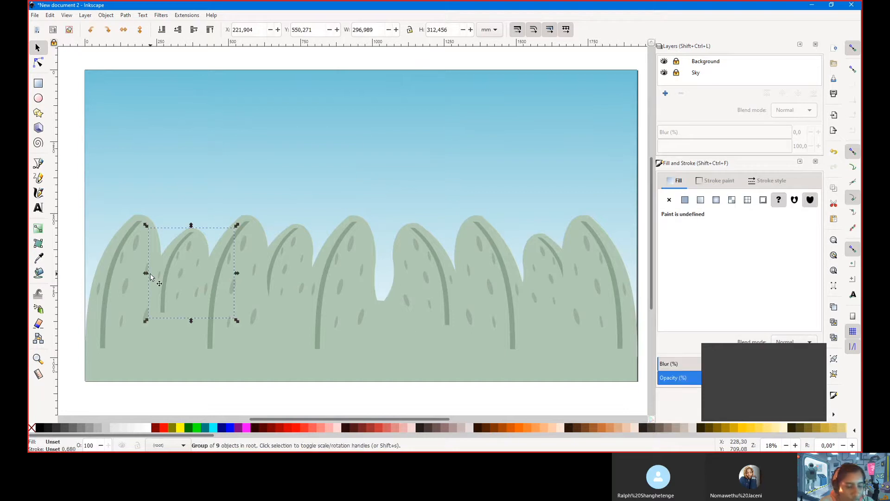
pyautogui.hotkey('ctrl', 'a')
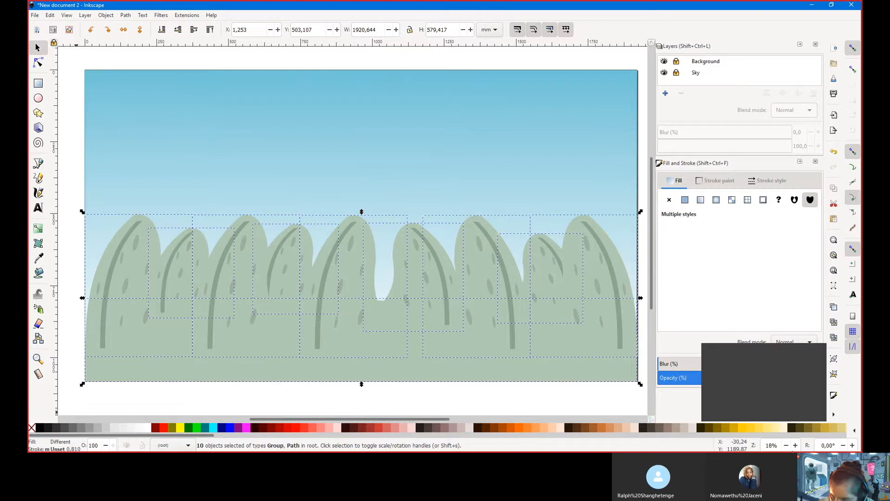
pyautogui.click(187, 447)
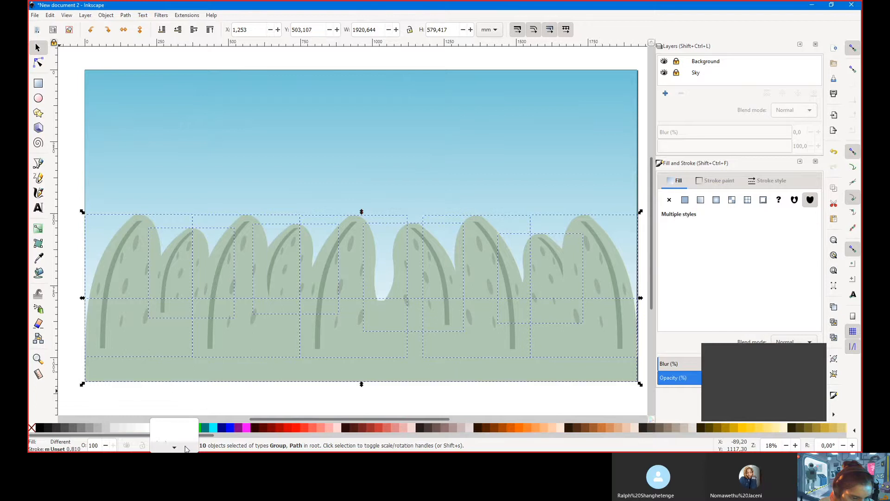
pyautogui.click(185, 439)
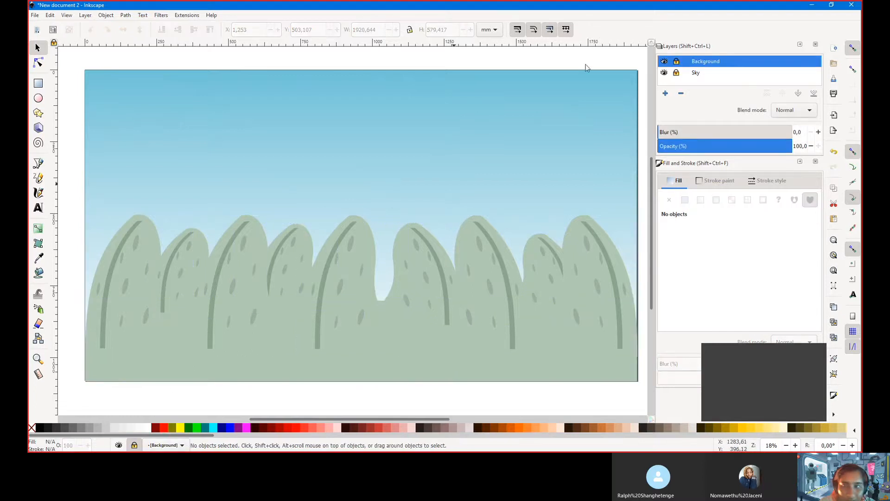
pyautogui.click(677, 62)
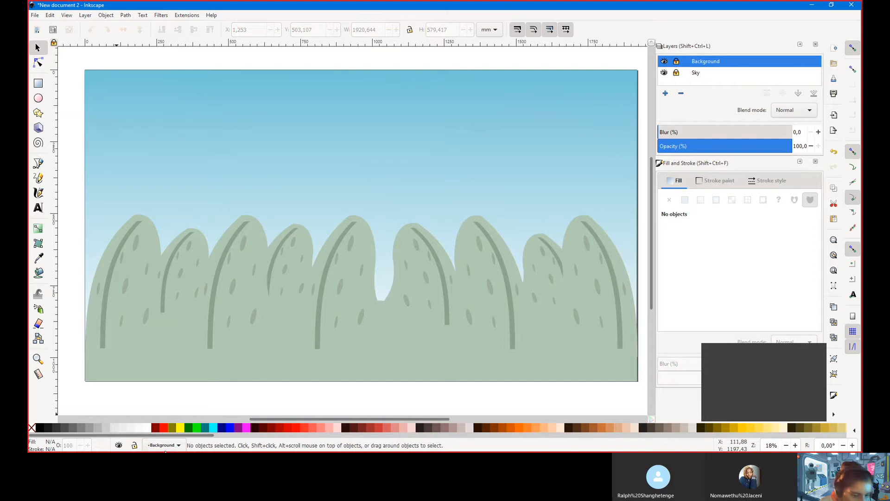
pyautogui.click(352, 313)
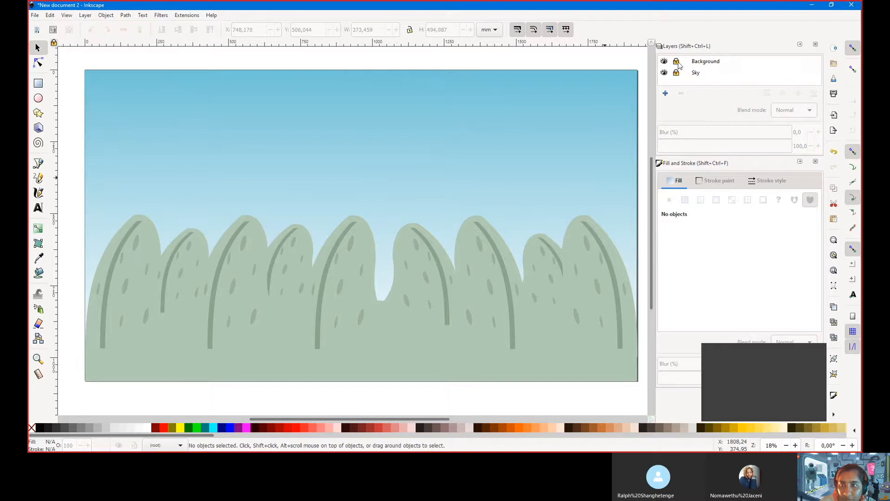
pyautogui.click(355, 302)
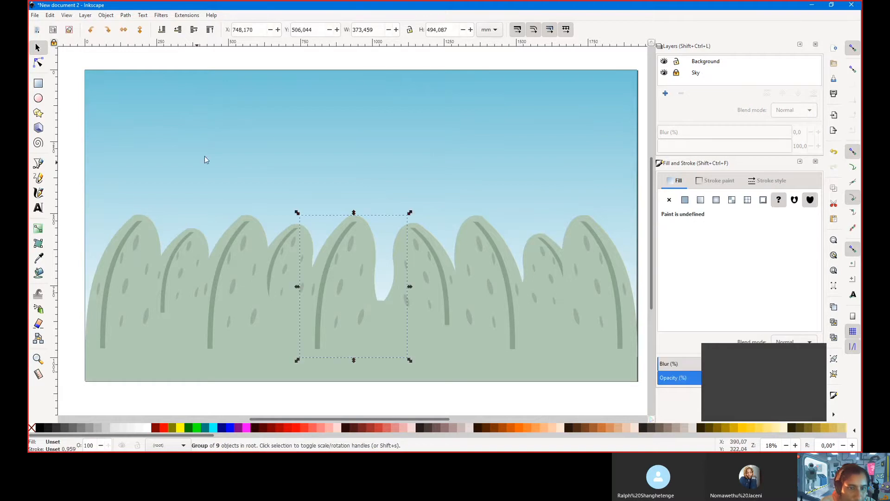
pyautogui.click(177, 447)
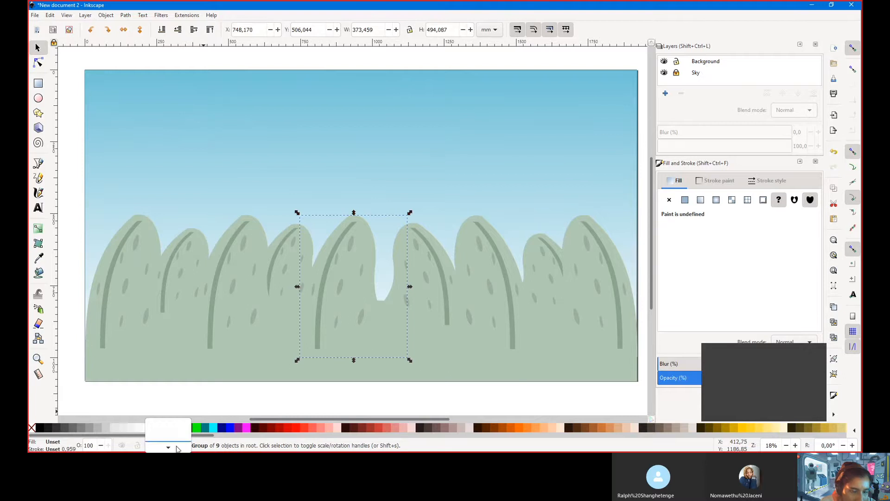
pyautogui.click(329, 108)
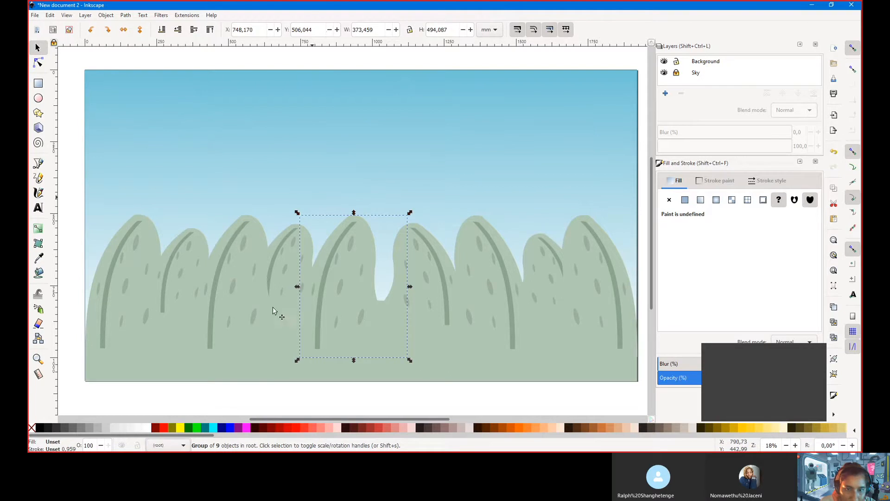
pyautogui.click(265, 187)
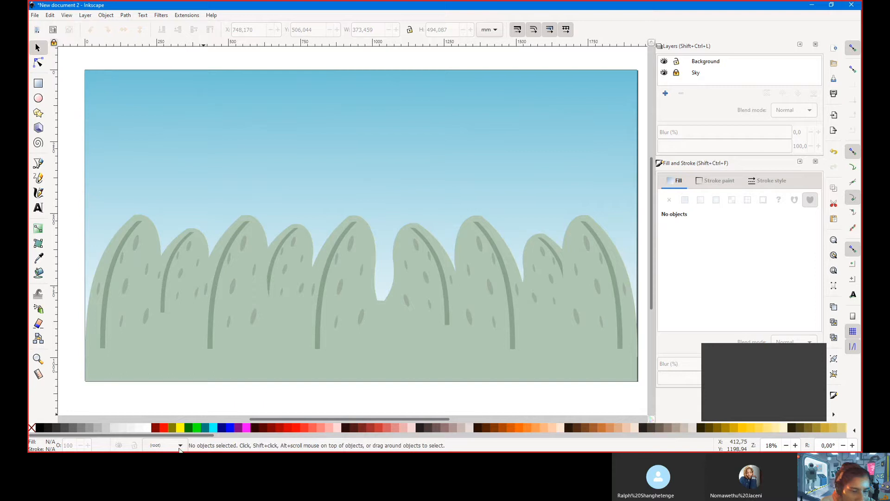
pyautogui.click(414, 332)
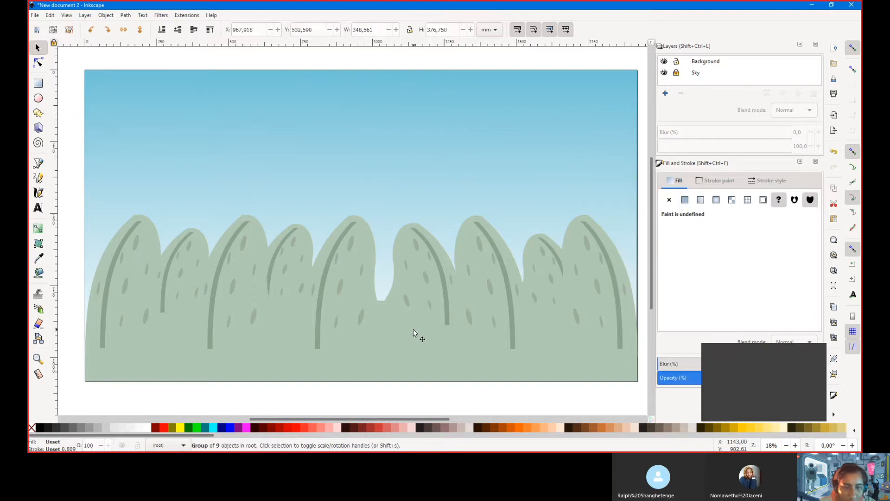
pyautogui.hotkey('ctrl', 'a')
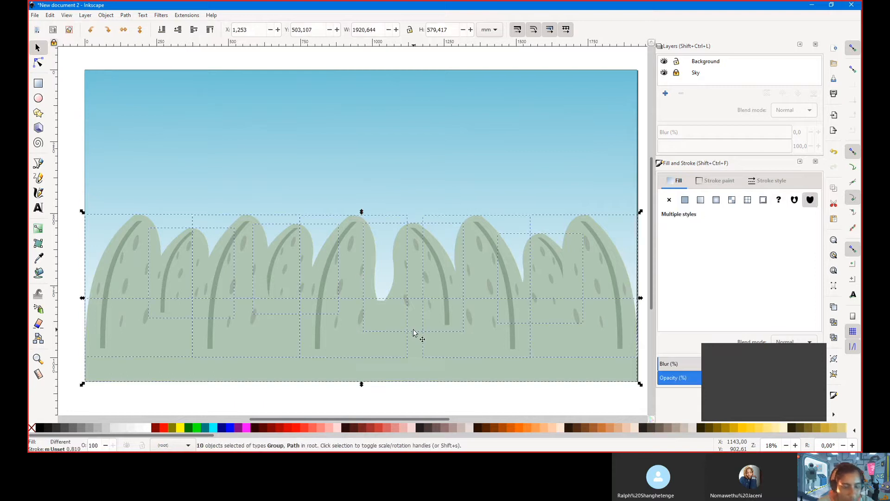
pyautogui.click(190, 449)
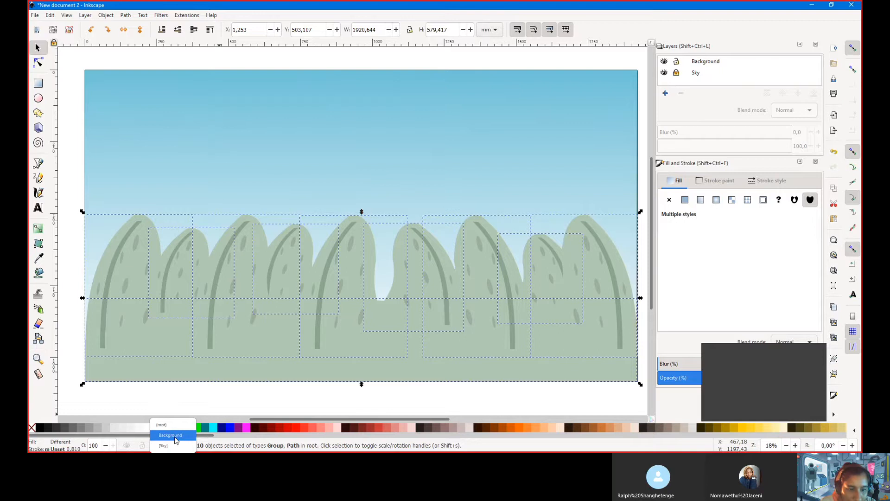
pyautogui.click(174, 437)
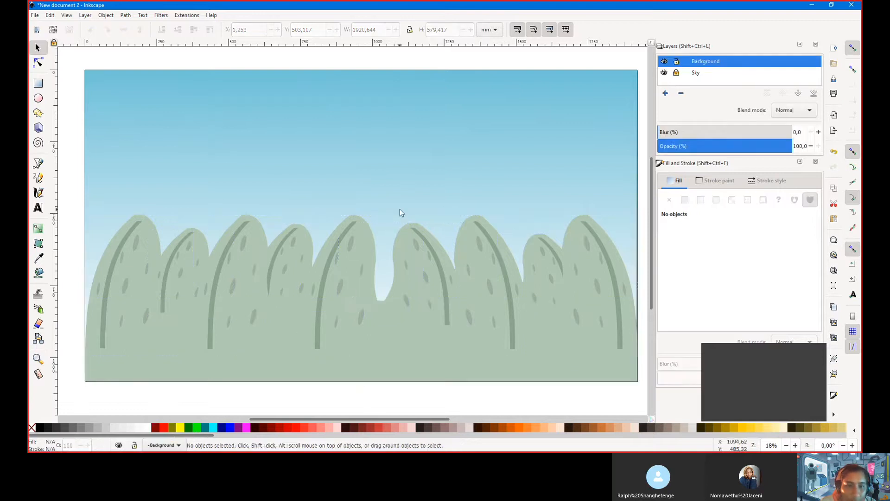
pyautogui.click(330, 251)
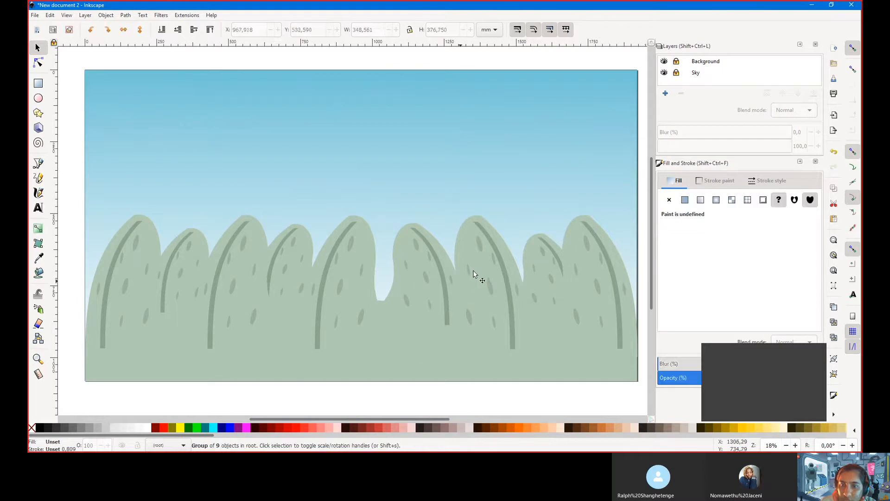
pyautogui.click(461, 283)
pyautogui.click(466, 165)
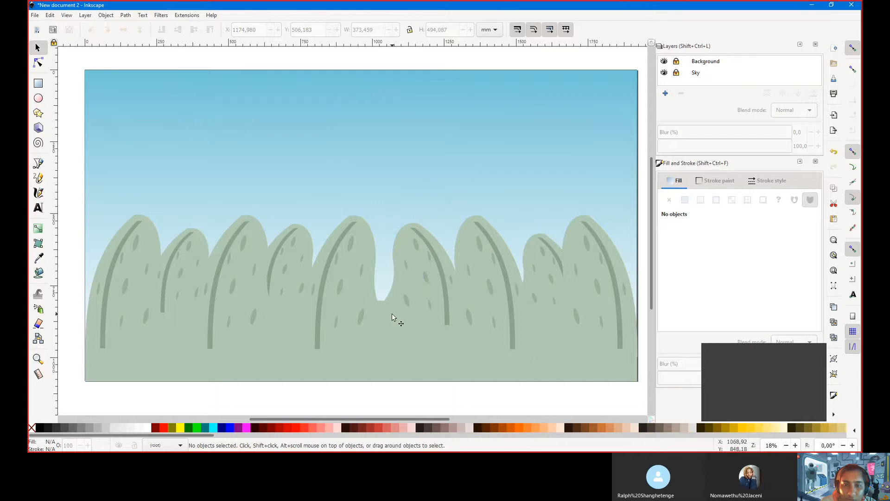
pyautogui.click(419, 290)
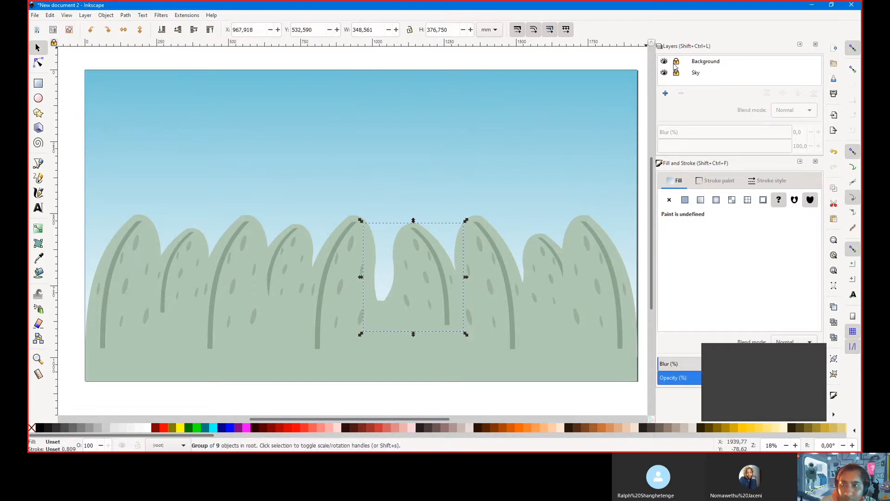
pyautogui.click(483, 277)
pyautogui.hotkey('ctrl', 'a')
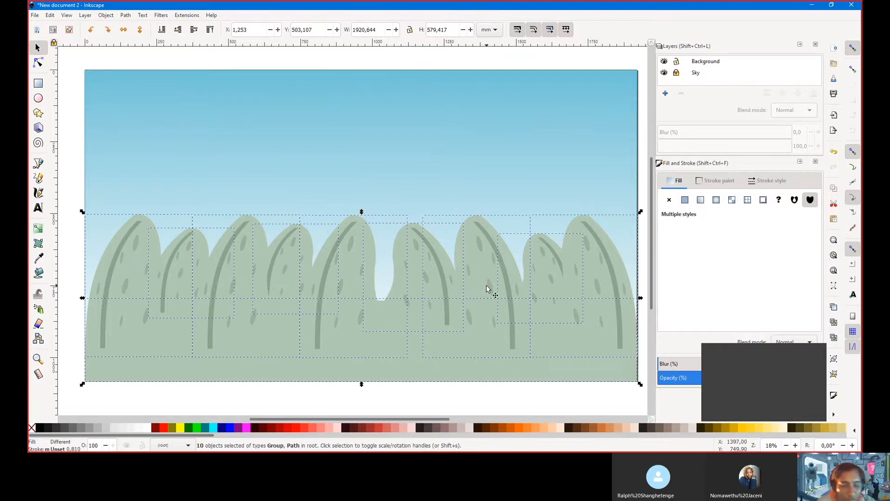
pyautogui.click(188, 446)
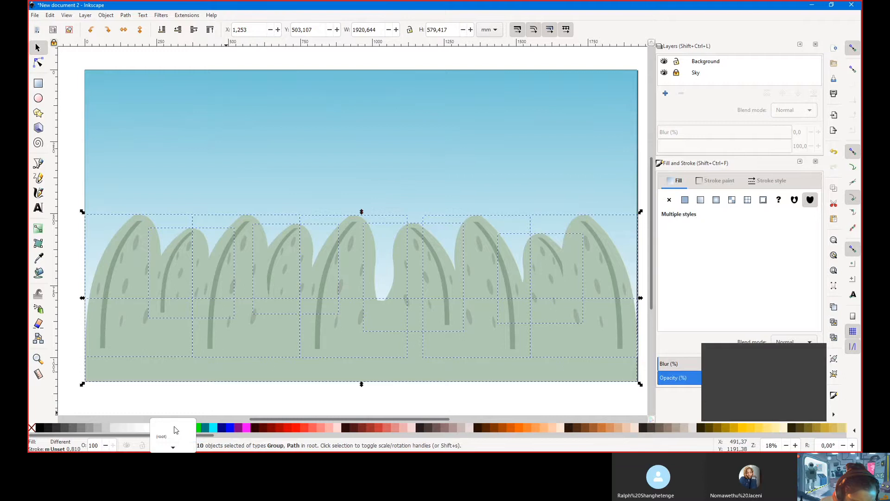
pyautogui.click(180, 435)
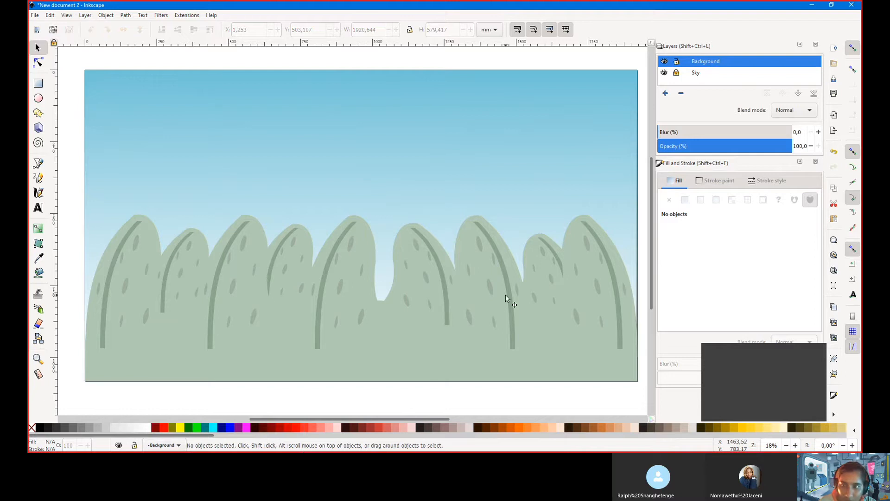
pyautogui.click(411, 302)
pyautogui.click(344, 294)
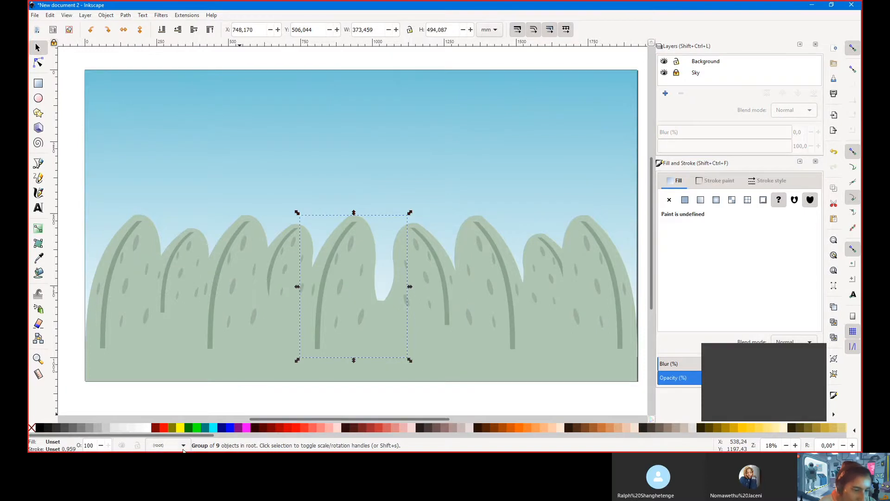
pyautogui.click(184, 446)
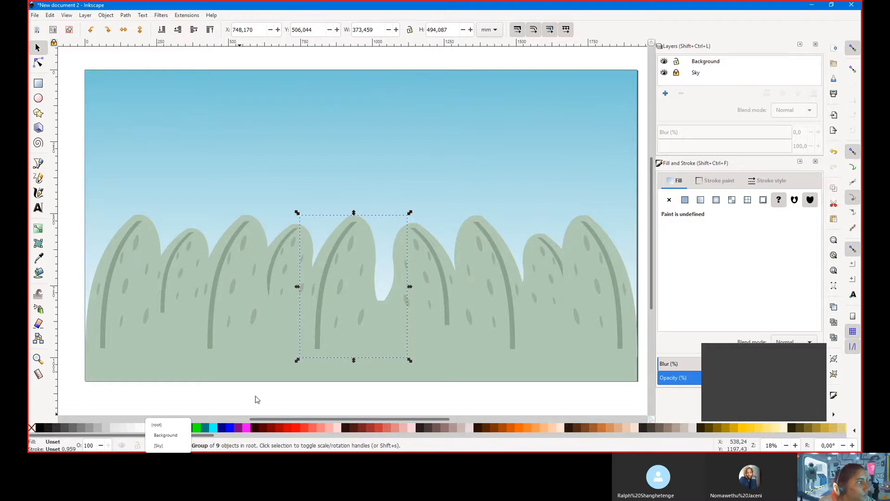
pyautogui.click(474, 276)
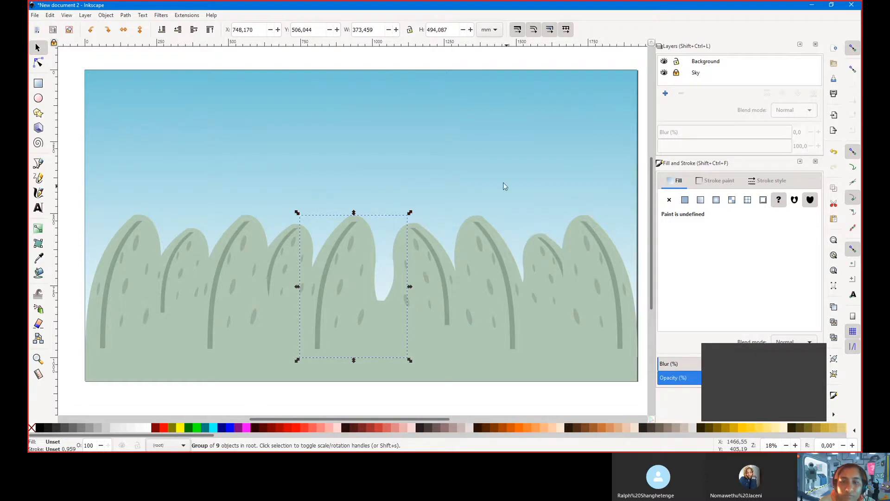
pyautogui.click(618, 130)
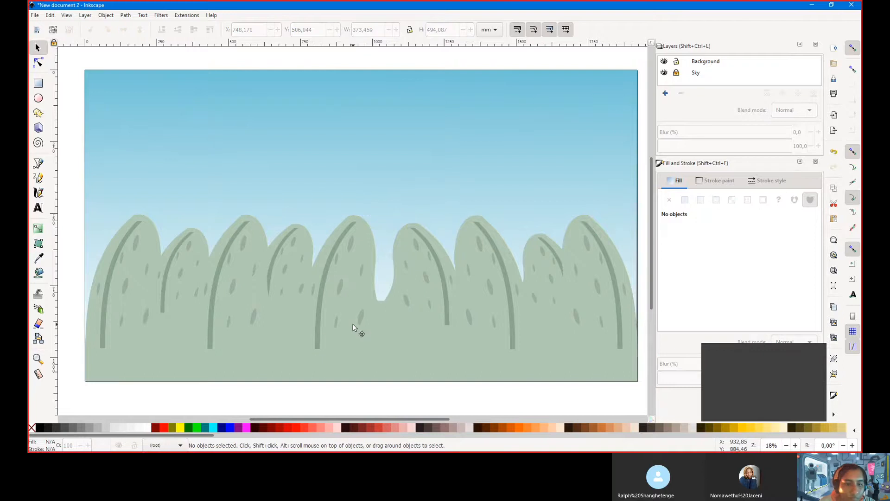
pyautogui.click(354, 328)
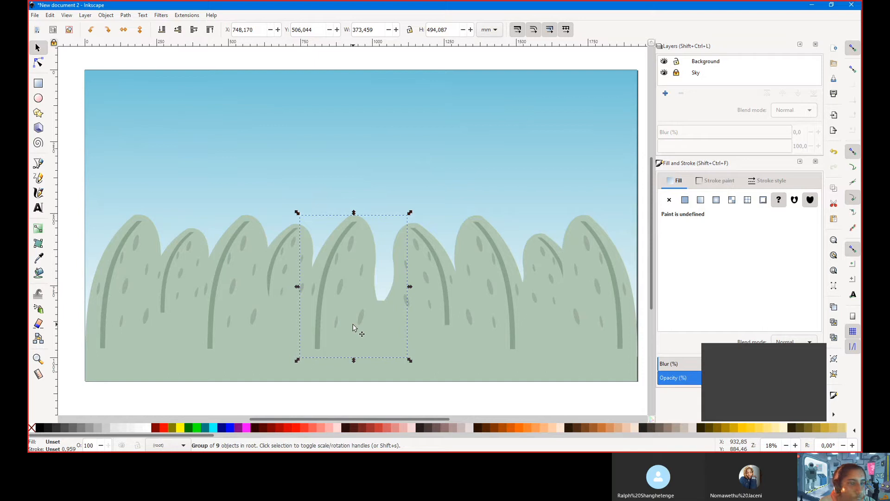
pyautogui.click(364, 171)
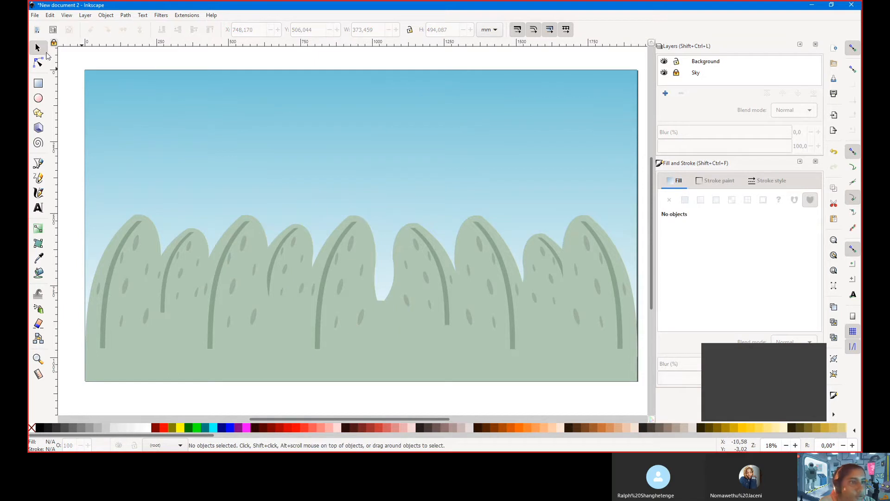
# Add a layer named 'Clouds' on top of the stack and enlarge the layer list to show all layers
pyautogui.click(665, 94)
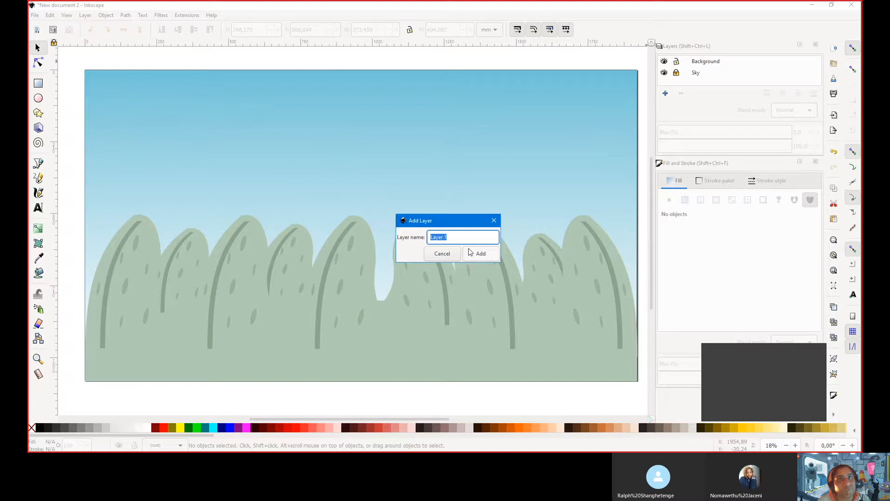
pyautogui.write('Clouds')
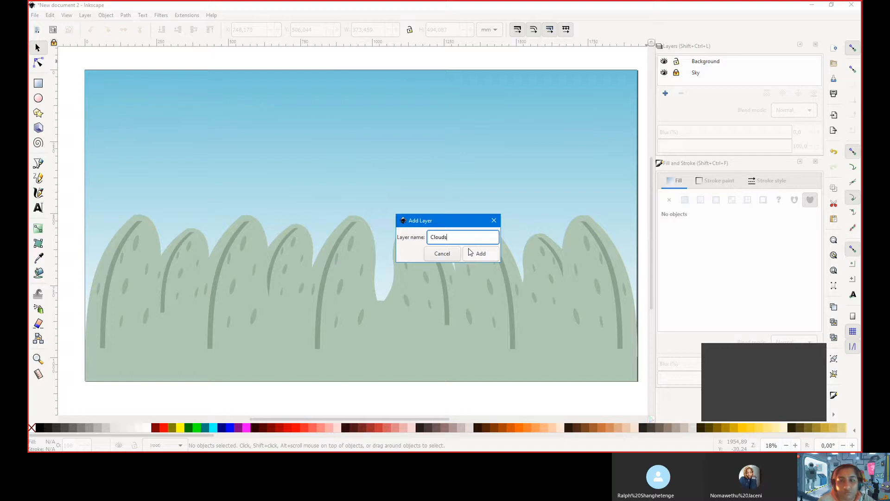
pyautogui.click(477, 253)
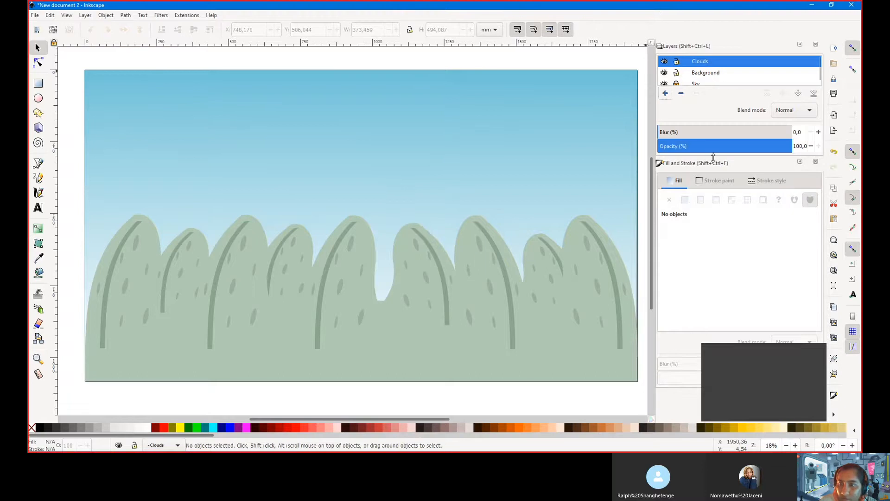
pyautogui.moveTo(715, 156); pyautogui.dragTo(714, 175)
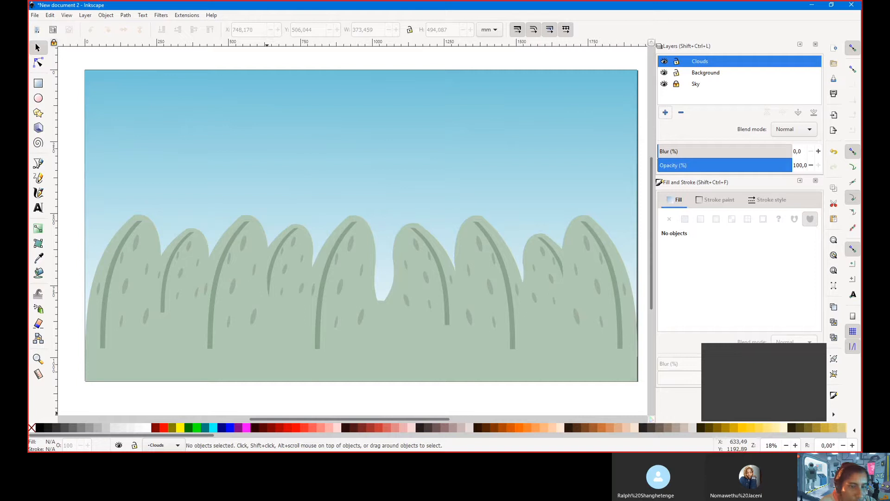
# Move all the hills from the root layer into the Background layer, realigned along the canvas bottom
pyautogui.click(244, 295)
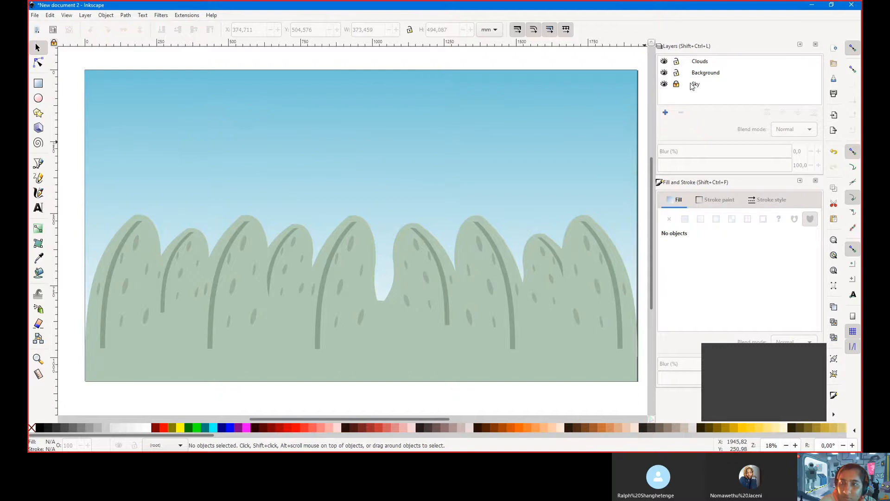
pyautogui.click(473, 323)
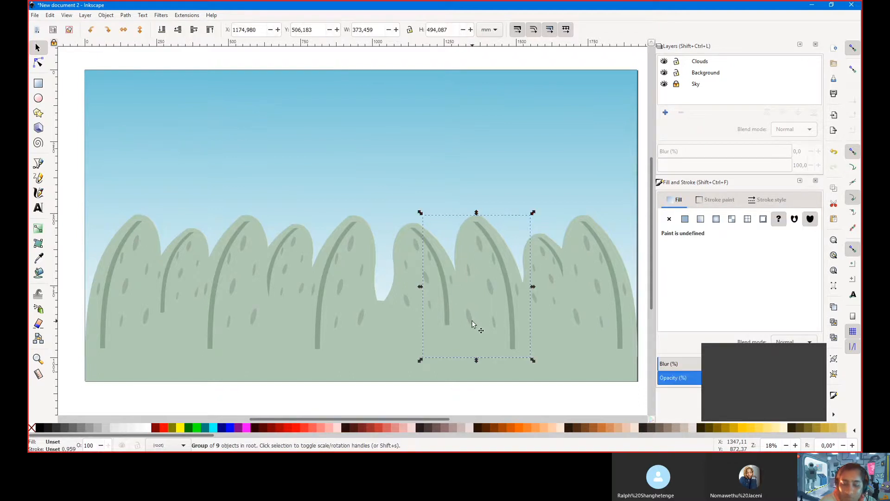
pyautogui.hotkey('ctrl', 'a')
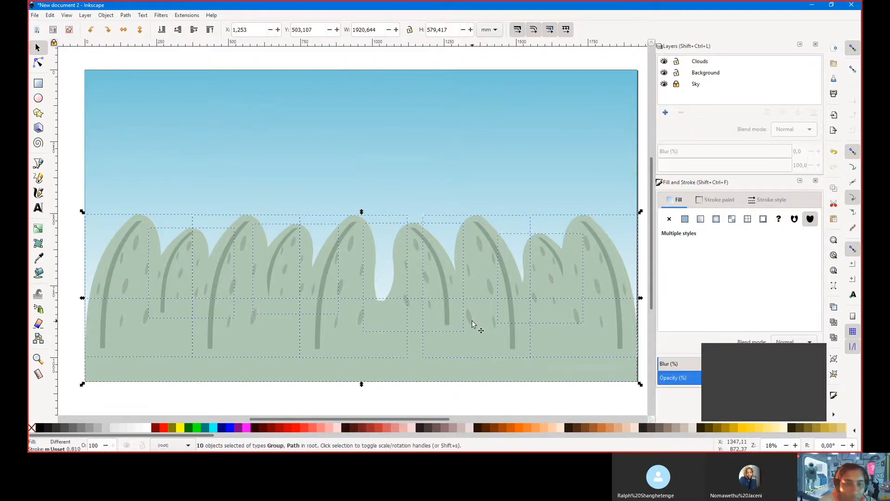
pyautogui.press('Delete')
pyautogui.click(698, 76)
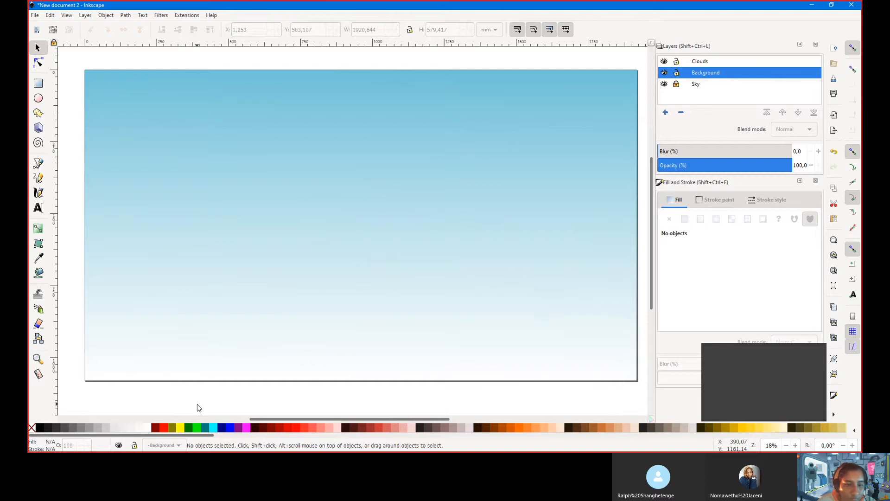
pyautogui.hotkey('ctrl', 'v')
pyautogui.scroll(-5, 250, 319)
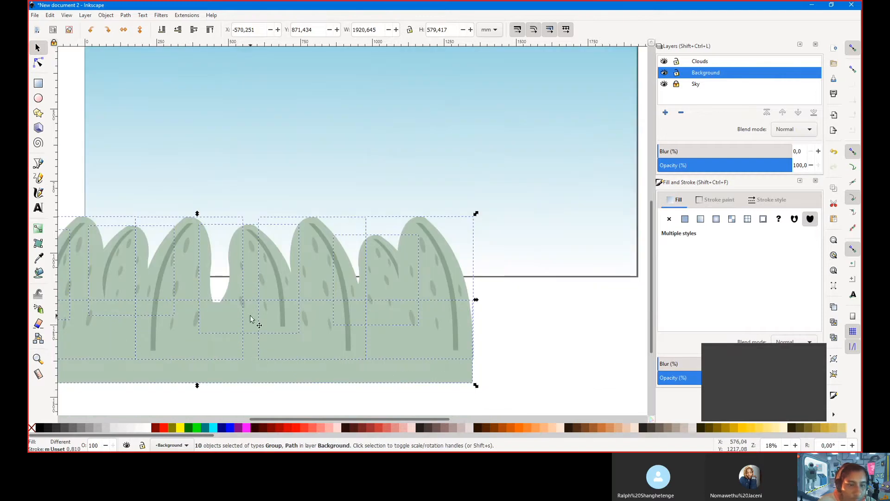
pyautogui.moveTo(276, 349); pyautogui.dragTo(438, 237)
pyautogui.scroll(6, 276, 408)
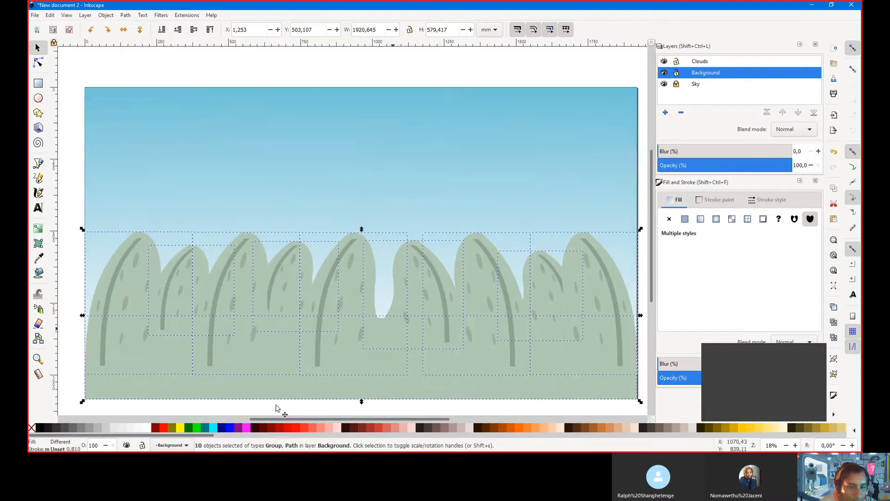
# Lock the Background layer, make Clouds the current layer, and pick the Ellipse tool
pyautogui.click(676, 73)
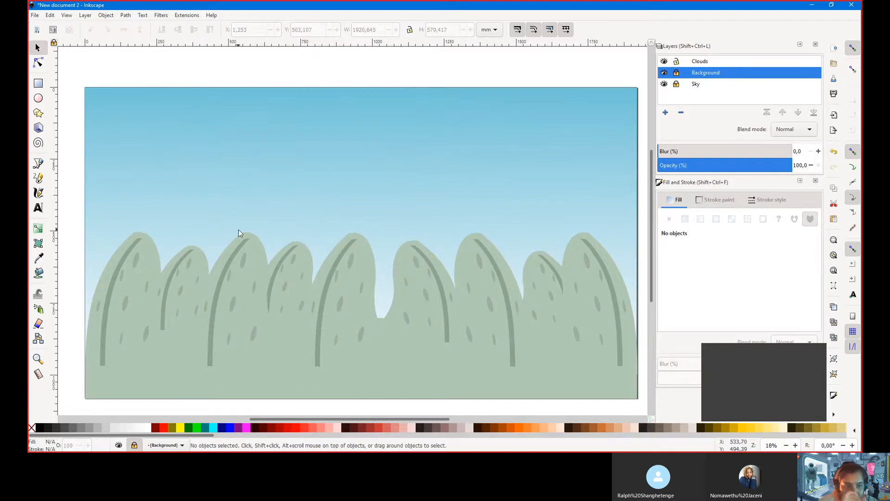
pyautogui.click(699, 63)
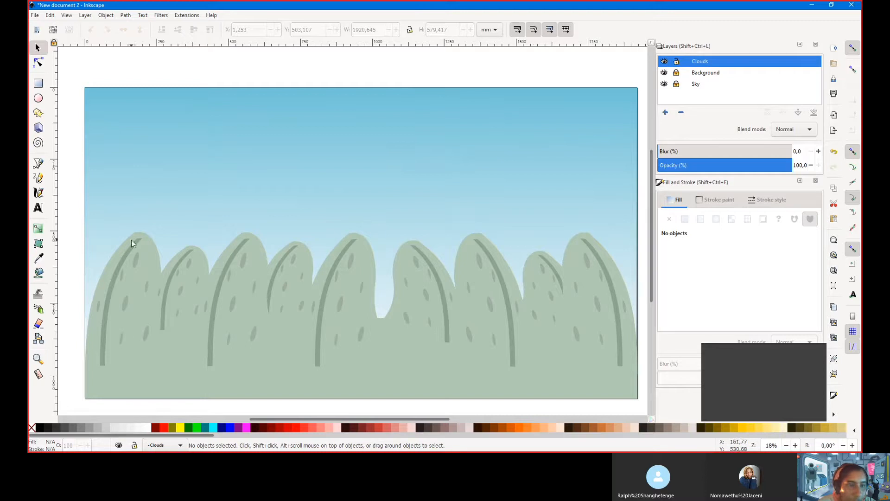
pyautogui.click(38, 99)
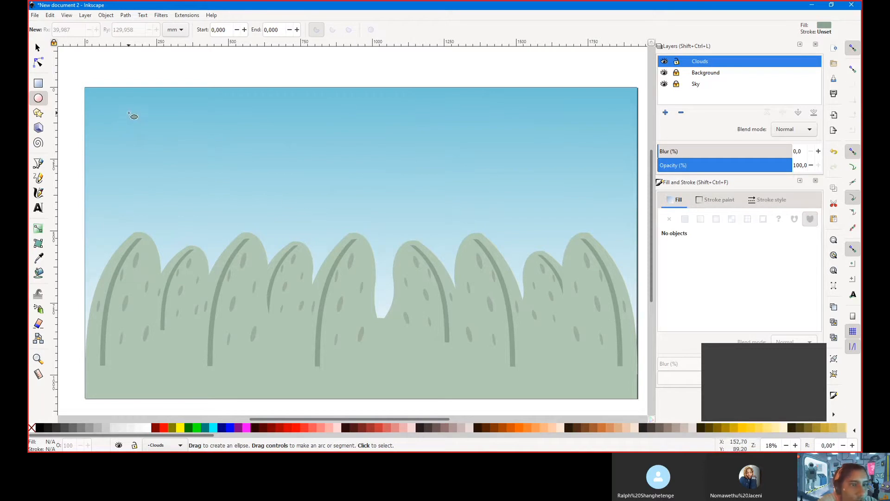
# Draw a small light grey (d0d0d0) ellipse near the sky's top-left on the Clouds layer
pyautogui.moveTo(131, 114); pyautogui.dragTo(167, 146)
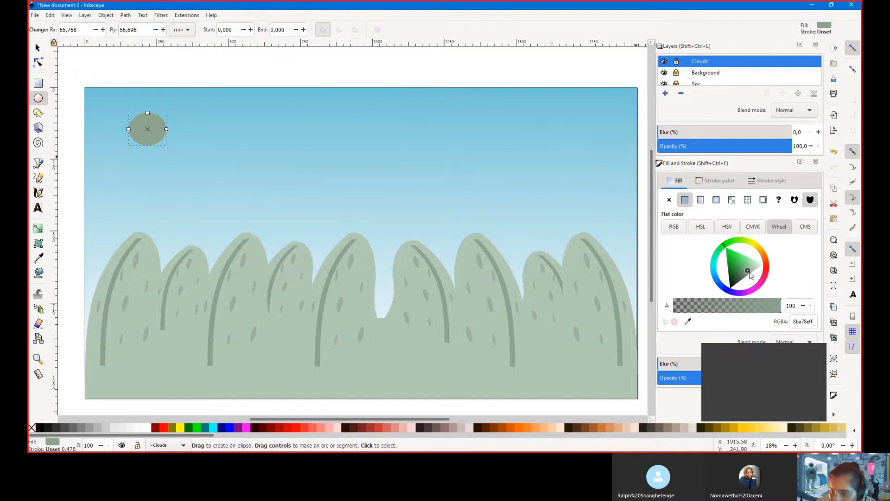
pyautogui.moveTo(748, 273); pyautogui.dragTo(759, 270)
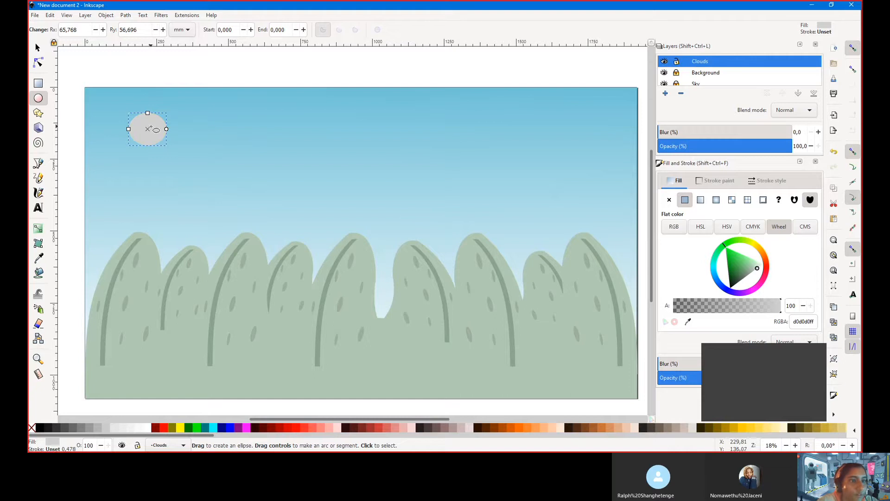
pyautogui.click(38, 48)
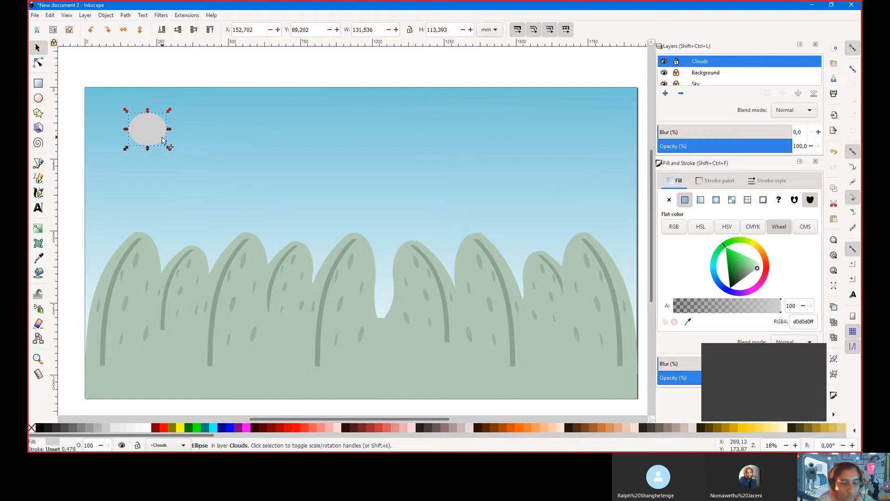
# Duplicate the ellipse into five overlapping copies spreading up and right to form a cloud
pyautogui.hotkey('ctrl', 'd')
pyautogui.moveTo(153, 136); pyautogui.dragTo(181, 135)
pyautogui.click(137, 132)
pyautogui.click(178, 120)
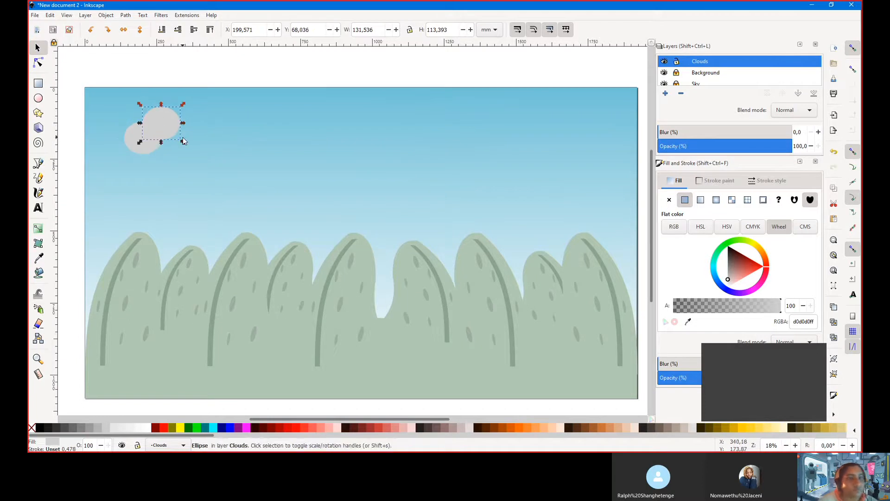
pyautogui.hotkey('ctrl', 'd')
pyautogui.moveTo(172, 120); pyautogui.dragTo(187, 130)
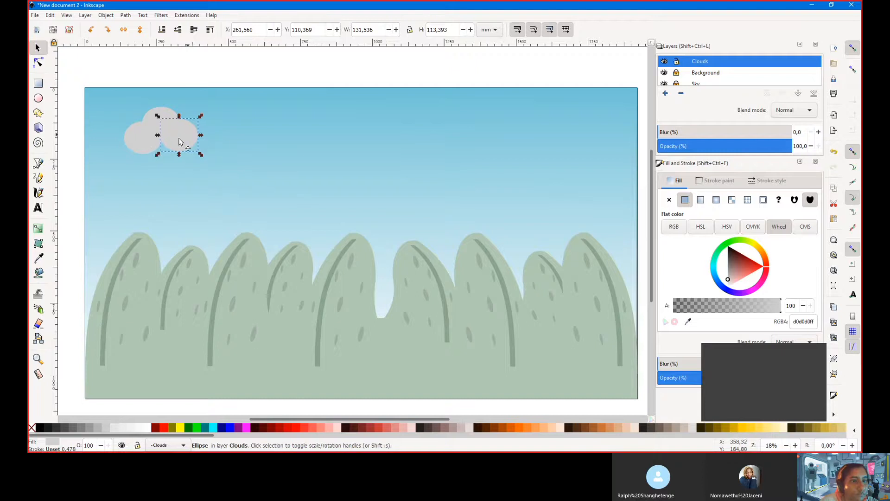
pyautogui.click(148, 141)
pyautogui.hotkey('ctrl', 'd')
pyautogui.moveTo(147, 142); pyautogui.dragTo(193, 169)
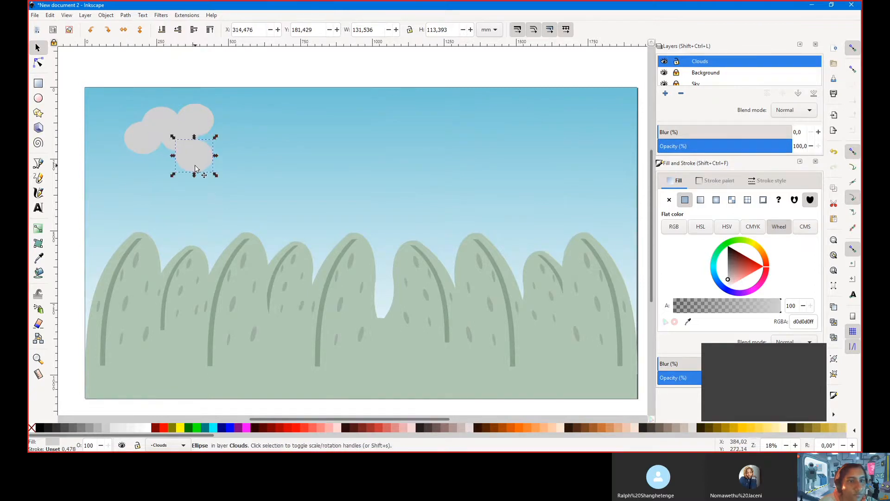
pyautogui.click(258, 180)
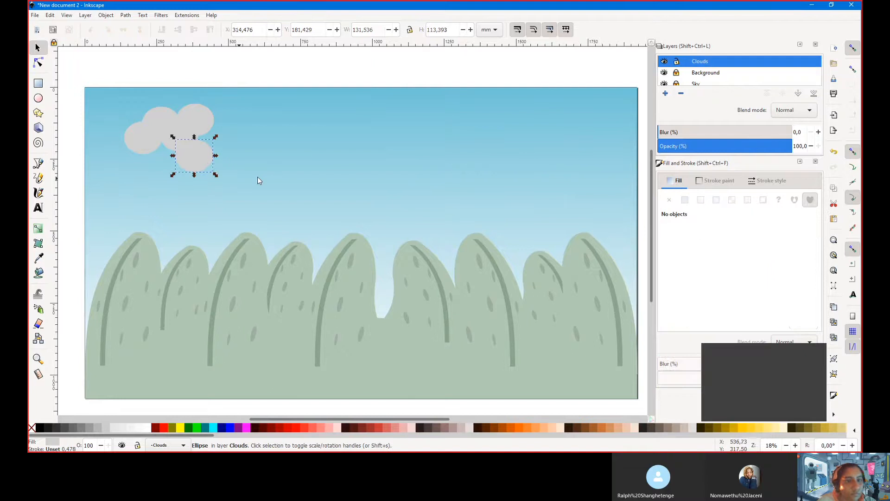
pyautogui.hotkey('ctrl', 'a')
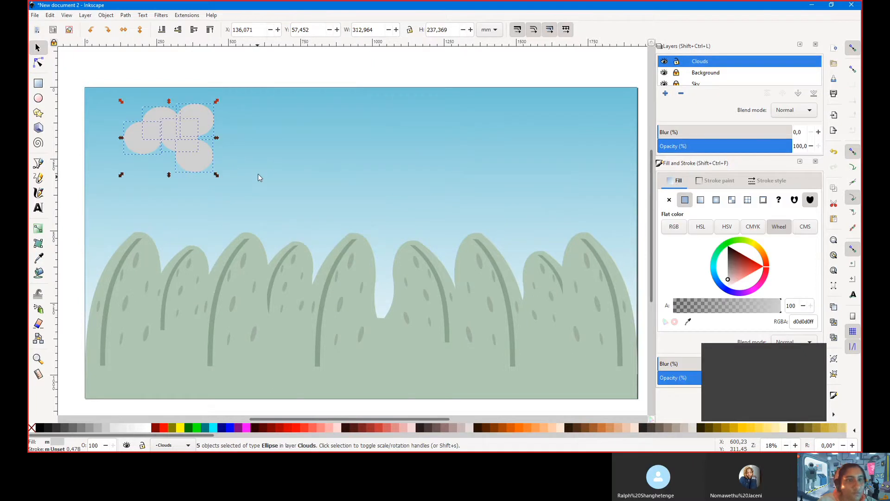
# Widen the left and lower ellipses and shift the middle ellipse down and left
pyautogui.click(258, 178)
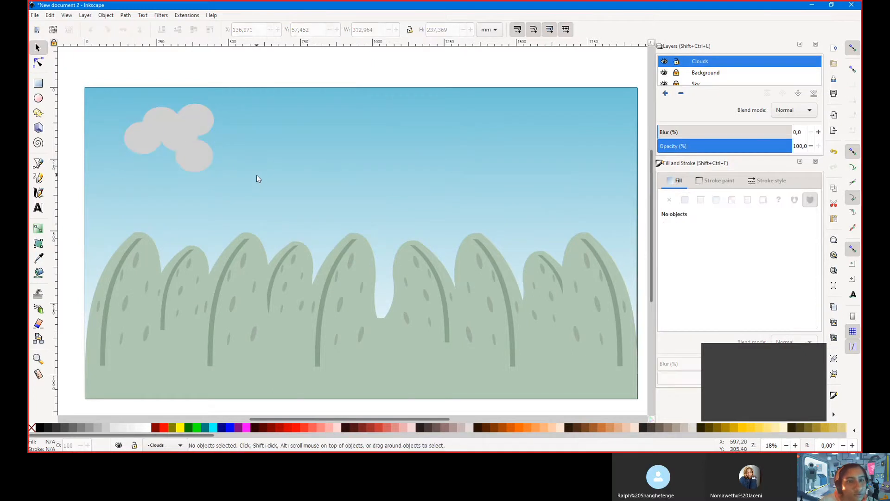
pyautogui.click(123, 147)
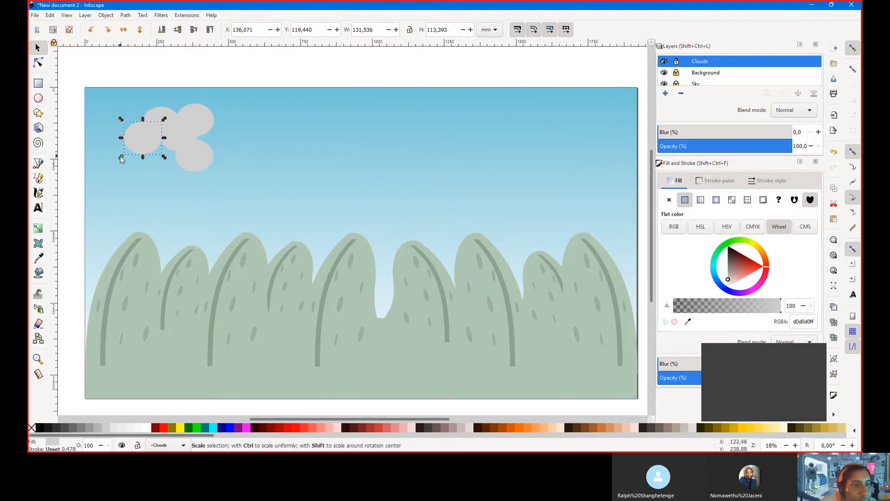
pyautogui.moveTo(122, 159); pyautogui.dragTo(108, 149)
pyautogui.click(209, 160)
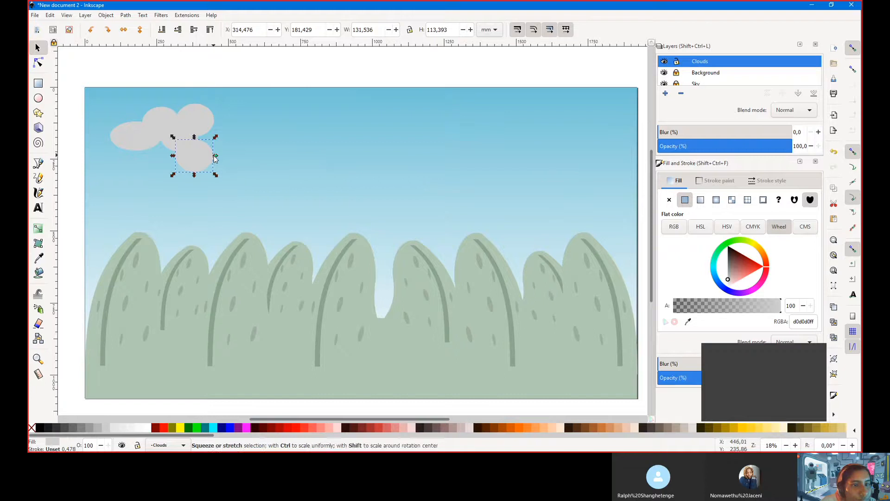
pyautogui.moveTo(216, 155); pyautogui.dragTo(185, 183)
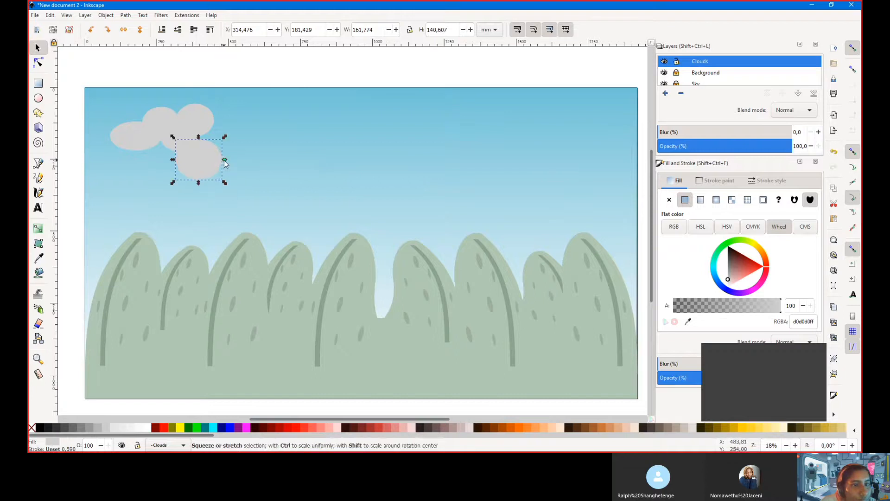
pyautogui.moveTo(224, 159); pyautogui.dragTo(193, 143)
pyautogui.click(167, 146)
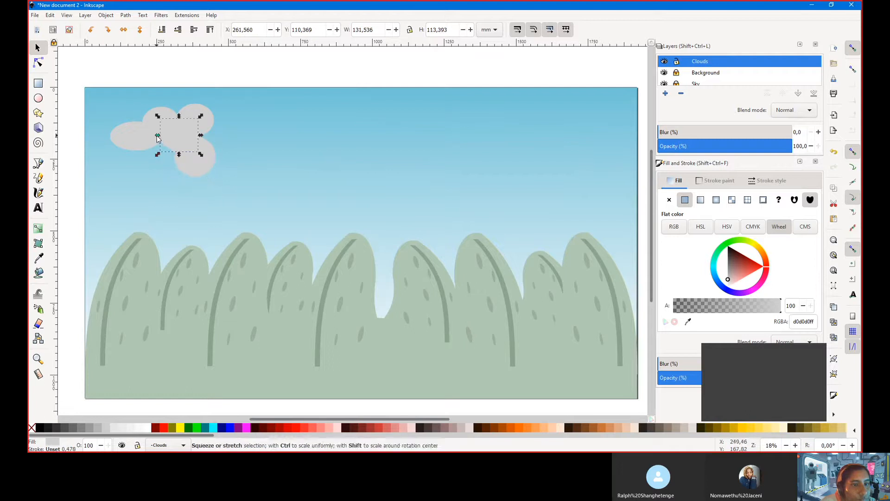
pyautogui.moveTo(163, 144); pyautogui.dragTo(161, 152)
# Nudge the top-right ellipse slightly down and select all five cloud ellipses
pyautogui.press('Escape')
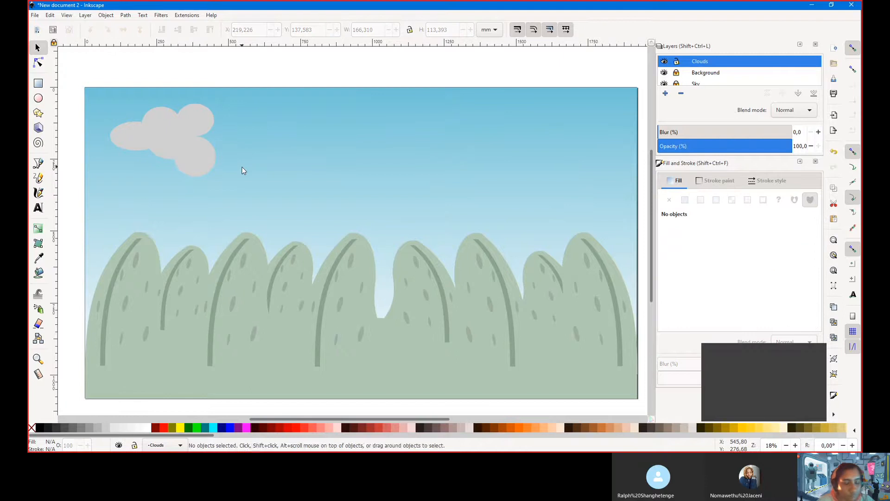
pyautogui.hotkey('ctrl', 'a')
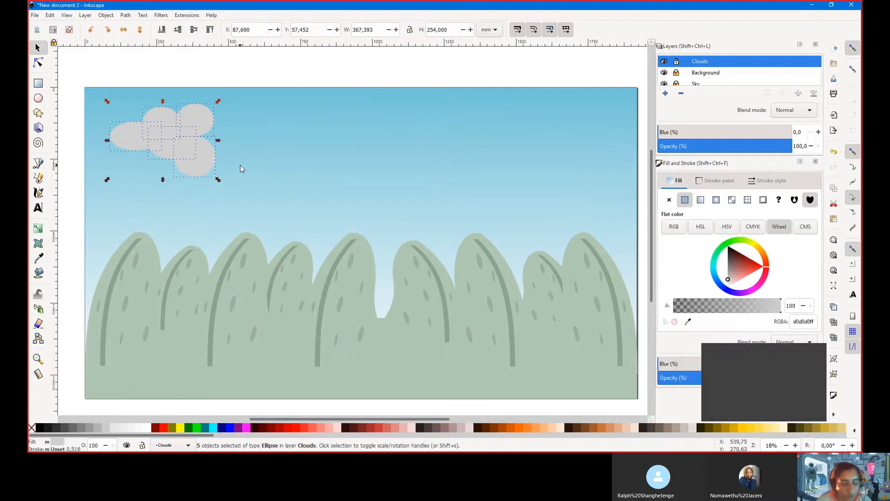
pyautogui.click(253, 135)
pyautogui.moveTo(204, 118); pyautogui.dragTo(198, 129)
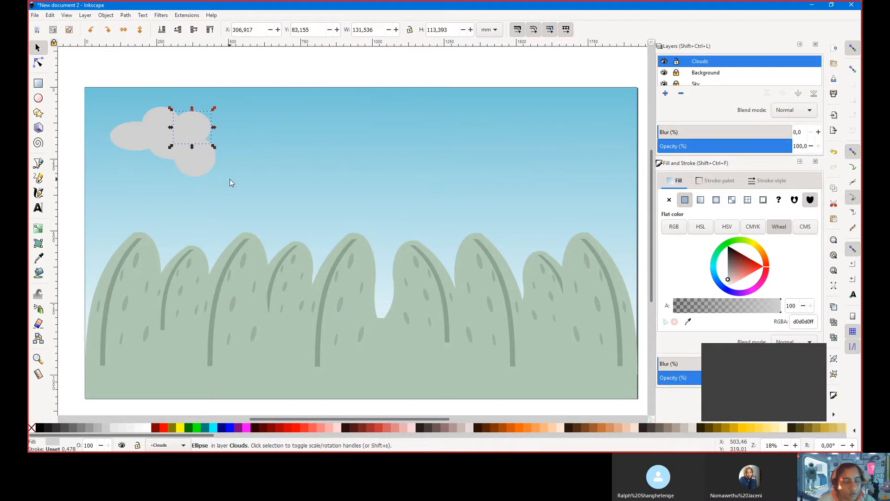
pyautogui.hotkey('ctrl', 'a')
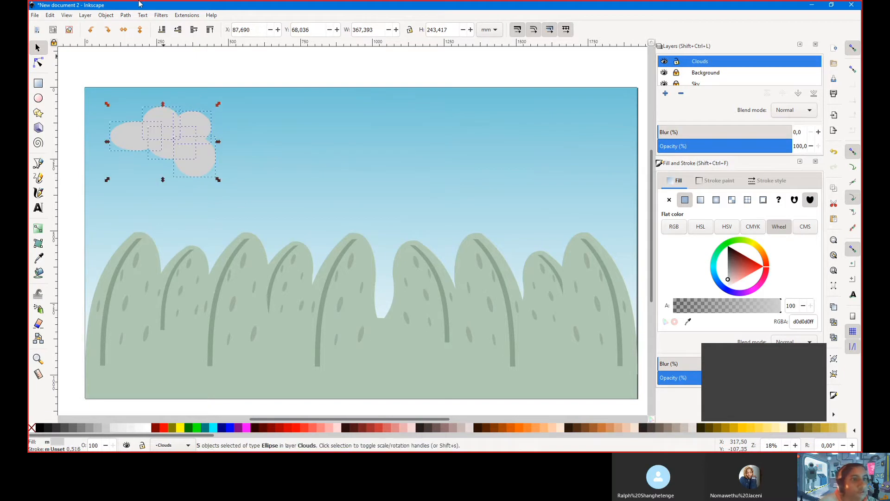
pyautogui.click(106, 15)
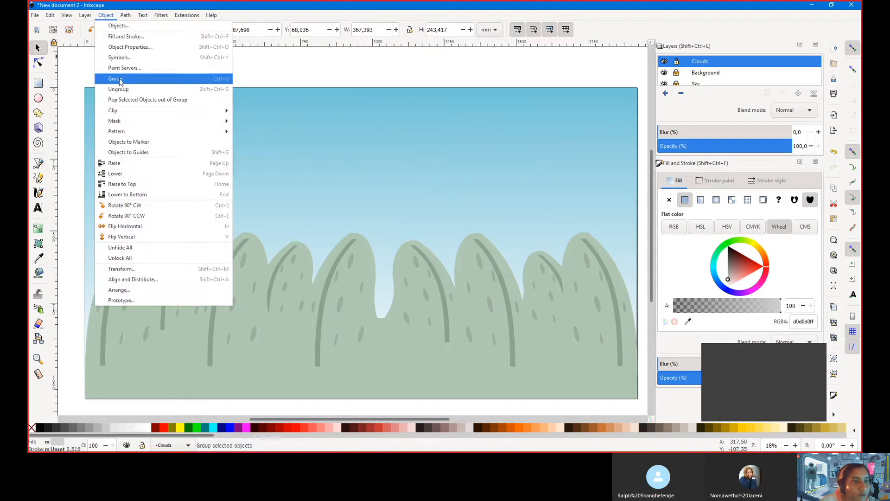
# Group the five ellipses into one cloud and try out gradient and pale pink fills
pyautogui.click(122, 76)
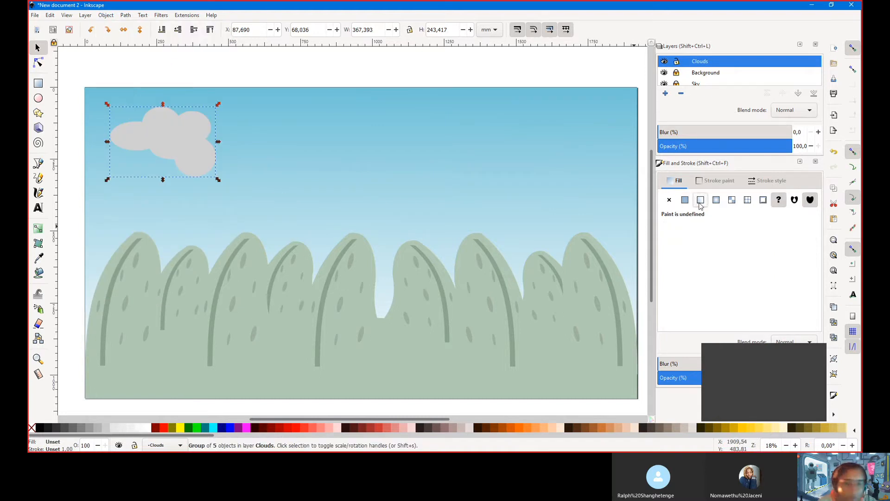
pyautogui.click(700, 201)
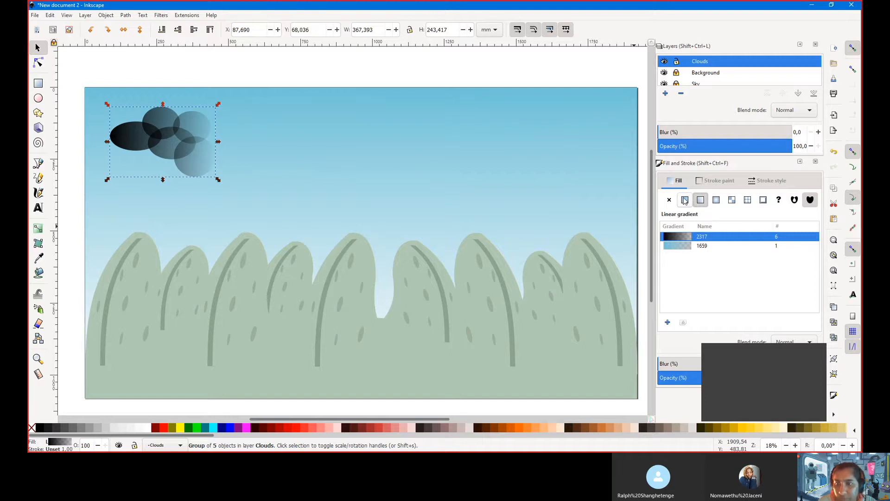
pyautogui.click(685, 200)
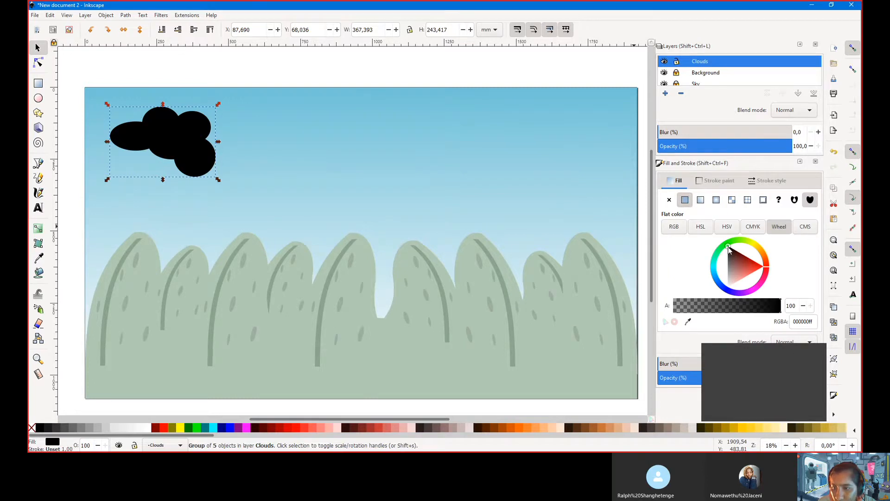
pyautogui.moveTo(730, 250); pyautogui.dragTo(732, 284)
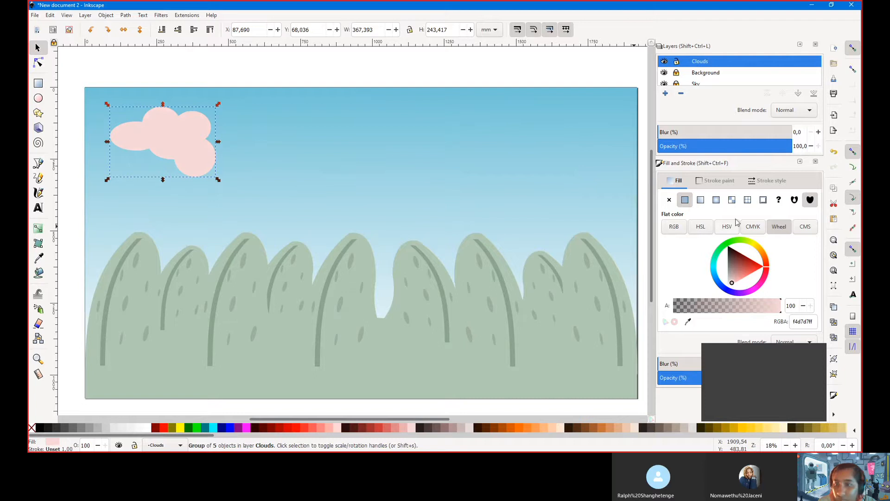
pyautogui.click(702, 201)
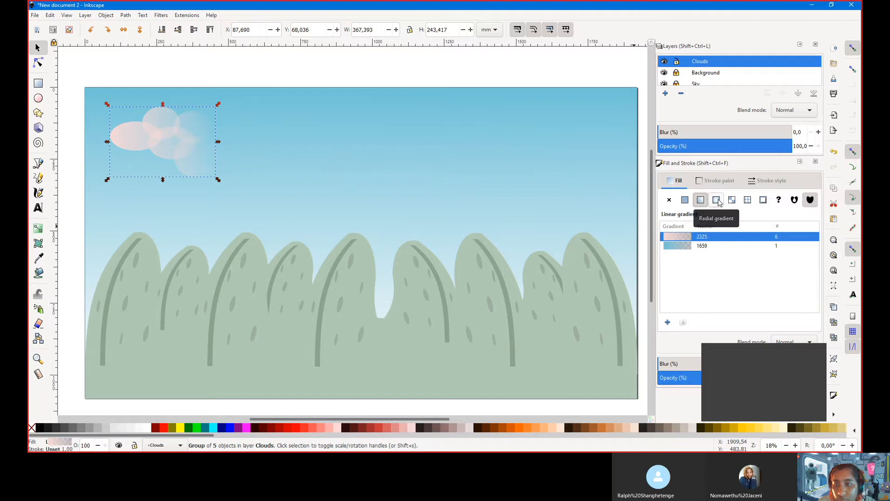
pyautogui.click(684, 247)
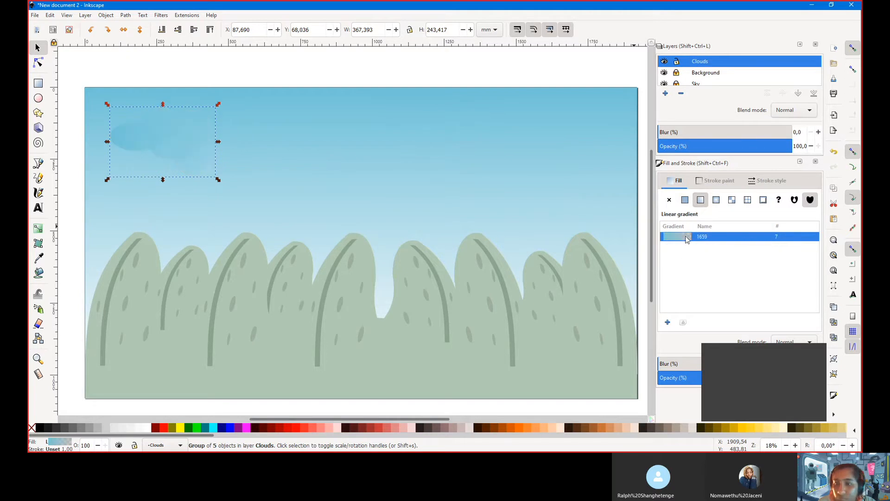
pyautogui.click(668, 322)
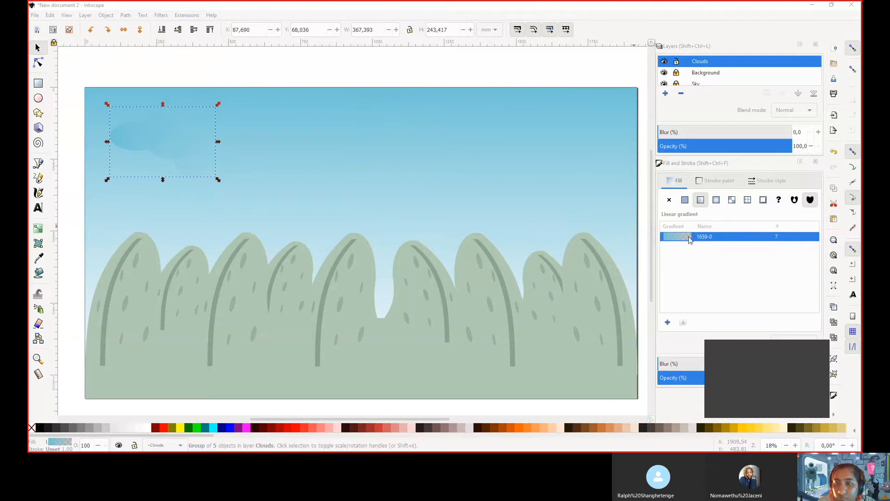
# Give the cloud group a flat light grey d2d2d2 fill at alpha 98
pyautogui.click(685, 201)
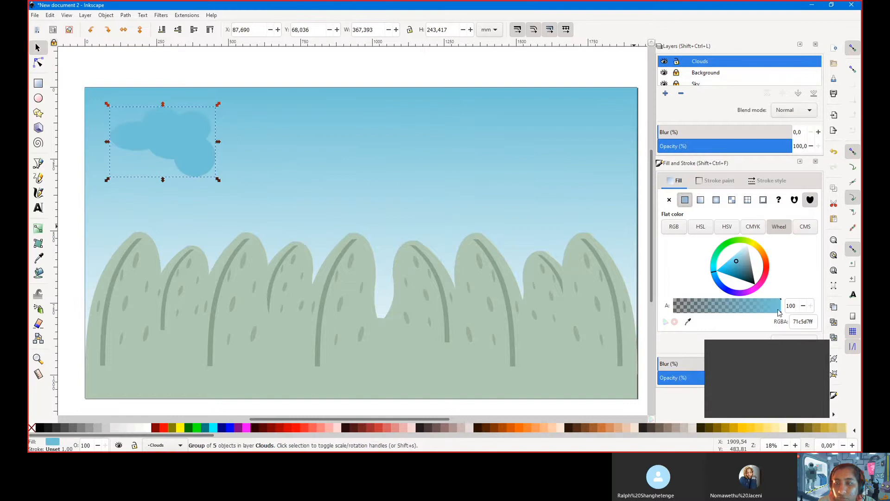
pyautogui.click(814, 322)
pyautogui.moveTo(760, 309); pyautogui.dragTo(781, 310)
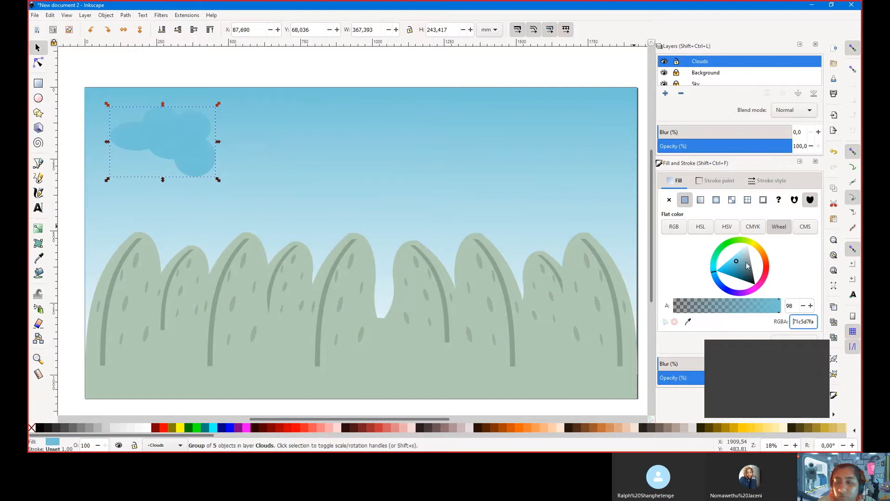
pyautogui.moveTo(739, 262); pyautogui.dragTo(752, 252)
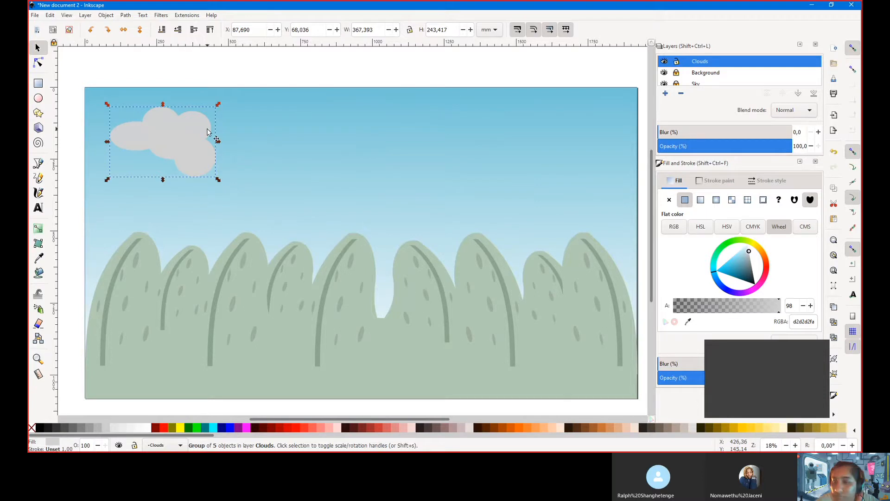
# Duplicate the cloud, flatten the copy and move it higher right, then duplicate it again
pyautogui.click(241, 155)
pyautogui.click(178, 138)
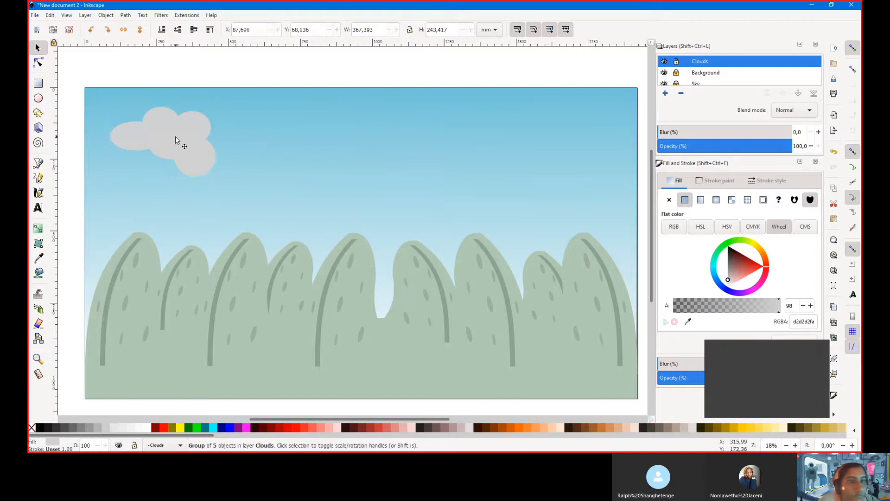
pyautogui.press('ctrl')
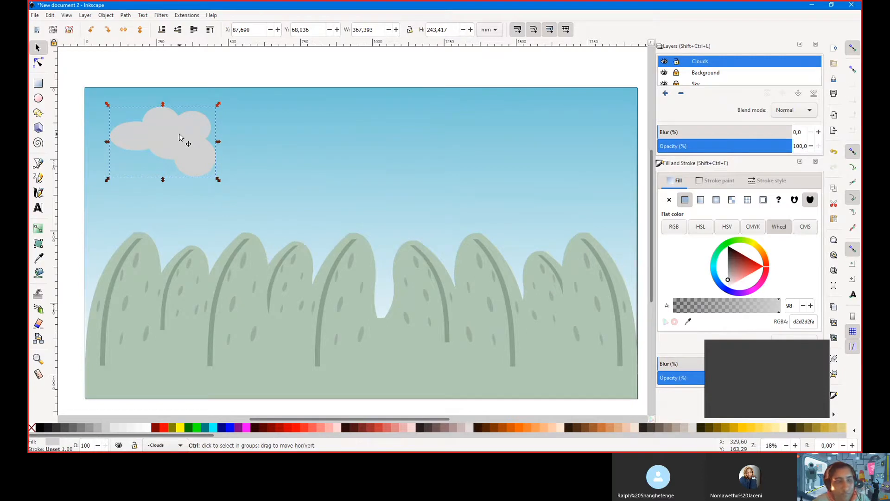
pyautogui.hotkey('ctrl', 'd')
pyautogui.moveTo(185, 135); pyautogui.dragTo(334, 210)
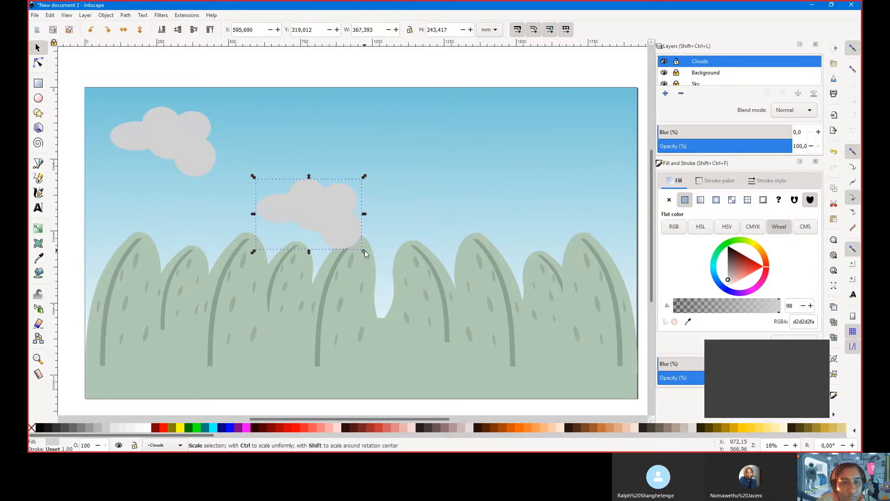
pyautogui.moveTo(364, 252); pyautogui.dragTo(367, 211)
pyautogui.moveTo(312, 203); pyautogui.dragTo(308, 216)
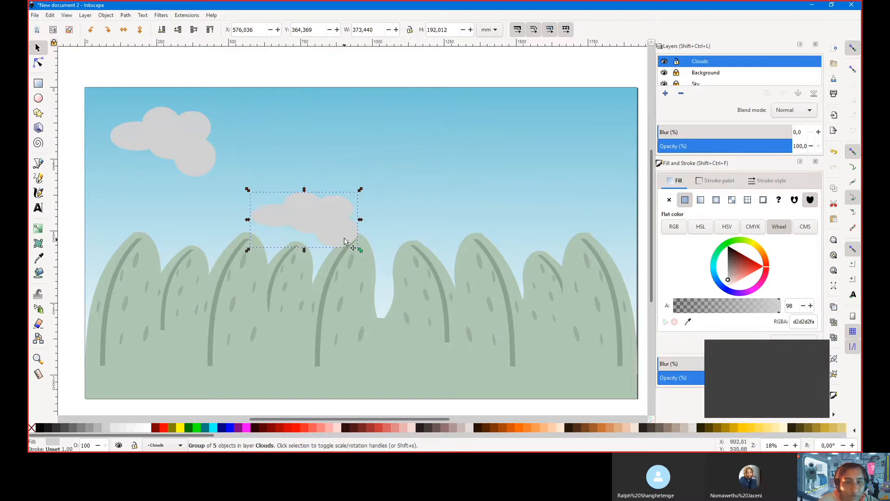
pyautogui.moveTo(344, 220); pyautogui.dragTo(447, 125)
pyautogui.hotkey('ctrl', 'd')
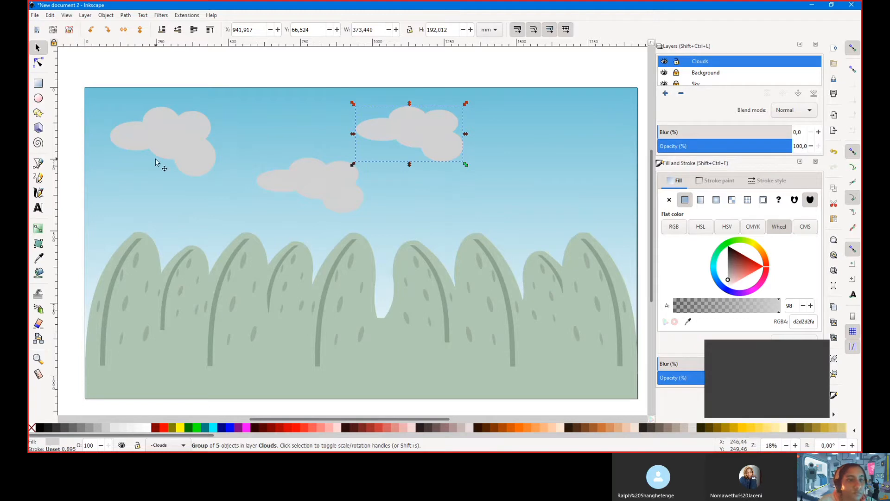
pyautogui.click(176, 134)
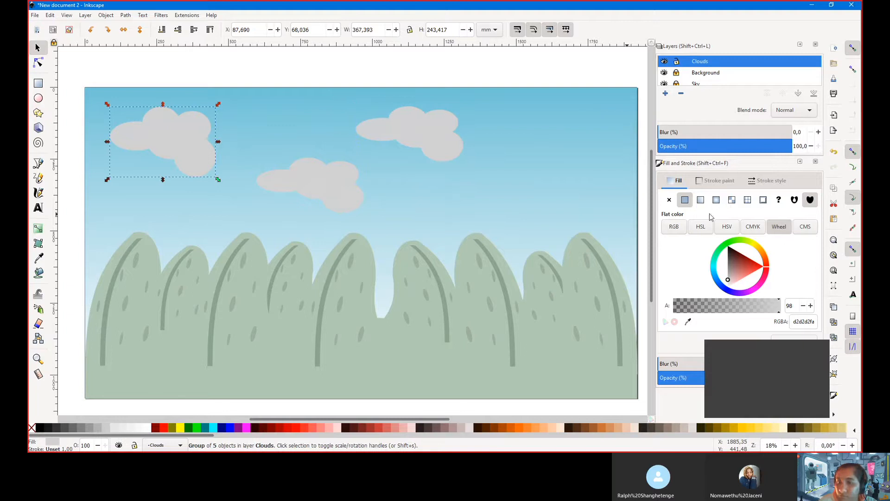
pyautogui.click(701, 200)
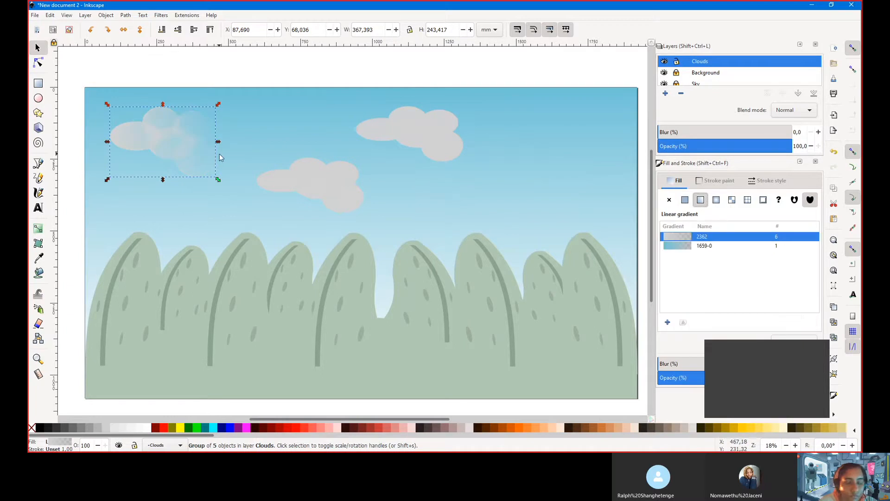
pyautogui.click(36, 66)
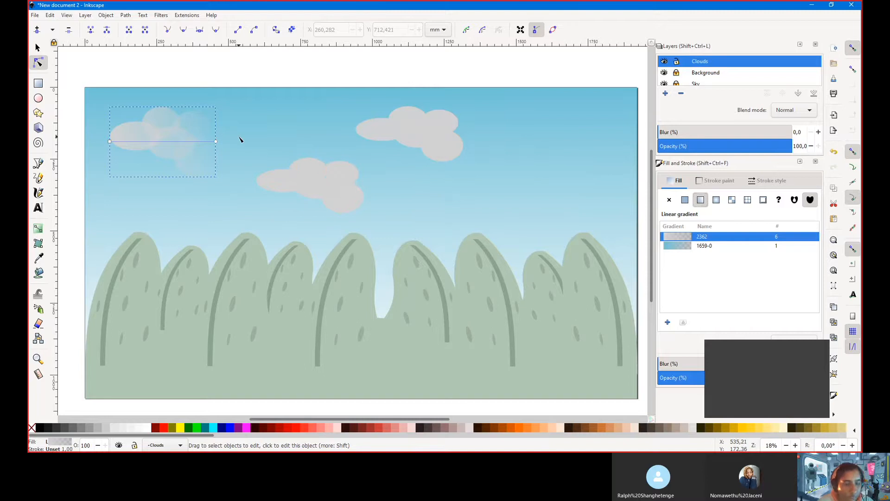
pyautogui.hotkey('ctrl', 'z')
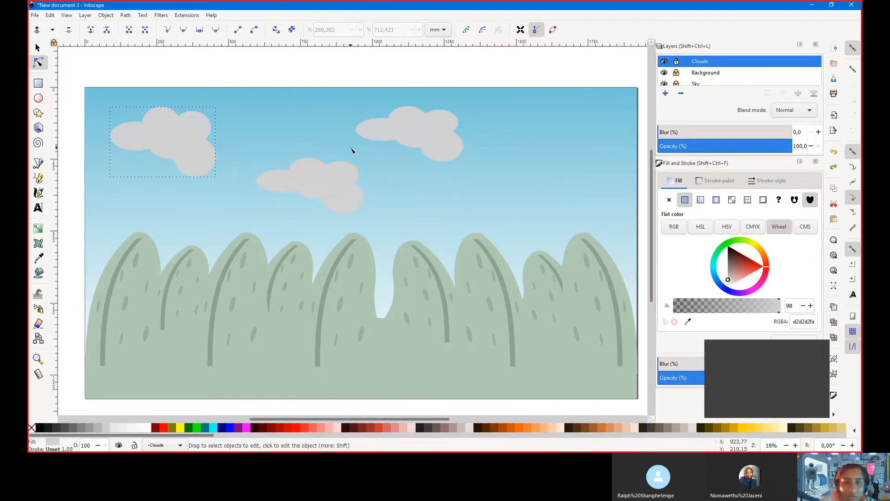
pyautogui.click(39, 48)
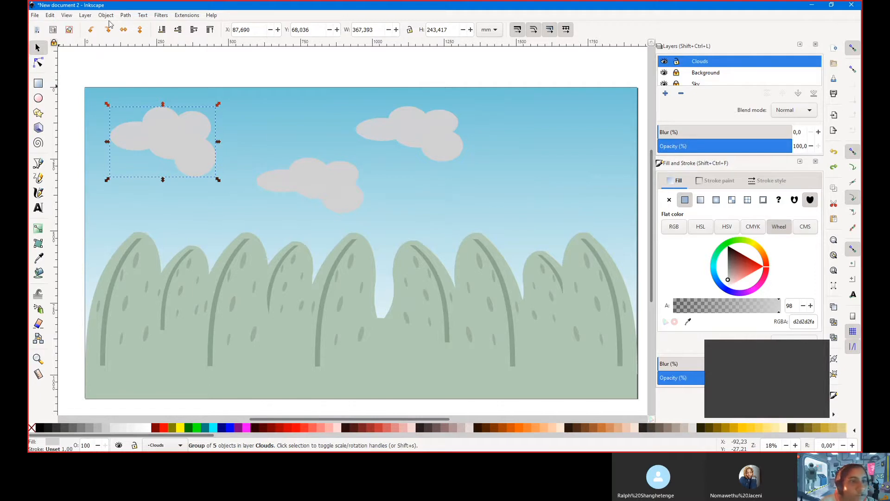
# Delete the right cloud copy and ungroup the left cloud into its five ellipses
pyautogui.click(421, 129)
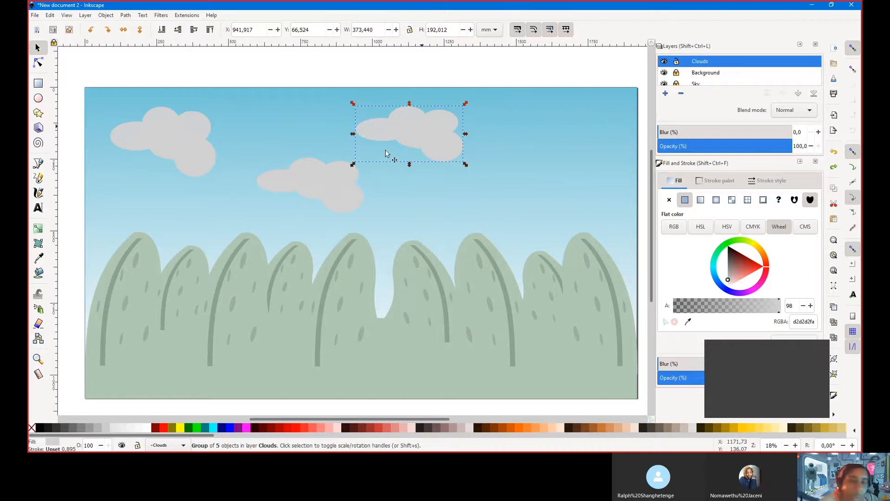
pyautogui.press('Delete')
pyautogui.click(155, 133)
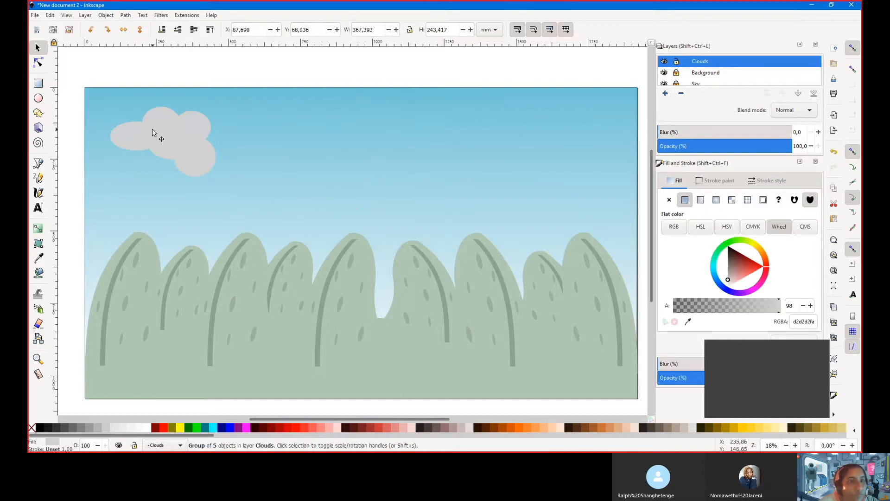
pyautogui.click(107, 16)
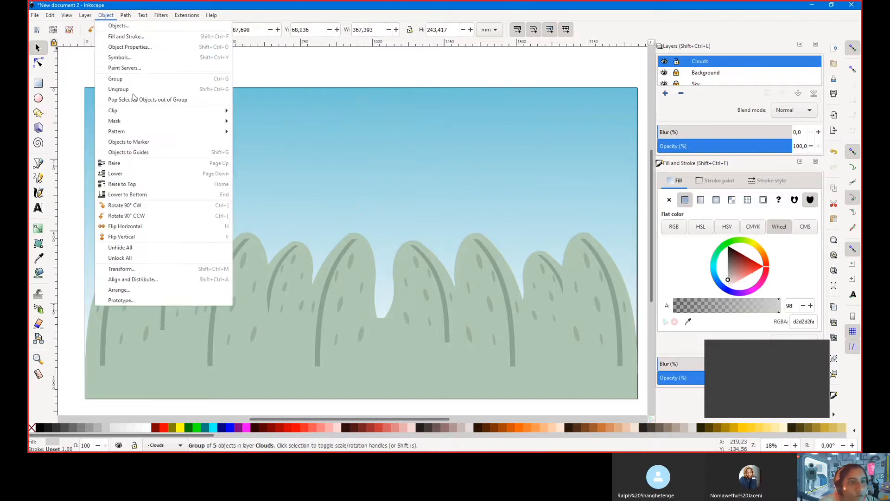
pyautogui.click(119, 89)
# Union the five ellipses into a single 14-node cloud path
pyautogui.click(126, 15)
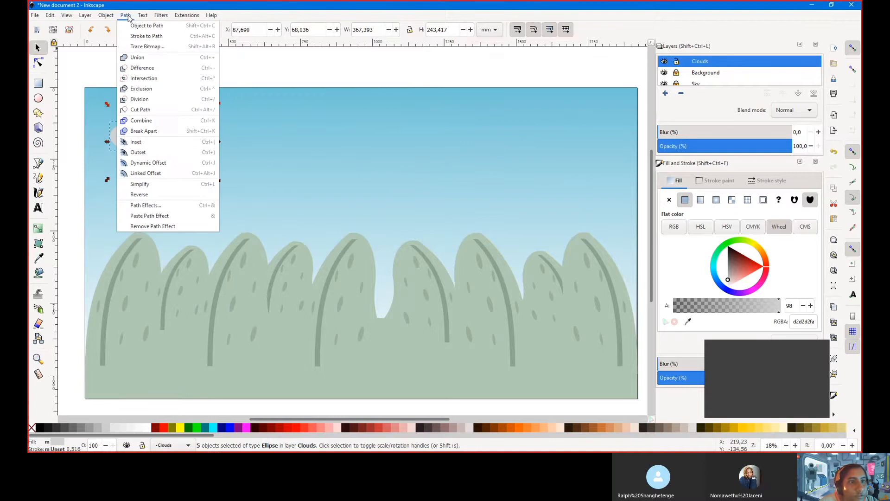
pyautogui.click(296, 159)
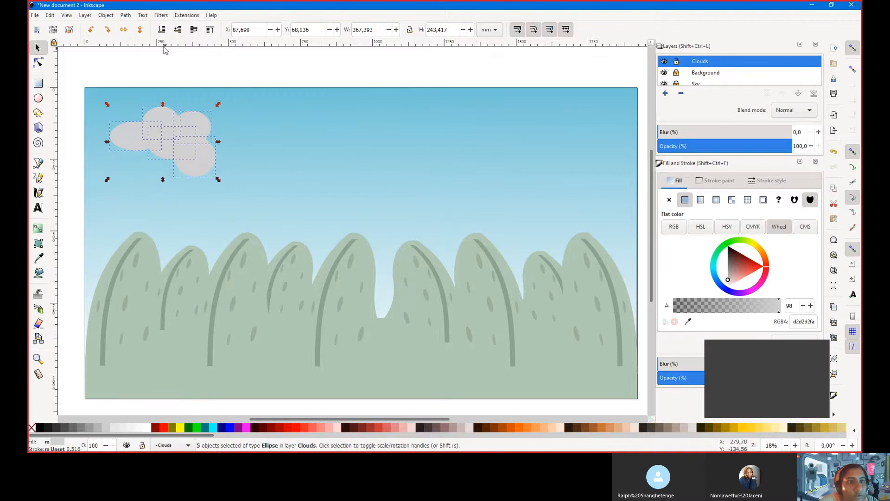
pyautogui.click(126, 15)
pyautogui.click(135, 61)
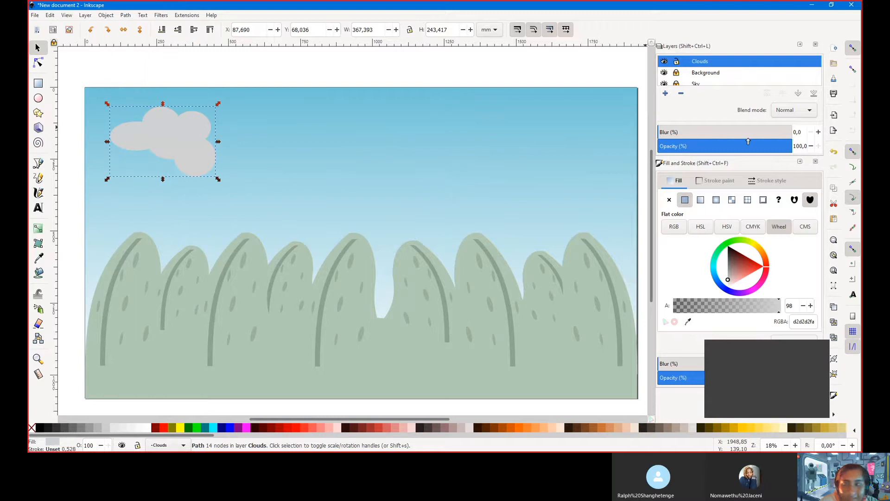
# Fill the cloud with a linear gradient from its left edge to just past its right side
pyautogui.click(701, 201)
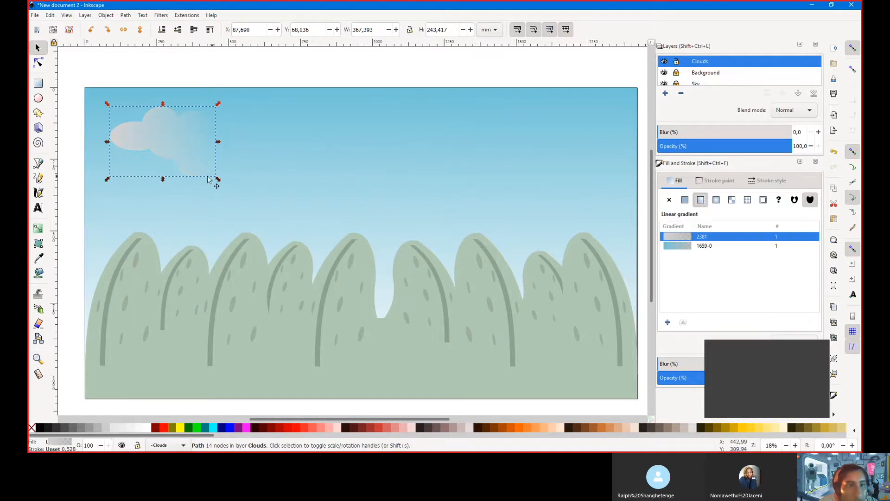
pyautogui.click(38, 62)
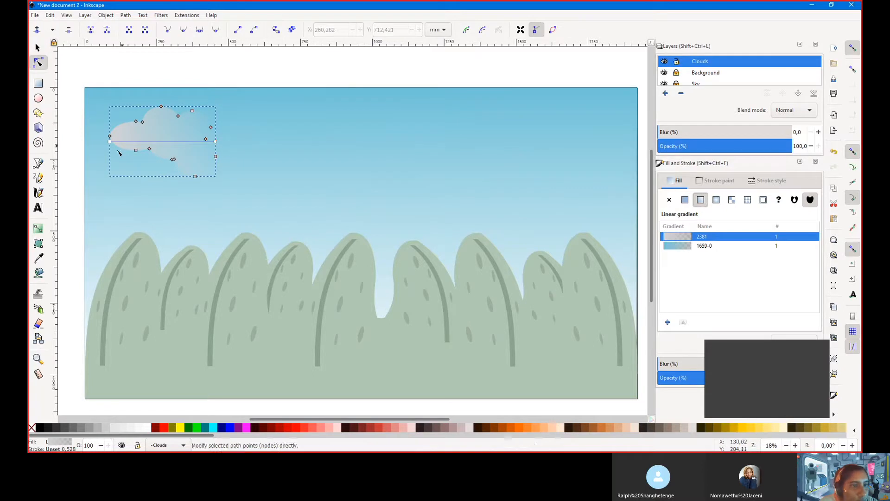
pyautogui.moveTo(110, 143); pyautogui.dragTo(109, 135)
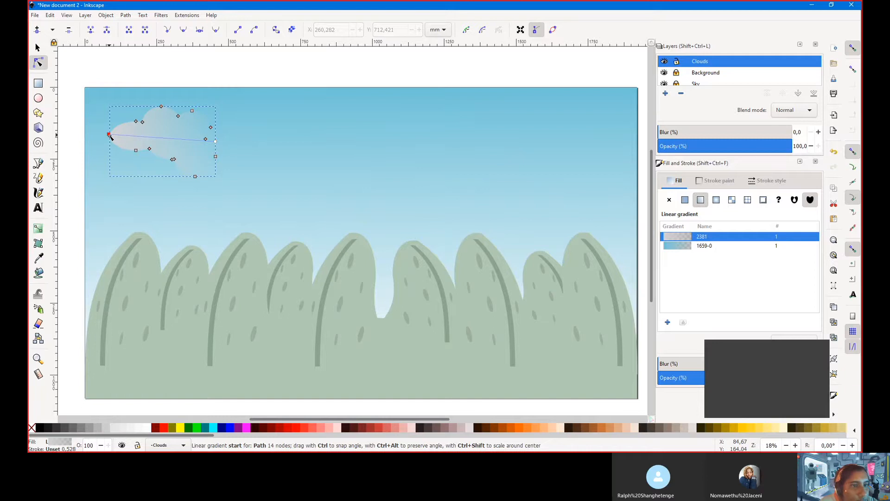
pyautogui.moveTo(216, 142); pyautogui.dragTo(281, 144)
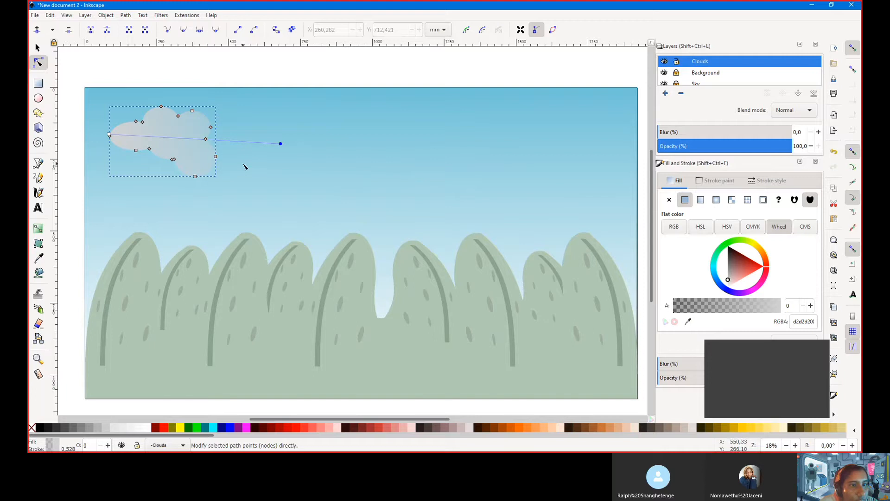
pyautogui.click(38, 48)
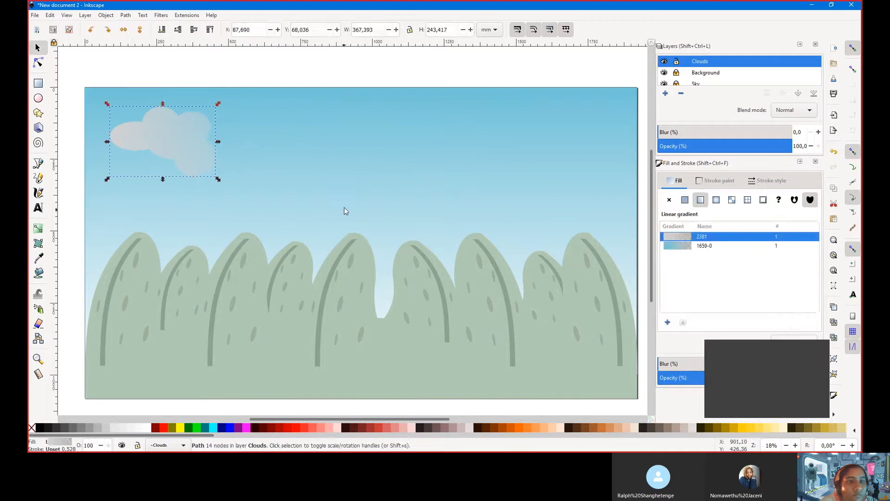
# Duplicate the faded cloud four times, placing copies across the middle and upper sky
pyautogui.click(308, 162)
pyautogui.click(166, 130)
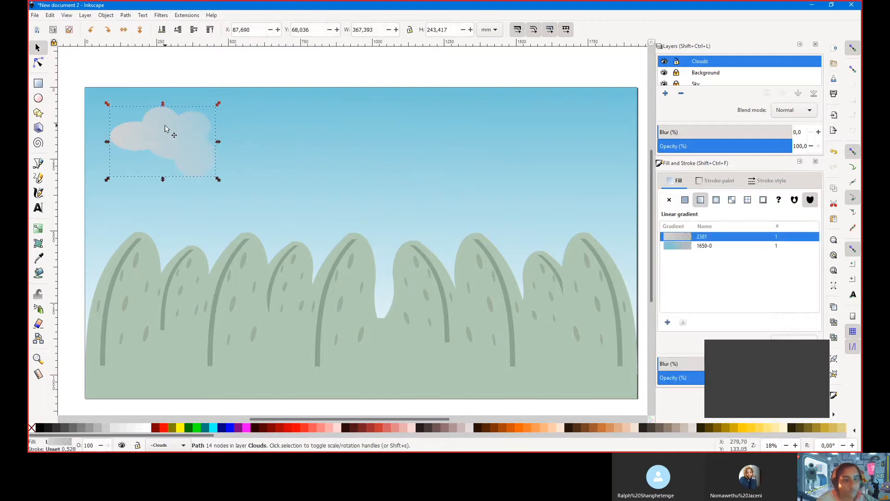
pyautogui.hotkey('ctrl', 'd')
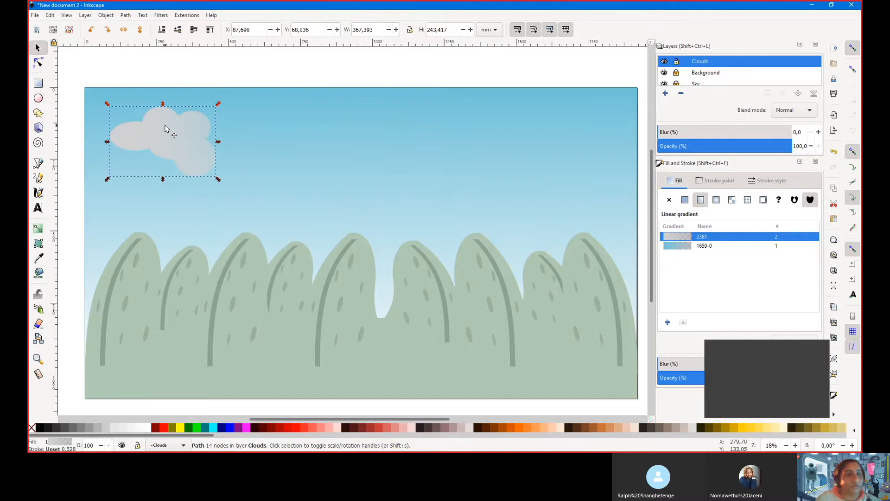
pyautogui.moveTo(167, 130); pyautogui.dragTo(566, 146)
pyautogui.hotkey('ctrl', 'd')
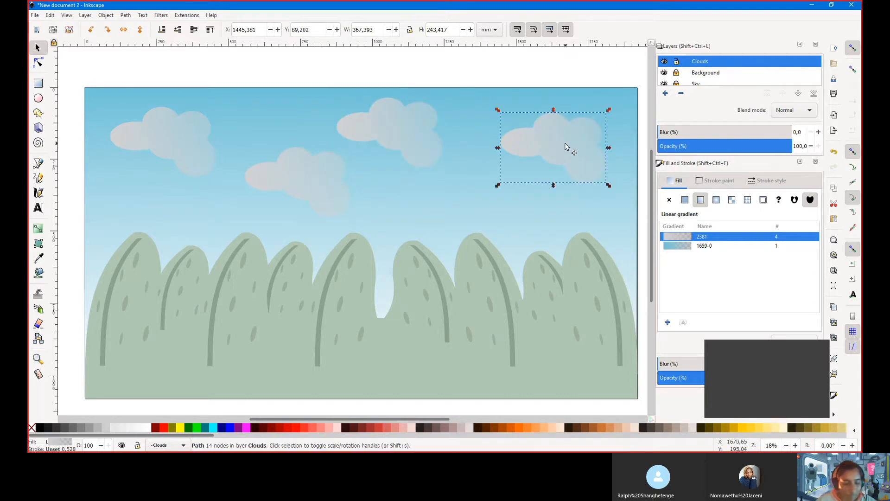
pyautogui.hotkey('ctrl', 'd')
pyautogui.moveTo(566, 146); pyautogui.dragTo(477, 162)
pyautogui.scroll(-3, 426, 186)
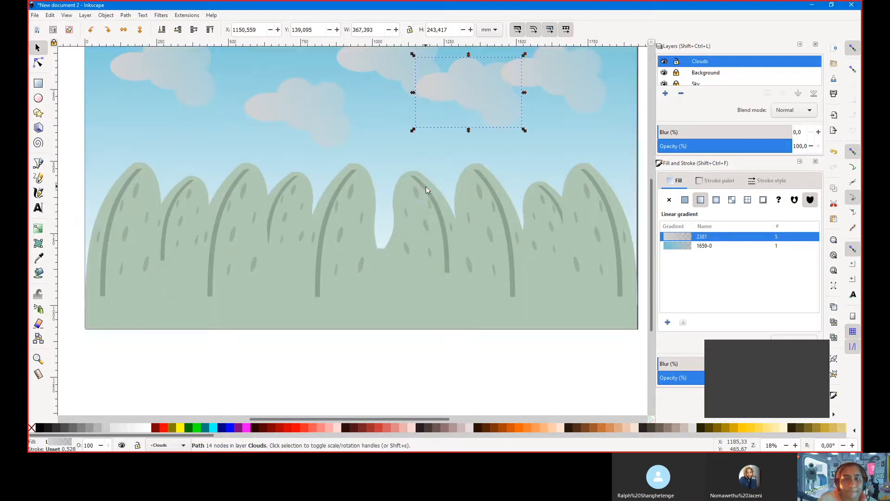
pyautogui.scroll(2, 422, 188)
pyautogui.press('Escape')
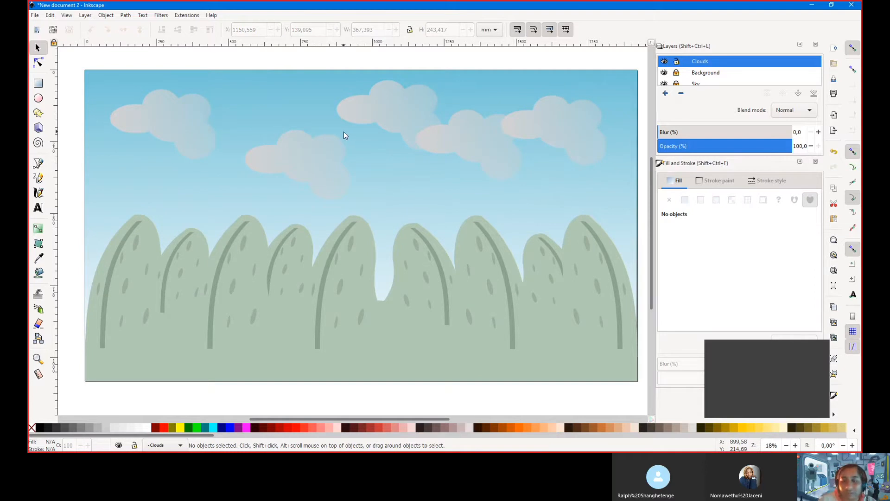
# Save the drawing as background_001.svg in Inkscape SVG format in the Pictures folder
pyautogui.press('ctrl')
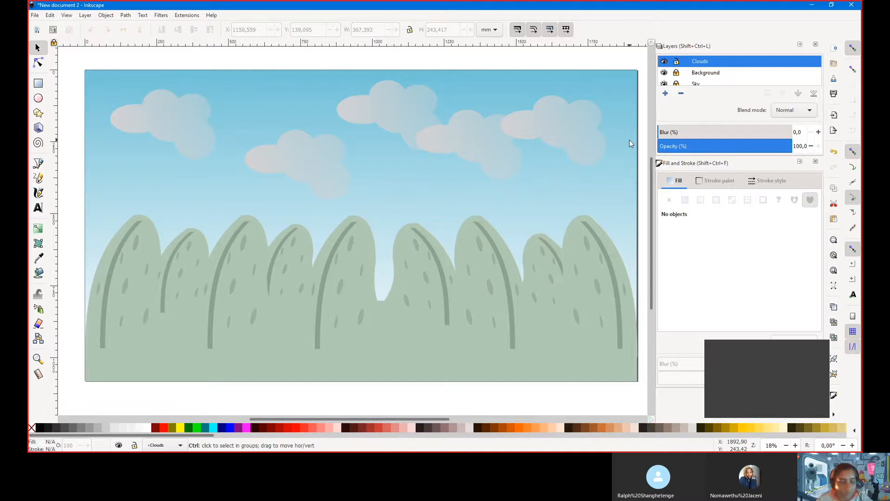
pyautogui.hotkey('ctrl', 's')
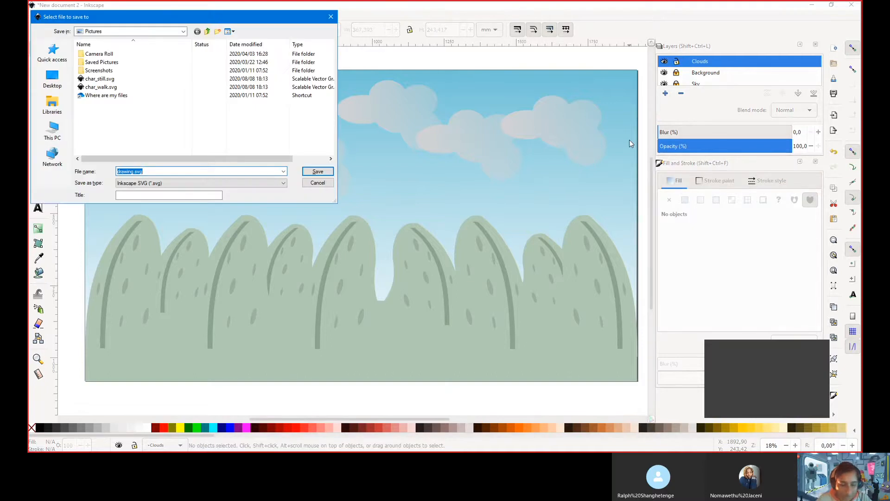
pyautogui.write('background_001')
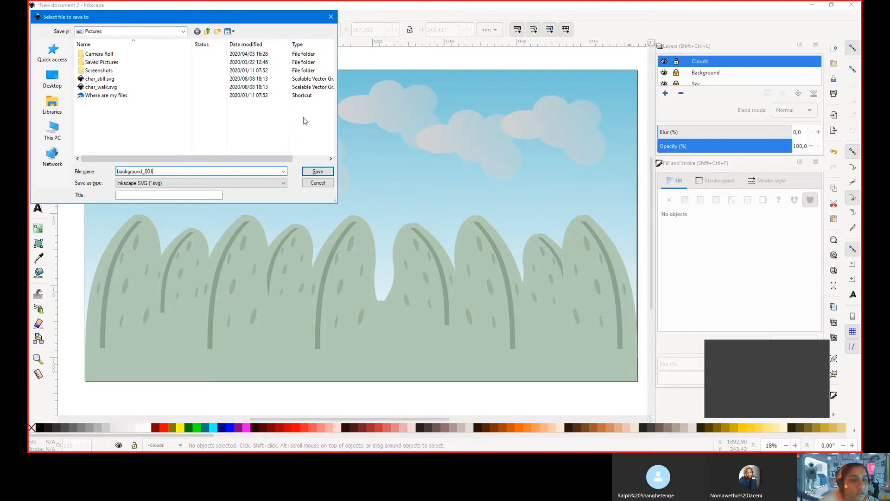
pyautogui.click(284, 185)
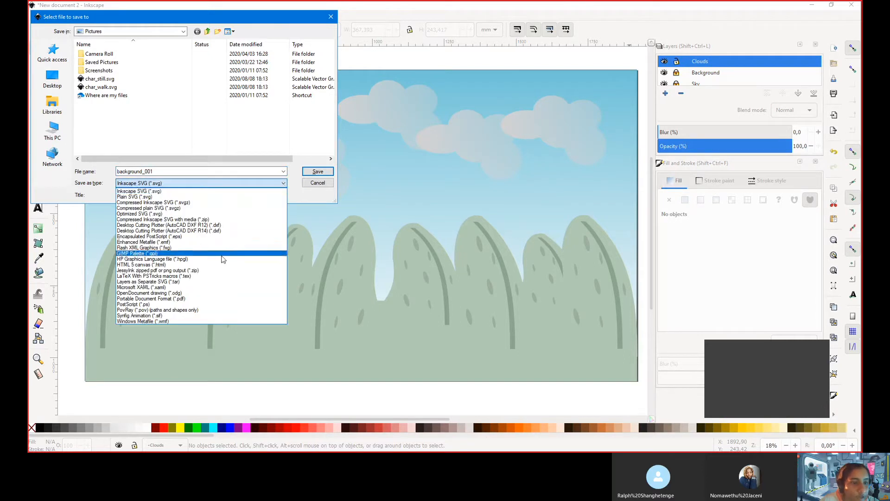
pyautogui.click(285, 185)
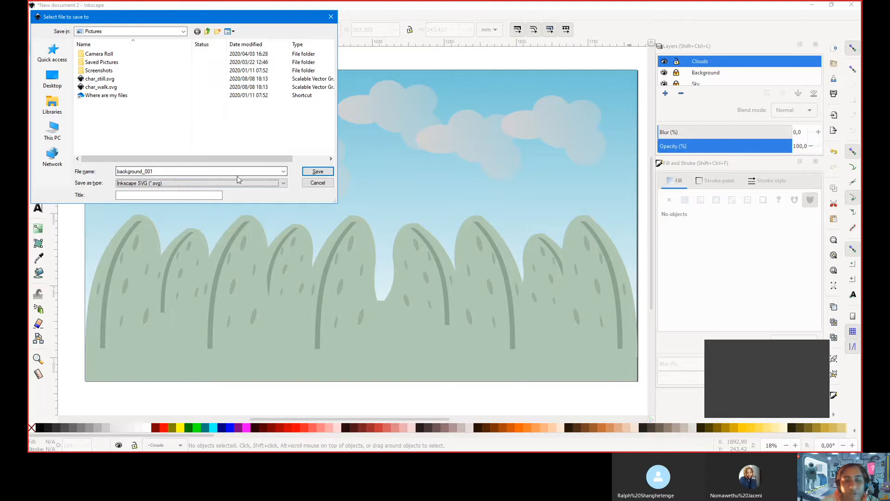
pyautogui.click(283, 183)
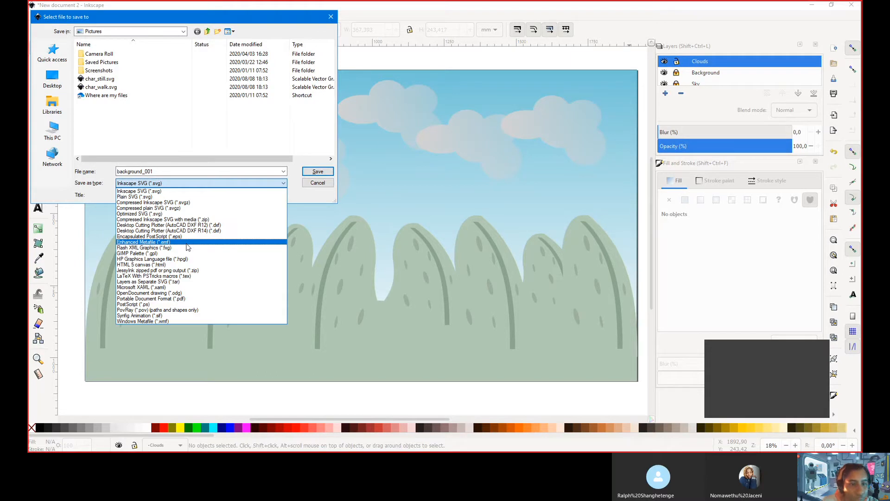
pyautogui.click(285, 184)
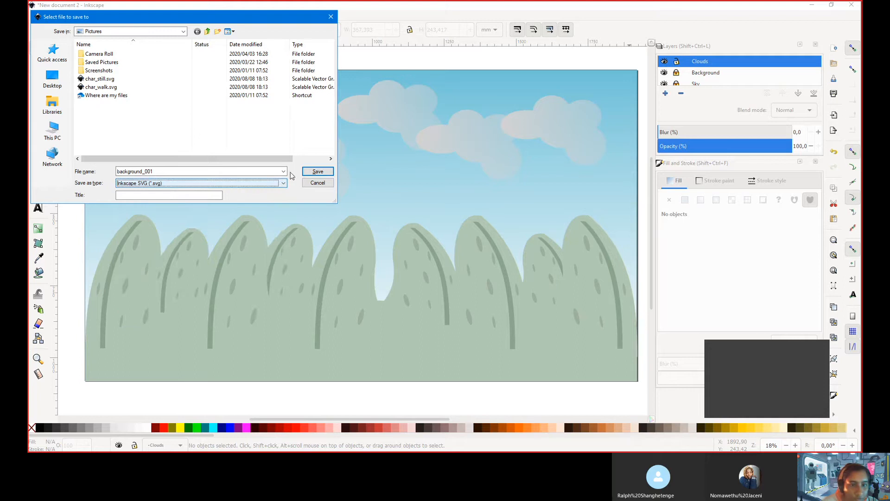
pyautogui.click(315, 172)
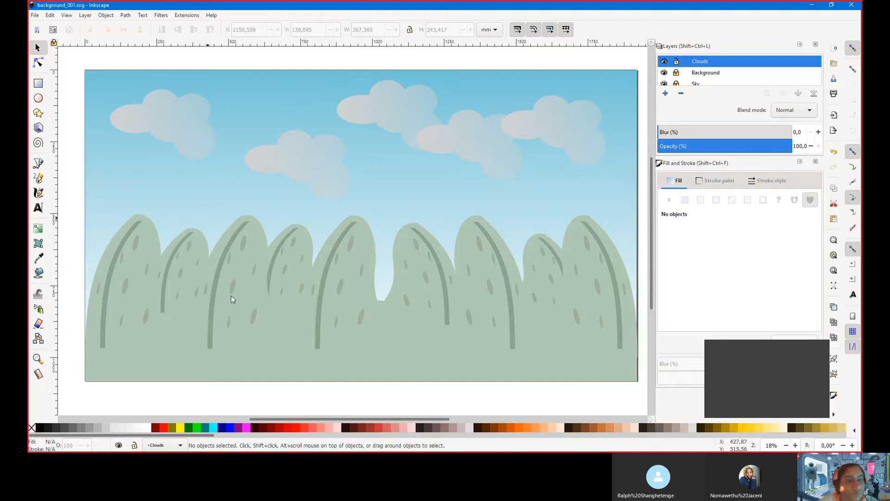
# Lock the Clouds layer and save background_001.svg
pyautogui.click(677, 62)
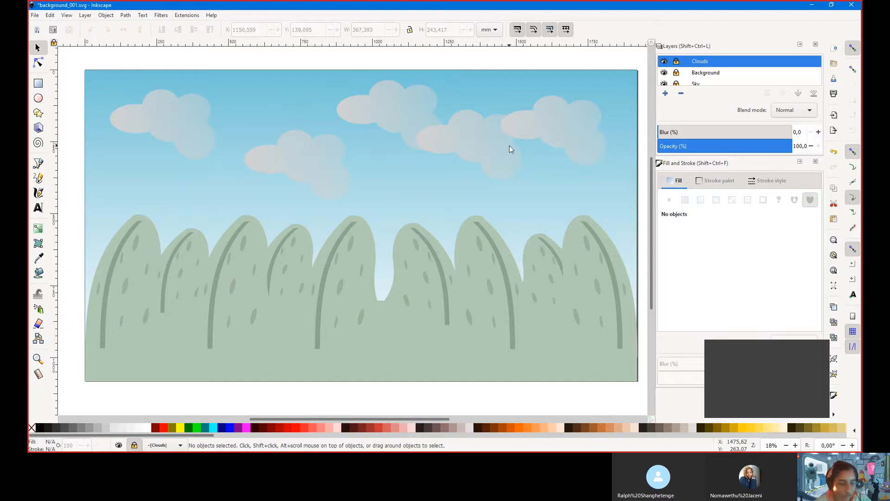
pyautogui.hotkey('ctrl', 's')
pyautogui.scroll(-1, 510, 146)
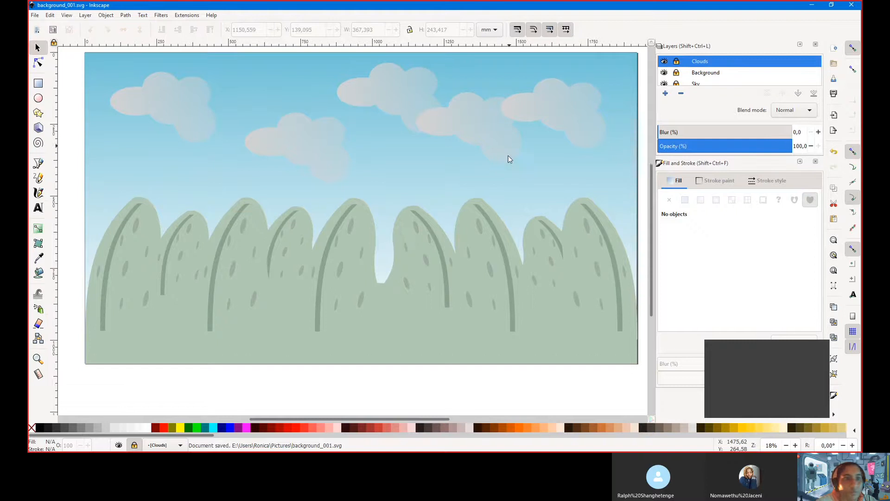
pyautogui.scroll(2, 502, 156)
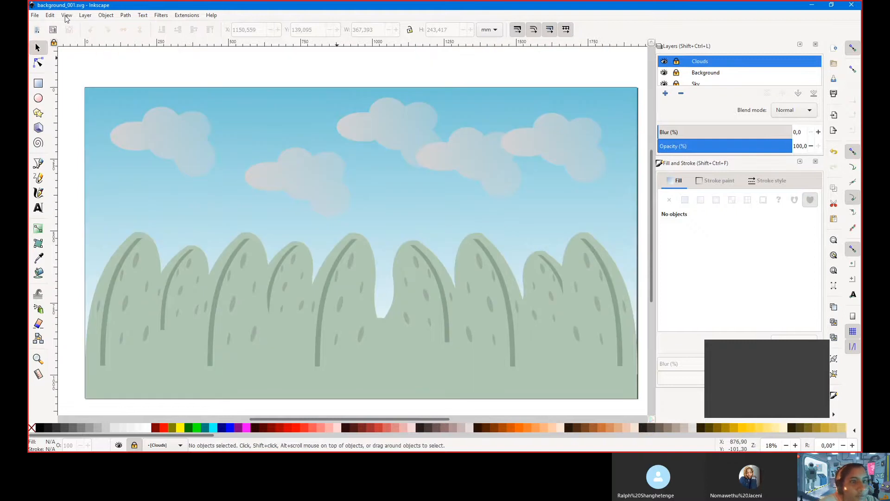
pyautogui.scroll(-2, 153, 79)
# Create a new blank document, then return to the background_001 window
pyautogui.click(33, 16)
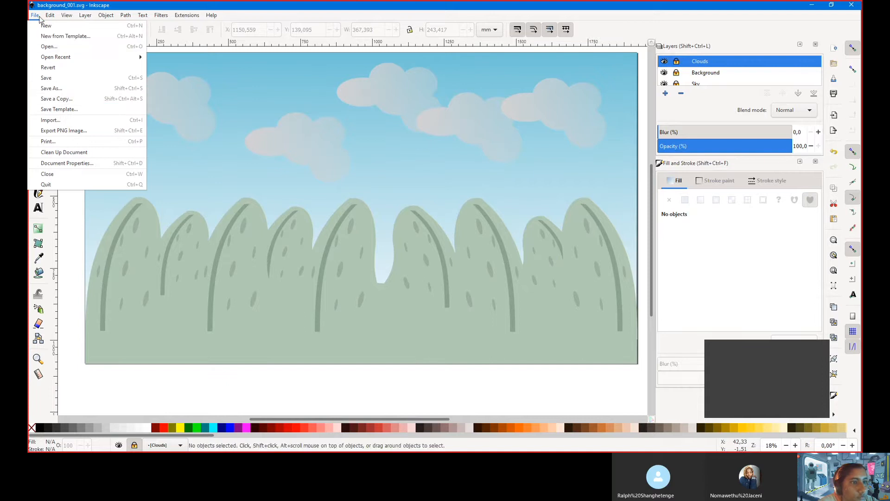
pyautogui.click(45, 27)
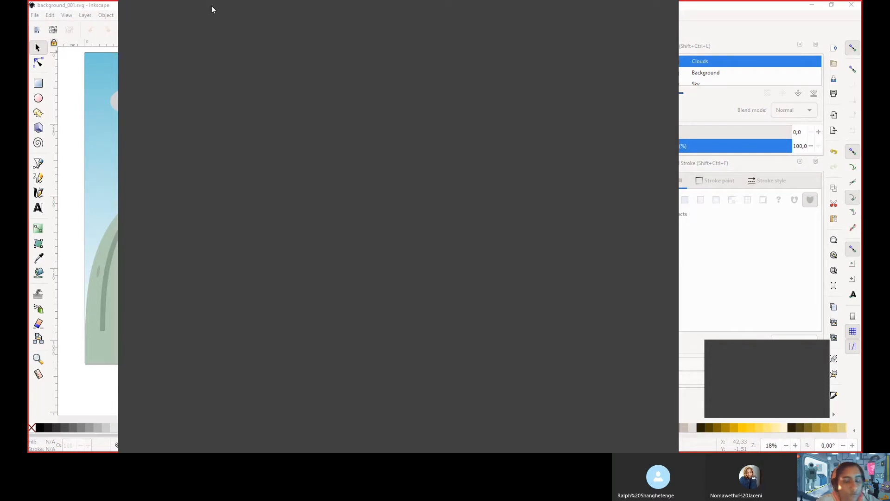
pyautogui.hotkey('alt', 'Tab')
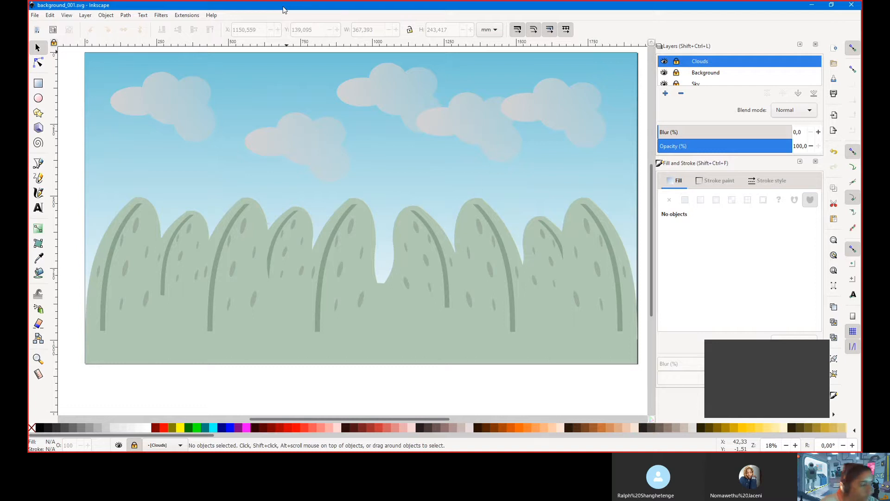
pyautogui.press('alt')
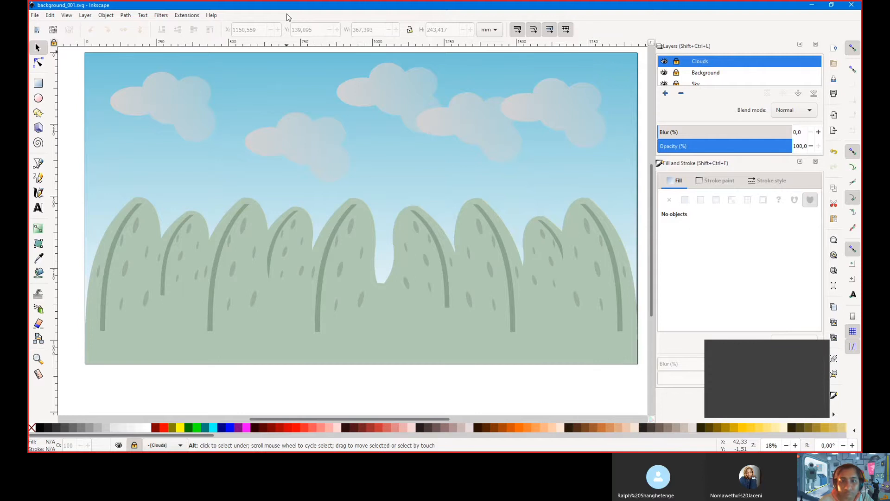
pyautogui.hotkey('alt', 'Tab')
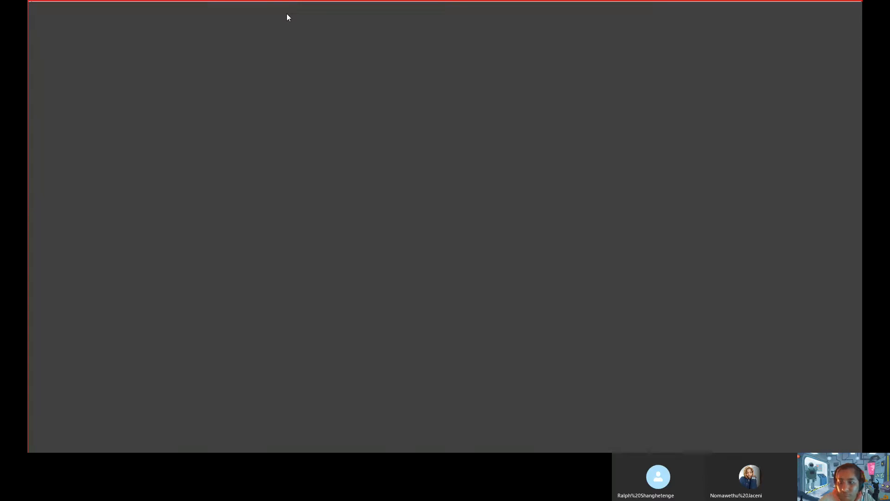
pyautogui.hotkey('alt', 'Tab')
pyautogui.hotkey('alt', 'Tab')
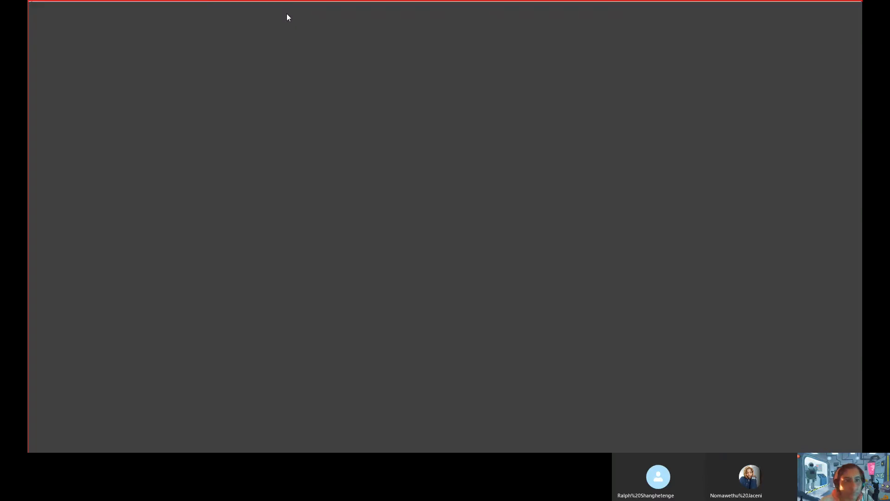
pyautogui.hotkey('alt', 'Tab')
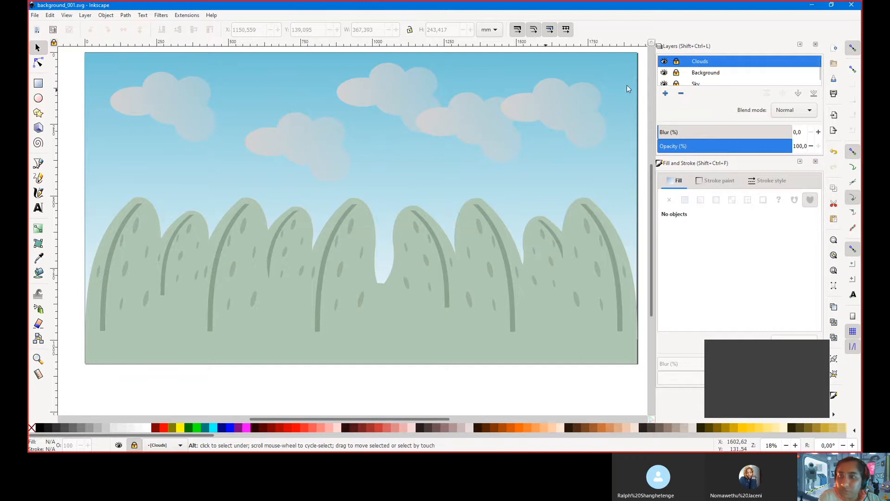
# Unlock the Background layer, select all its tree and hill objects, then relock it
pyautogui.click(677, 73)
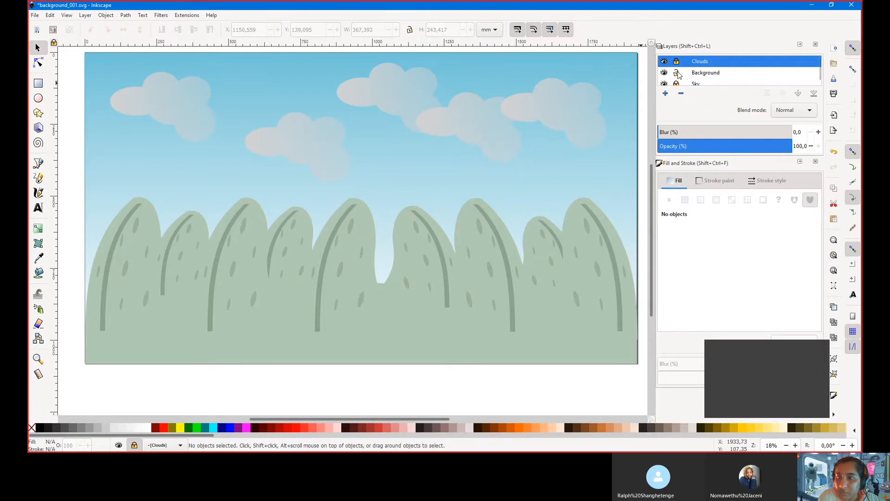
pyautogui.click(487, 302)
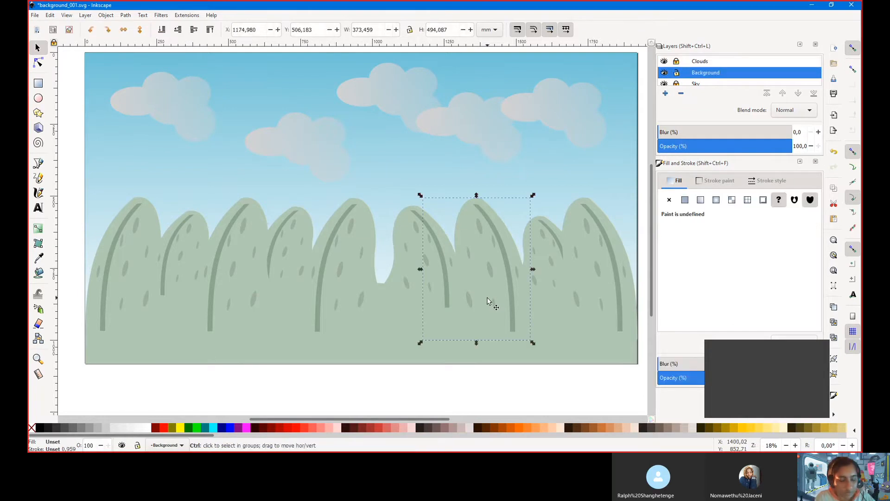
pyautogui.hotkey('ctrl', 'a')
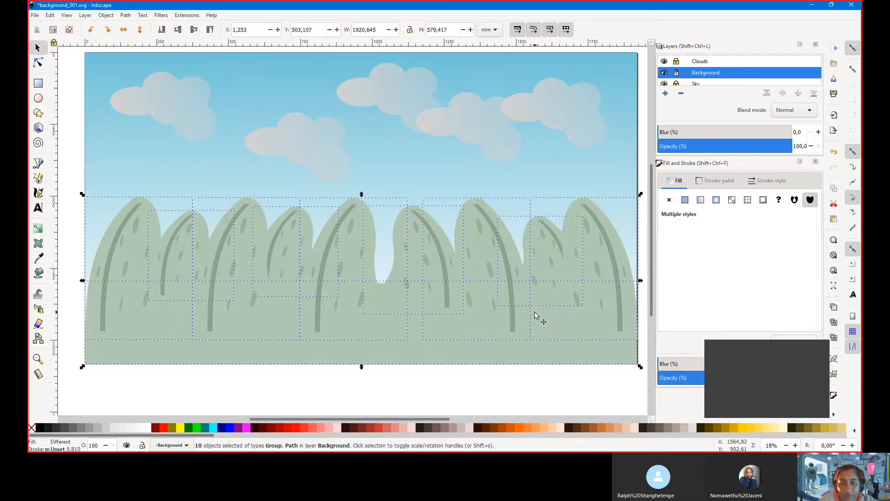
pyautogui.click(677, 74)
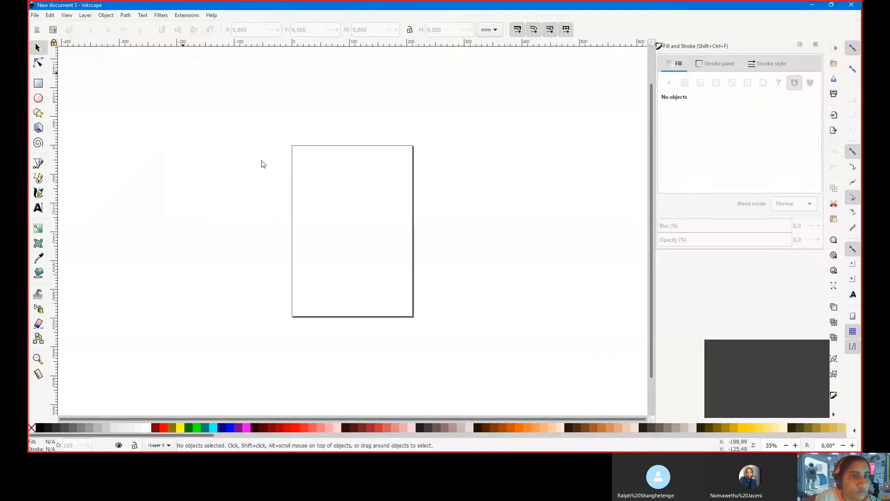
# Open Document Properties for New document 3, showing its A4 210 × 297 mm portrait page
pyautogui.scroll(3, 367, 193)
pyautogui.scroll(-1, 314, 165)
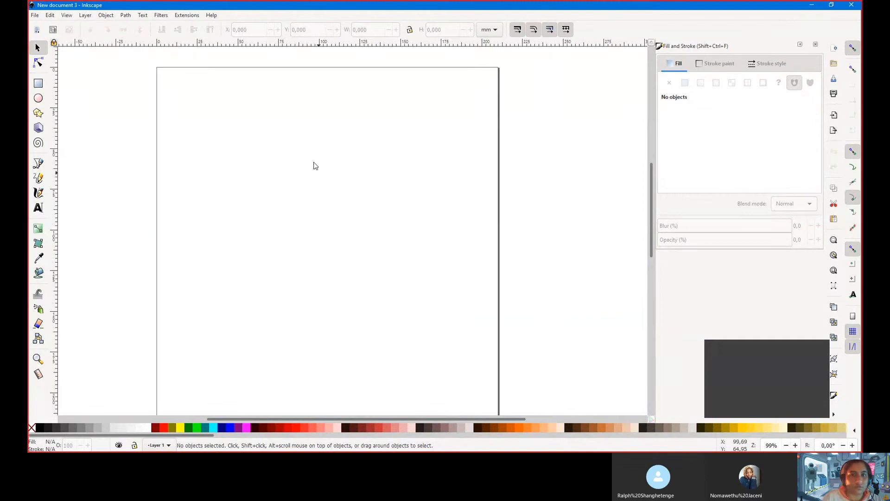
pyautogui.scroll(2, 227, 181)
pyautogui.scroll(-2, 226, 181)
pyautogui.scroll(1, 226, 182)
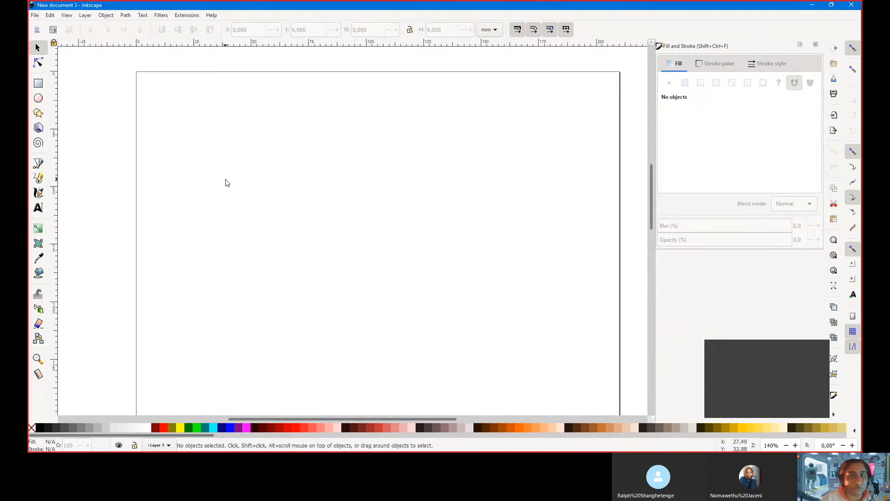
pyautogui.scroll(-1, 226, 182)
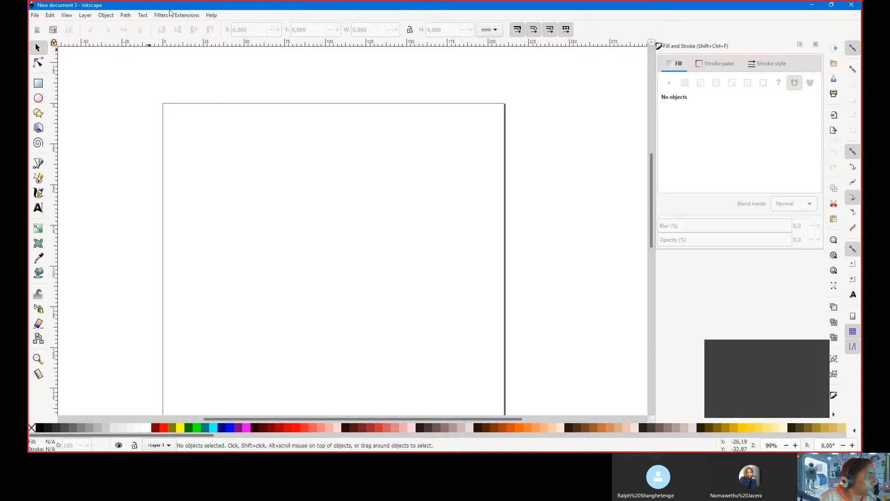
pyautogui.click(35, 17)
pyautogui.click(69, 164)
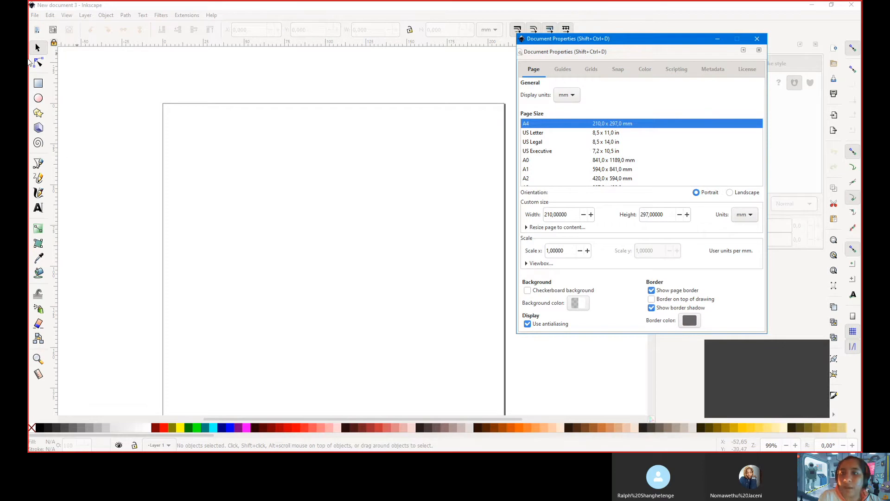
# Add a new Rectangular grid (grid2970) to the document from the Grids settings
pyautogui.click(591, 69)
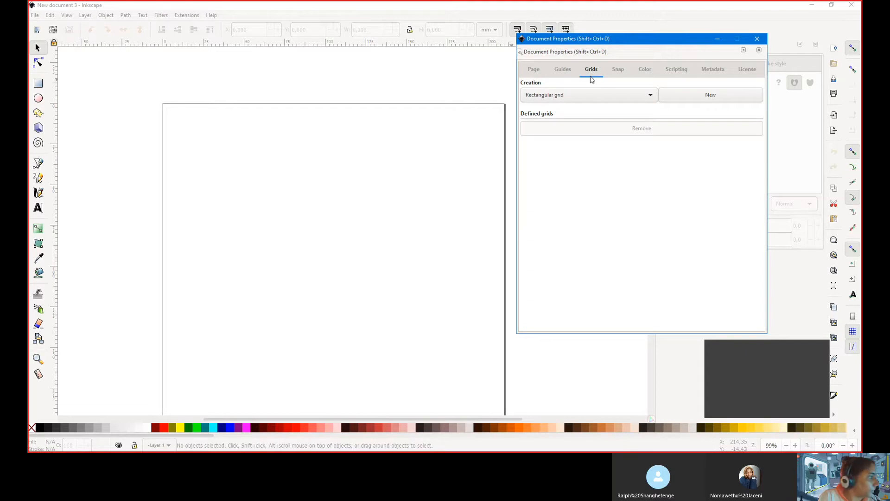
pyautogui.click(638, 94)
pyautogui.click(638, 96)
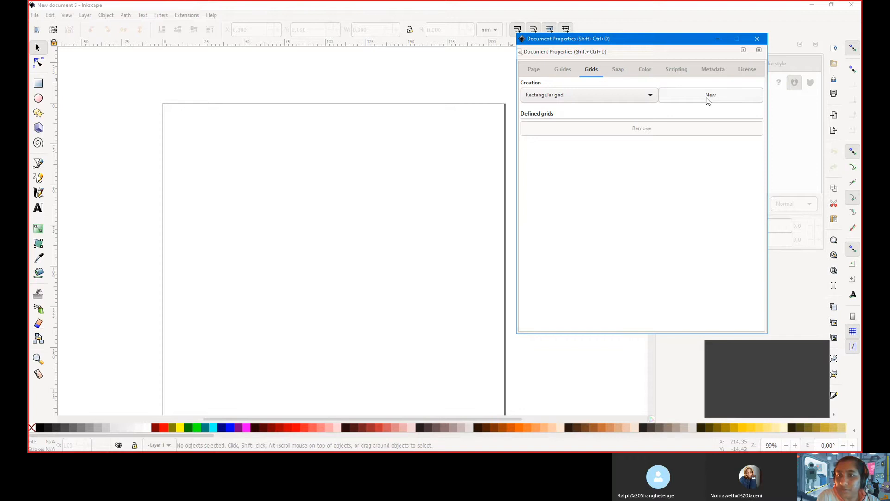
pyautogui.click(709, 96)
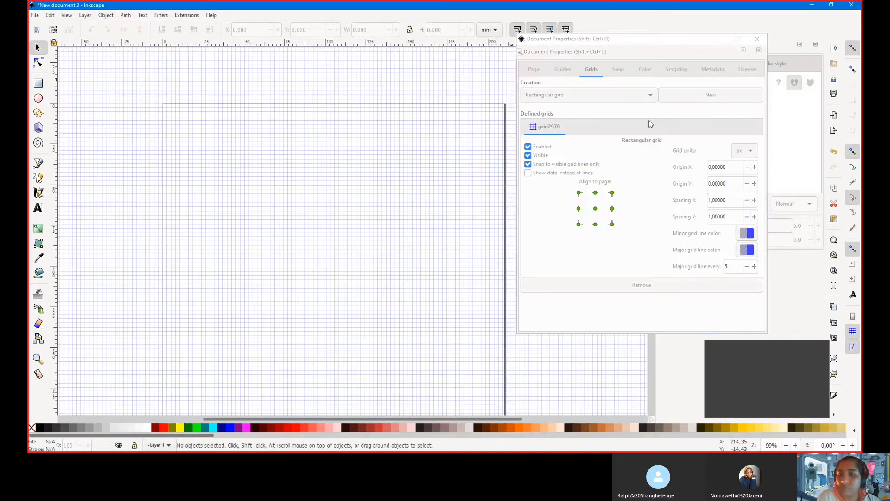
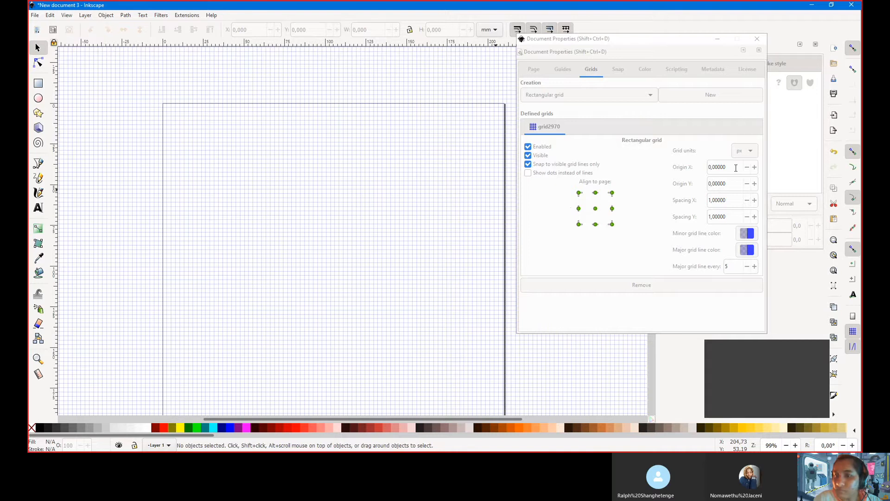
# Set the grid origin to X 64 px and Y 64 px, then close Document Properties
pyautogui.click(695, 167)
pyautogui.hotkey('ctrl', 'a')
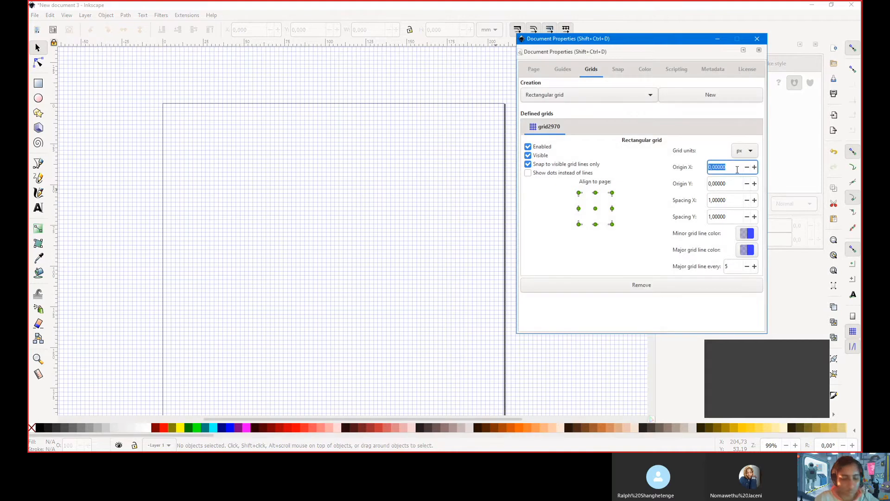
pyautogui.write('64')
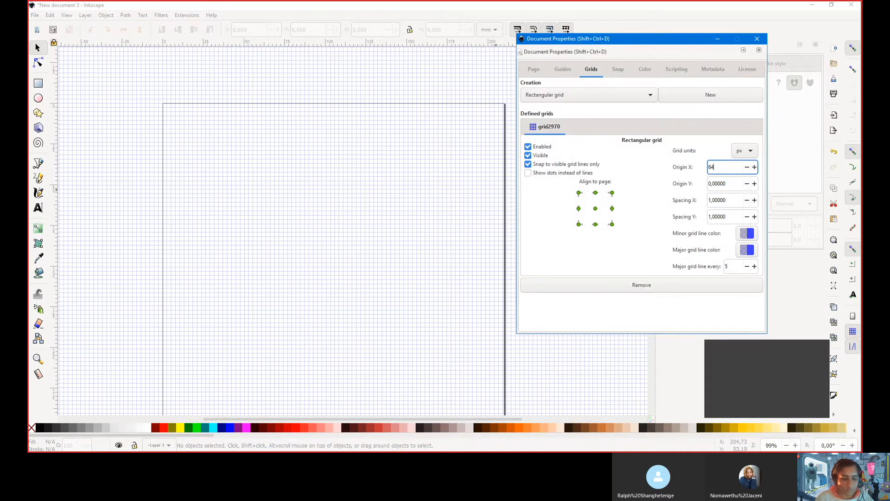
pyautogui.press('Tab')
pyautogui.write('654')
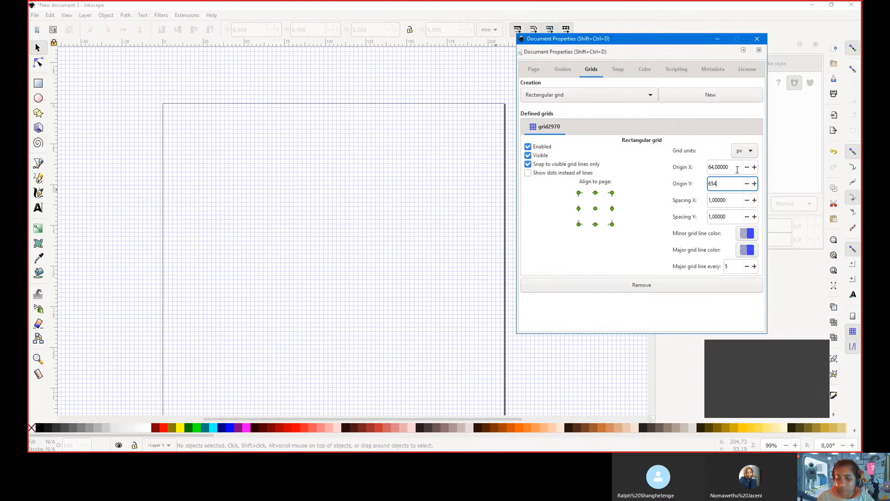
pyautogui.press('BackSpace')
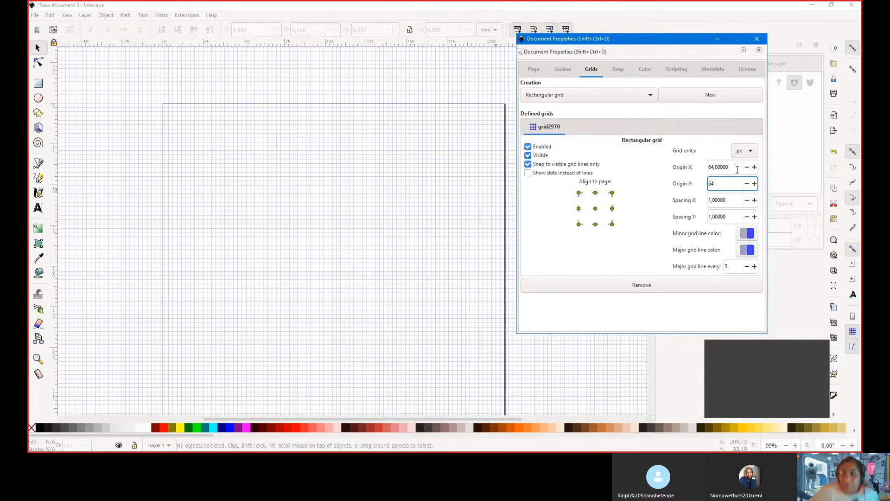
pyautogui.press('Tab')
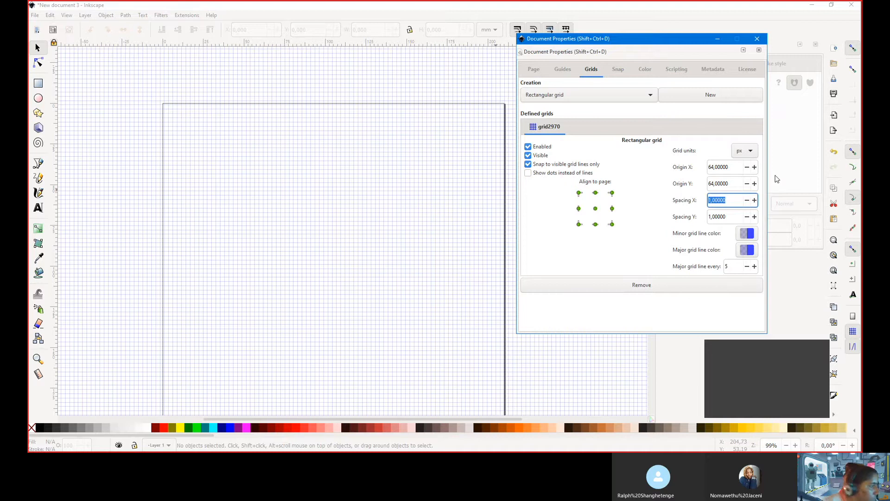
pyautogui.click(761, 38)
pyautogui.scroll(-12, 454, 246)
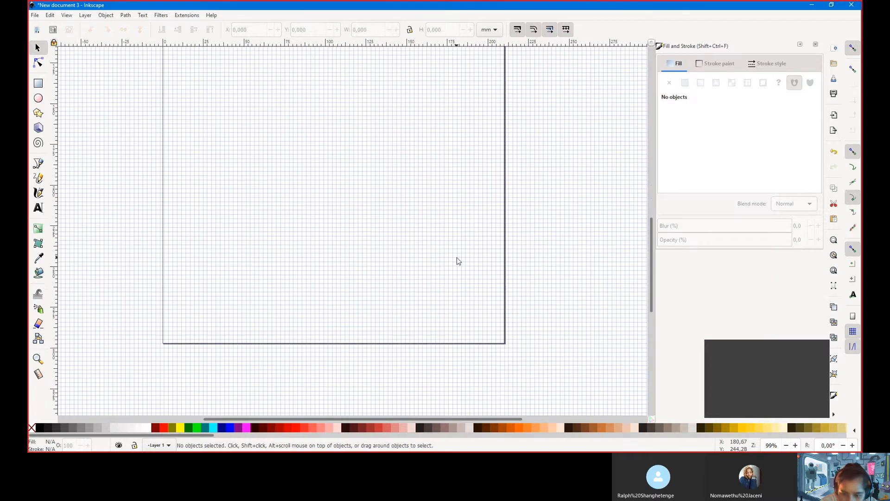
pyautogui.scroll(10, 499, 340)
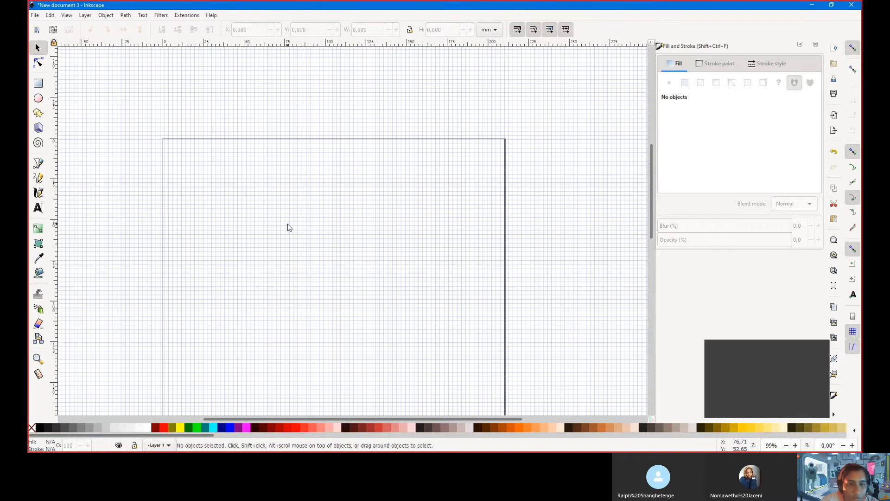
pyautogui.scroll(1, 287, 227)
pyautogui.scroll(1, 288, 227)
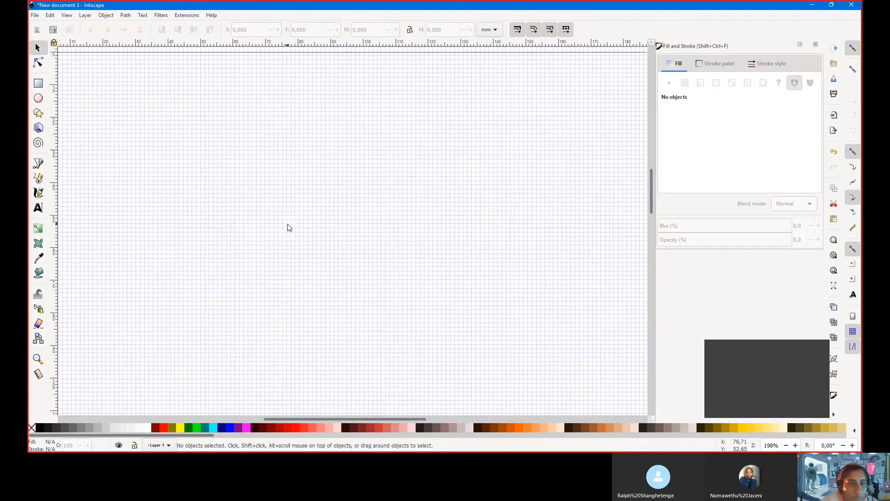
pyautogui.scroll(3, 239, 230)
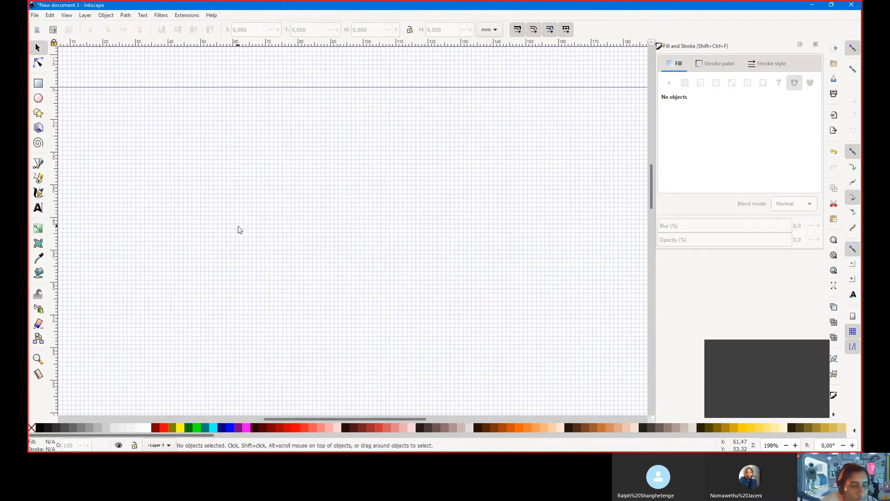
pyautogui.hscroll(-3, 240, 229)
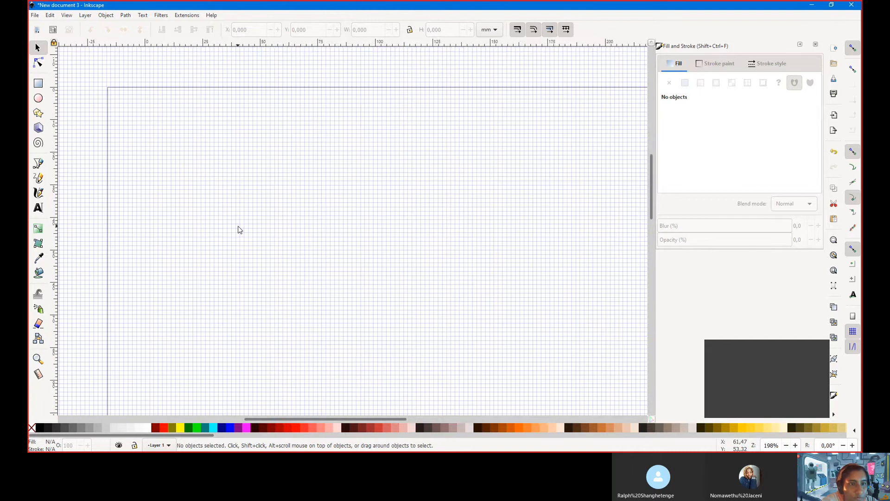
pyautogui.scroll(-1, 239, 227)
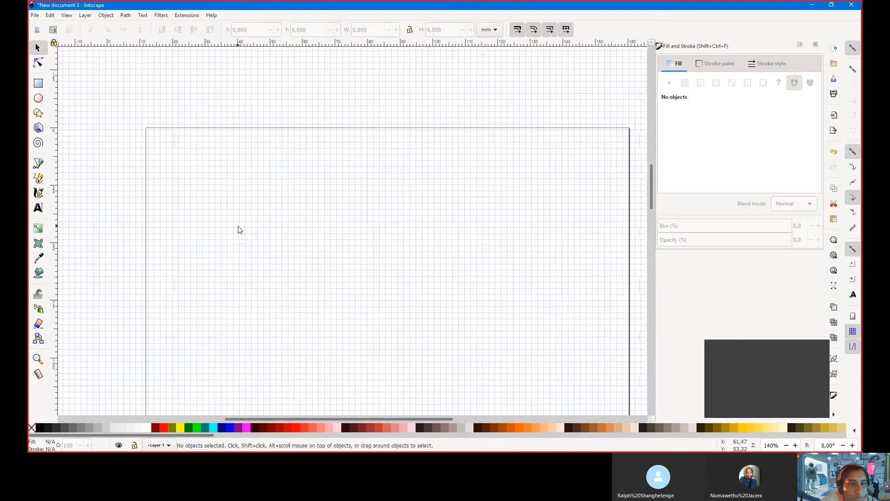
pyautogui.scroll(1, 238, 227)
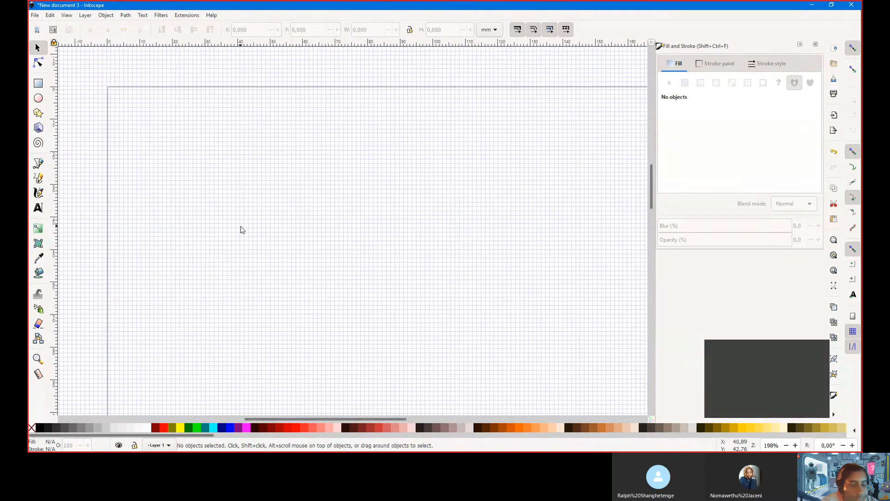
pyautogui.scroll(-1, 240, 226)
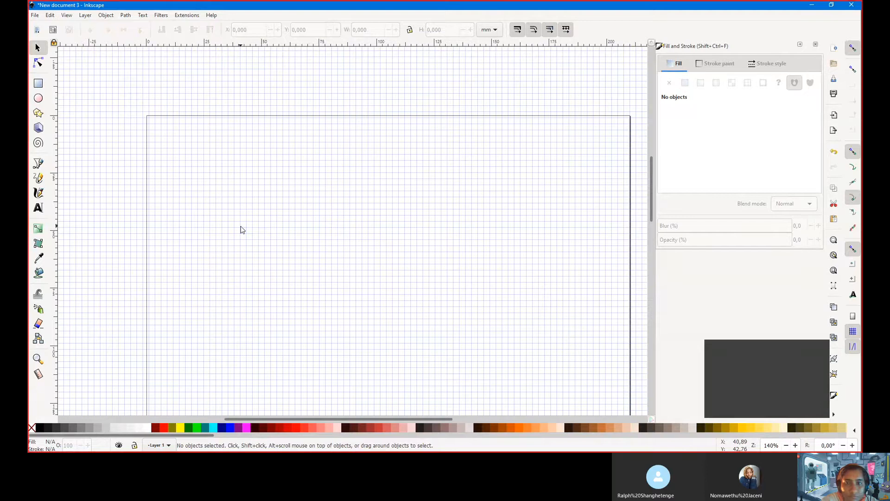
pyautogui.hscroll(3, 241, 229)
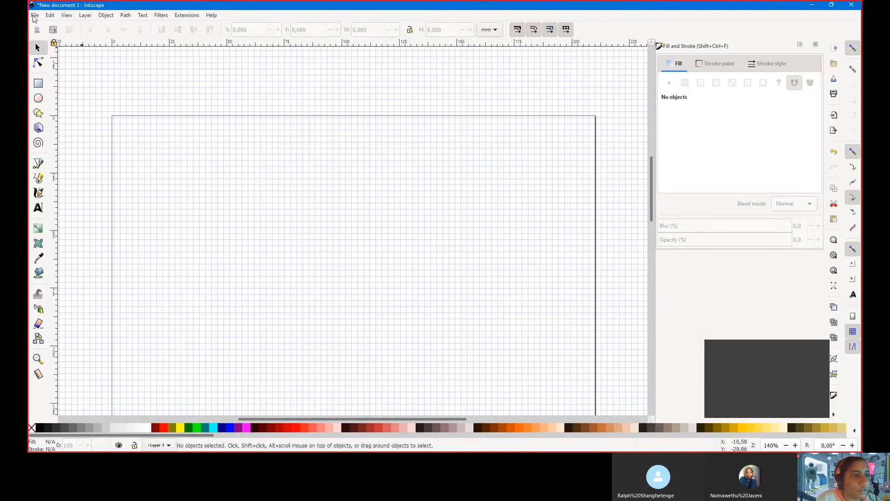
# Reopen Document Properties and bring up its page size settings
pyautogui.click(35, 15)
pyautogui.click(54, 164)
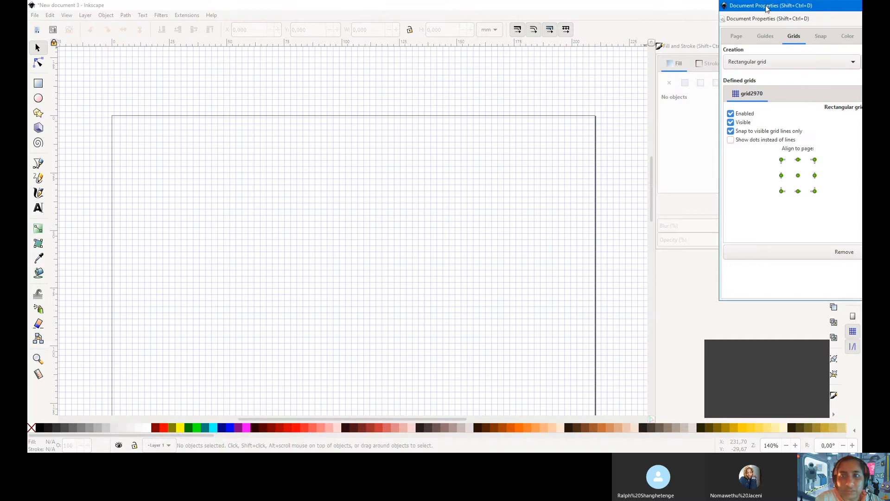
pyautogui.moveTo(767, 6); pyautogui.dragTo(501, 39)
pyautogui.click(472, 69)
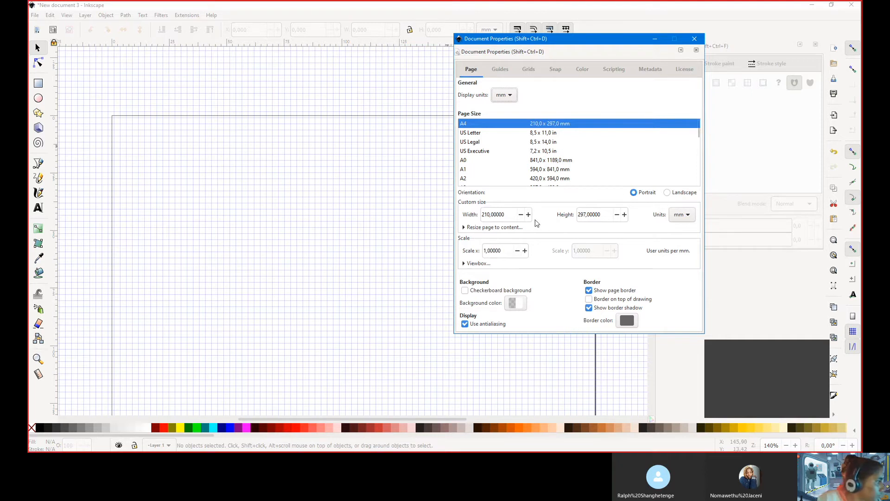
# Set the page width to 512 mm
pyautogui.click(520, 213)
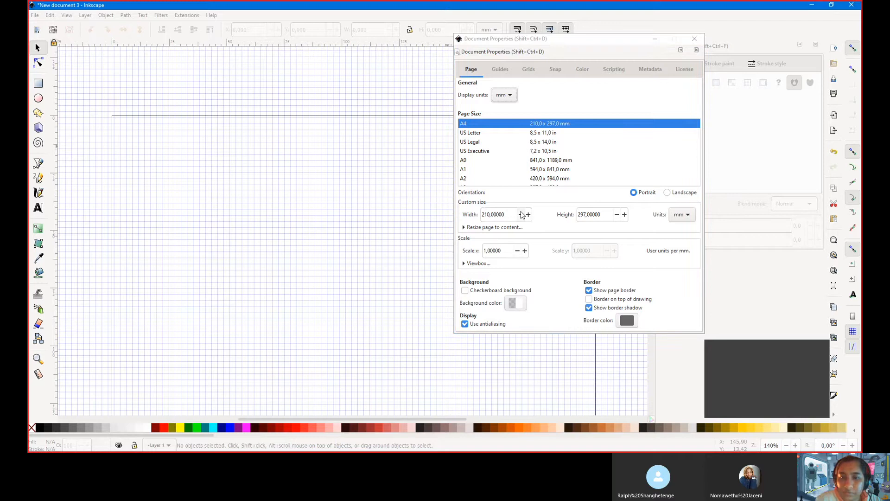
pyautogui.doubleClick(520, 214)
pyautogui.click(515, 215)
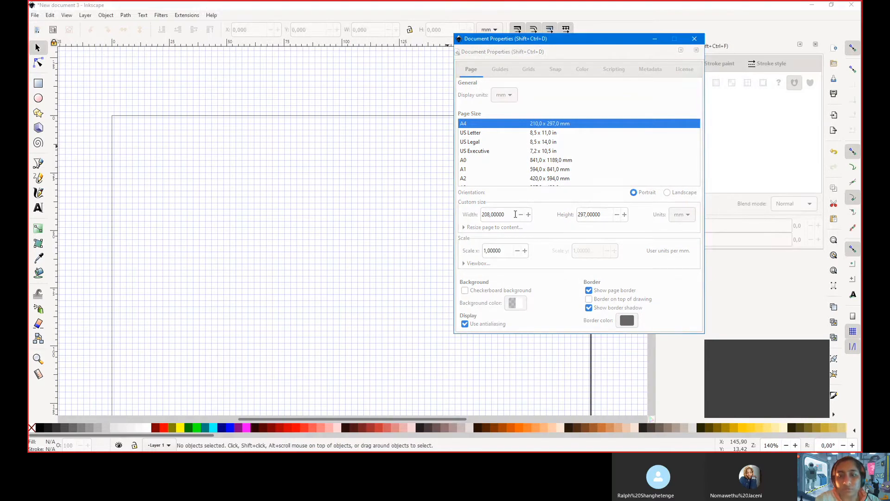
pyautogui.doubleClick(513, 214)
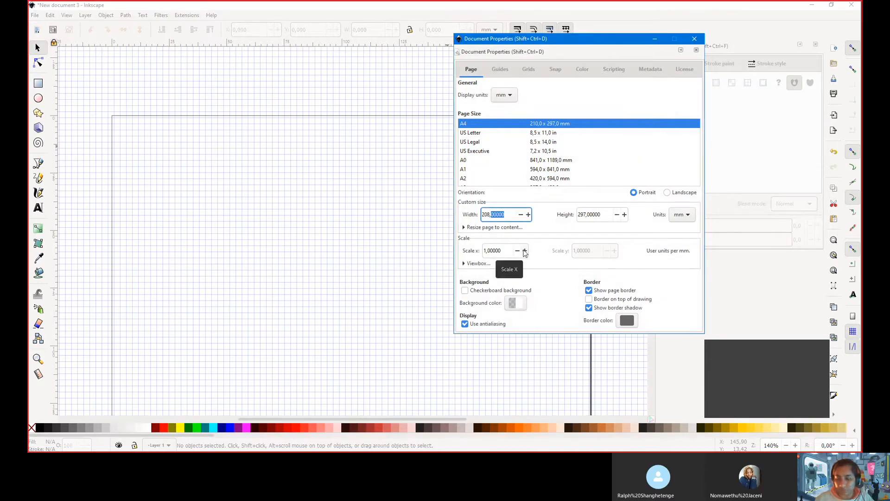
pyautogui.press('BackSpace')
pyautogui.press('BackSpace')
pyautogui.press('BackSpace')
pyautogui.press('BackSpace')
pyautogui.press('BackSpace')
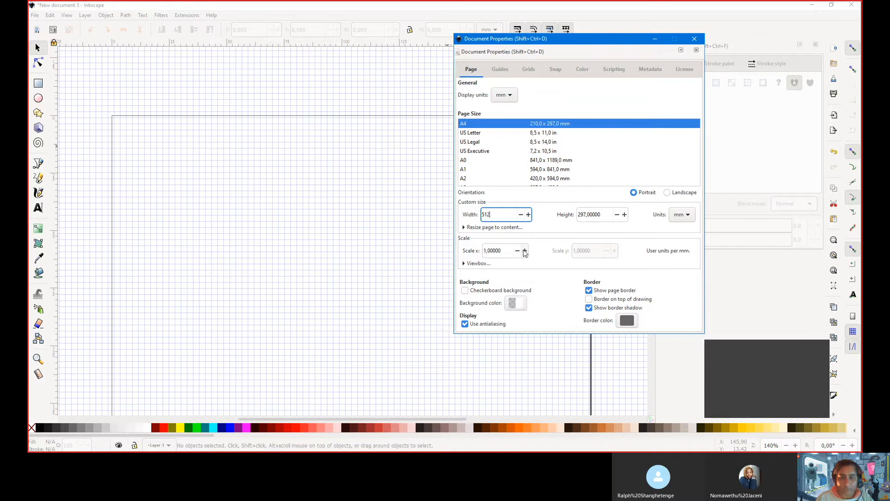
pyautogui.press('Return')
pyautogui.press('Tab')
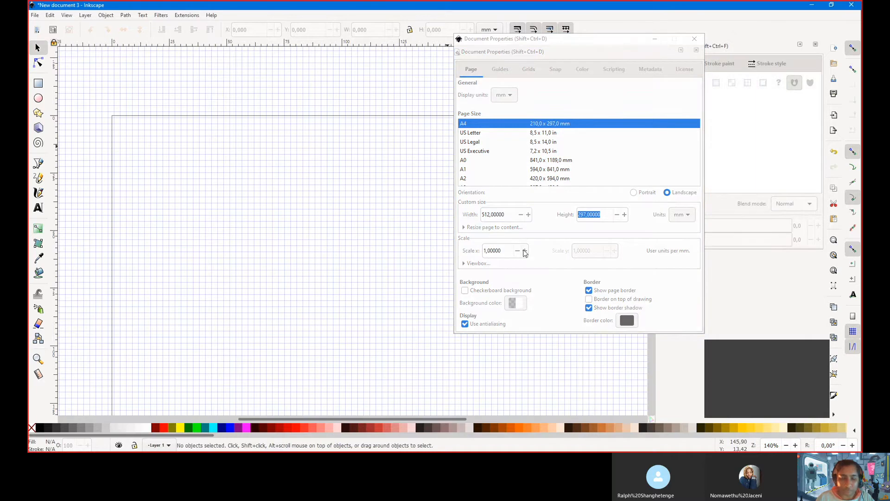
pyautogui.press('2')
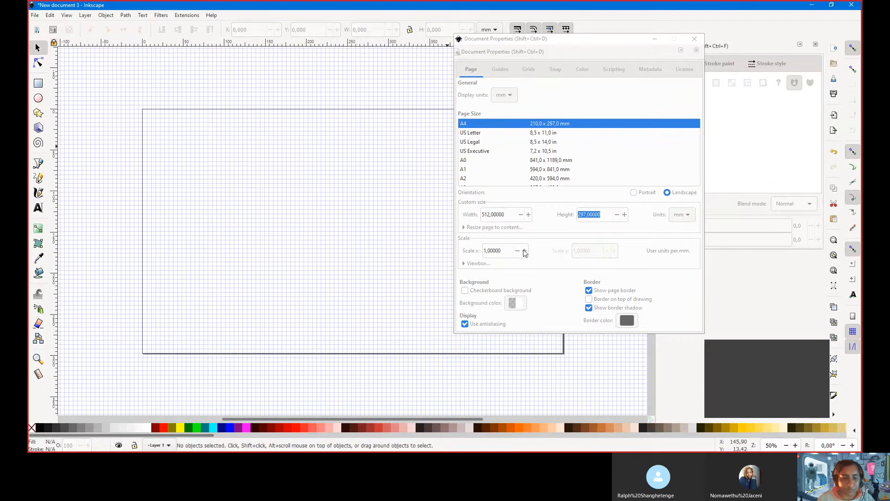
pyautogui.press('5')
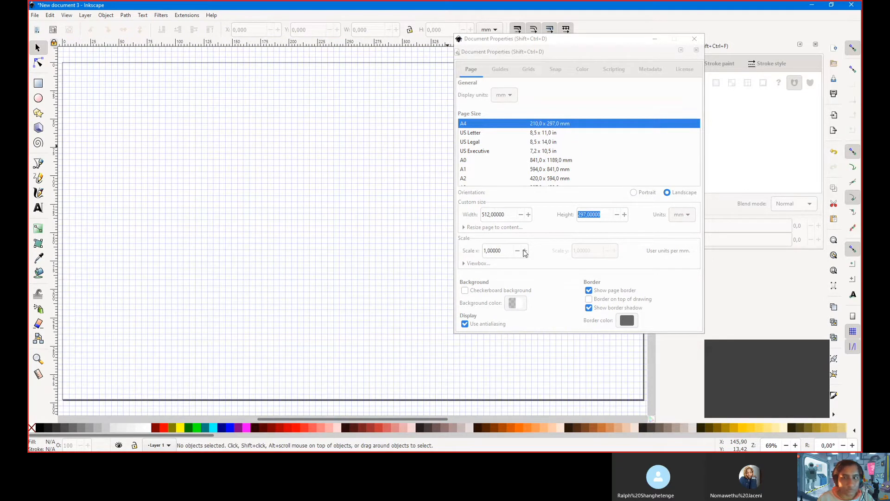
pyautogui.press('Delete')
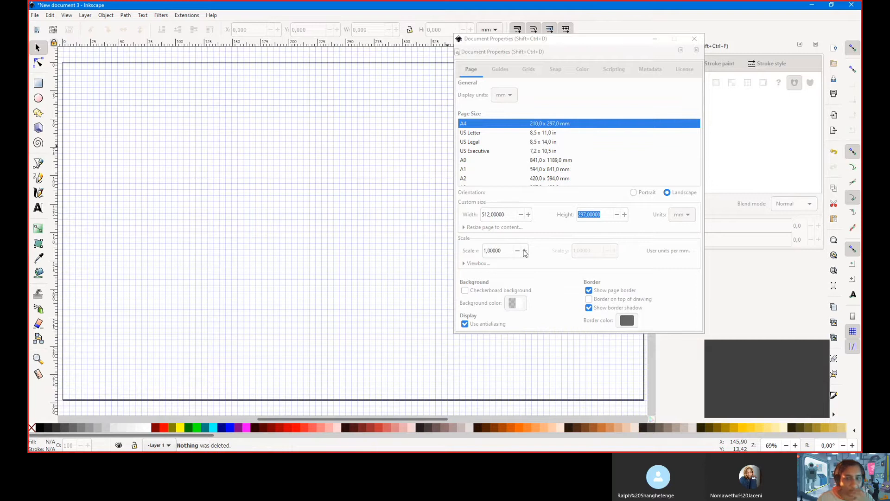
# Keep units in millimetres, set the page height to 512 mm, and close the dialog
pyautogui.click(676, 219)
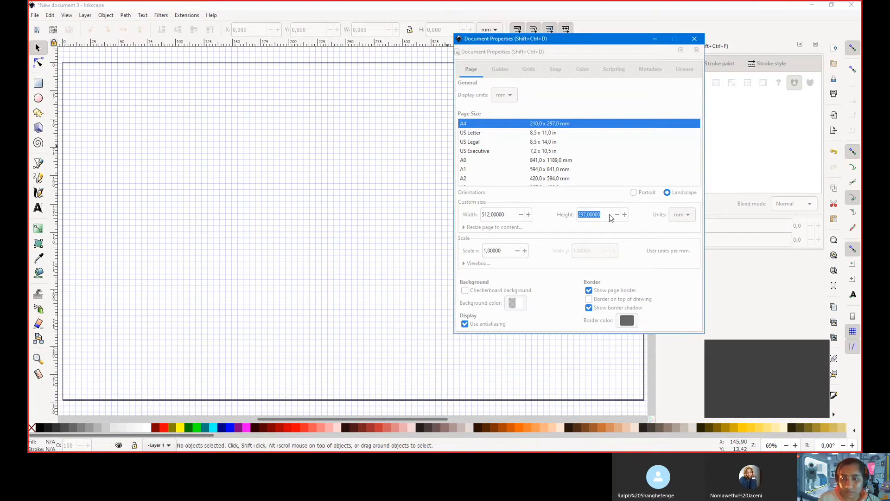
pyautogui.click(610, 215)
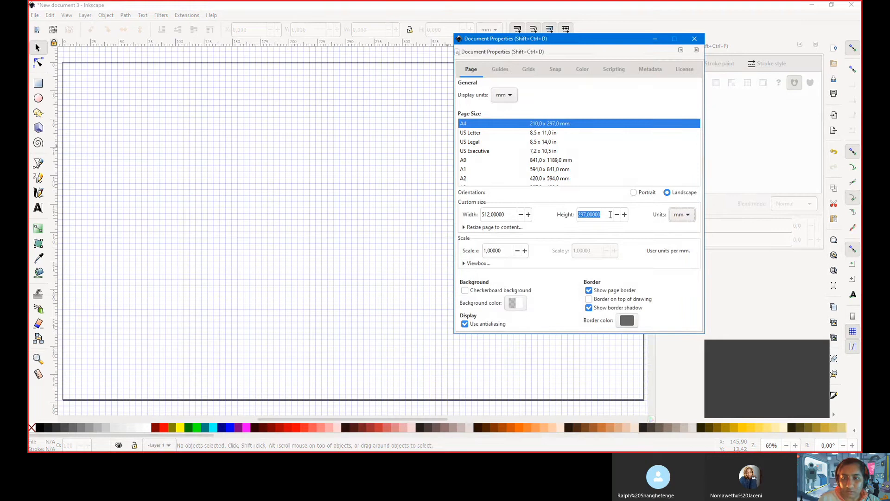
pyautogui.press('2')
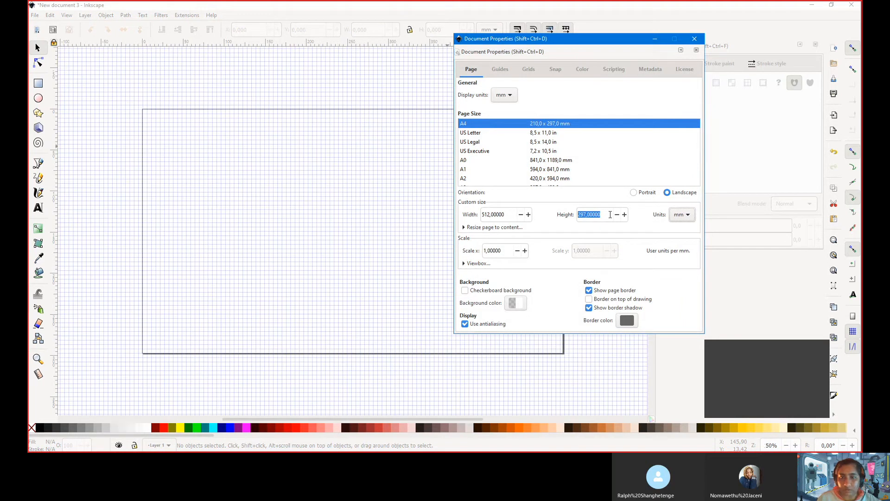
pyautogui.click(507, 214)
pyautogui.click(605, 214)
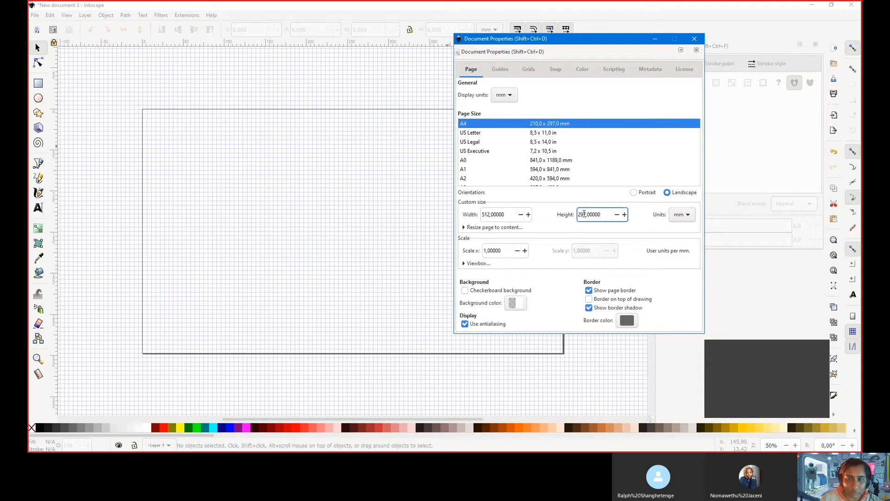
pyautogui.doubleClick(585, 214)
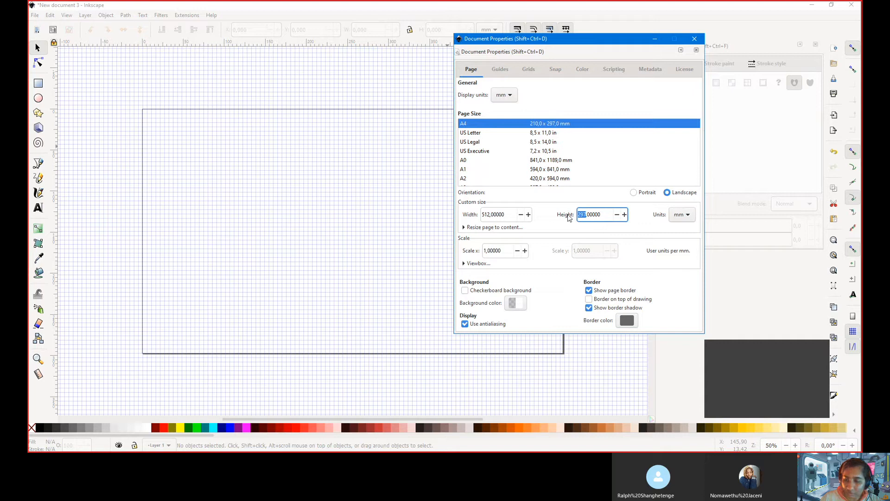
pyautogui.write('51')
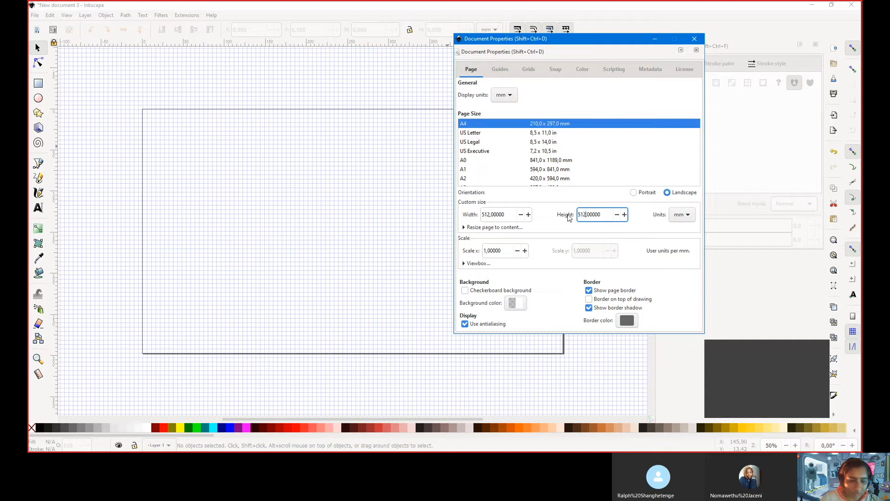
pyautogui.press('Return')
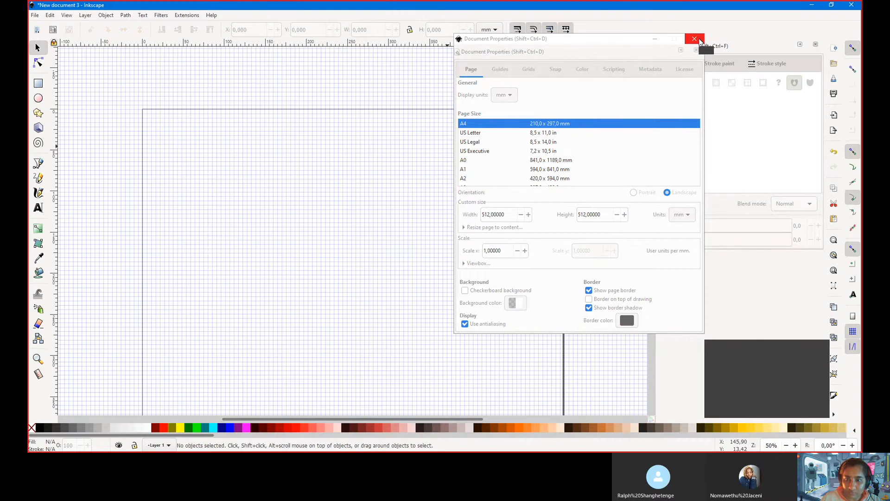
pyautogui.click(695, 39)
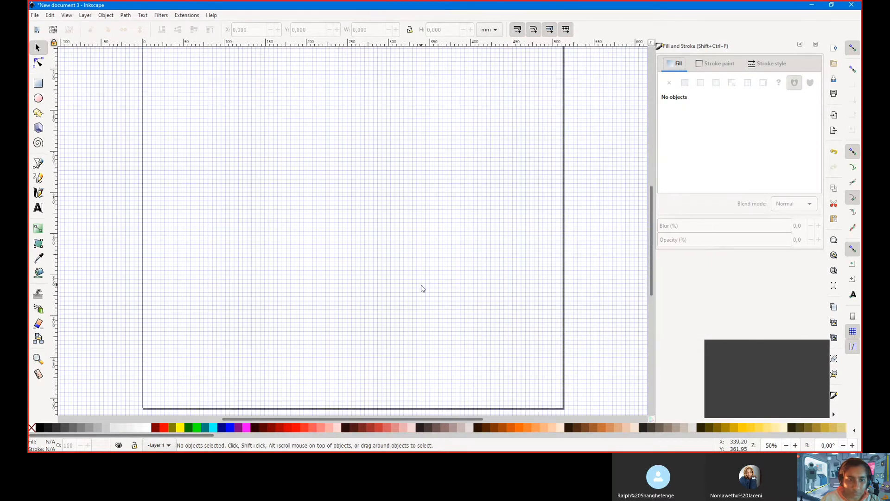
pyautogui.scroll(6, 421, 285)
pyautogui.scroll(-1, 421, 284)
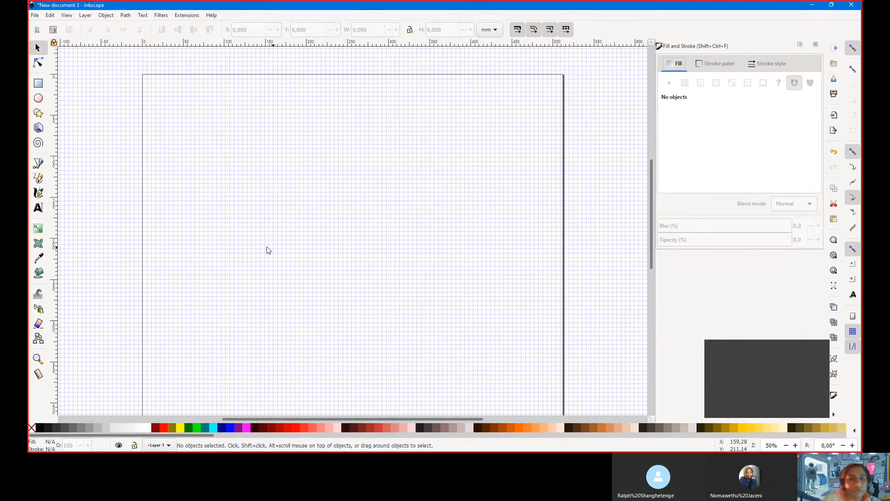
pyautogui.scroll(4, 243, 190)
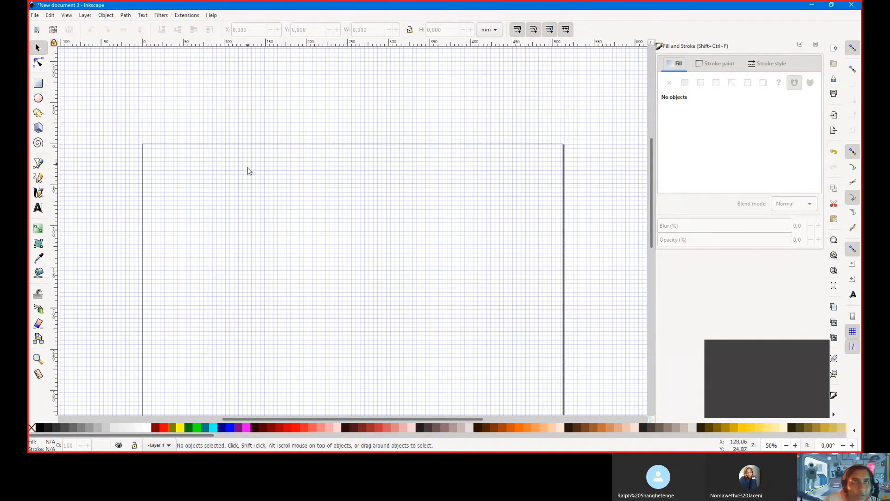
pyautogui.scroll(-3, 252, 184)
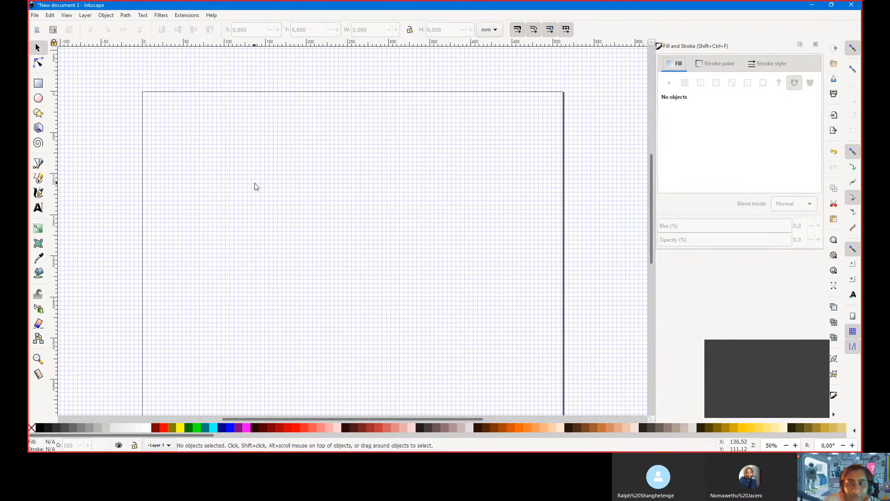
pyautogui.scroll(-2, 254, 184)
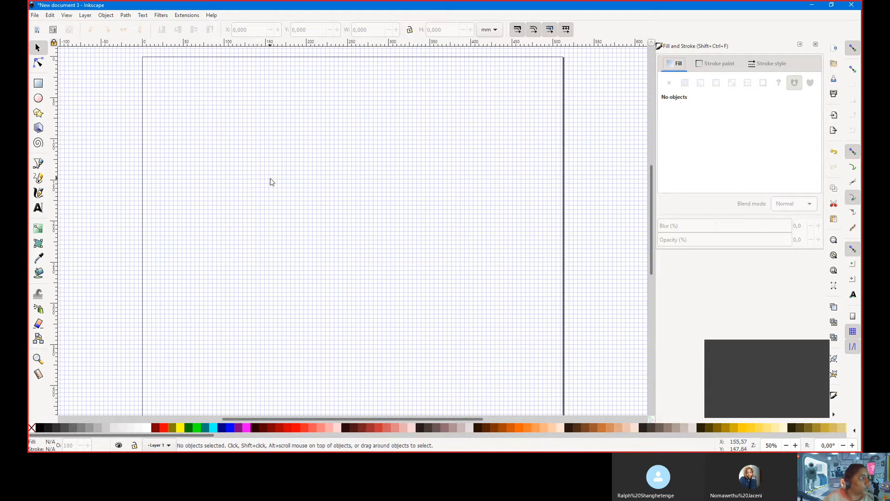
# Draw a rectangle near the page's top-left corner
pyautogui.click(38, 86)
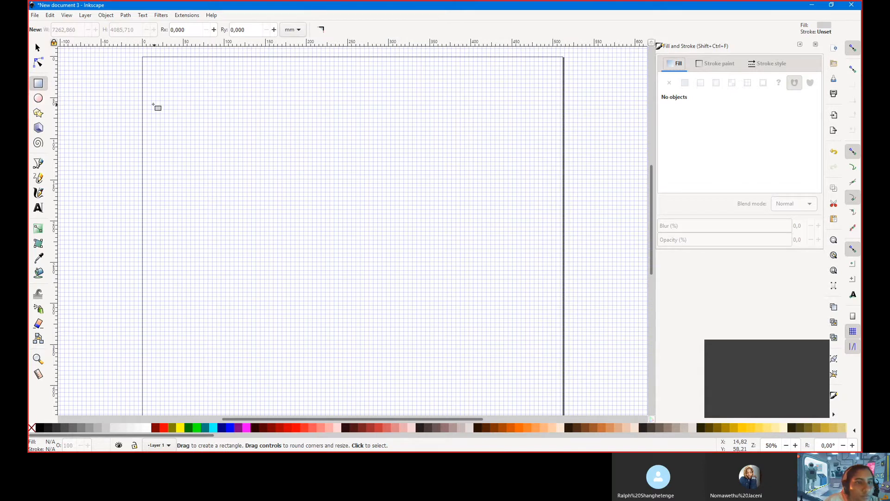
pyautogui.moveTo(143, 101); pyautogui.dragTo(200, 140)
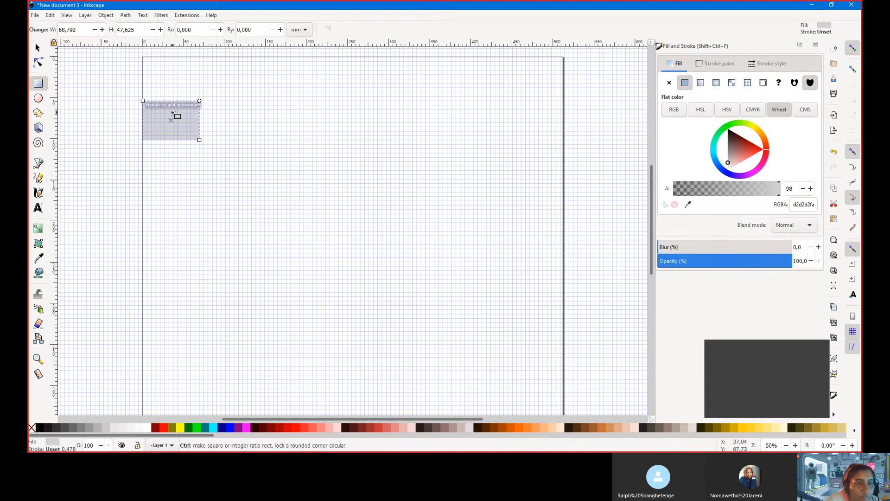
pyautogui.keyDown('ctrl'); pyautogui.scroll(3, 166, 114); pyautogui.keyUp('ctrl')
pyautogui.keyDown('ctrl'); pyautogui.scroll(1, 174, 112); pyautogui.keyUp('ctrl')
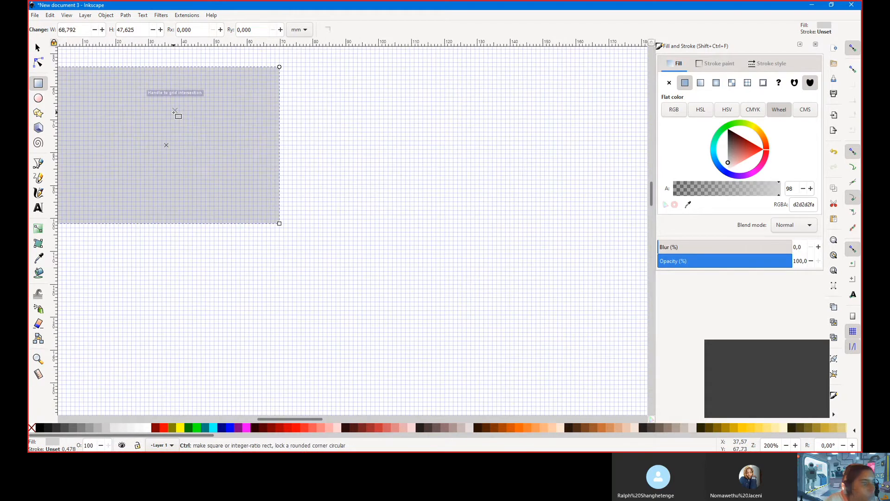
pyautogui.keyDown('ctrl'); pyautogui.scroll(-1, 174, 113); pyautogui.keyUp('ctrl')
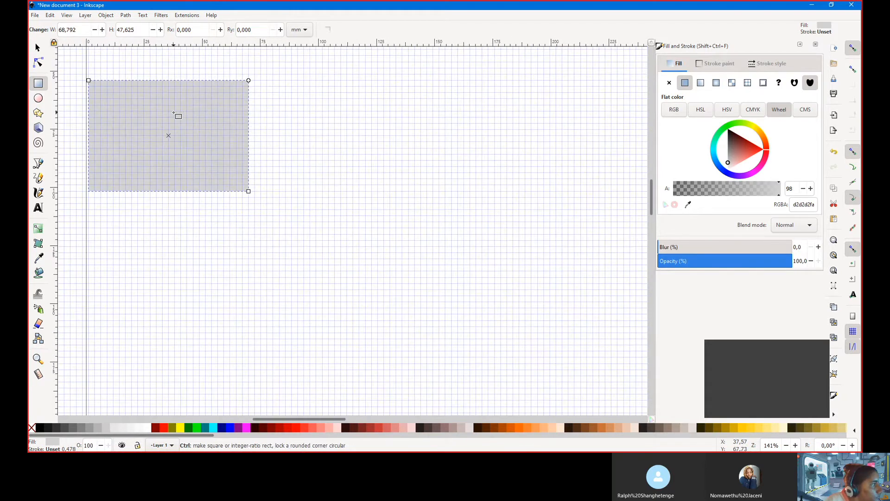
pyautogui.scroll(2, 175, 114)
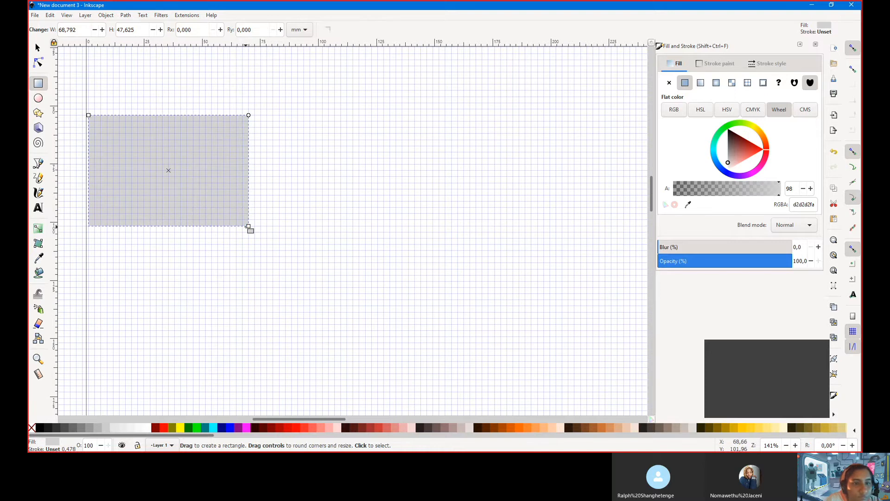
pyautogui.keyDown('ctrl'); pyautogui.scroll(3, 182, 180); pyautogui.keyUp('ctrl')
pyautogui.keyDown('ctrl'); pyautogui.scroll(-1, 181, 178); pyautogui.keyUp('ctrl')
pyautogui.keyDown('ctrl'); pyautogui.scroll(-2, 182, 180); pyautogui.keyUp('ctrl')
# Resize the rectangle by its corner handle into a grid-snapped square
pyautogui.moveTo(249, 227); pyautogui.dragTo(132, 152)
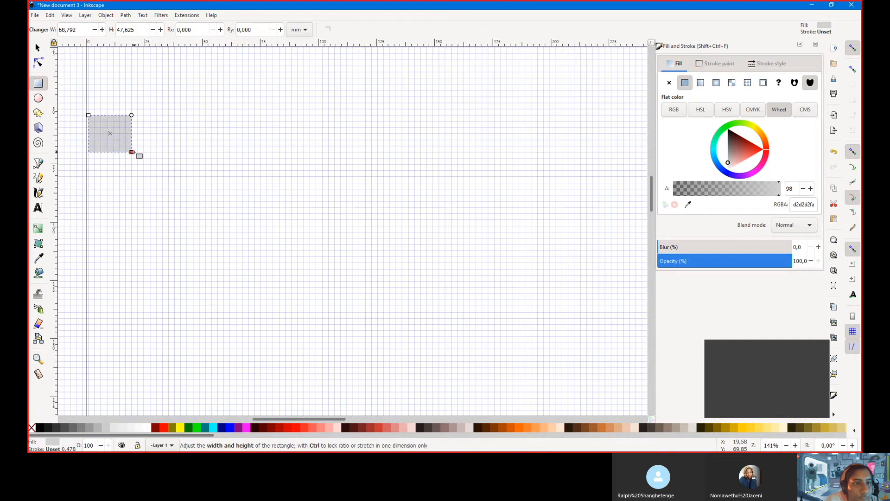
pyautogui.moveTo(132, 152); pyautogui.dragTo(144, 152)
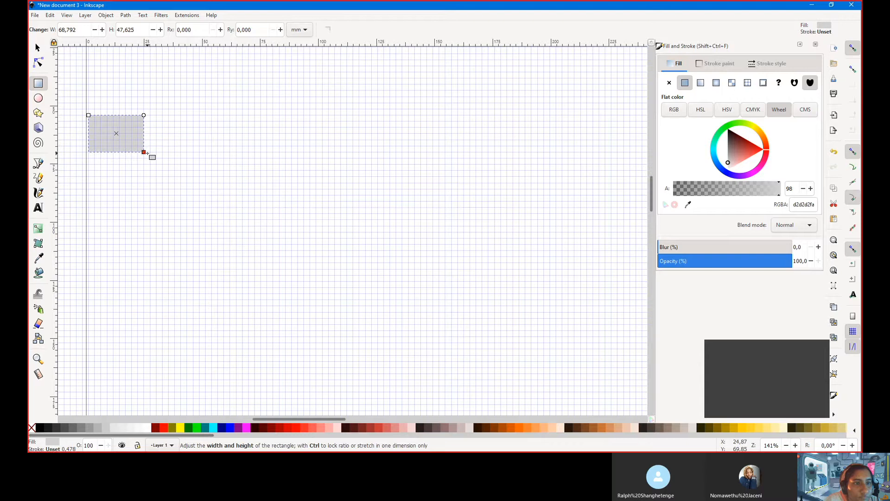
pyautogui.moveTo(144, 152); pyautogui.dragTo(144, 169)
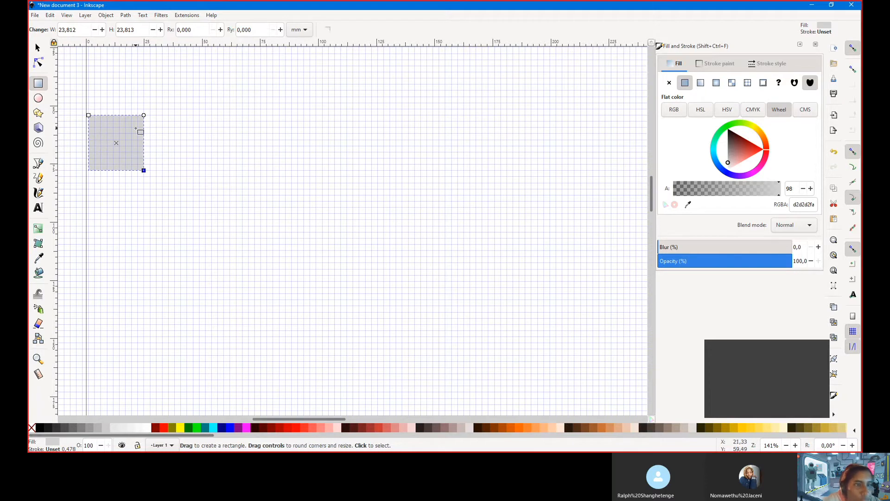
pyautogui.scroll(1, 146, 167)
pyautogui.scroll(2, 99, 190)
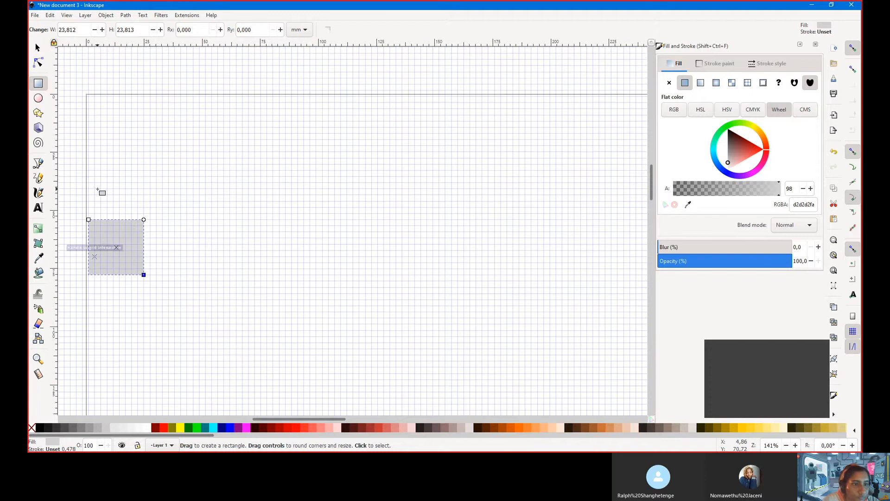
pyautogui.scroll(-2, 98, 191)
pyautogui.keyDown('ctrl'); pyautogui.scroll(1, 107, 198); pyautogui.keyUp('ctrl')
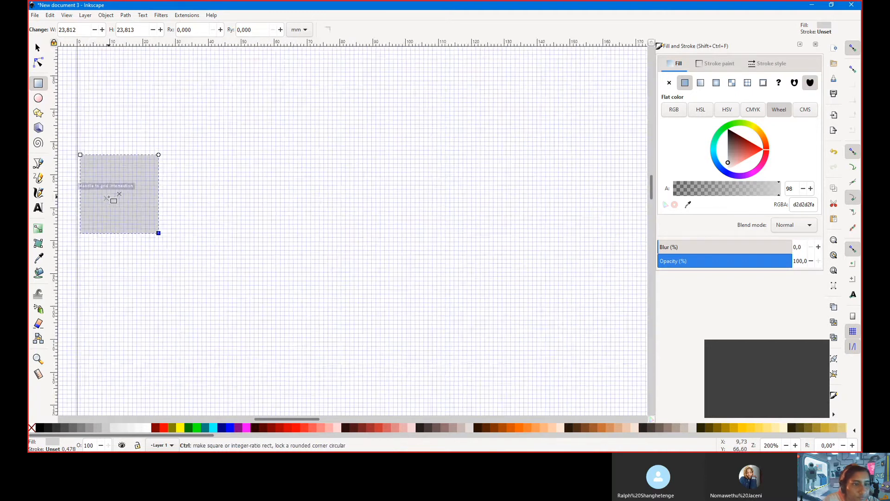
pyautogui.keyDown('ctrl'); pyautogui.scroll(-1, 112, 201); pyautogui.keyUp('ctrl')
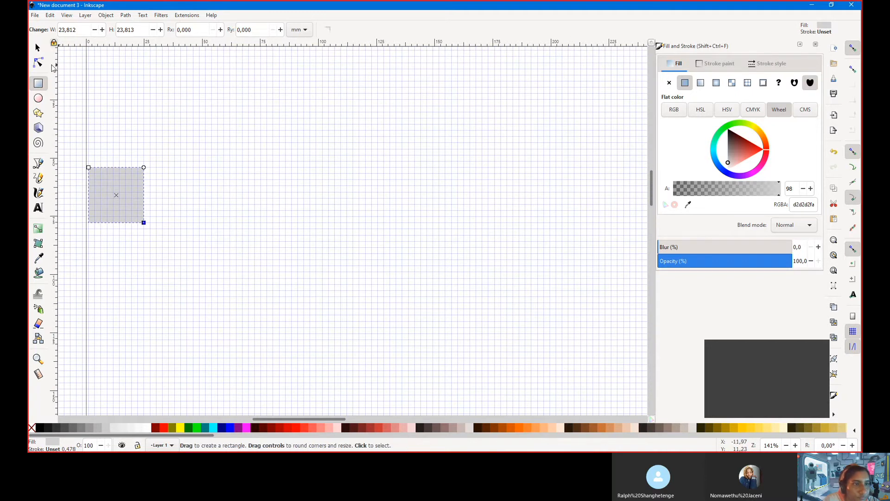
# Move the square right and align it with the grid at 31.750 × 31.750 mm
pyautogui.click(38, 47)
pyautogui.moveTo(118, 187); pyautogui.dragTo(151, 189)
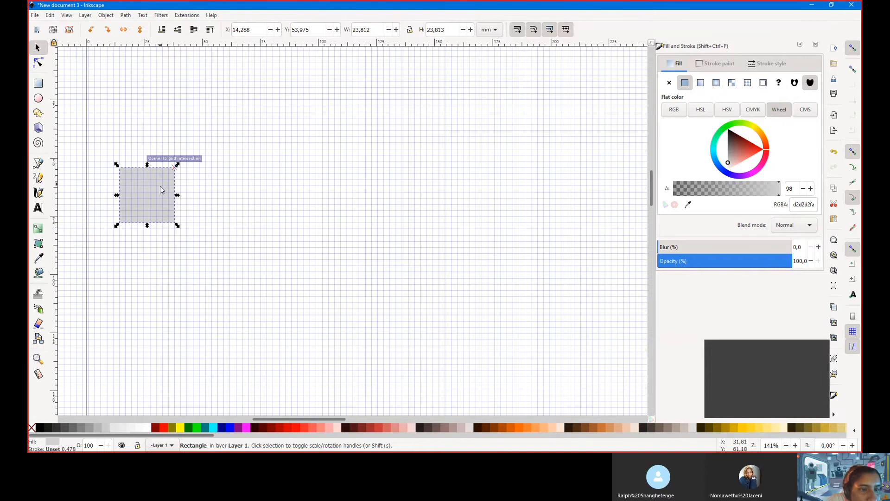
pyautogui.scroll(1, 160, 185)
pyautogui.scroll(2, 160, 186)
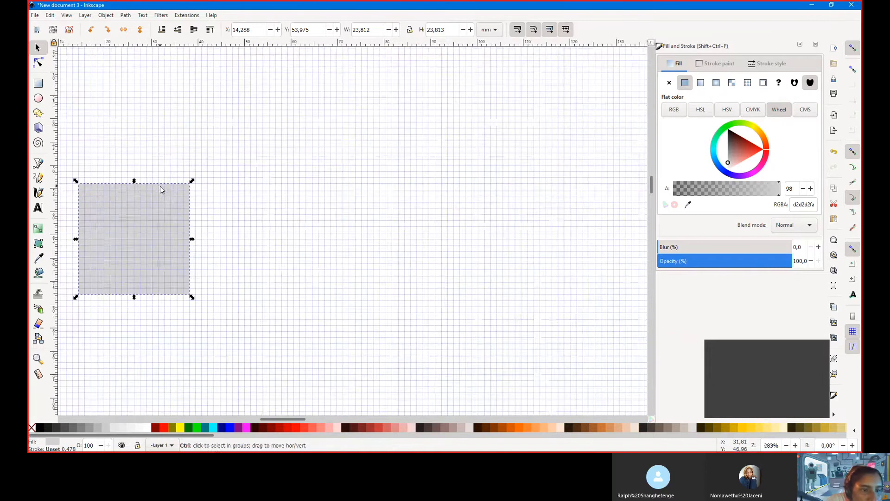
pyautogui.hscroll(-2, 161, 187)
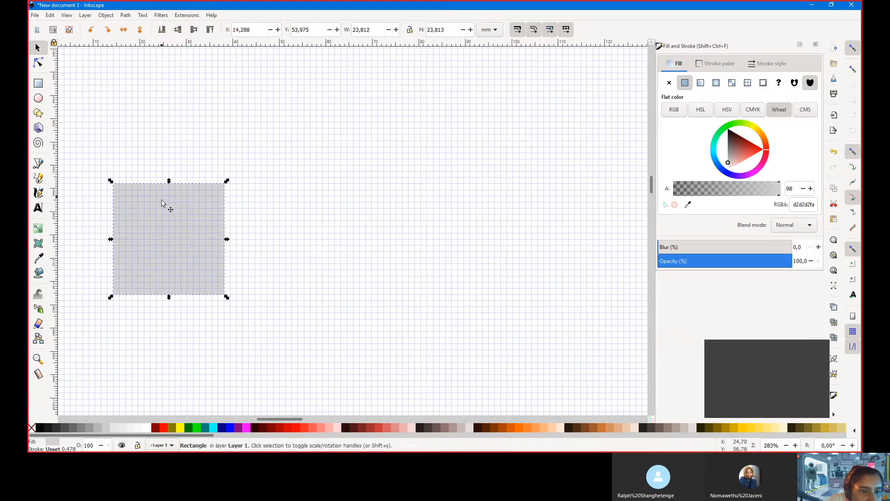
pyautogui.scroll(2, 163, 203)
pyautogui.keyDown('ctrl'); pyautogui.scroll(-3, 163, 204); pyautogui.keyUp('ctrl')
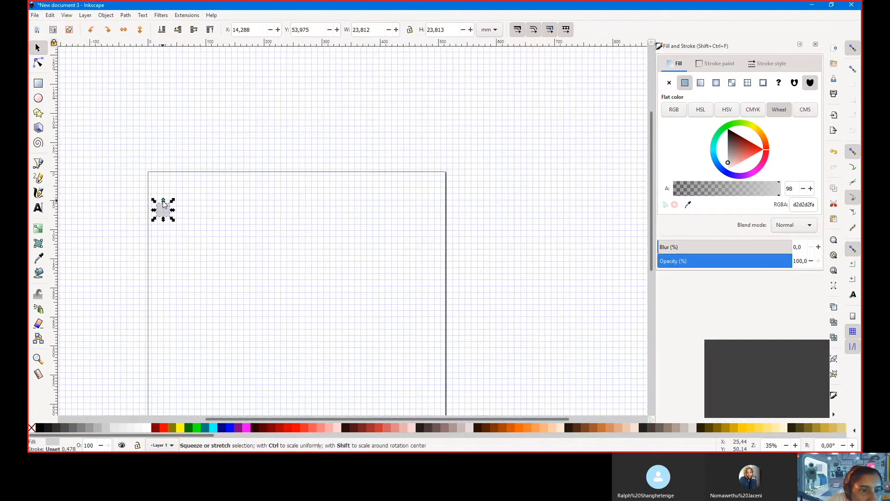
pyautogui.scroll(1, 171, 203)
pyautogui.keyDown('ctrl'); pyautogui.scroll(2, 171, 219); pyautogui.keyUp('ctrl')
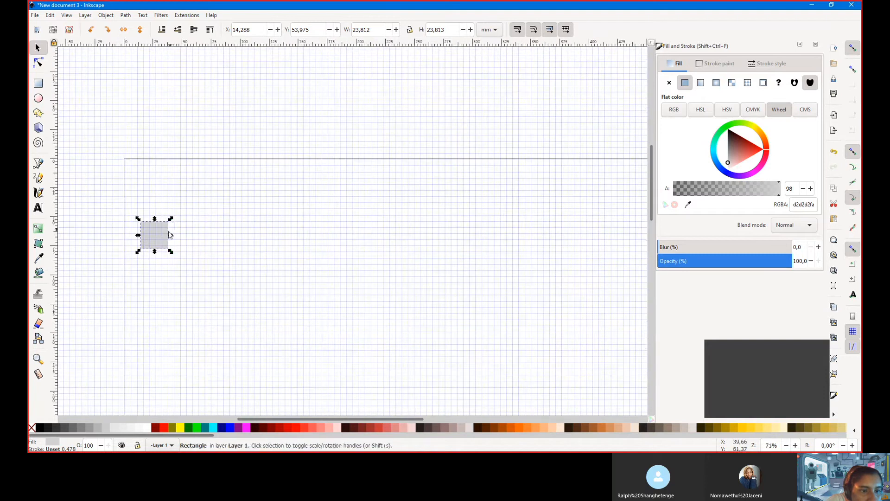
pyautogui.scroll(2, 168, 232)
pyautogui.scroll(-3, 169, 234)
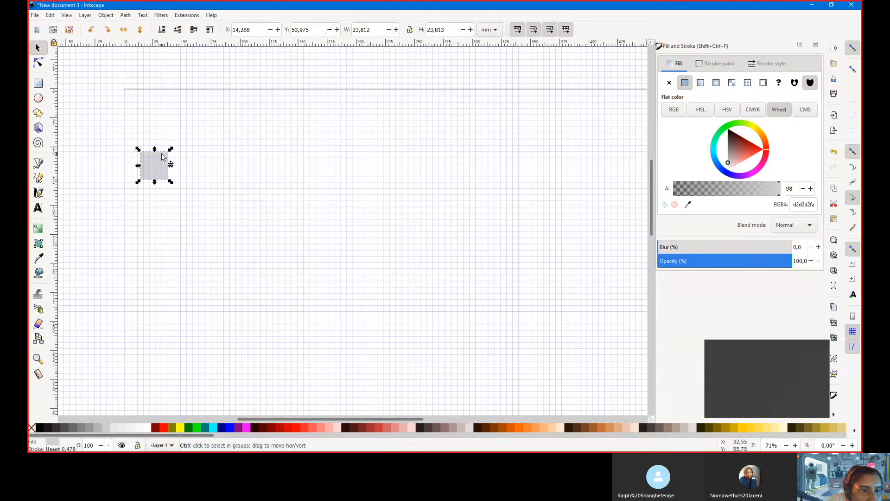
pyautogui.keyDown('ctrl'); pyautogui.scroll(1, 167, 182); pyautogui.keyUp('ctrl')
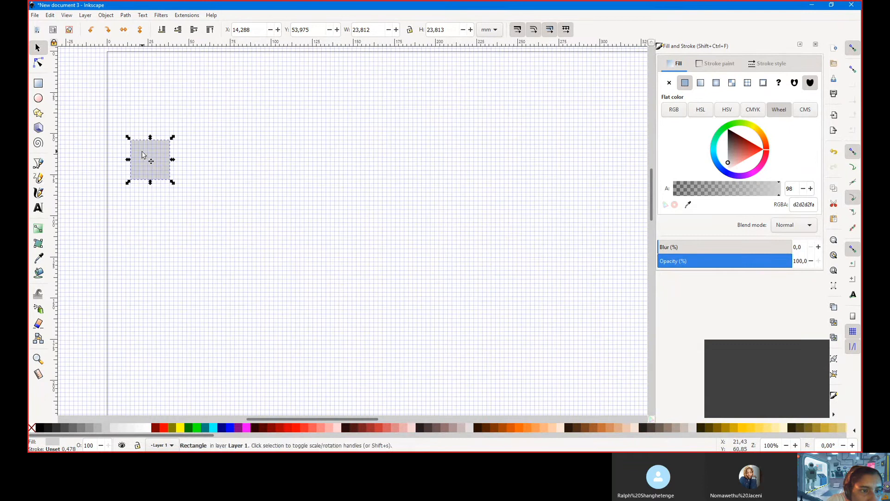
pyautogui.keyDown('ctrl'); pyautogui.scroll(-1, 142, 155); pyautogui.keyUp('ctrl')
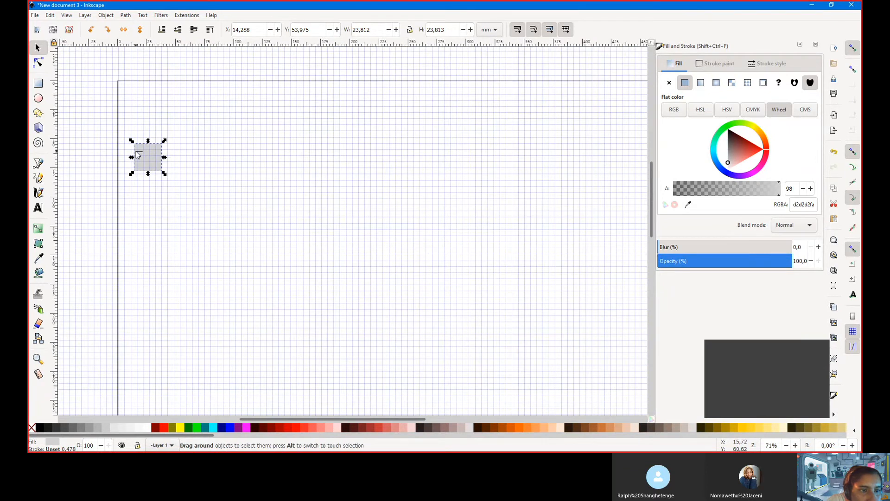
pyautogui.press('Escape')
pyautogui.click(150, 156)
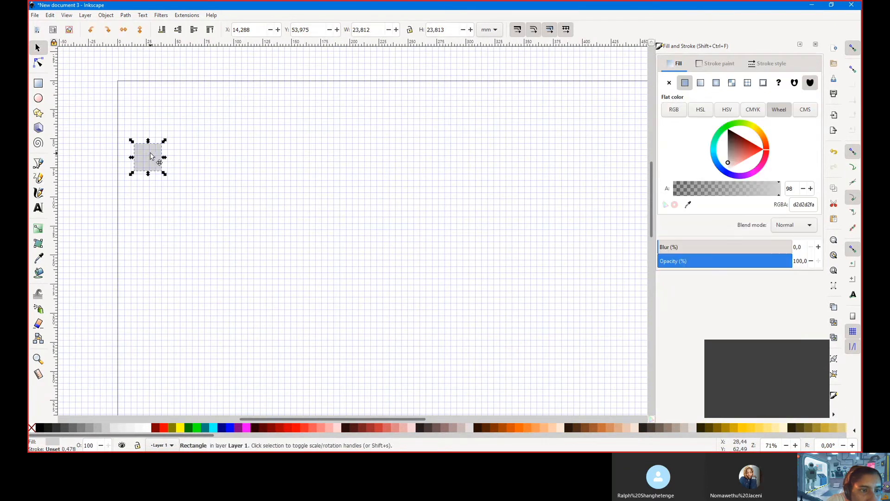
pyautogui.moveTo(150, 157)
pyautogui.mouseDown()
pyautogui.moveTo(131, 156)
pyautogui.moveTo(156, 183)
pyautogui.mouseUp()
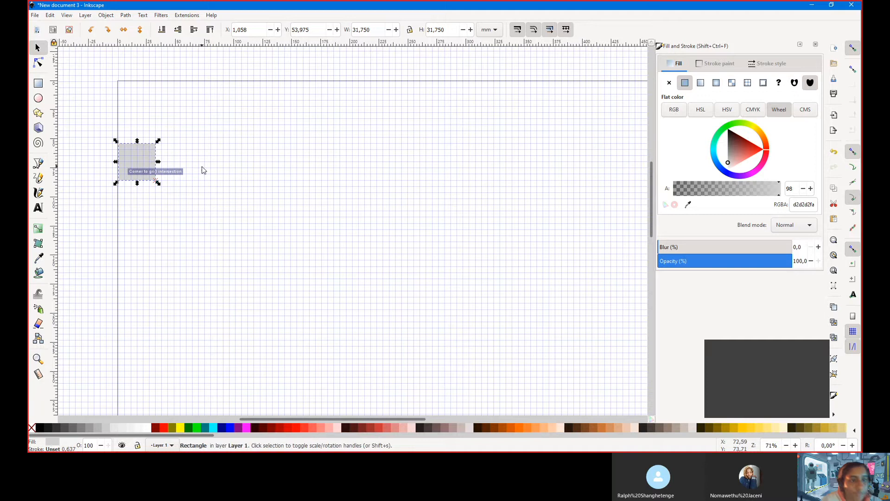
# Give the square a flat brown fill of RGBA 935d20fa
pyautogui.click(67, 149)
pyautogui.click(145, 165)
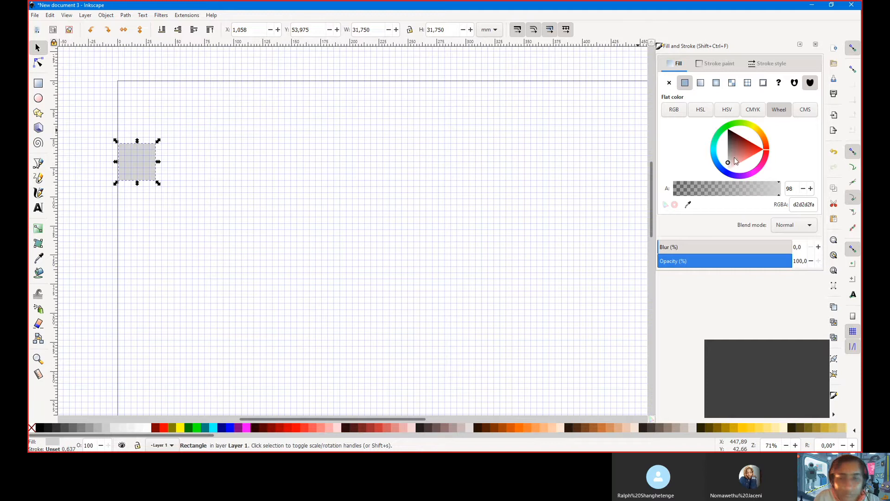
pyautogui.click(737, 153)
pyautogui.click(739, 144)
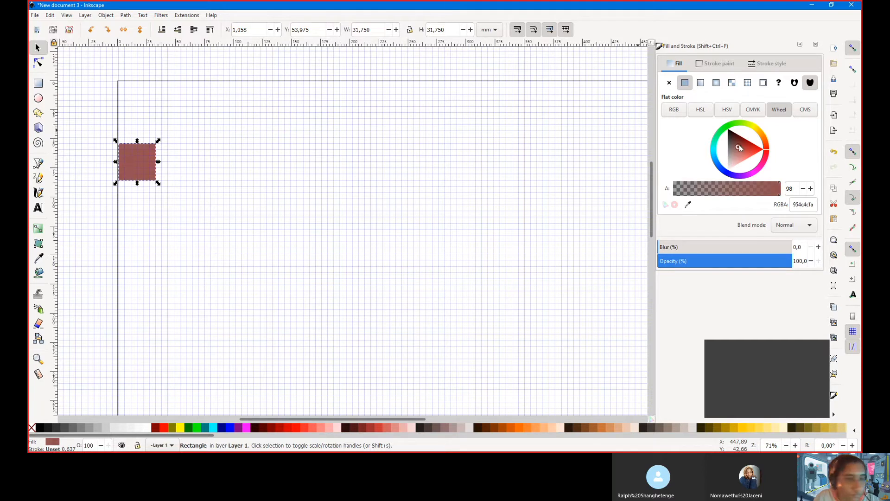
pyautogui.moveTo(739, 143)
pyautogui.mouseDown()
pyautogui.moveTo(733, 152)
pyautogui.moveTo(765, 148)
pyautogui.moveTo(765, 138)
pyautogui.moveTo(742, 146)
pyautogui.moveTo(734, 142)
pyautogui.moveTo(739, 133)
pyautogui.moveTo(740, 141)
pyautogui.mouseUp()
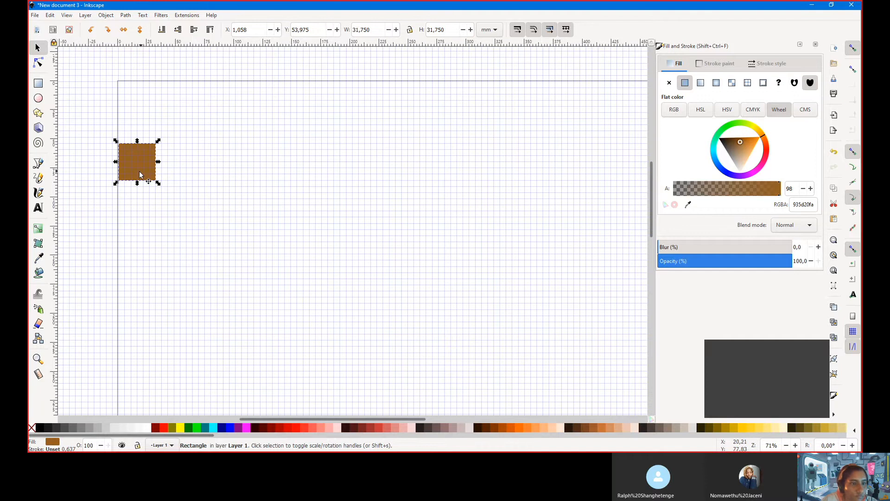
pyautogui.keyDown('ctrl'); pyautogui.scroll(3, 138, 176); pyautogui.keyUp('ctrl')
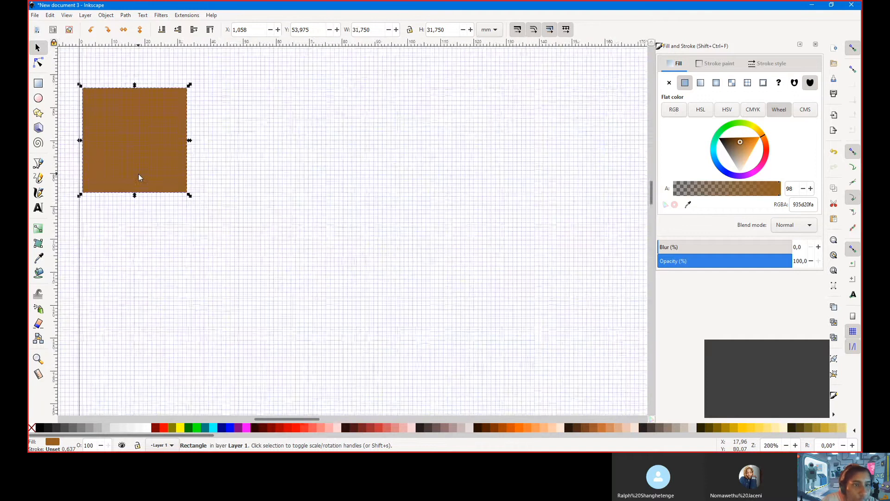
# Move the brown square about 8 mm right to X 8.996 mm and deselect it
pyautogui.scroll(3, 124, 173)
pyautogui.keyDown('ctrl'); pyautogui.scroll(-2, 121, 179); pyautogui.keyUp('ctrl')
pyautogui.keyDown('ctrl'); pyautogui.scroll(3, 119, 179); pyautogui.keyUp('ctrl')
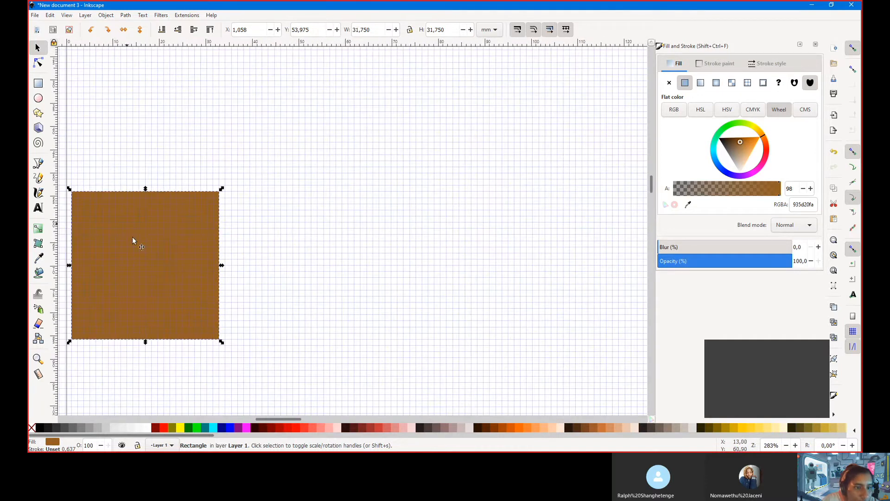
pyautogui.scroll(-3, 132, 238)
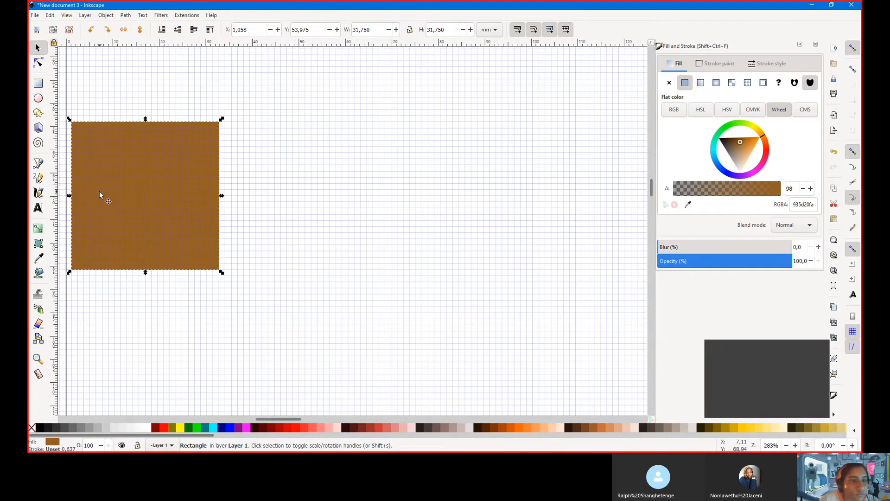
pyautogui.moveTo(108, 191); pyautogui.dragTo(137, 192)
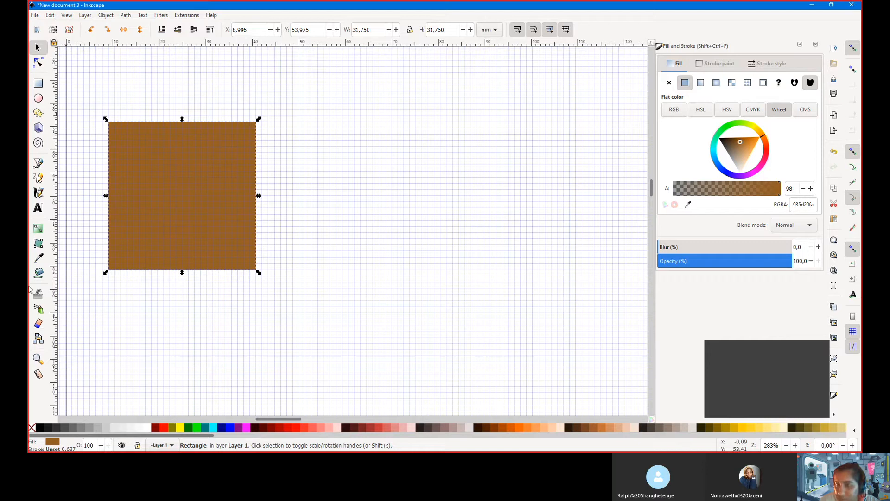
pyautogui.click(77, 133)
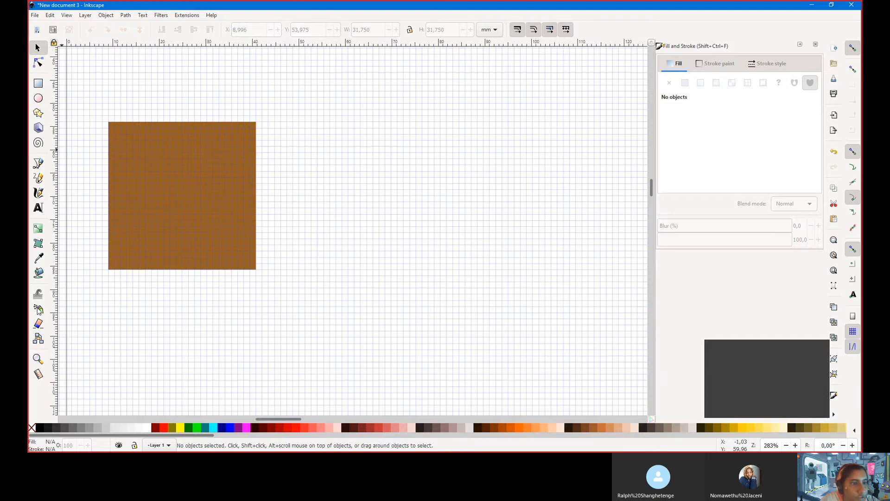
# Start a pen path left of the square's top and draw the first zigzag teeth
pyautogui.click(40, 167)
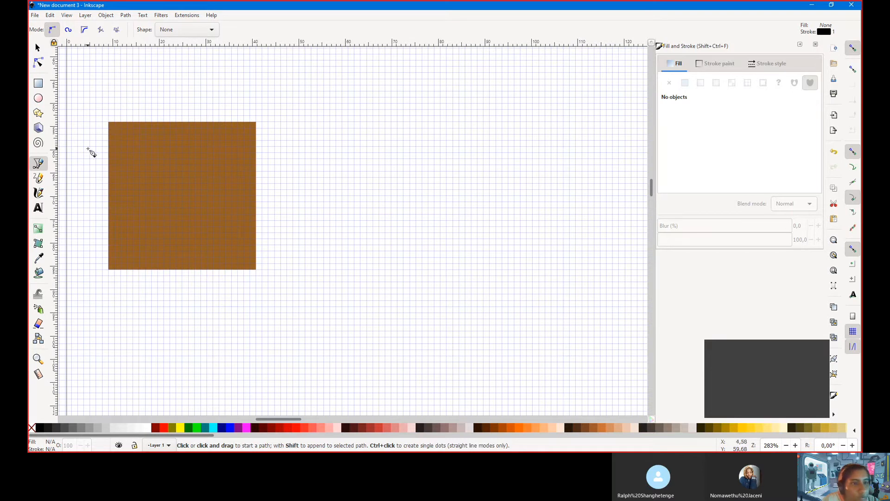
pyautogui.click(91, 141)
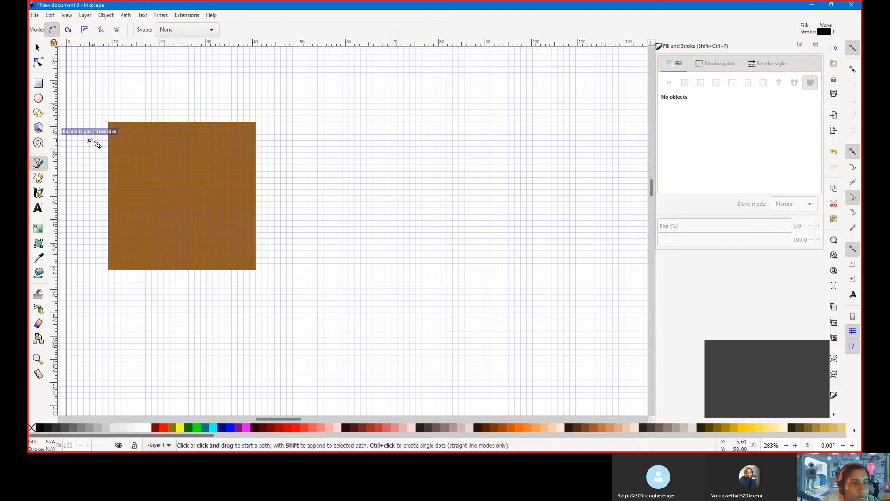
pyautogui.moveTo(90, 140); pyautogui.dragTo(108, 131)
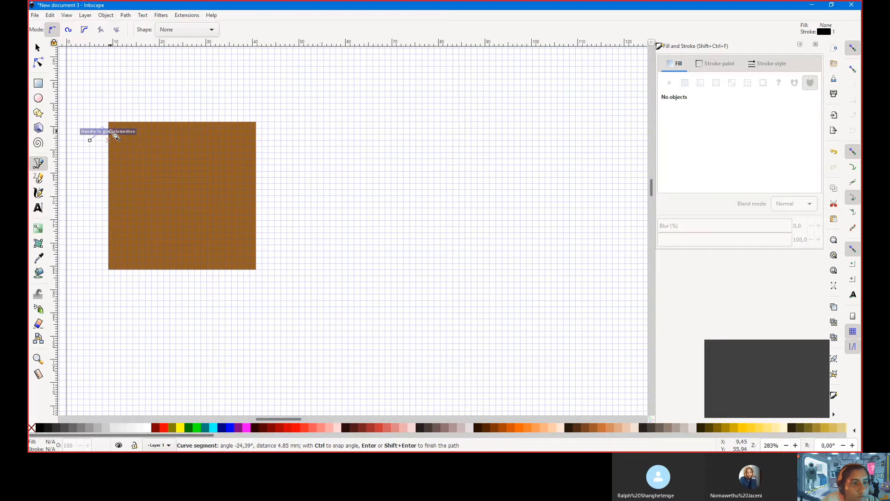
pyautogui.click(105, 131)
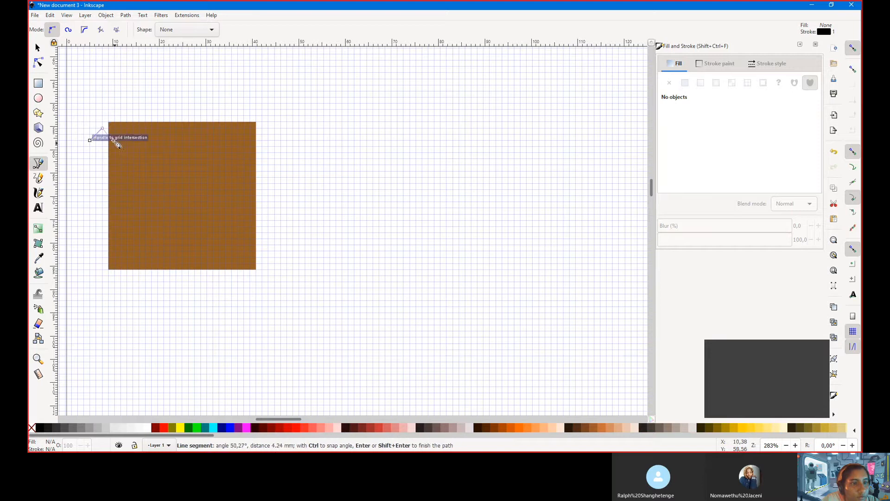
pyautogui.click(114, 135)
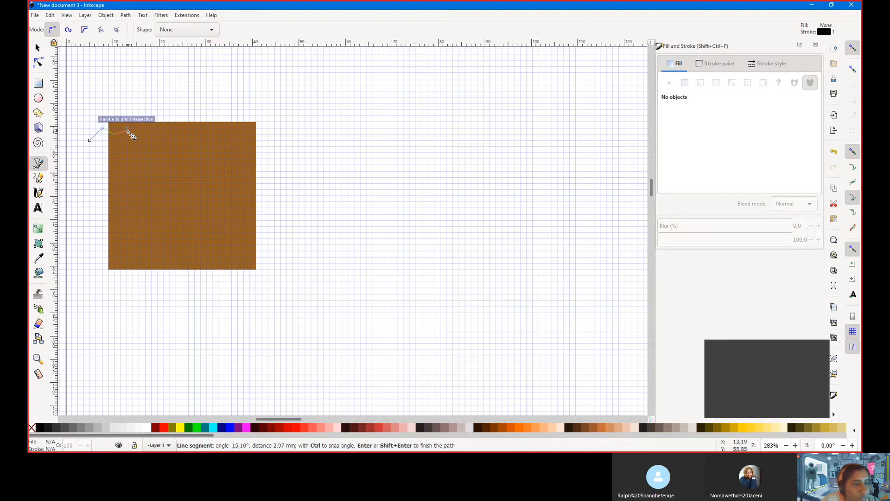
pyautogui.click(126, 144)
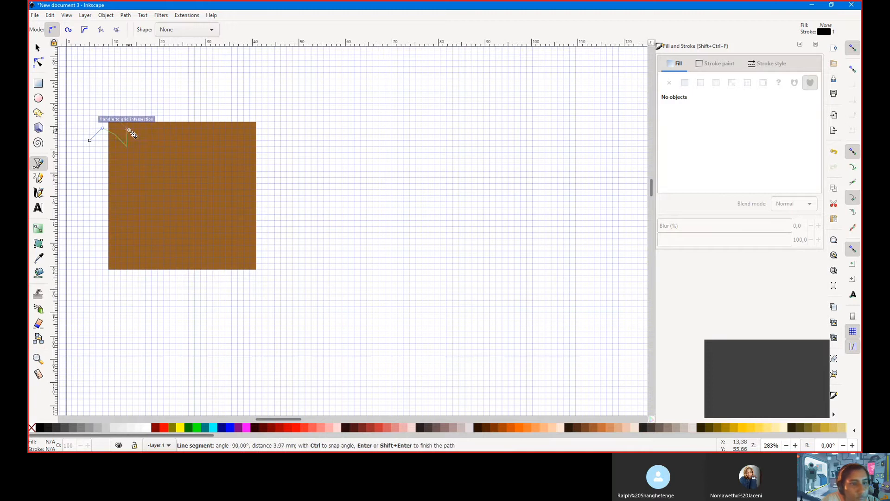
pyautogui.click(127, 130)
pyautogui.click(144, 143)
pyautogui.click(144, 133)
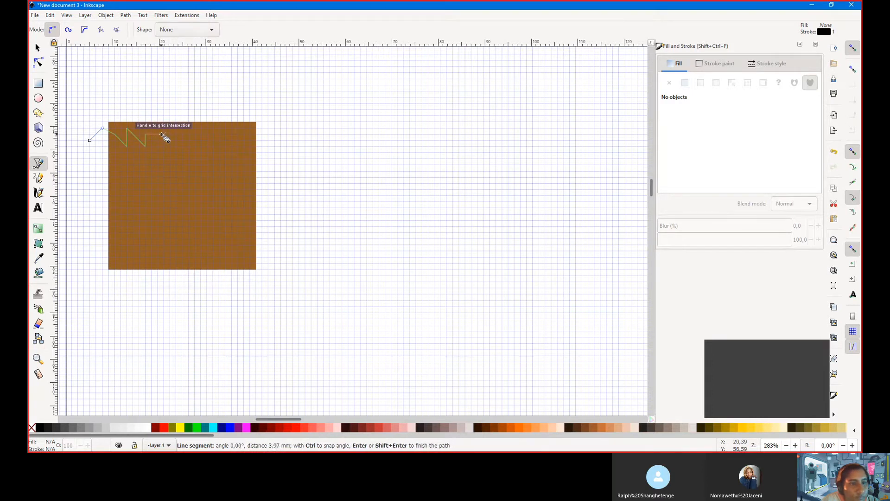
pyautogui.click(157, 146)
pyautogui.click(165, 138)
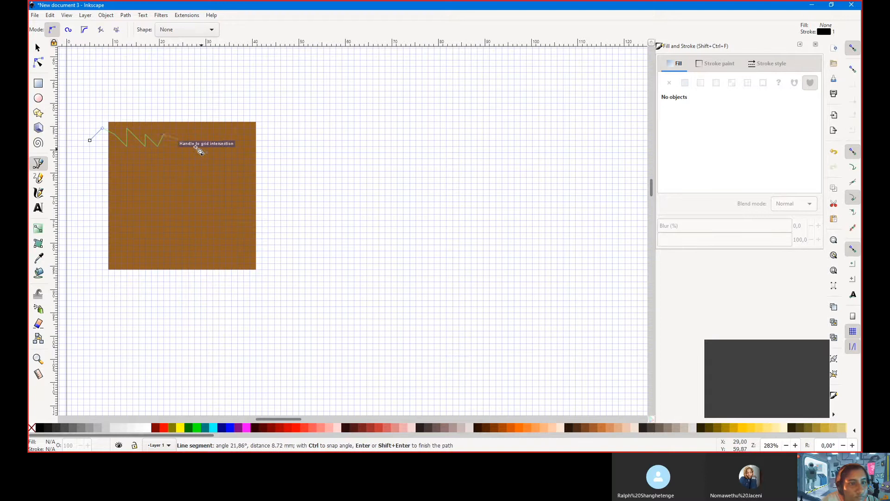
# Continue the zigzag to the right edge and close the outline back above the square
pyautogui.click(179, 146)
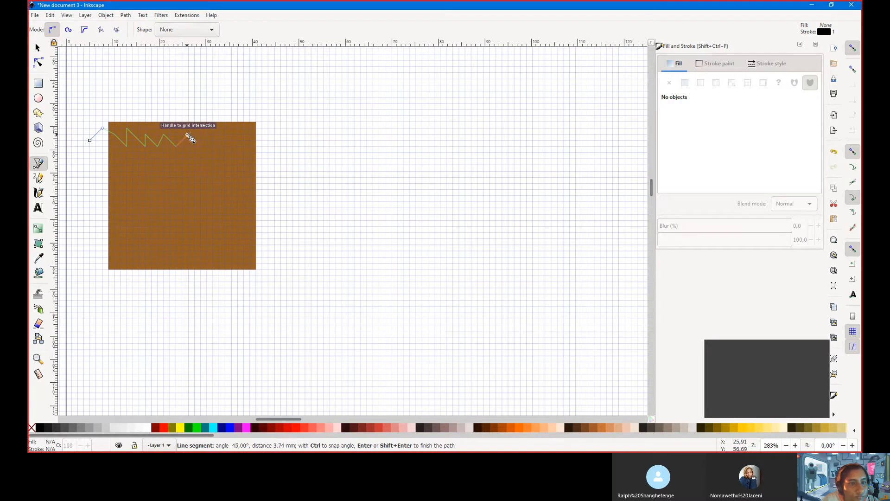
pyautogui.click(188, 135)
pyautogui.click(202, 147)
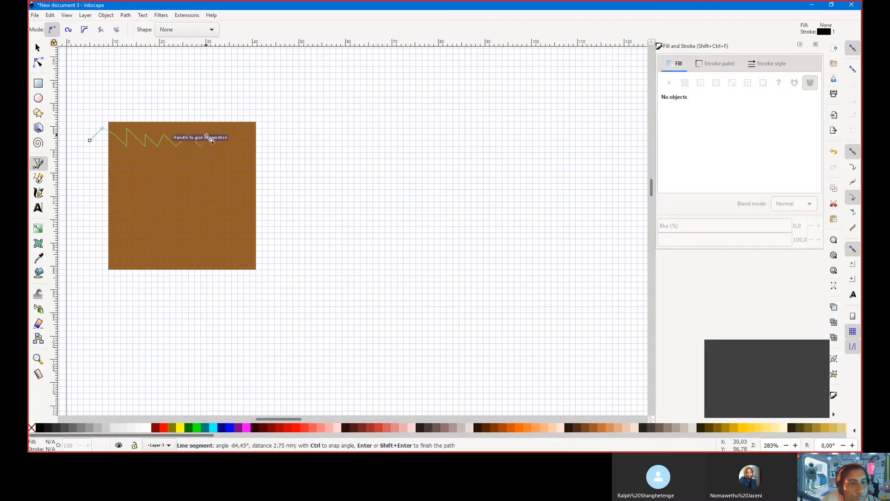
pyautogui.click(208, 134)
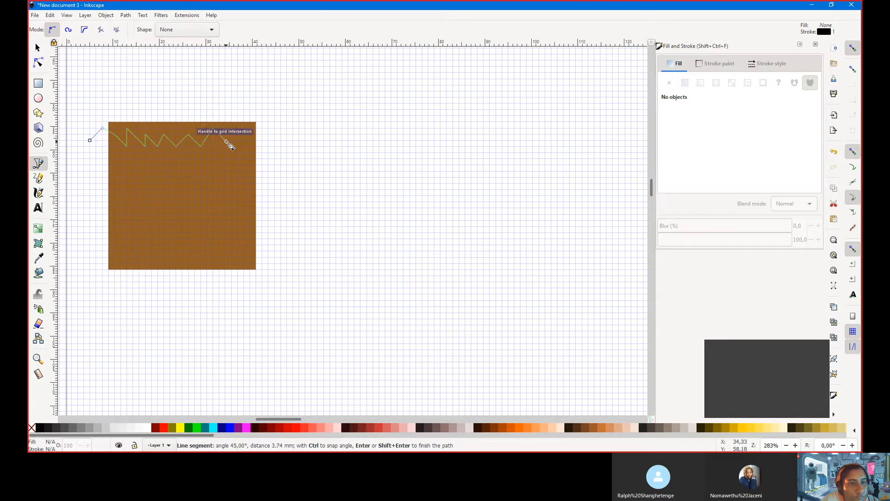
pyautogui.click(227, 141)
pyautogui.click(238, 130)
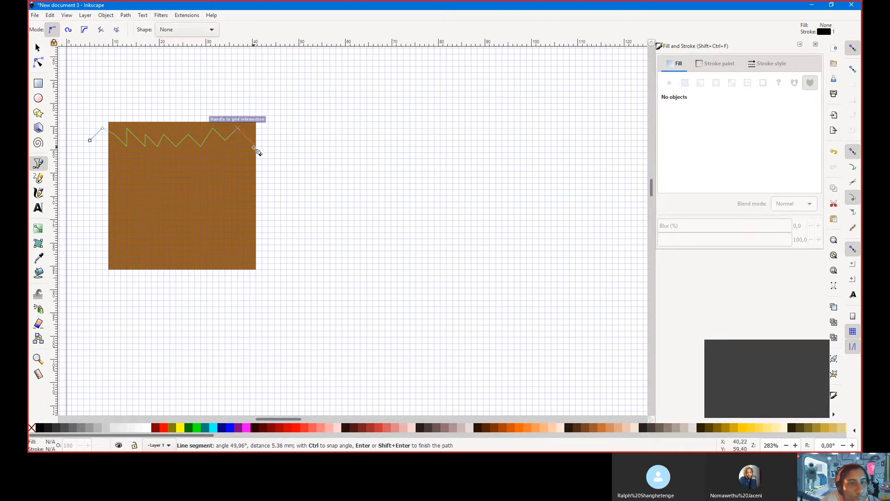
pyautogui.click(250, 141)
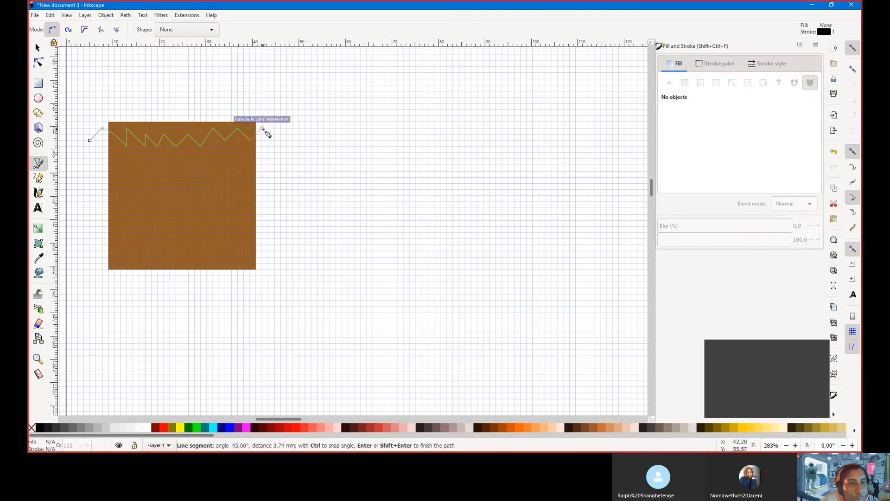
pyautogui.click(268, 134)
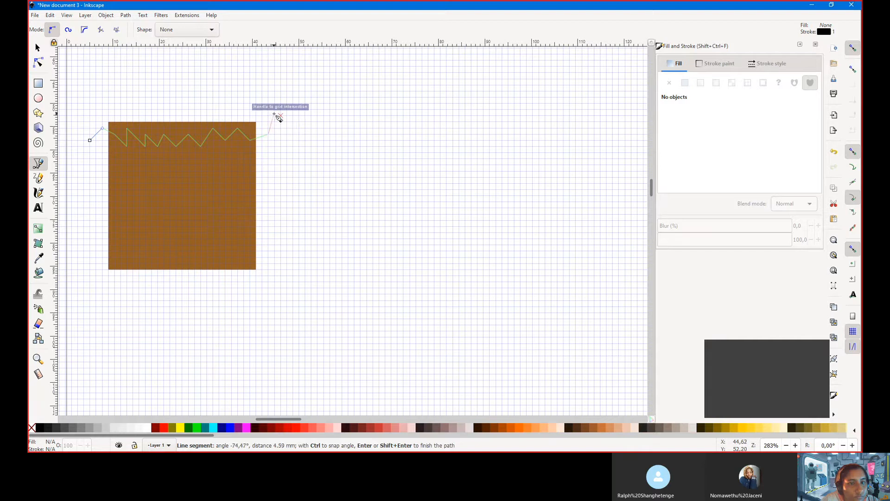
pyautogui.click(274, 115)
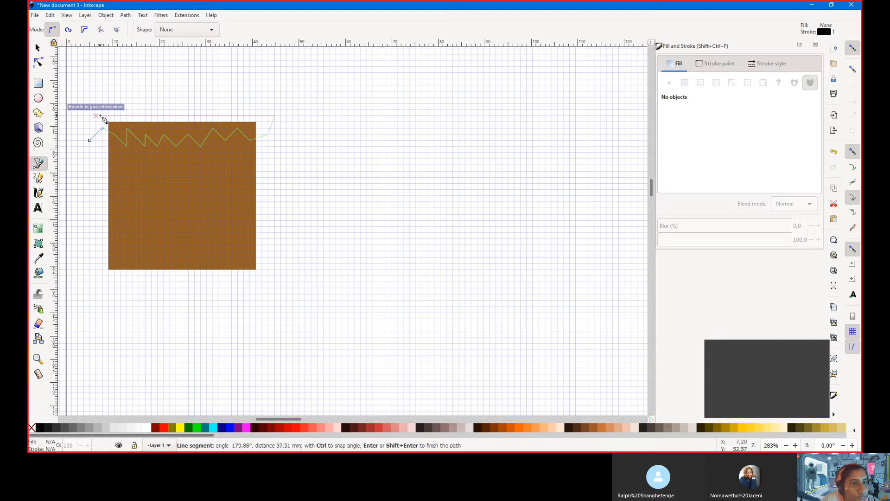
pyautogui.click(102, 116)
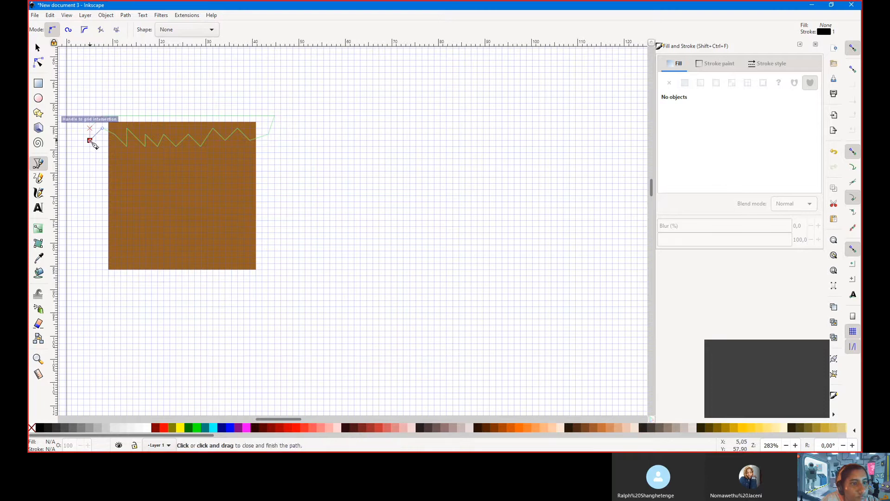
pyautogui.click(90, 141)
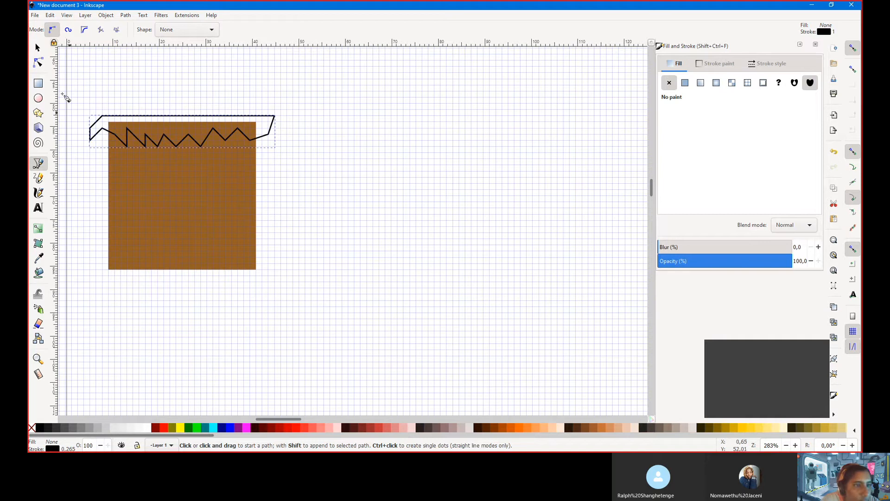
# Fill the grass shape green and set its stroke to the same 7cc963ff
pyautogui.click(38, 47)
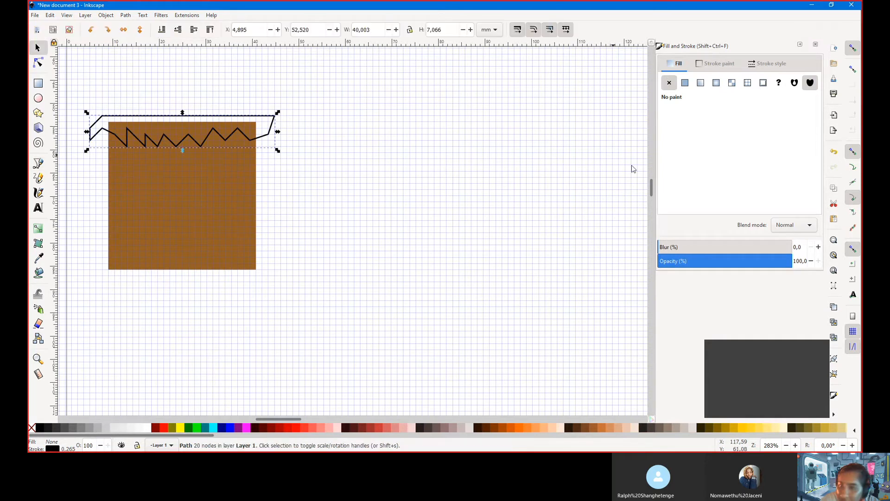
pyautogui.click(686, 83)
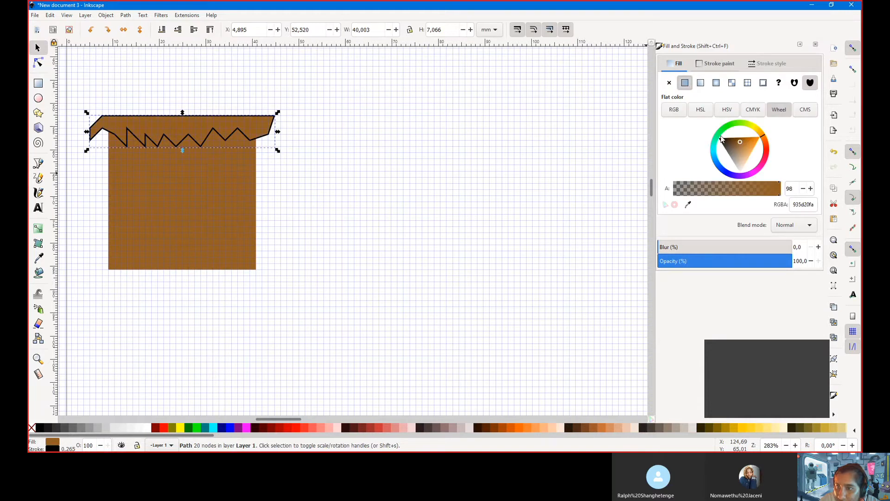
pyautogui.moveTo(763, 135)
pyautogui.mouseDown()
pyautogui.moveTo(737, 126)
pyautogui.moveTo(743, 146)
pyautogui.mouseUp()
pyautogui.click(702, 84)
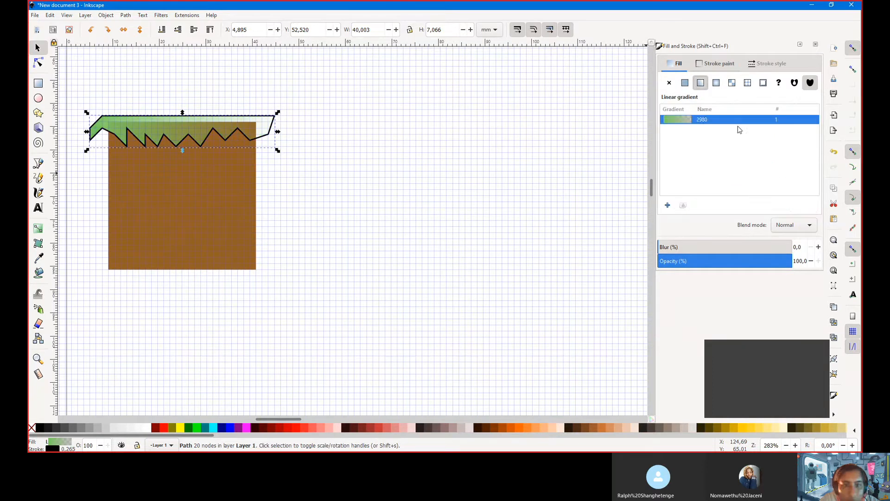
pyautogui.click(689, 83)
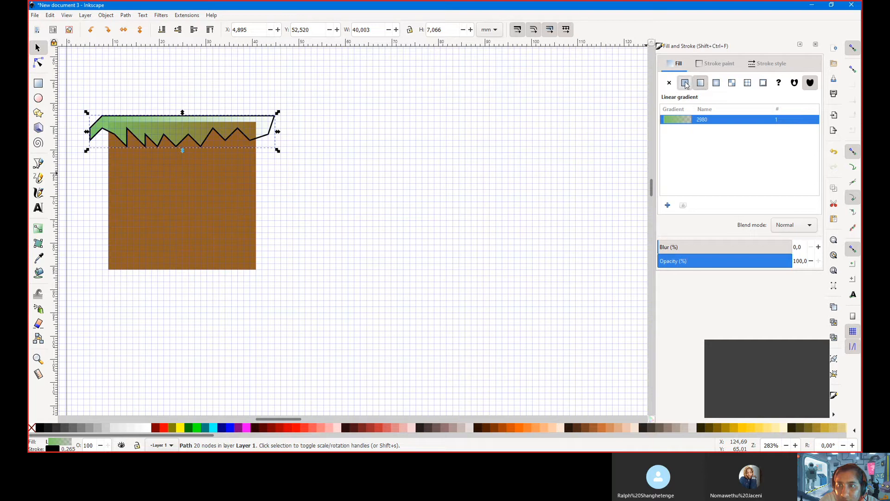
pyautogui.click(708, 65)
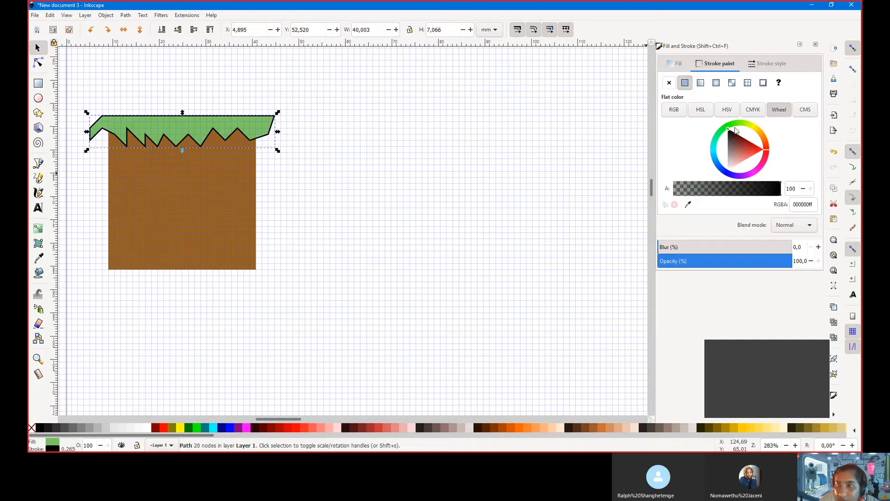
pyautogui.click(680, 66)
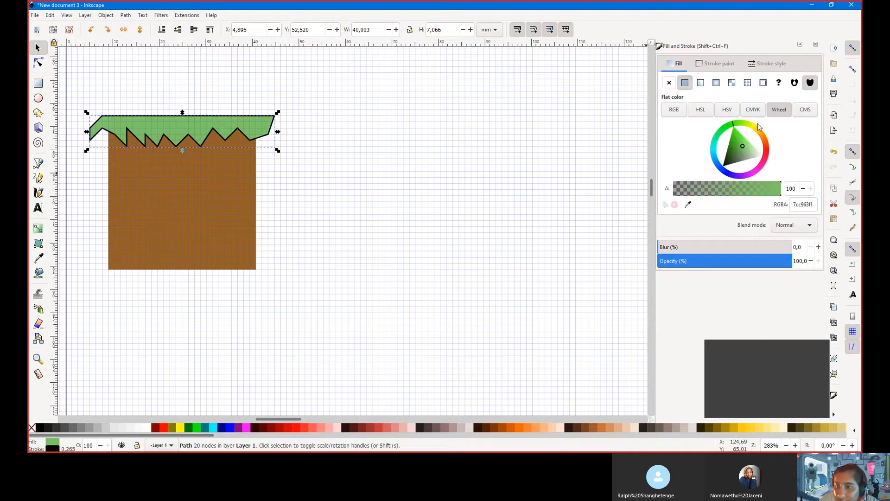
pyautogui.click(808, 205)
pyautogui.hotkey('ctrl', 'c')
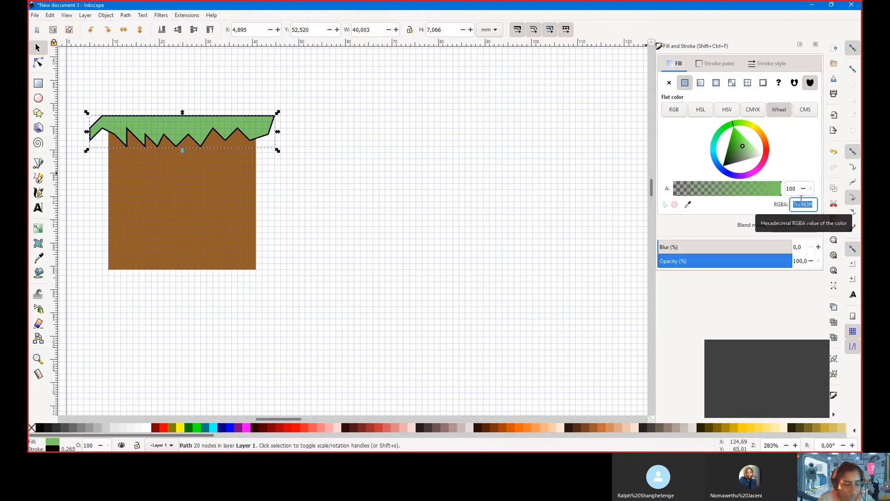
pyautogui.click(701, 68)
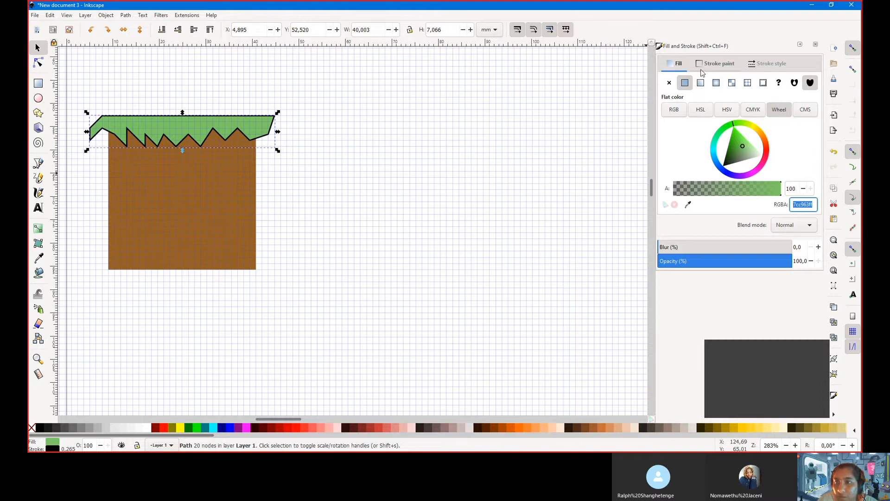
pyautogui.click(799, 204)
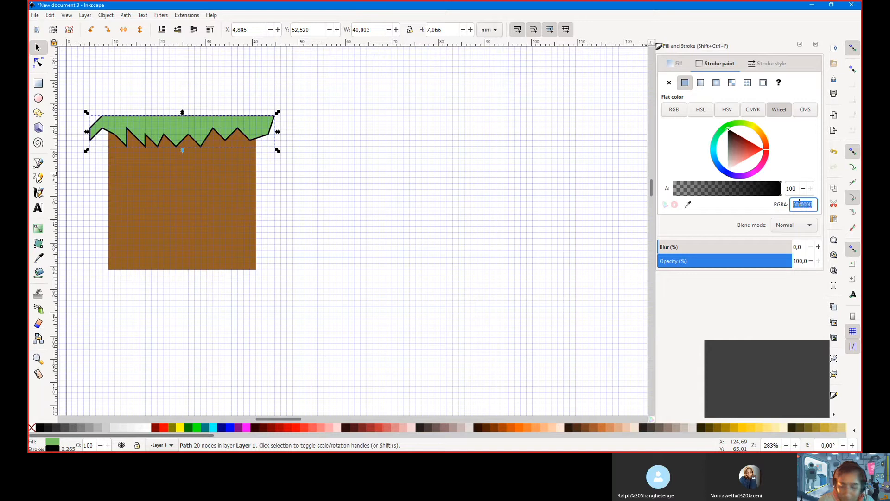
pyautogui.hotkey('ctrl', 'v')
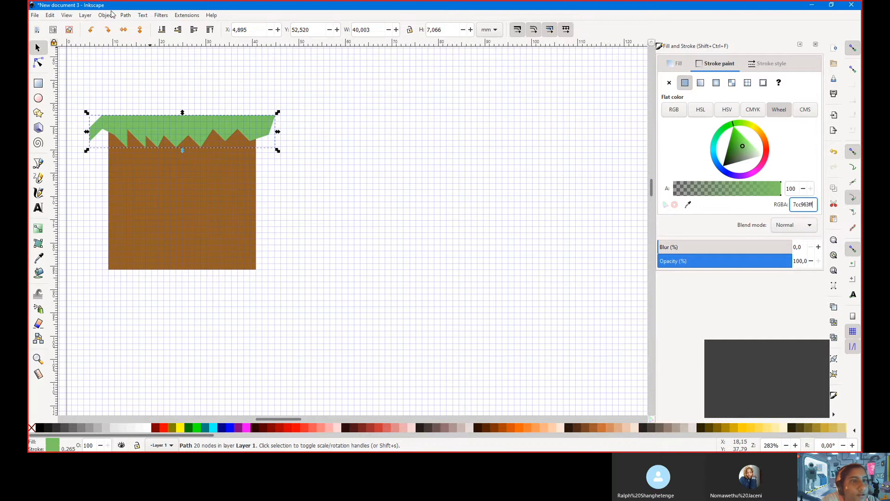
# Convert the grass to a path and nudge its lower-left node down
pyautogui.click(124, 15)
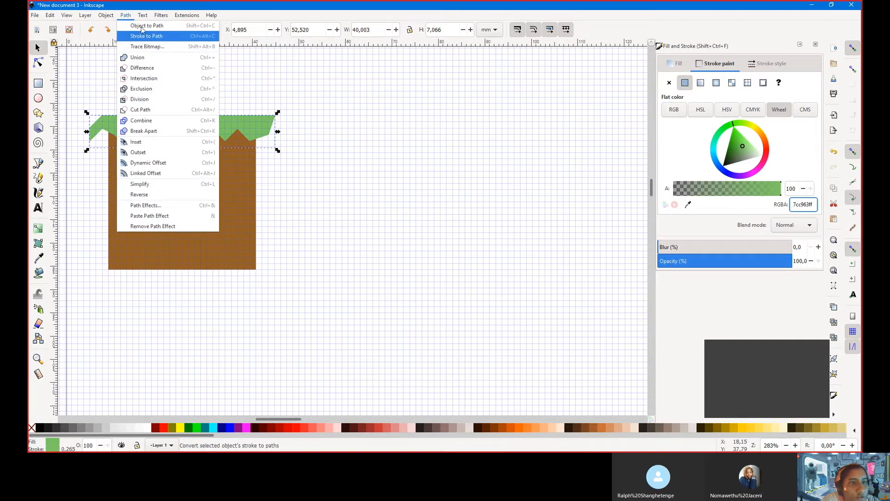
pyautogui.click(141, 26)
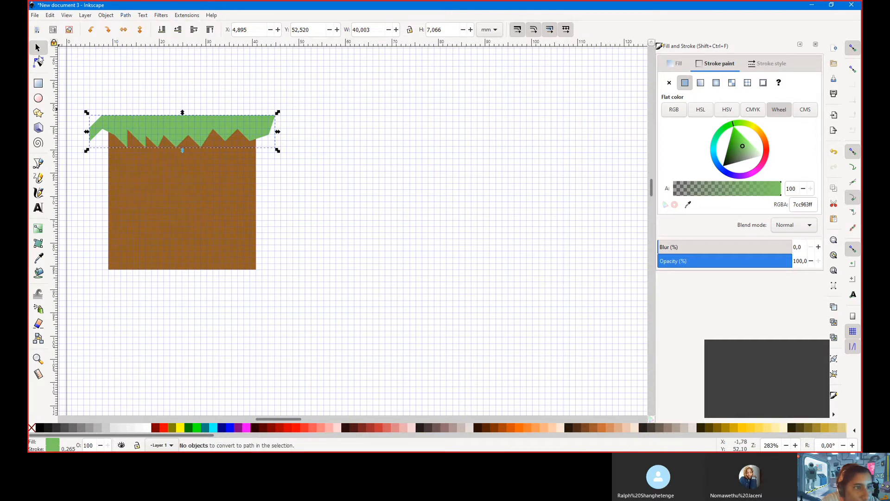
pyautogui.click(38, 62)
pyautogui.moveTo(92, 143); pyautogui.dragTo(93, 152)
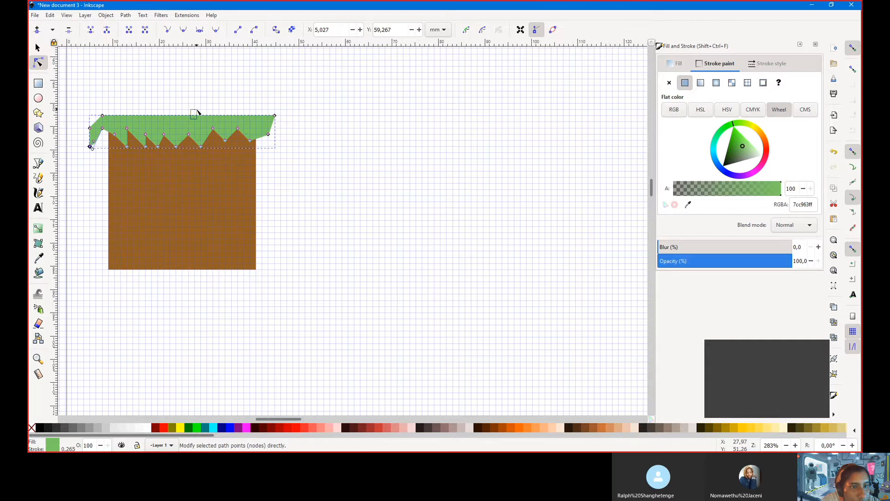
# Lower the grass strip slightly and bend its top-right corner down into a curve
pyautogui.click(197, 111)
pyautogui.click(39, 49)
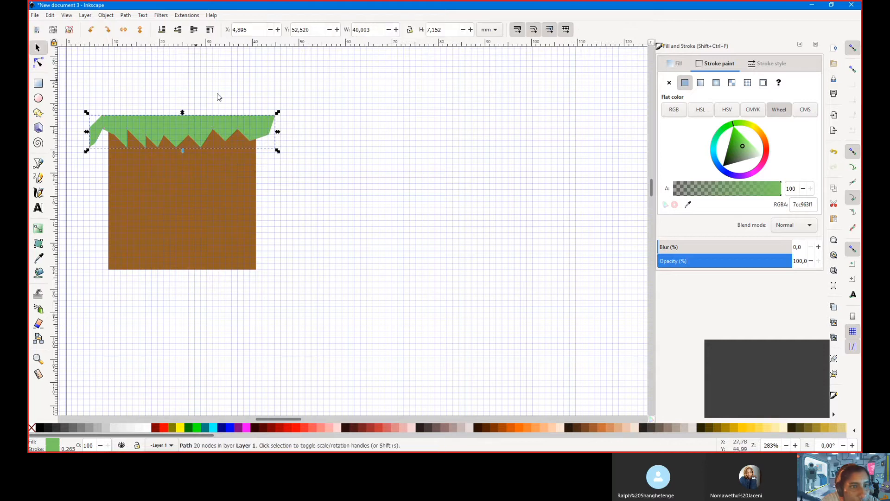
pyautogui.moveTo(211, 125)
pyautogui.mouseDown()
pyautogui.moveTo(394, 88)
pyautogui.moveTo(210, 124)
pyautogui.mouseUp()
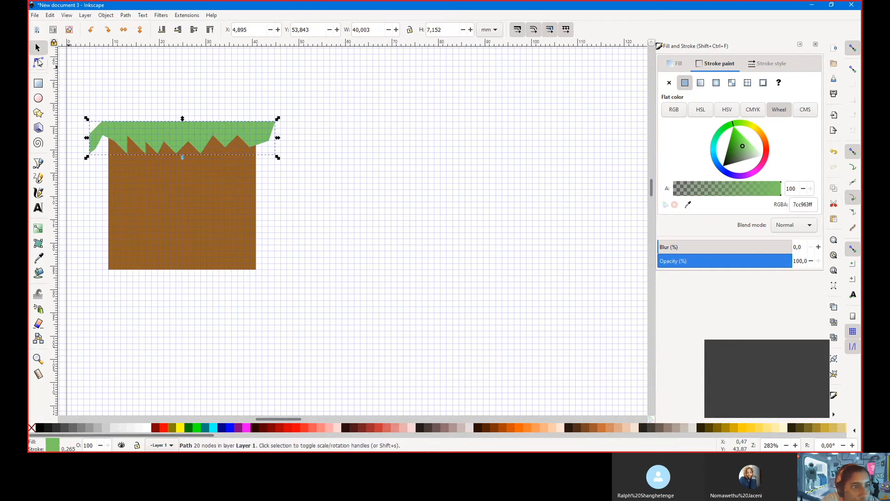
pyautogui.click(39, 62)
pyautogui.moveTo(275, 123)
pyautogui.mouseDown()
pyautogui.moveTo(256, 122)
pyautogui.moveTo(251, 156)
pyautogui.moveTo(266, 122)
pyautogui.moveTo(265, 136)
pyautogui.mouseUp()
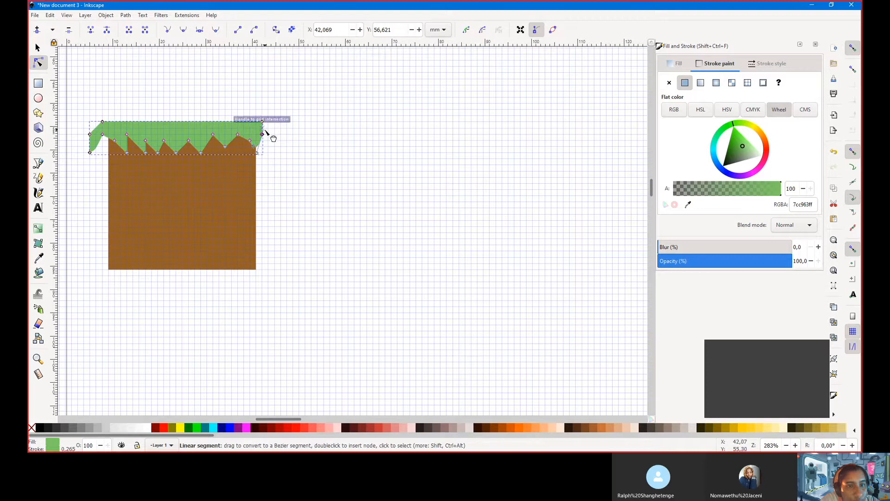
pyautogui.moveTo(266, 131)
pyautogui.mouseDown()
pyautogui.moveTo(270, 141)
pyautogui.moveTo(254, 140)
pyautogui.moveTo(264, 150)
pyautogui.moveTo(251, 141)
pyautogui.mouseUp()
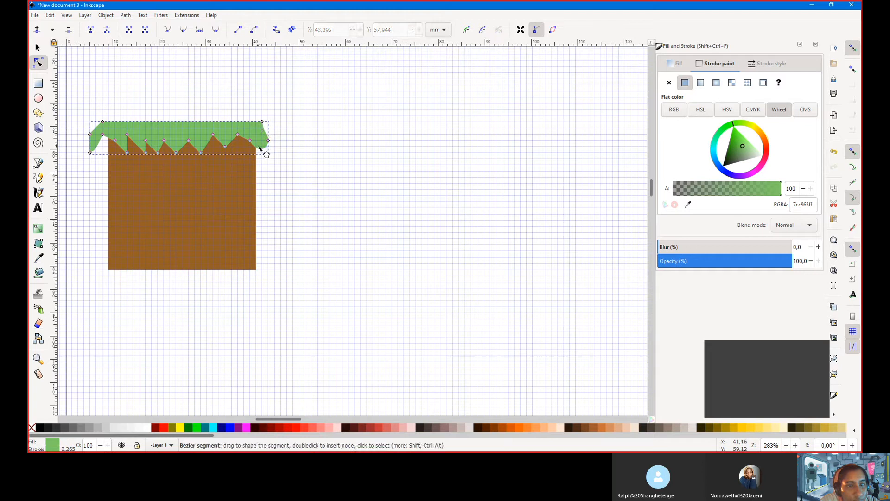
# Droop the right-end curve and round the nearby teeth by shifting peak and valley nodes
pyautogui.click(261, 149)
pyautogui.moveTo(262, 148); pyautogui.dragTo(263, 152)
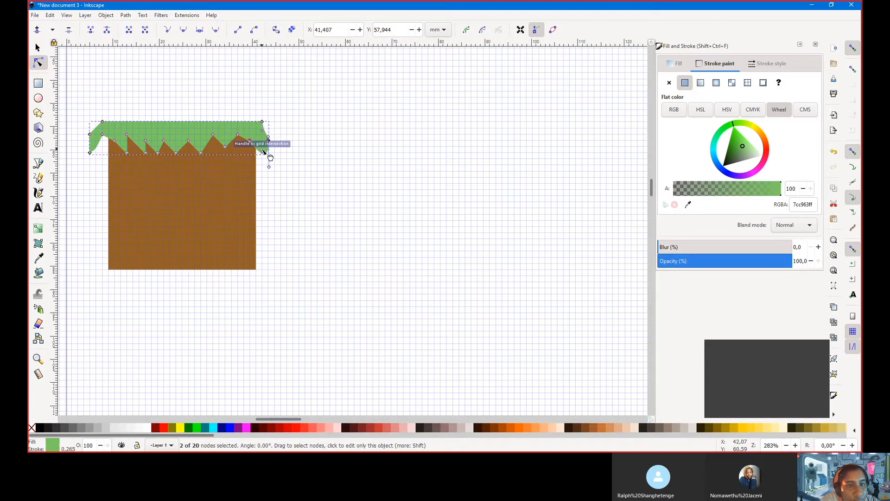
pyautogui.click(238, 137)
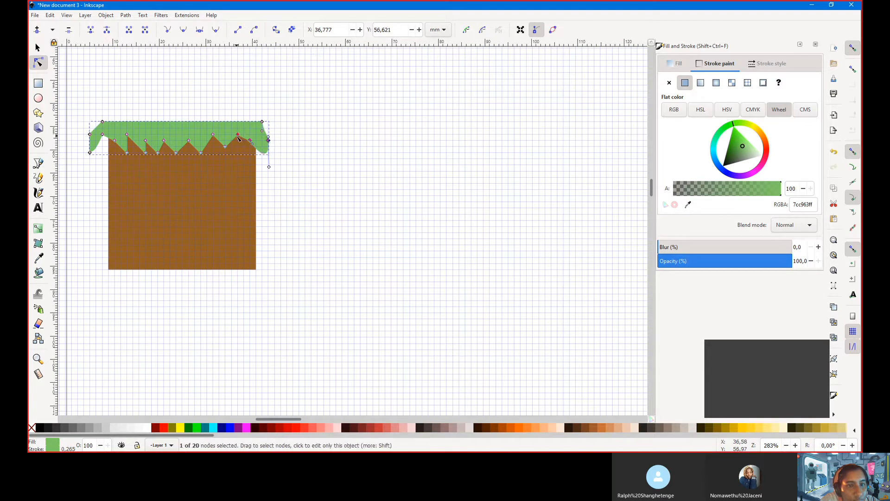
pyautogui.moveTo(218, 143); pyautogui.dragTo(251, 134)
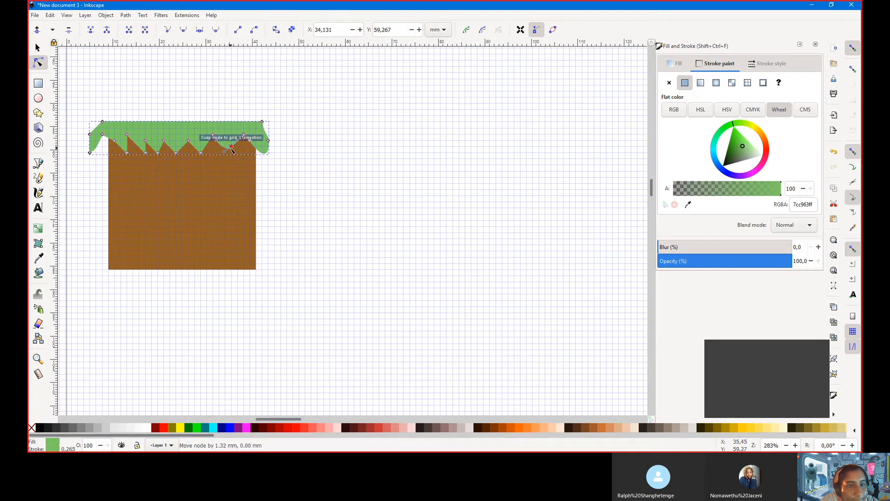
pyautogui.click(225, 147)
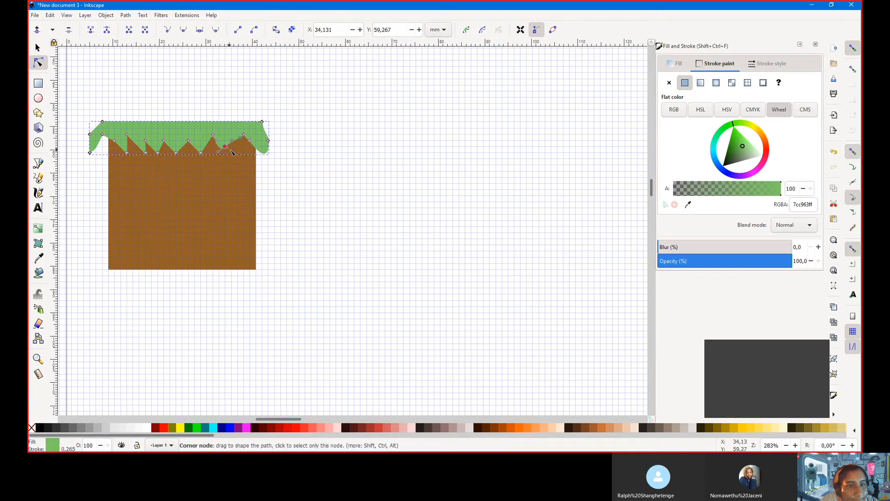
pyautogui.moveTo(227, 147); pyautogui.dragTo(234, 147)
pyautogui.moveTo(213, 135); pyautogui.dragTo(219, 134)
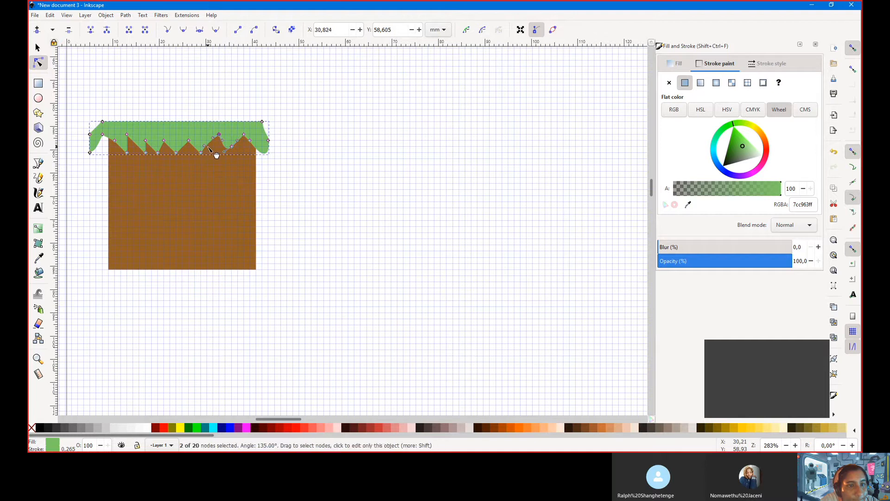
pyautogui.moveTo(216, 154); pyautogui.dragTo(186, 148)
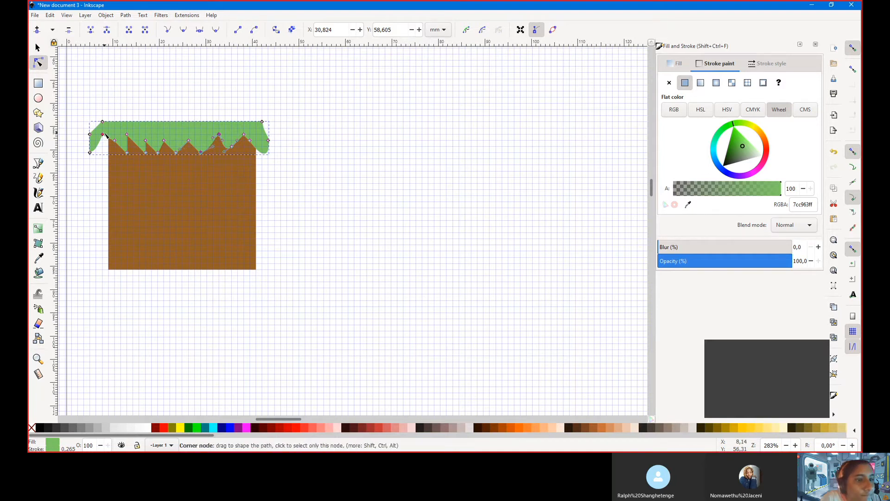
# Lower and curve two more grass teeth on the left into rounded waves
pyautogui.moveTo(103, 134)
pyautogui.mouseDown()
pyautogui.moveTo(111, 147)
pyautogui.moveTo(88, 157)
pyautogui.moveTo(103, 143)
pyautogui.moveTo(109, 157)
pyautogui.moveTo(114, 147)
pyautogui.mouseUp()
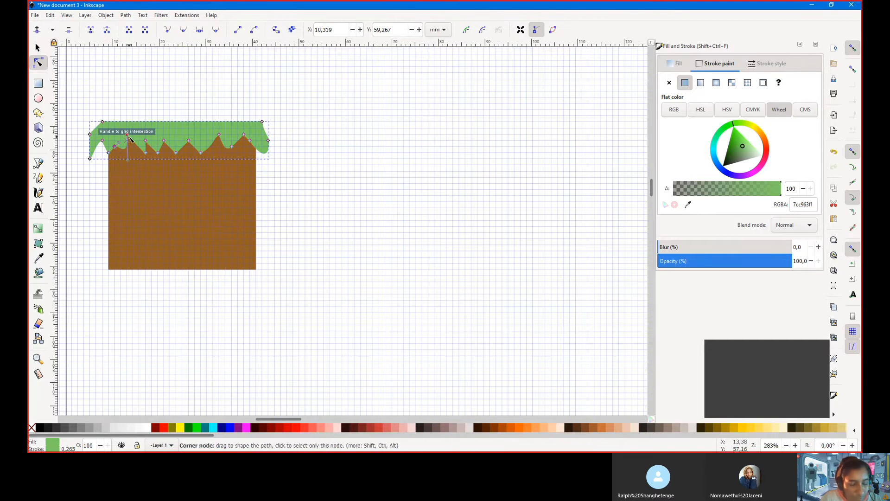
pyautogui.moveTo(130, 138); pyautogui.dragTo(158, 147)
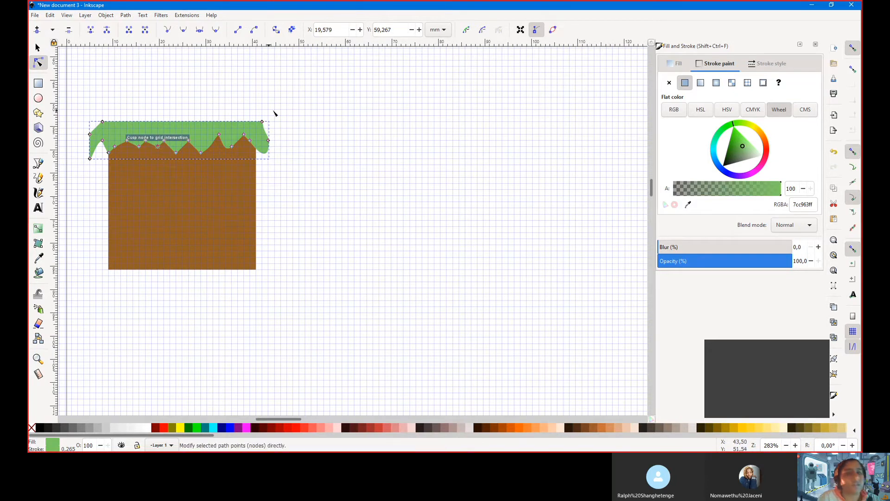
pyautogui.press('s')
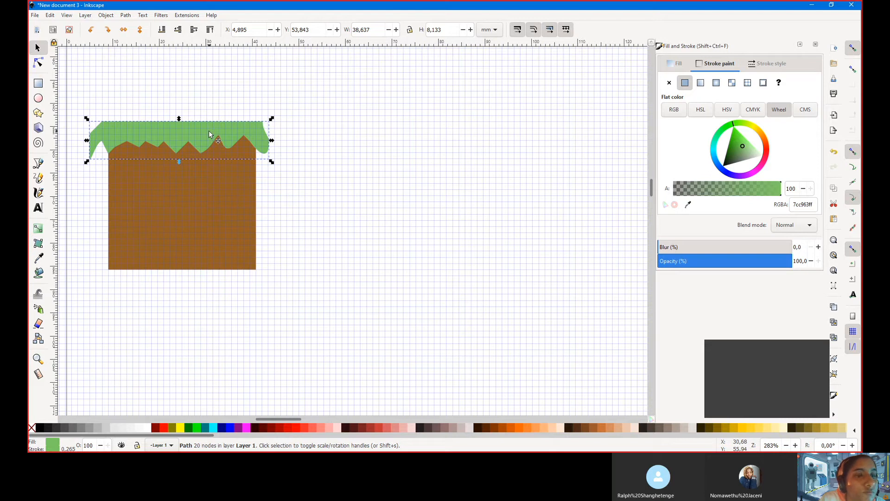
# Shrink the grass strip to about 35.628 × 5.706 mm and nudge it right to X 6.511
pyautogui.press('ctrl')
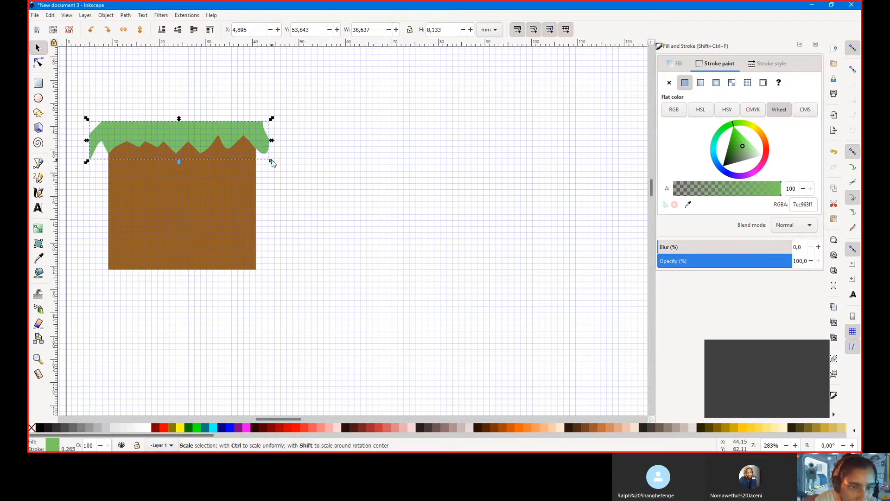
pyautogui.moveTo(272, 161); pyautogui.dragTo(260, 146)
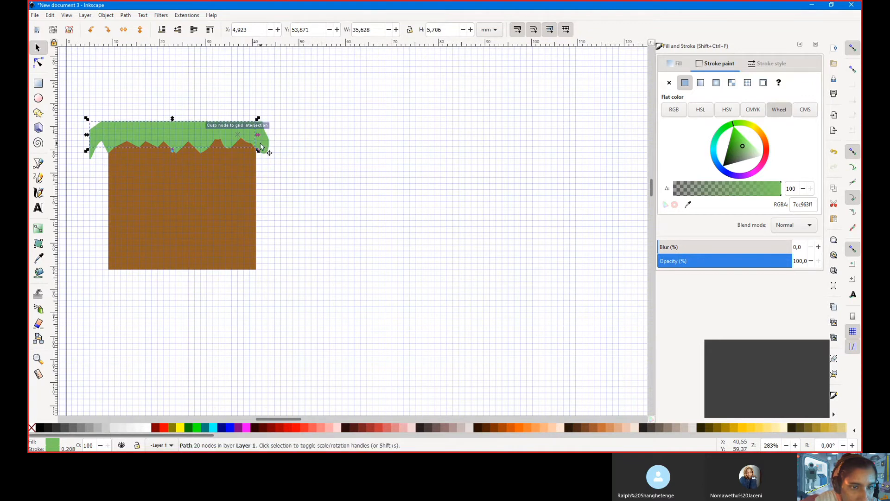
pyautogui.press('Right')
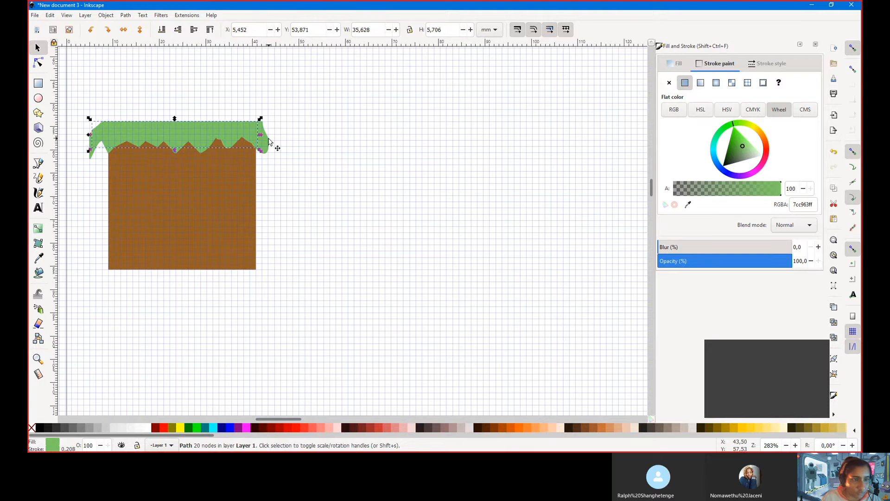
pyautogui.press('Right')
pyautogui.press('Right')
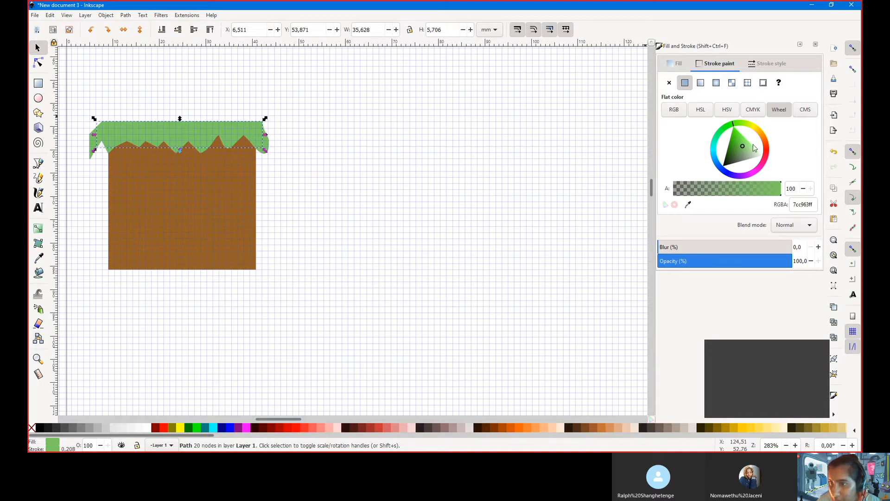
pyautogui.moveTo(742, 148); pyautogui.dragTo(733, 156)
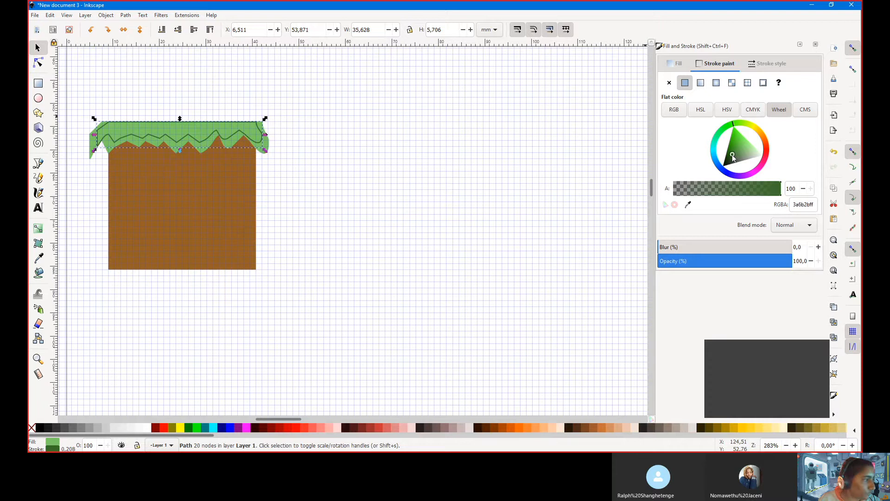
pyautogui.moveTo(733, 156); pyautogui.dragTo(736, 149)
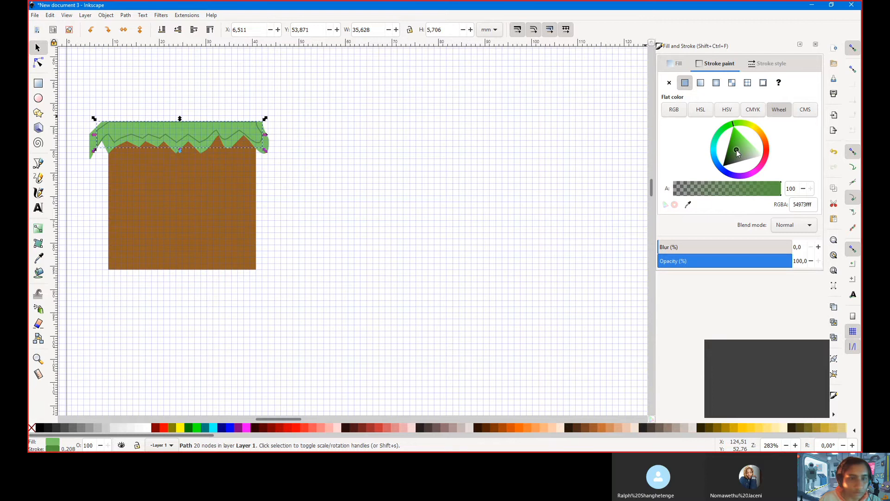
pyautogui.press('3')
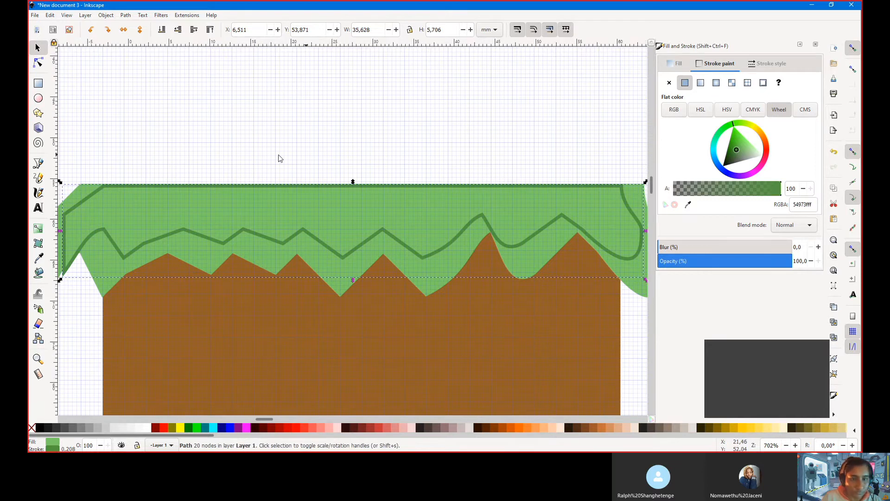
pyautogui.scroll(-5, 279, 158)
pyautogui.scroll(3, 342, 194)
pyautogui.scroll(-2, 342, 195)
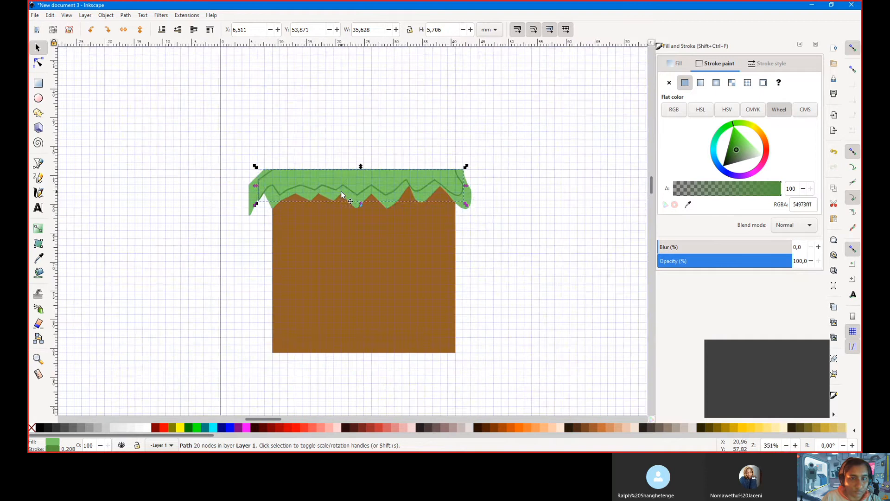
pyautogui.hscroll(5, 341, 193)
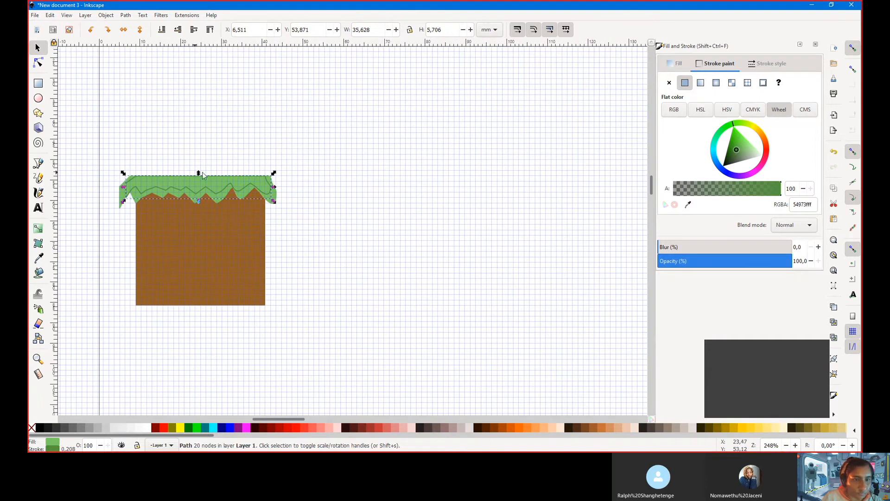
pyautogui.hotkey('ctrl', 'z')
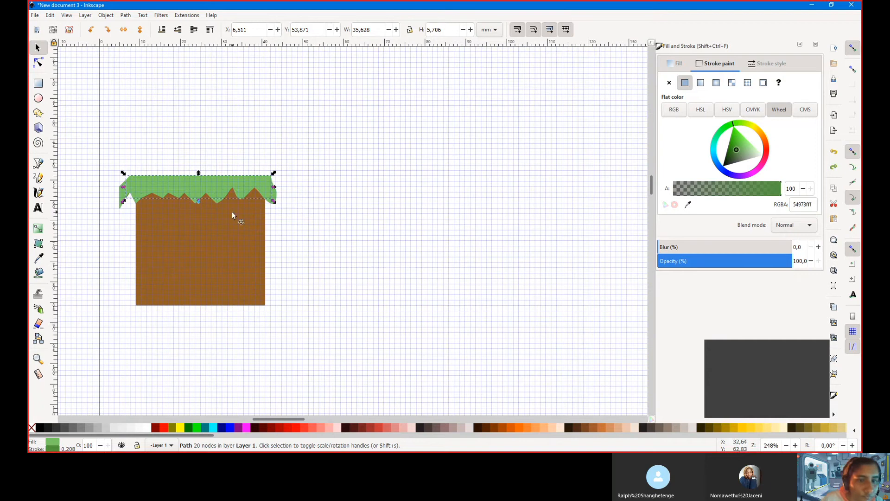
# Undo the copied grass strip's moves and reposition it at X 6.450, Y 52.548 mm over the block's top
pyautogui.moveTo(262, 184); pyautogui.dragTo(325, 191)
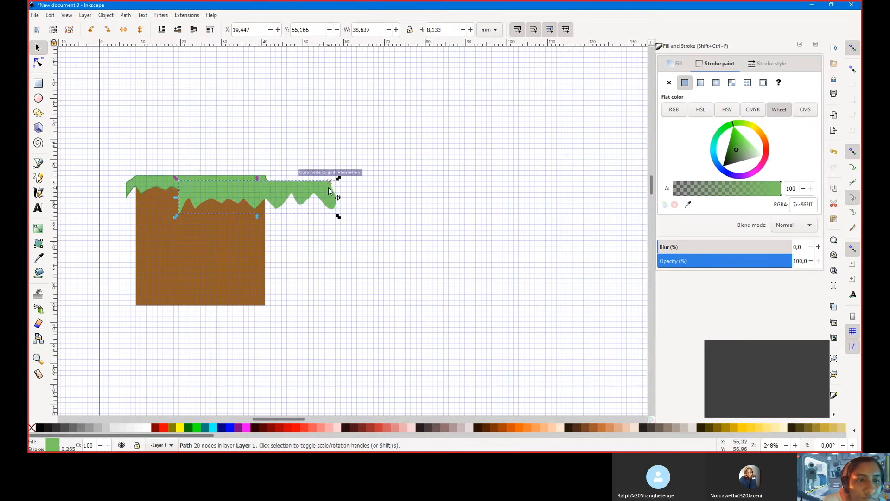
pyautogui.click(135, 183)
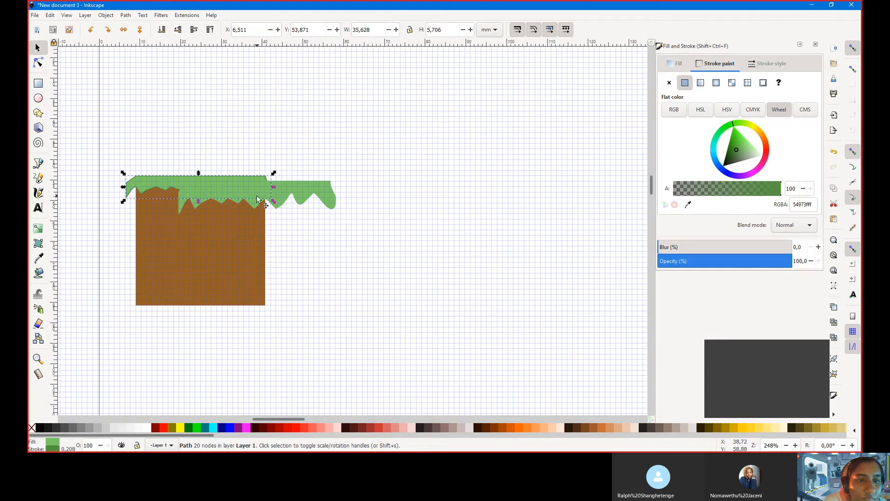
pyautogui.moveTo(324, 193); pyautogui.dragTo(459, 192)
pyautogui.click(239, 183)
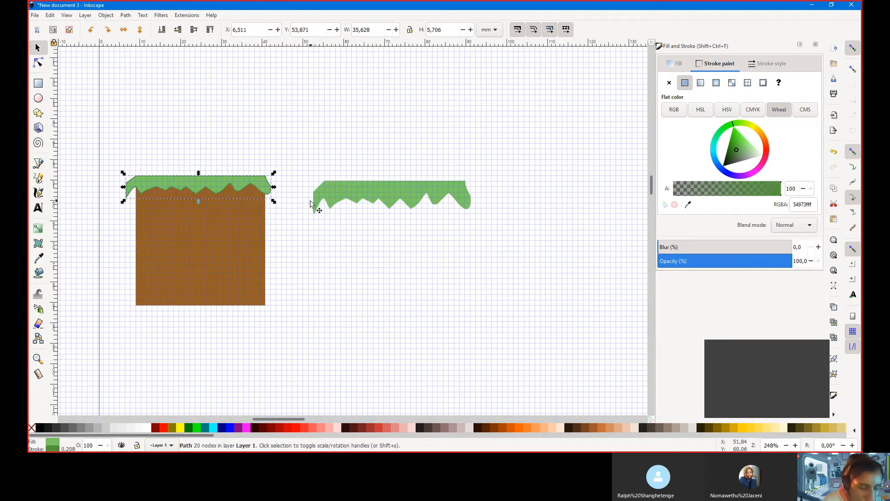
pyautogui.hotkey('ctrl', 'z')
pyautogui.hotkey('ctrl', 'z')
pyautogui.hotkey('ctrl', 'z')
pyautogui.hotkey('ctrl', 'z')
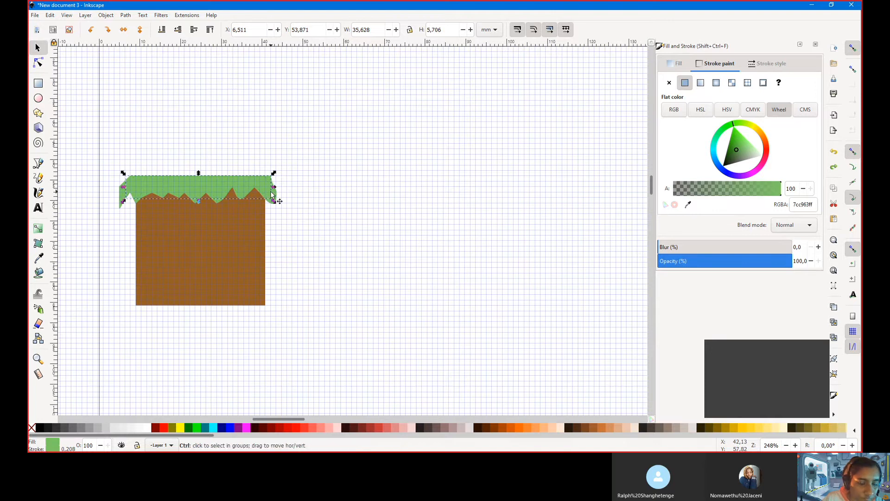
pyautogui.press('Left')
pyautogui.press('Left')
pyautogui.press('Left')
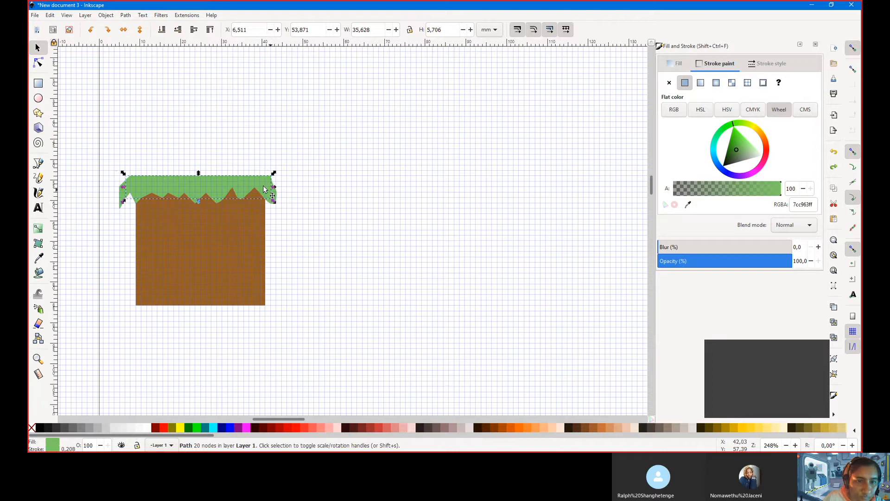
pyautogui.moveTo(271, 193)
pyautogui.mouseDown()
pyautogui.moveTo(326, 229)
pyautogui.moveTo(324, 185)
pyautogui.moveTo(244, 185)
pyautogui.moveTo(266, 176)
pyautogui.moveTo(270, 185)
pyautogui.mouseUp()
# Place the grass strip over the block's top edge and darken its fill green
pyautogui.moveTo(266, 184); pyautogui.dragTo(267, 185)
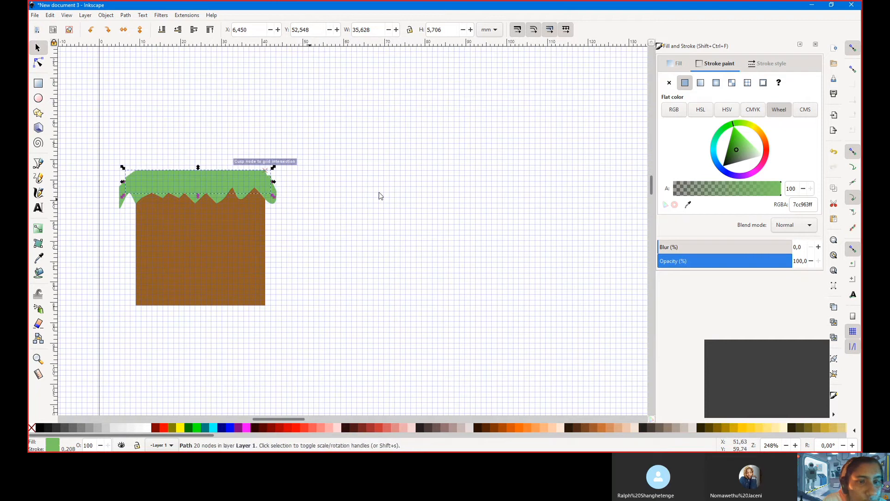
pyautogui.click(675, 63)
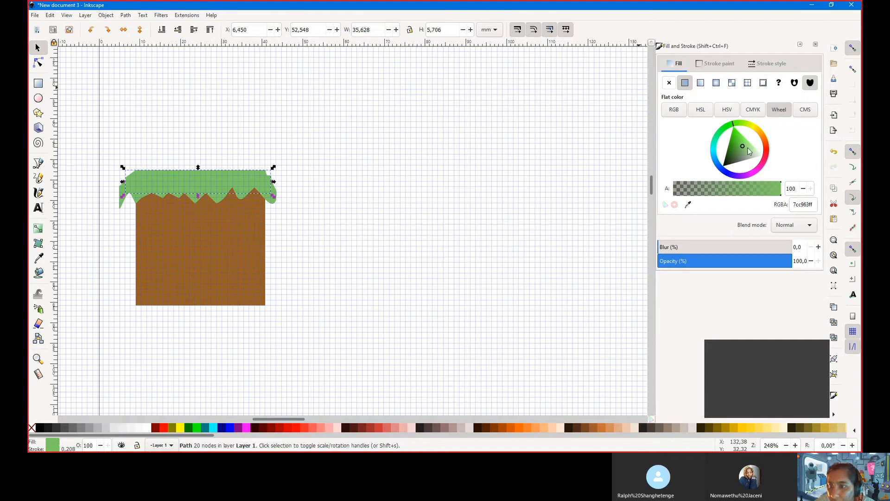
pyautogui.click(737, 155)
pyautogui.moveTo(737, 154); pyautogui.dragTo(743, 147)
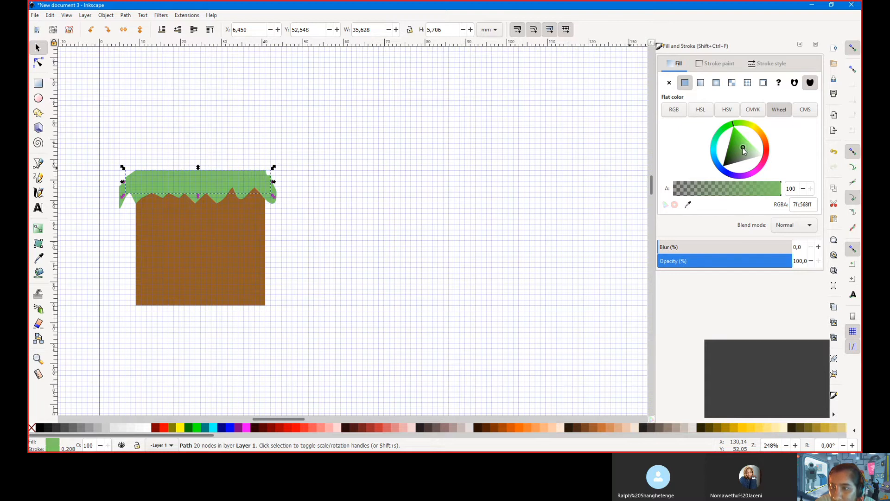
pyautogui.moveTo(743, 149); pyautogui.dragTo(740, 148)
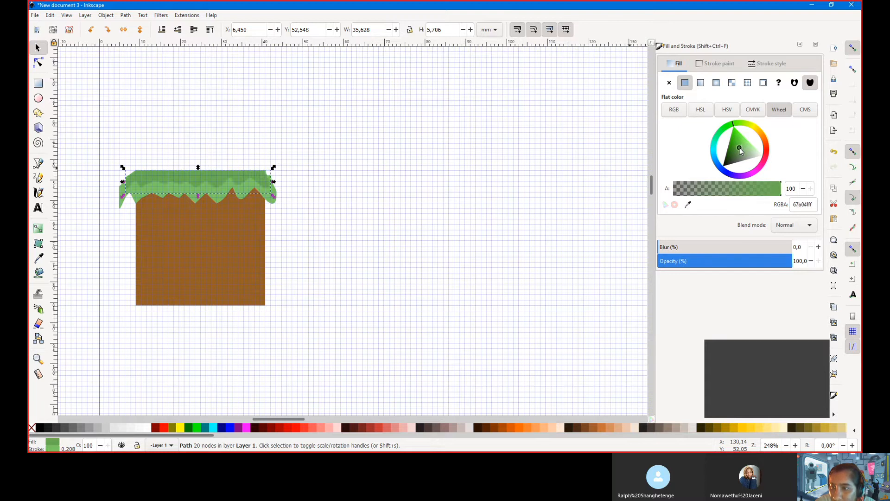
# Give the other grass layer a dark 579742 green fill and a matching outline
pyautogui.click(270, 202)
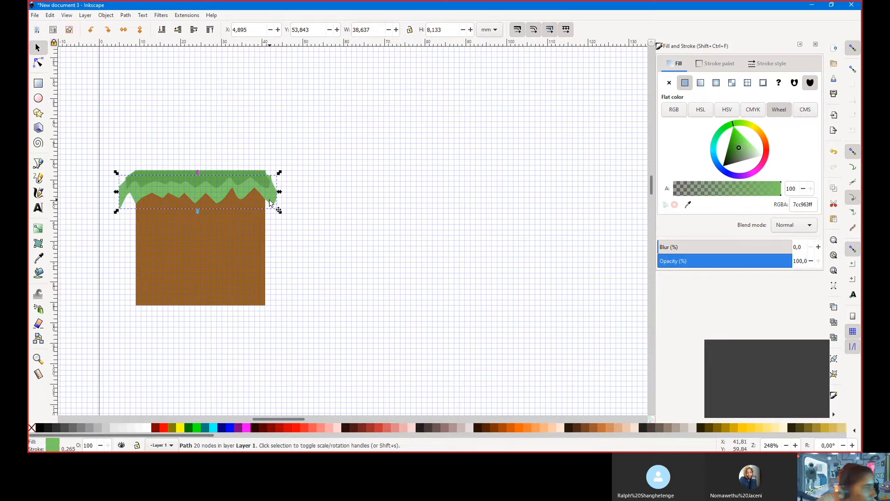
pyautogui.click(738, 151)
pyautogui.moveTo(738, 153); pyautogui.dragTo(738, 154)
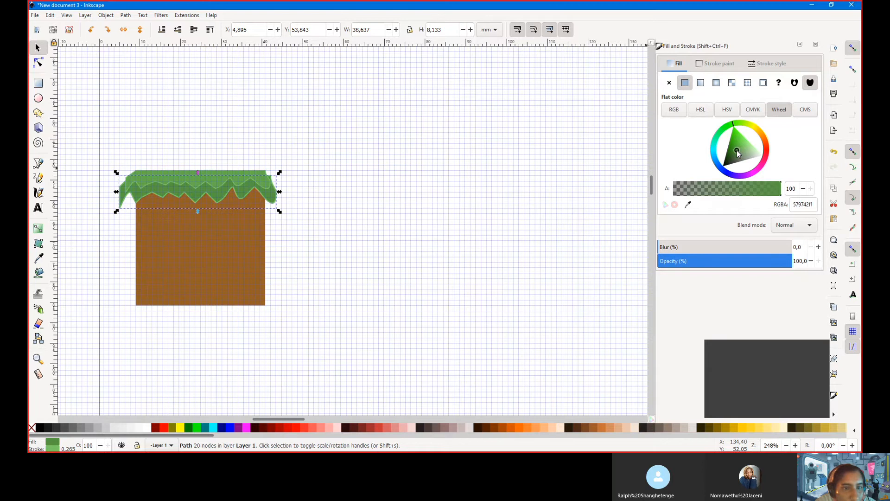
pyautogui.doubleClick(804, 204)
pyautogui.hotkey('ctrl', 'c')
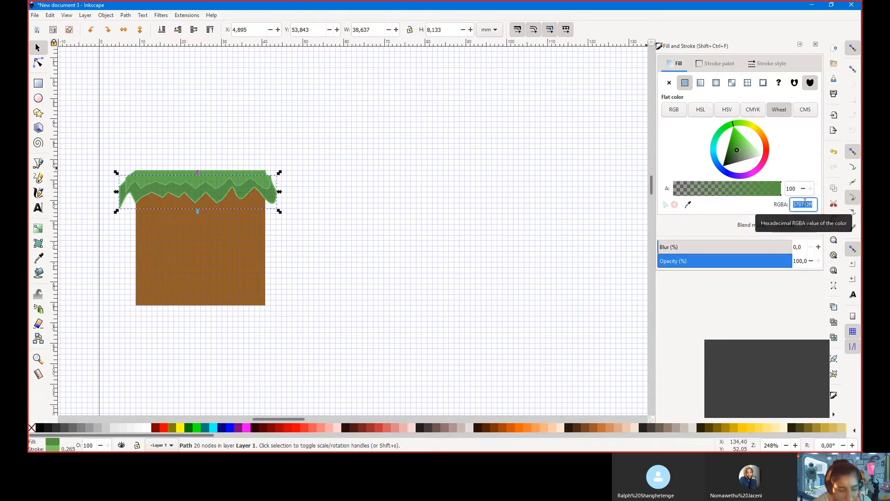
pyautogui.click(719, 64)
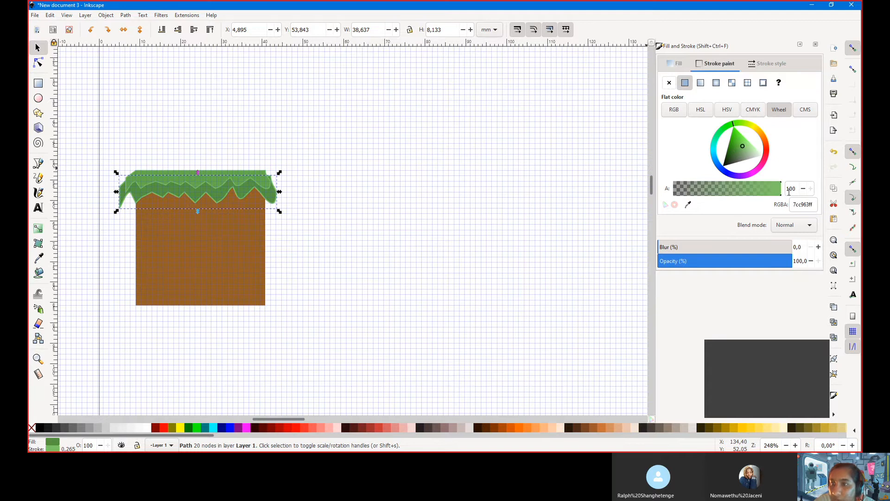
pyautogui.doubleClick(811, 205)
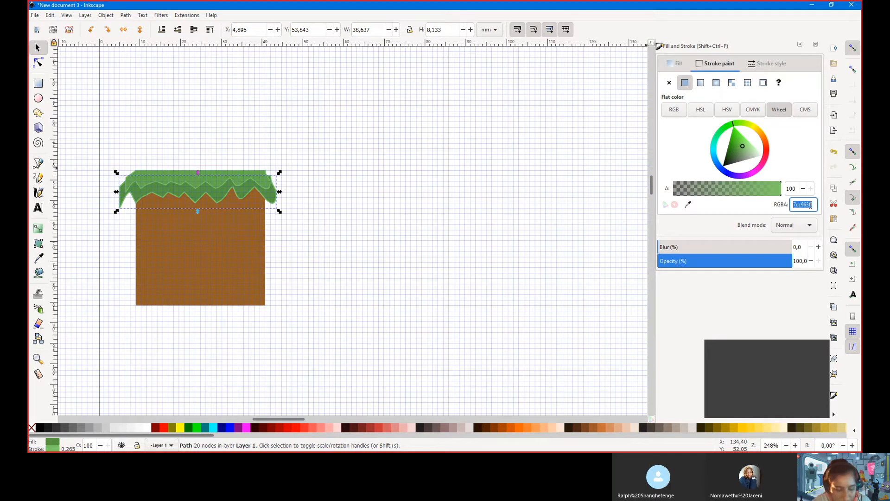
pyautogui.hotkey('ctrl', 'v')
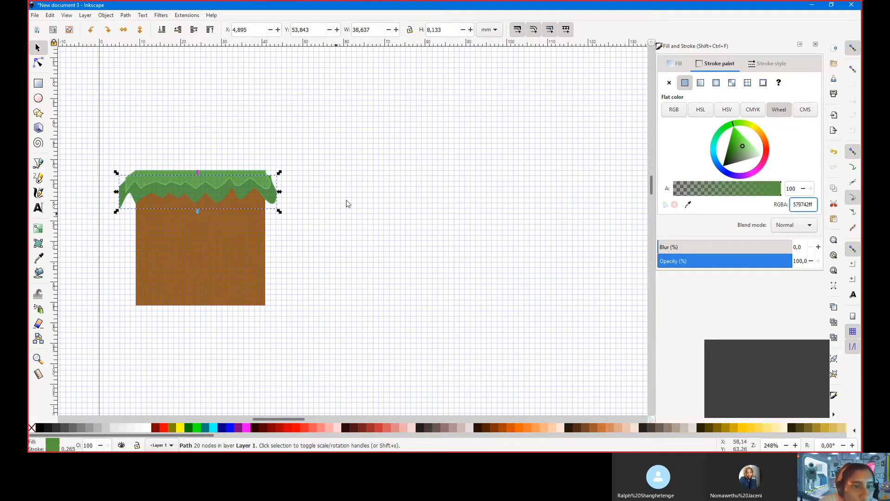
# Set the remaining grass layer's fill to the lighter 84c56f green and nudge it down one step
pyautogui.click(237, 172)
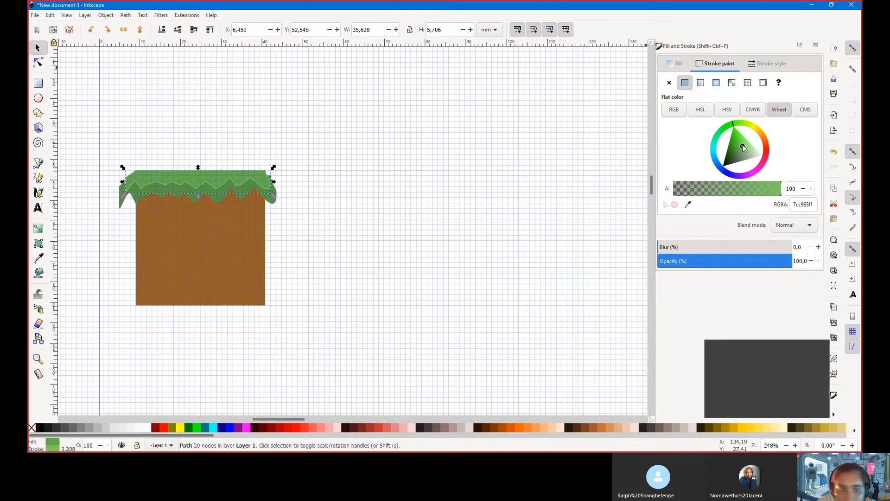
pyautogui.moveTo(741, 148)
pyautogui.mouseDown()
pyautogui.moveTo(731, 137)
pyautogui.moveTo(753, 159)
pyautogui.moveTo(753, 149)
pyautogui.mouseUp()
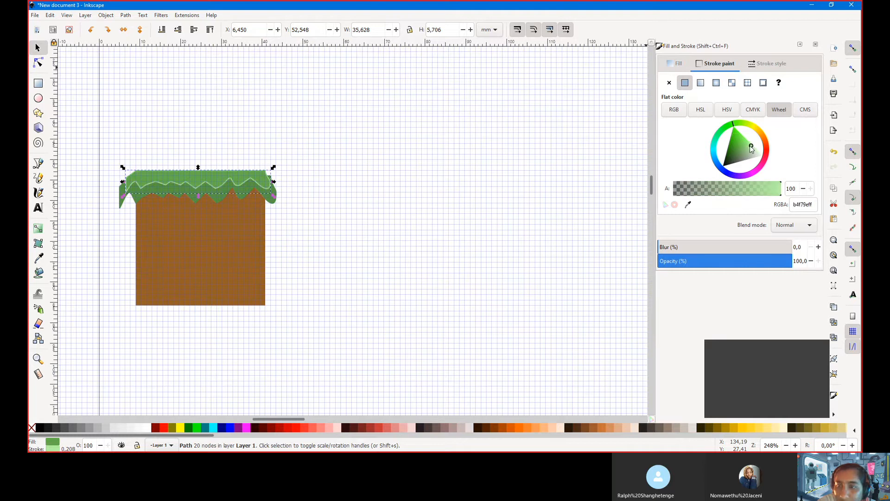
pyautogui.click(701, 83)
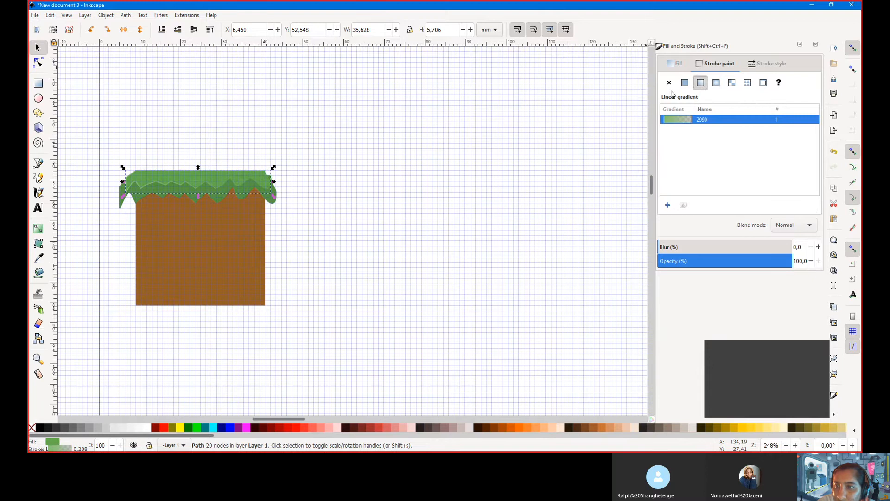
pyautogui.click(685, 82)
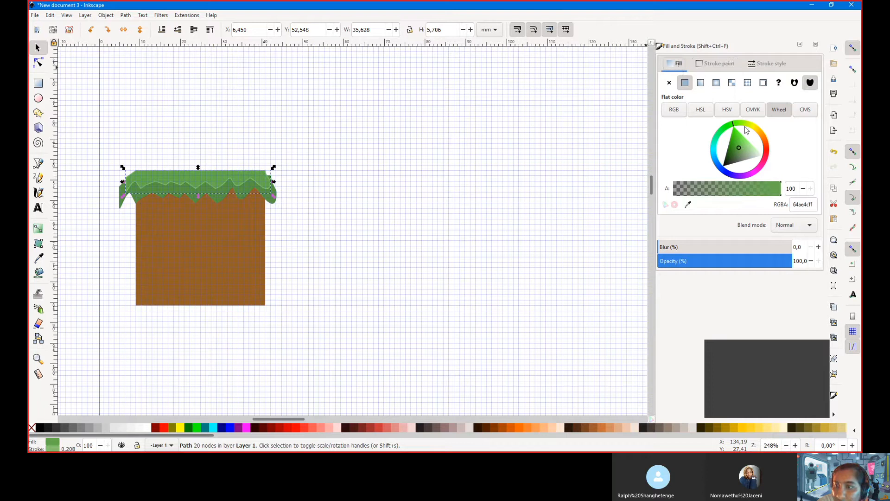
pyautogui.click(811, 204)
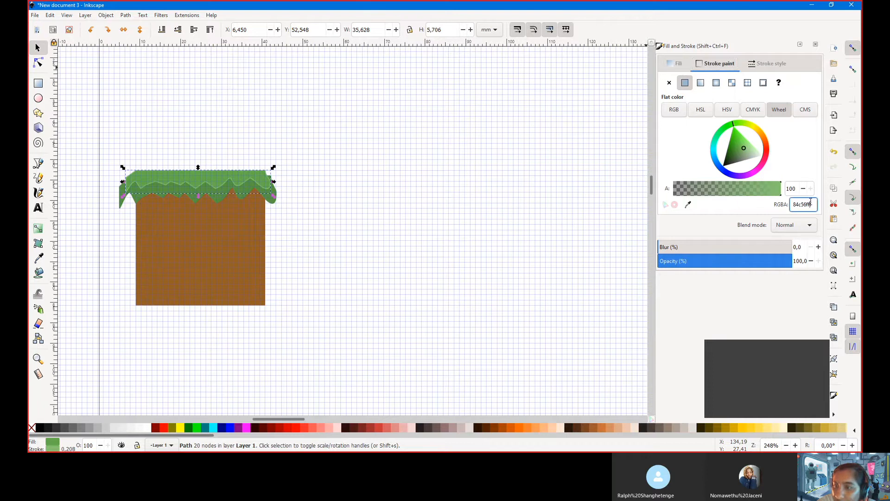
pyautogui.doubleClick(809, 205)
pyautogui.hotkey('ctrl', 'c')
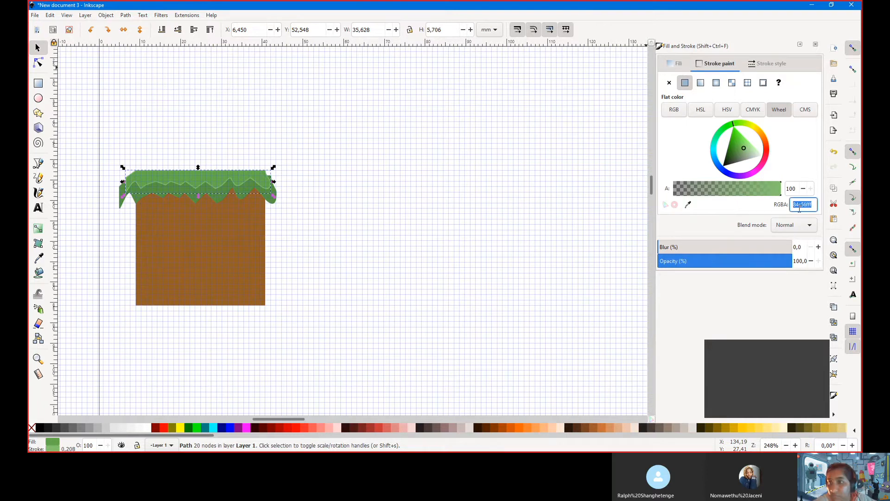
pyautogui.click(677, 63)
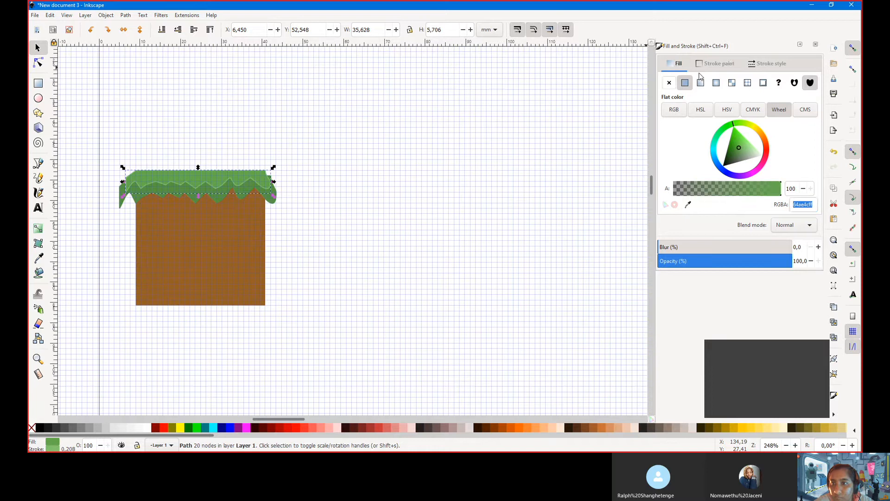
pyautogui.doubleClick(802, 206)
pyautogui.hotkey('ctrl', 'v')
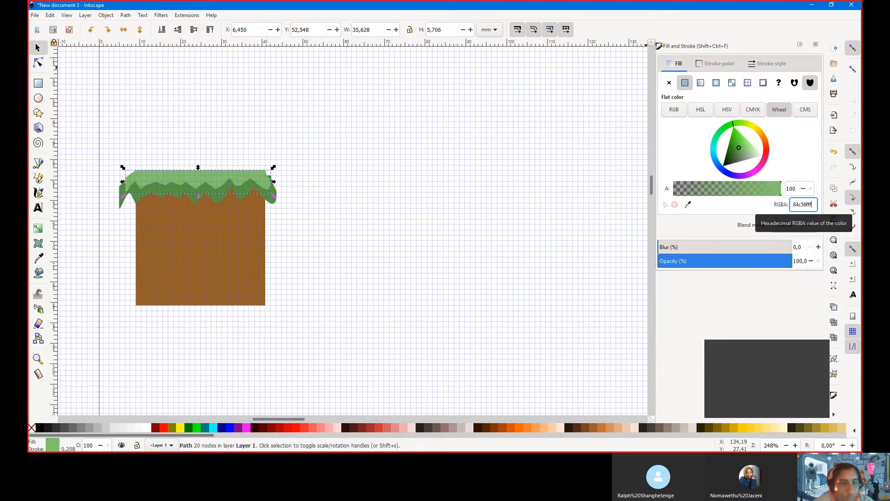
pyautogui.click(197, 181)
pyautogui.press('Down')
pyautogui.click(197, 181)
pyautogui.press('Down')
pyautogui.press('Down')
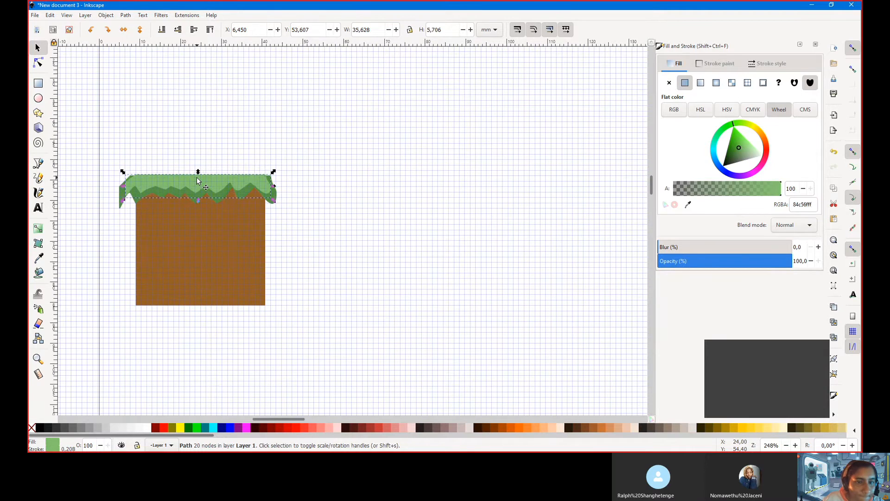
pyautogui.press('Up')
pyautogui.press('Right')
pyautogui.press('Left')
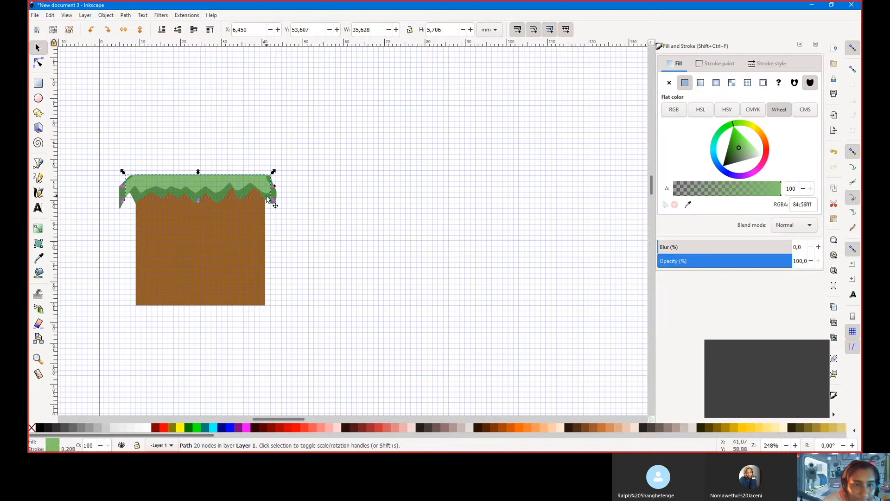
pyautogui.moveTo(274, 202); pyautogui.dragTo(279, 202)
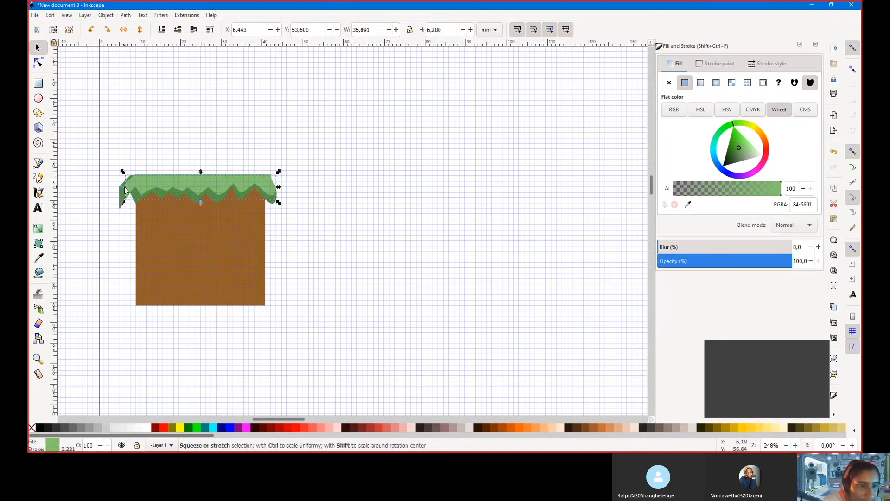
pyautogui.moveTo(123, 187); pyautogui.dragTo(117, 191)
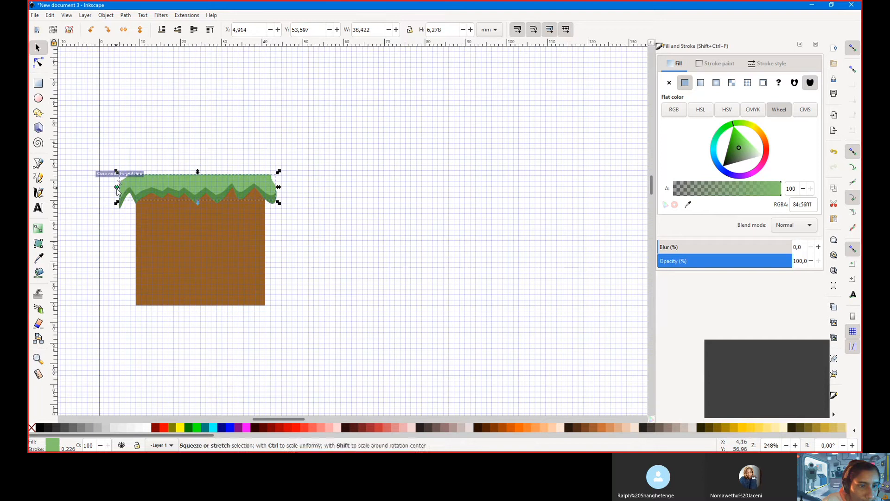
pyautogui.press('Down')
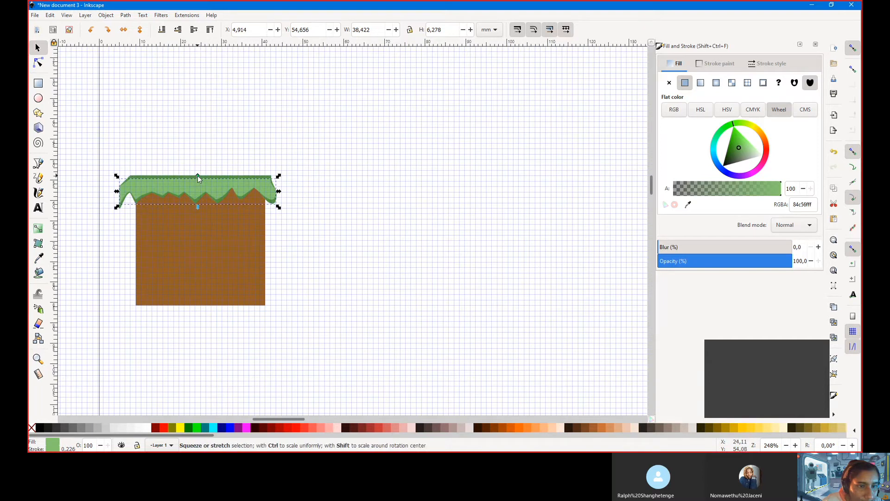
pyautogui.moveTo(198, 175); pyautogui.dragTo(201, 171)
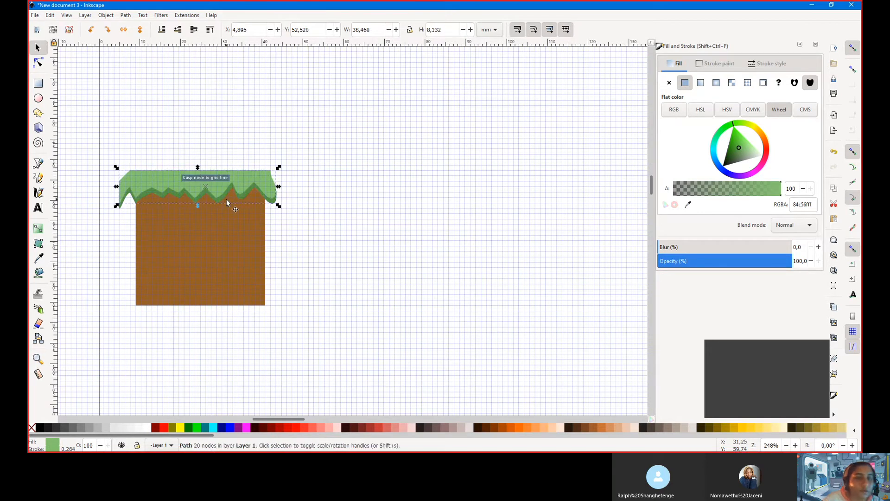
pyautogui.click(414, 226)
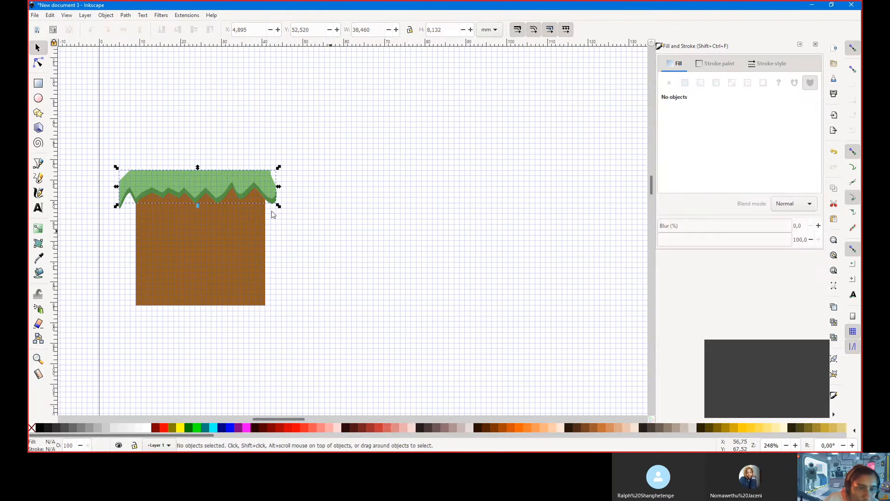
pyautogui.scroll(4, 208, 205)
pyautogui.scroll(-4, 207, 205)
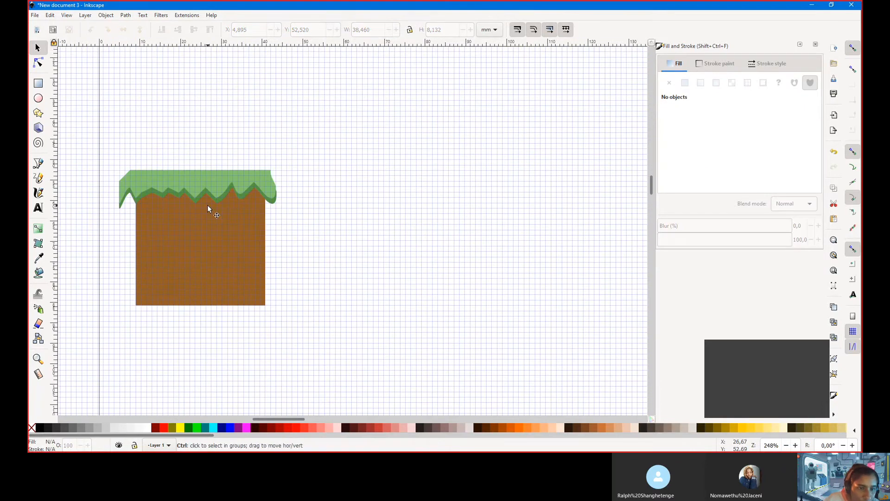
pyautogui.keyDown('ctrl'); pyautogui.scroll(1, 208, 205); pyautogui.keyUp('ctrl')
pyautogui.keyDown('ctrl'); pyautogui.scroll(-1, 208, 205); pyautogui.keyUp('ctrl')
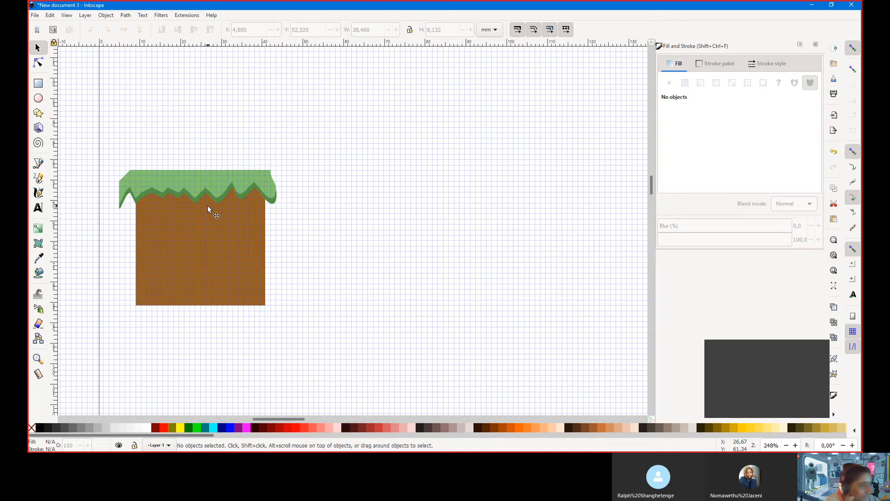
pyautogui.click(254, 182)
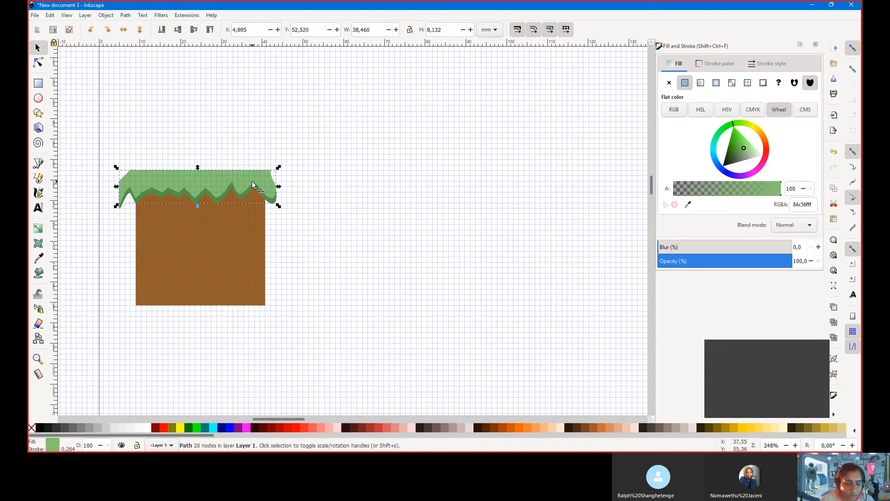
pyautogui.press('ctrl')
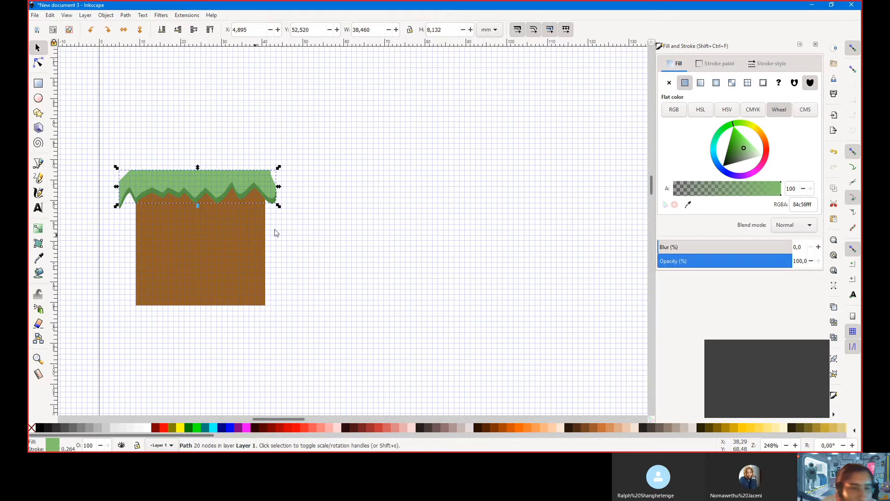
# Pick the dirt brown onto the grass copy's fill with the Dropper
pyautogui.click(39, 259)
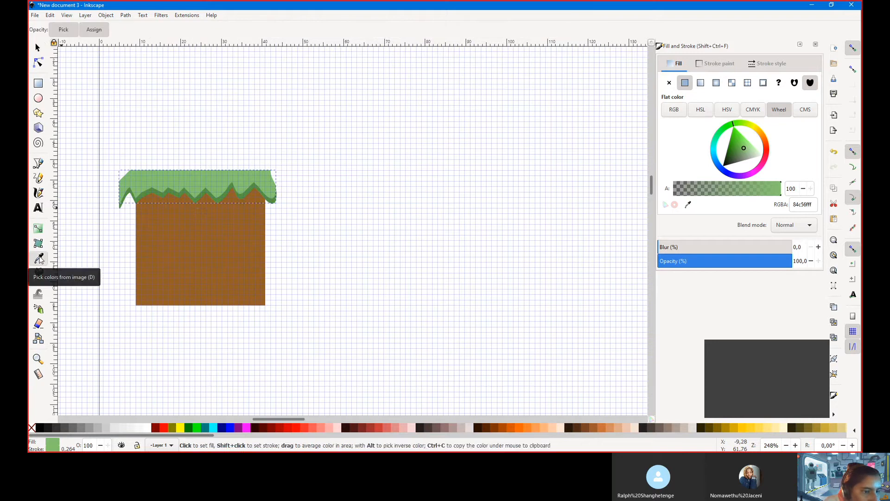
pyautogui.click(210, 247)
pyautogui.click(717, 64)
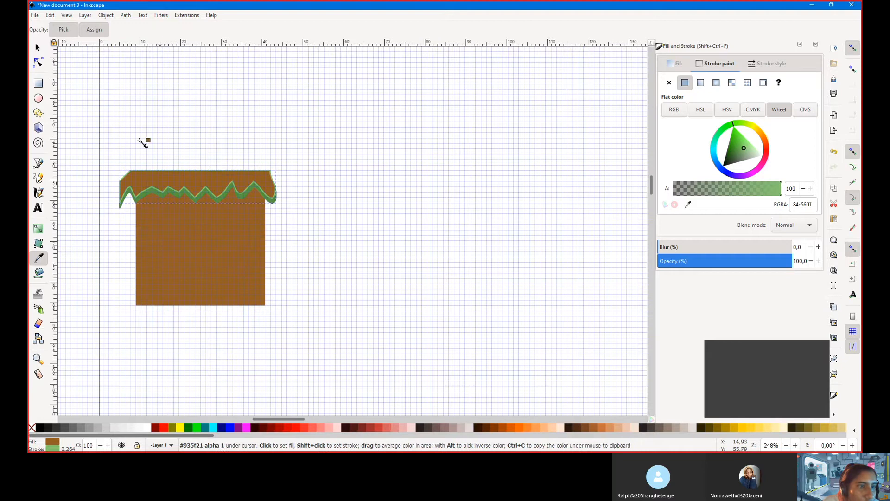
pyautogui.click(39, 52)
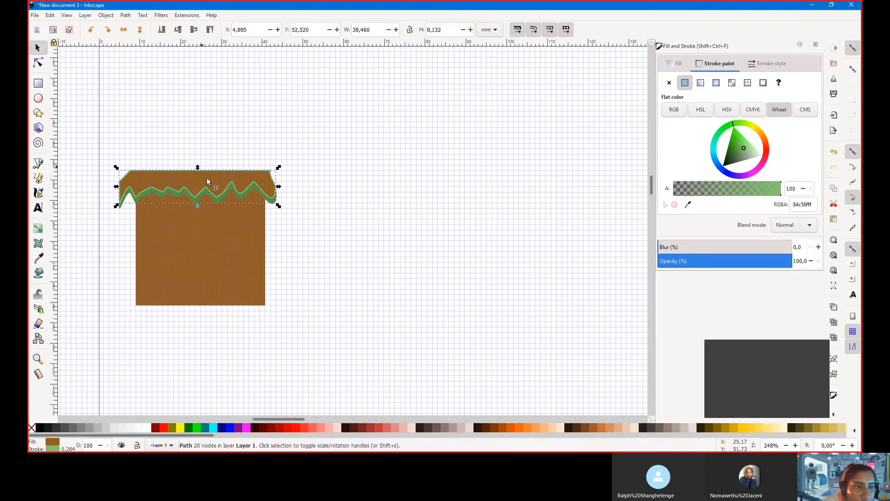
pyautogui.click(38, 259)
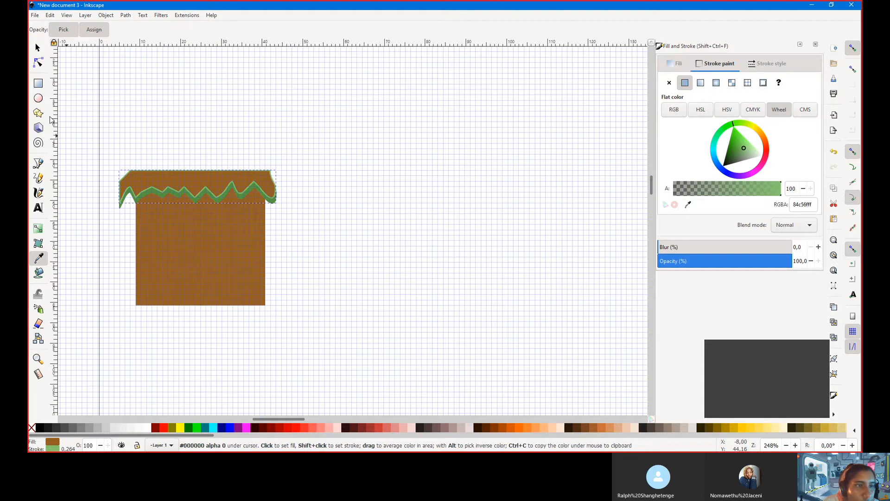
pyautogui.click(39, 48)
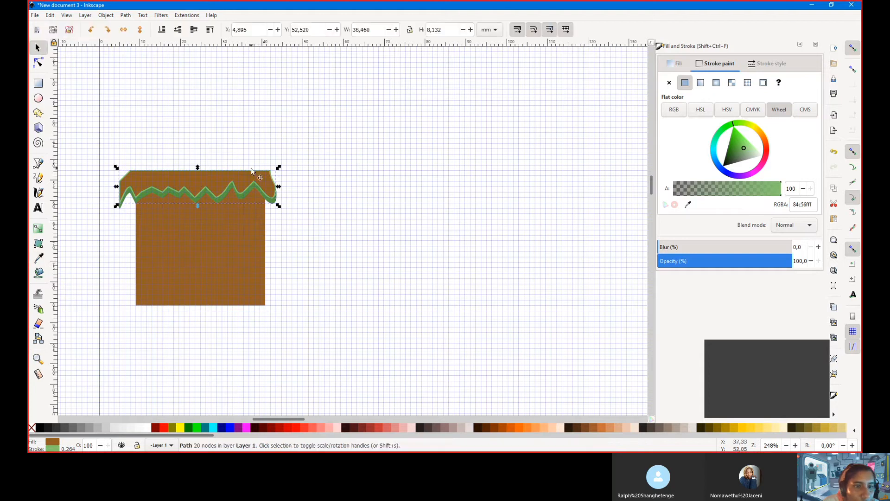
# Turn the copy's fill grey 666666fa and move it to X 27.512, Y 60.458 mm
pyautogui.click(680, 64)
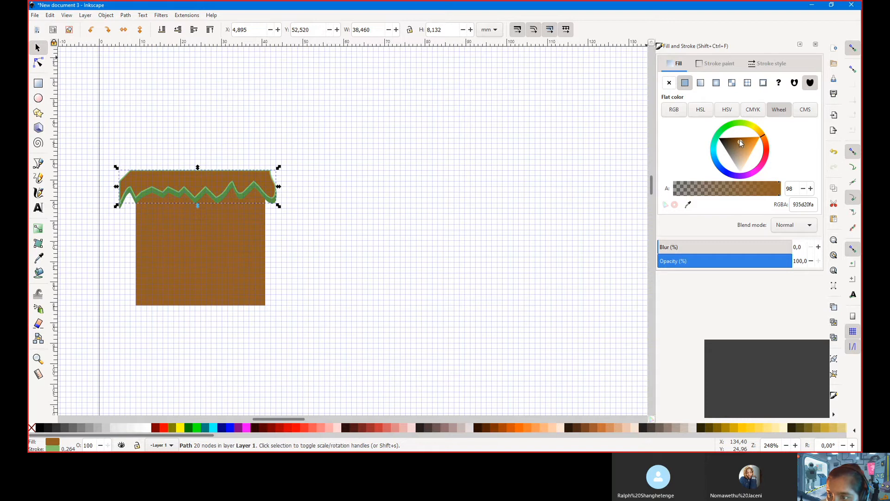
pyautogui.moveTo(742, 144); pyautogui.dragTo(744, 151)
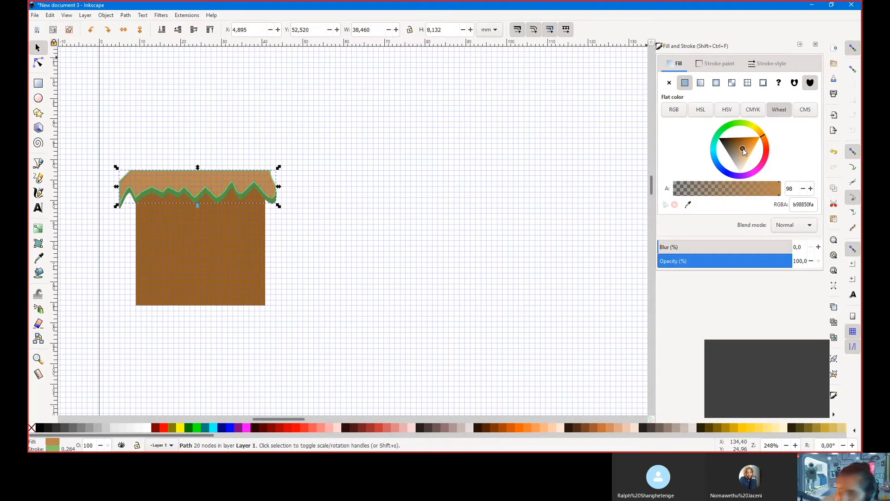
pyautogui.moveTo(743, 152); pyautogui.dragTo(727, 155)
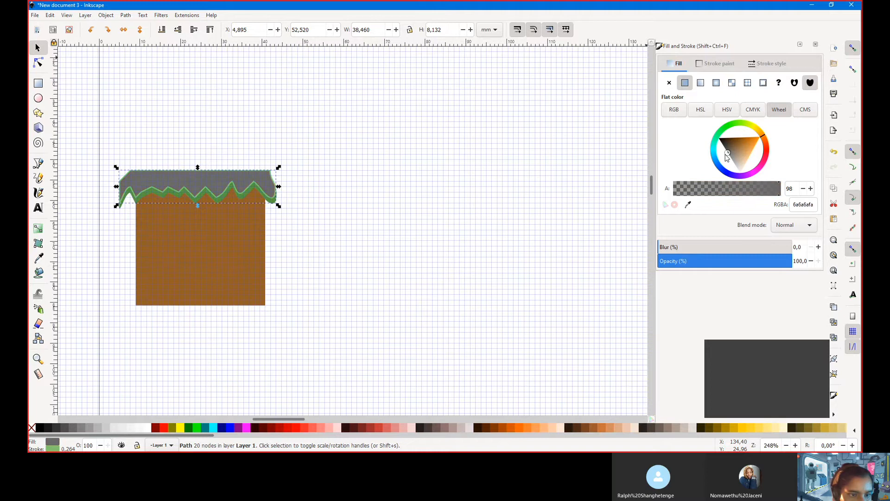
pyautogui.moveTo(244, 180); pyautogui.dragTo(370, 214)
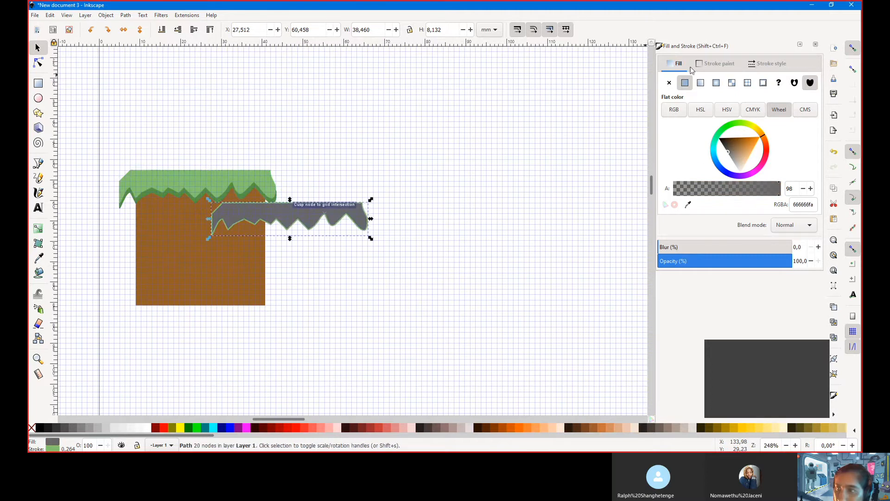
# Make the grey copy's outline the same grey as its fill
pyautogui.doubleClick(809, 208)
pyautogui.hotkey('ctrl', 'c')
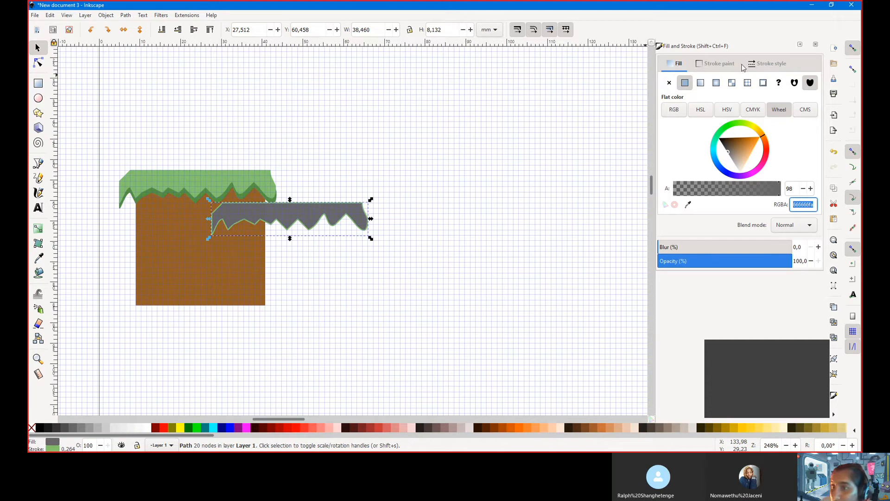
pyautogui.click(720, 63)
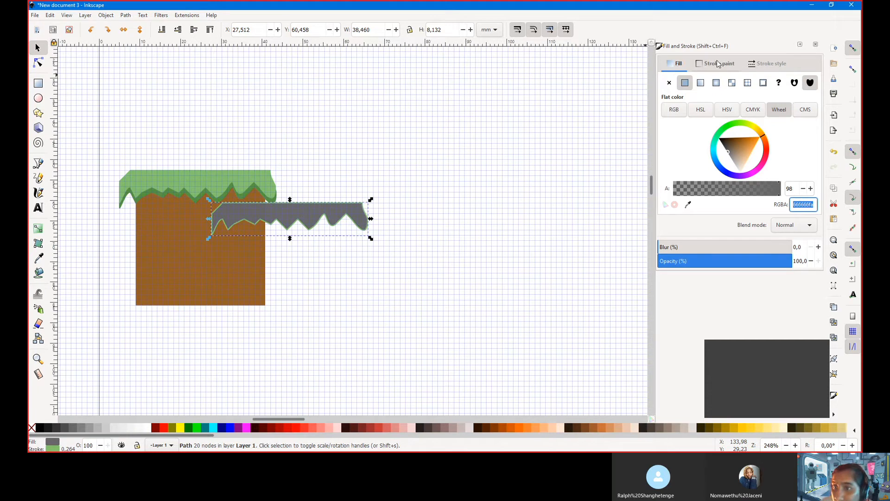
pyautogui.doubleClick(796, 207)
pyautogui.hotkey('ctrl', 'v')
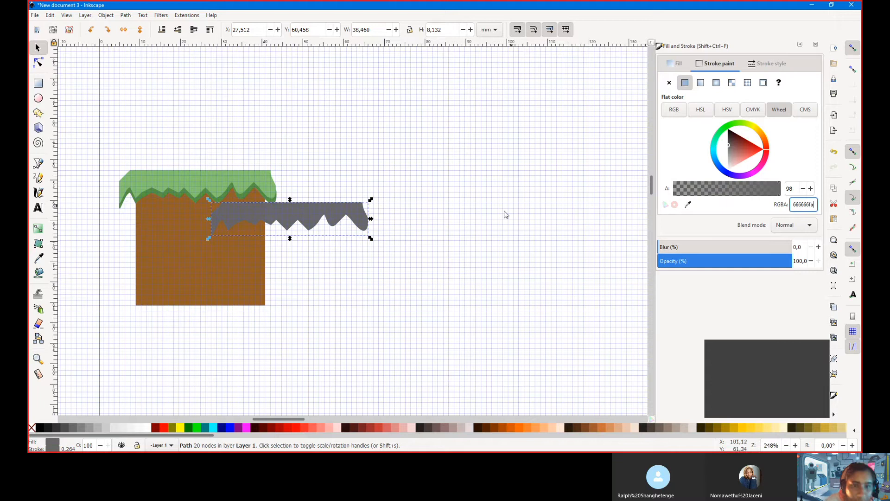
# Move the grey copy onto the grass top, stretch it to 140% height, and lower it behind the grass
pyautogui.moveTo(290, 212); pyautogui.dragTo(197, 174)
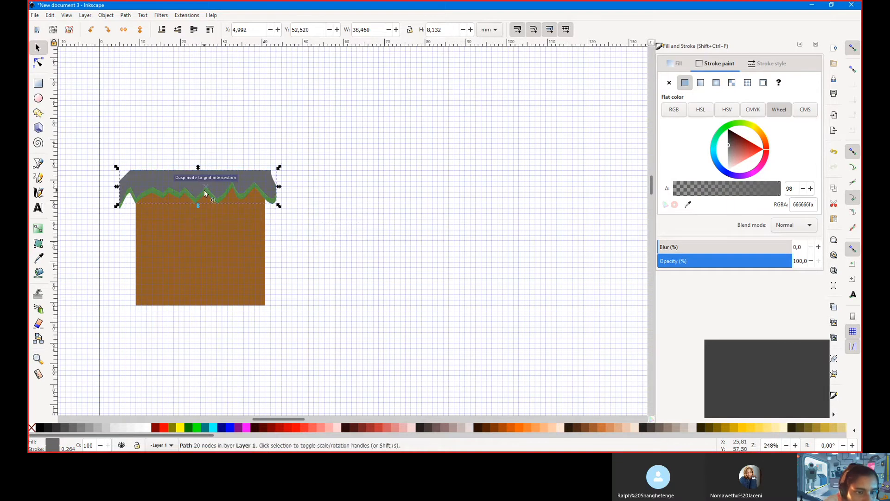
pyautogui.moveTo(200, 205); pyautogui.dragTo(200, 219)
pyautogui.press('pagedown')
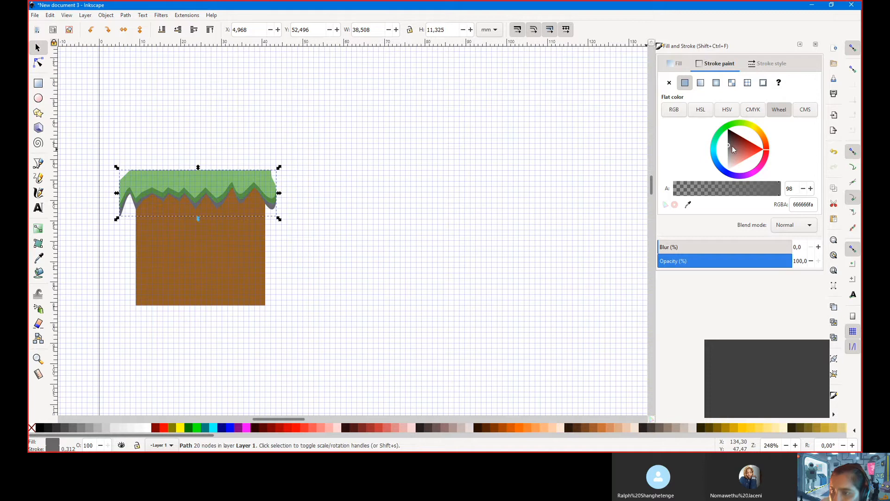
# Give the shadow shape a dark brown 655544ff fill
pyautogui.click(678, 61)
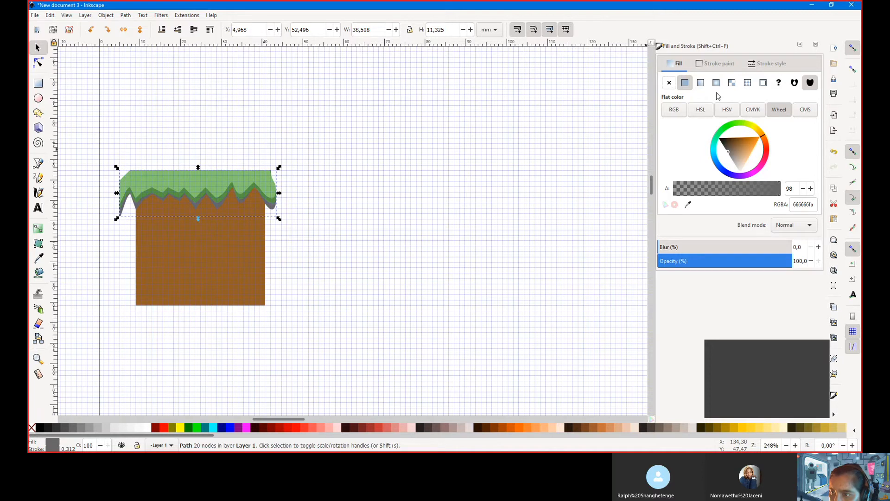
pyautogui.click(727, 152)
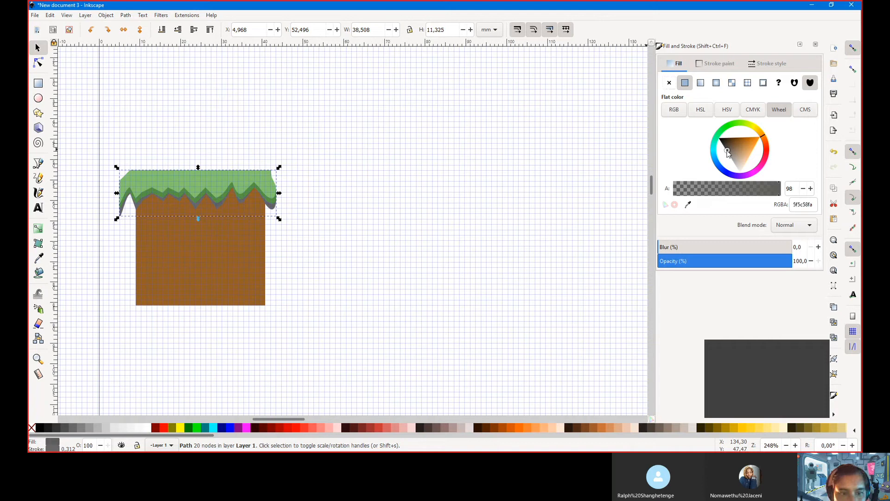
pyautogui.moveTo(728, 153); pyautogui.dragTo(728, 148)
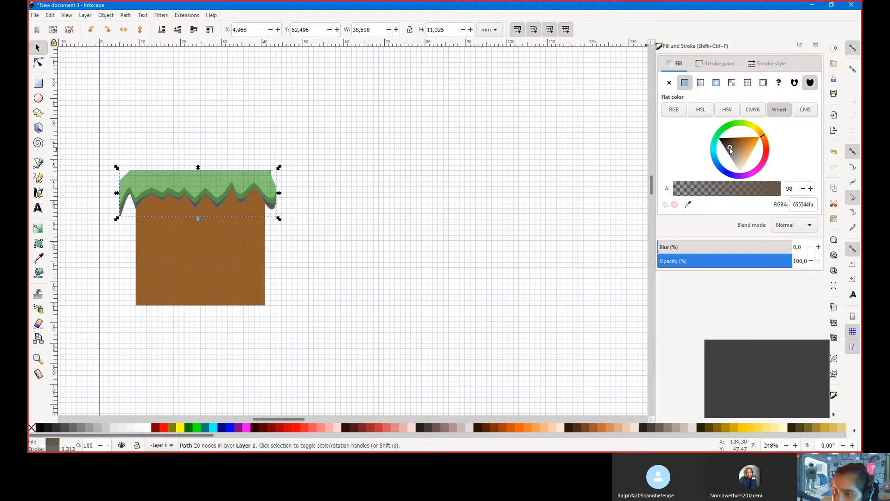
pyautogui.click(806, 205)
pyautogui.doubleClick(806, 205)
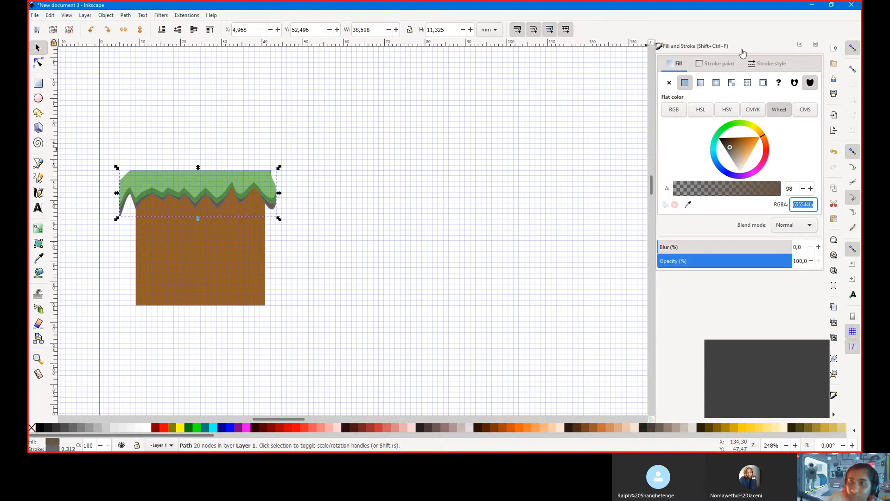
# Copy the 655544ff fill colour into the shadow shape's outline
pyautogui.click(700, 85)
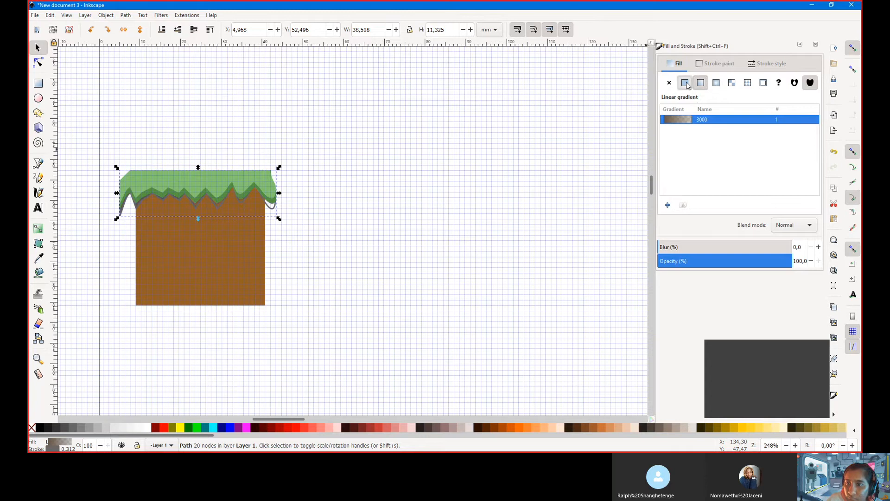
pyautogui.click(701, 66)
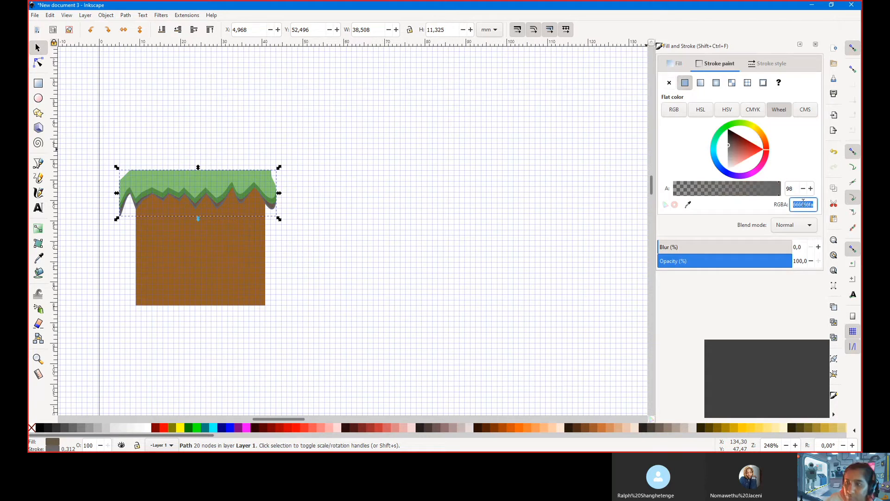
pyautogui.click(678, 63)
pyautogui.click(798, 205)
pyautogui.hotkey('ctrl', 'c')
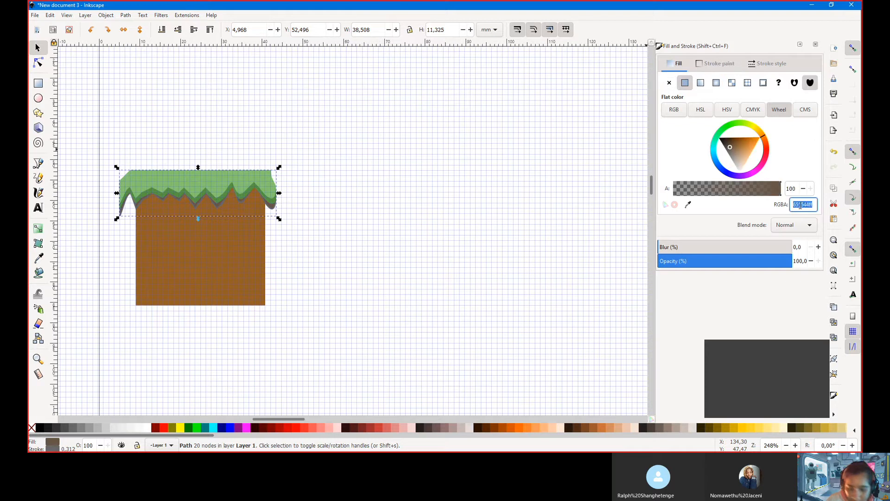
pyautogui.click(706, 65)
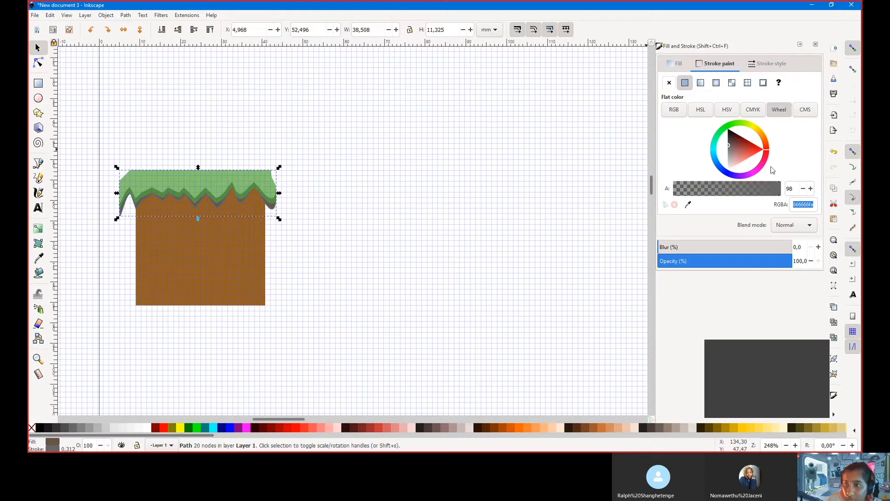
pyautogui.click(806, 208)
pyautogui.hotkey('ctrl', 'v')
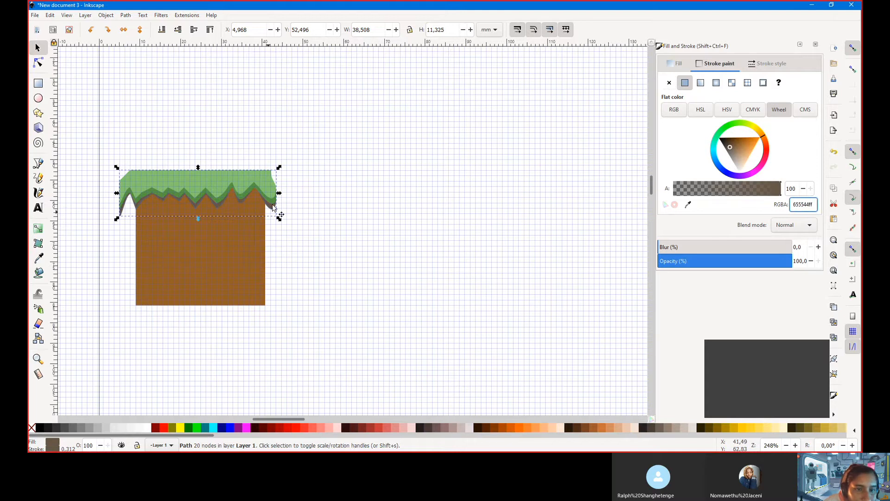
# Snap the shadow shape's edges to the grid and switch its outline to a linear gradient
pyautogui.moveTo(280, 194); pyautogui.dragTo(280, 194)
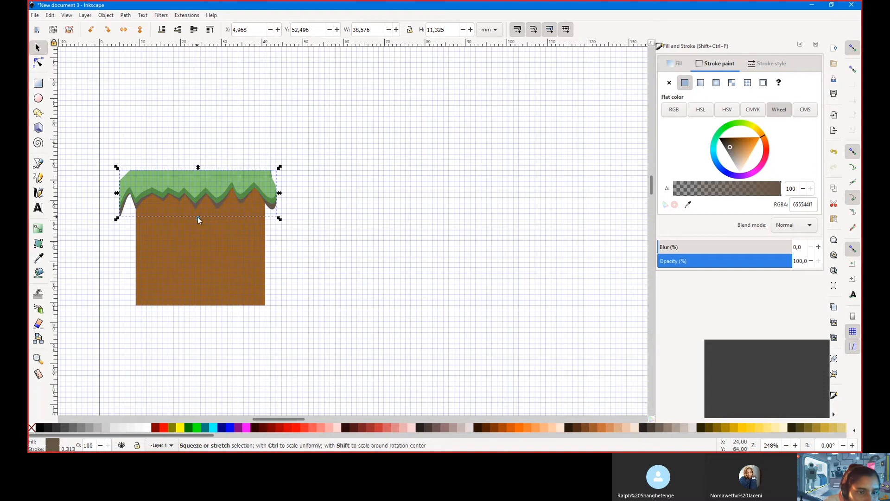
pyautogui.moveTo(199, 218); pyautogui.dragTo(200, 219)
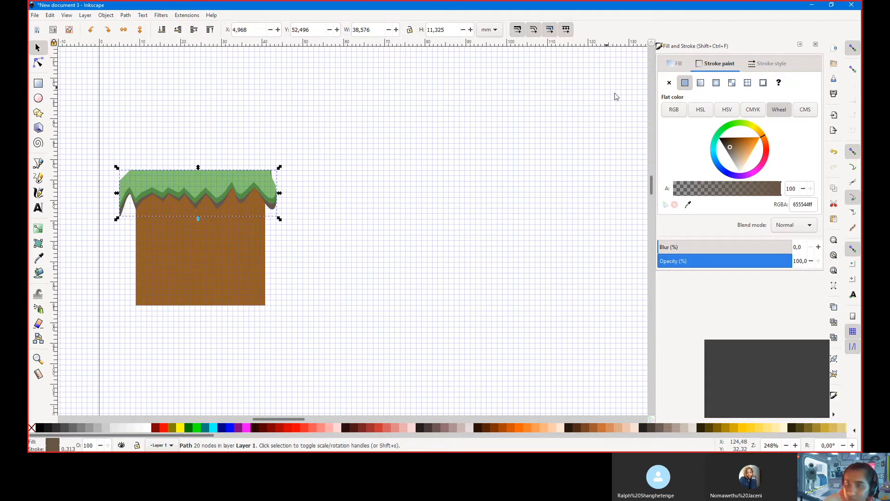
pyautogui.click(700, 84)
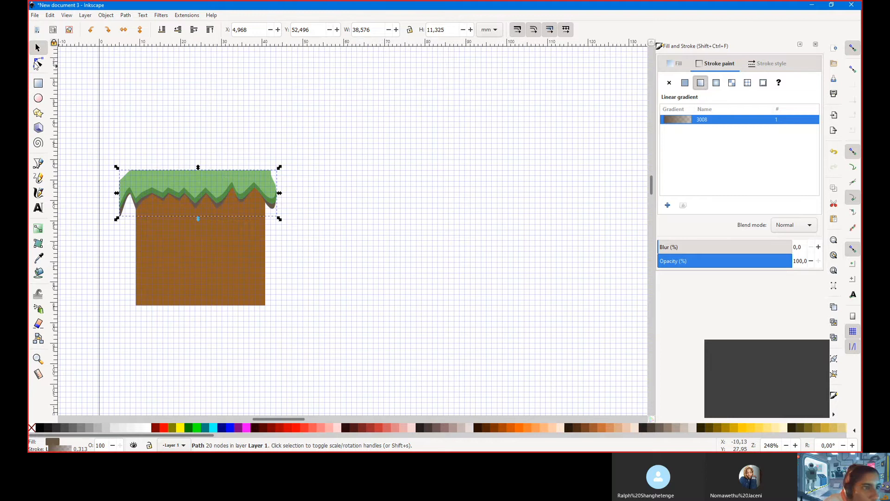
# Snap the dark back layer's lower jagged-edge nodes onto grid intersections, e.g. X 7.673, Y 59.267 mm
pyautogui.click(37, 64)
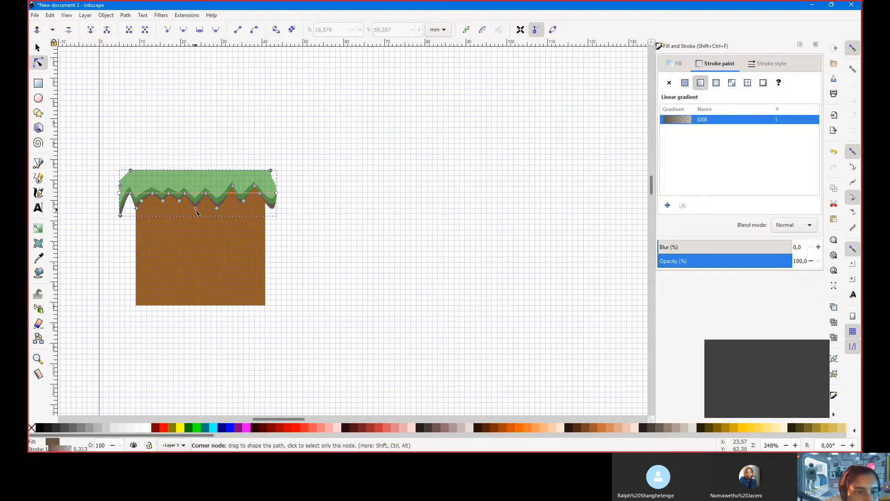
pyautogui.moveTo(196, 209)
pyautogui.mouseDown()
pyautogui.moveTo(198, 220)
pyautogui.moveTo(195, 208)
pyautogui.mouseUp()
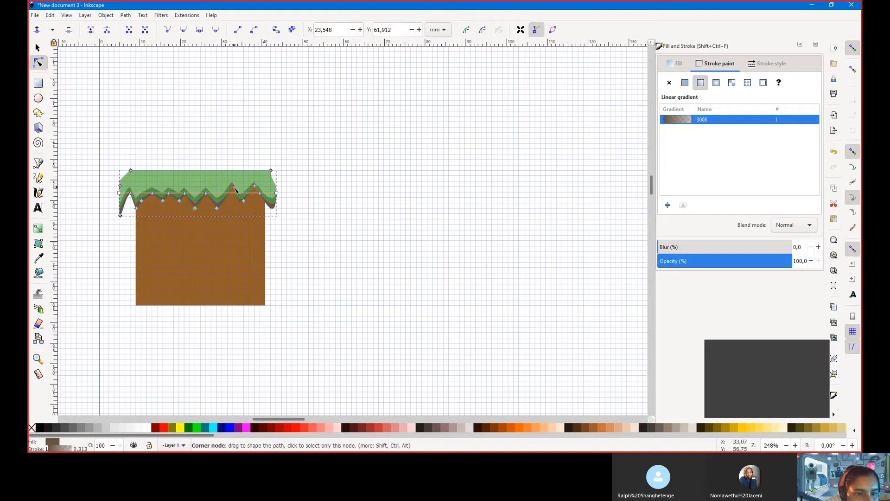
pyautogui.moveTo(233, 186); pyautogui.dragTo(258, 195)
pyautogui.moveTo(185, 193); pyautogui.dragTo(184, 198)
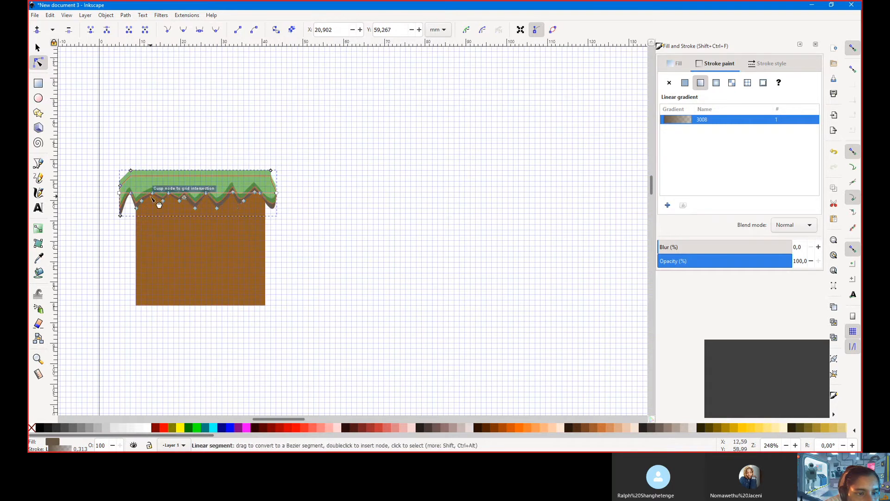
pyautogui.click(152, 193)
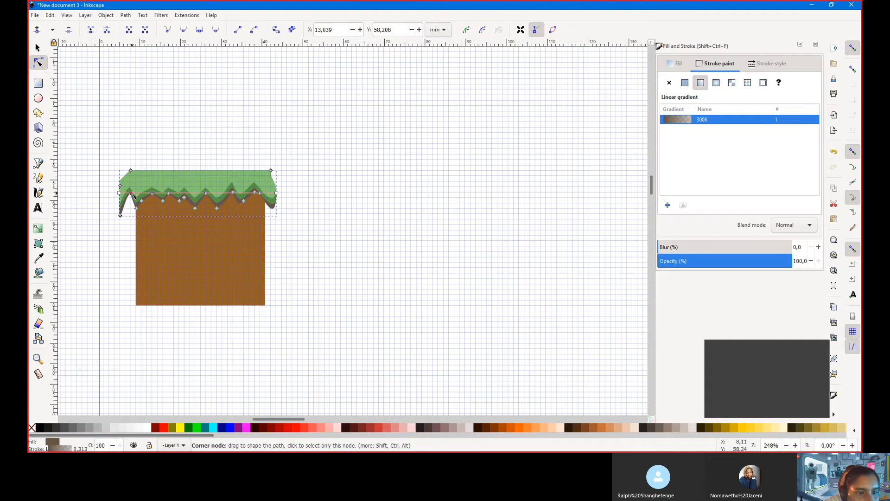
pyautogui.moveTo(132, 194); pyautogui.dragTo(129, 198)
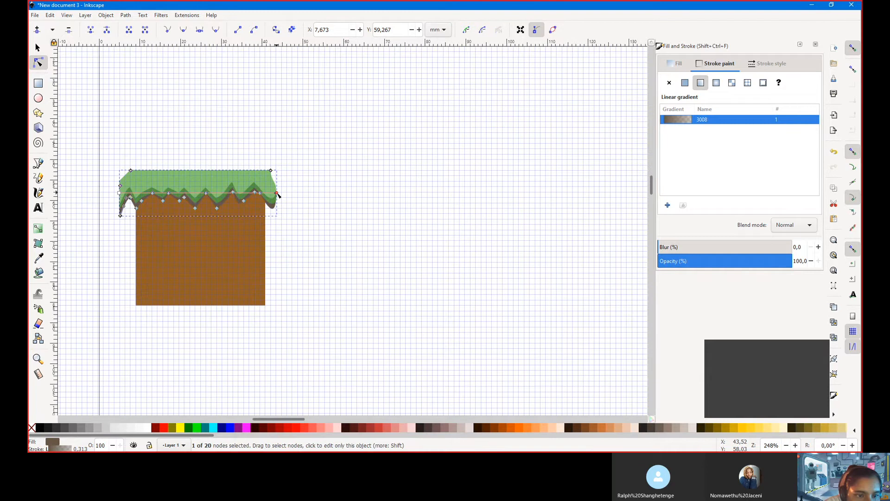
# Drag the stroke gradient handles so it runs vertically from the path's top edge down into the dirt
pyautogui.moveTo(201, 177); pyautogui.dragTo(200, 170)
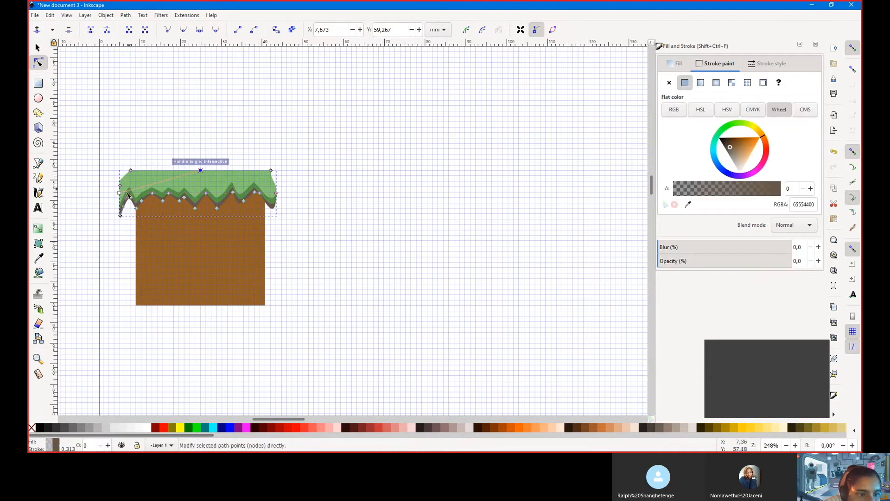
pyautogui.moveTo(126, 197); pyautogui.dragTo(198, 223)
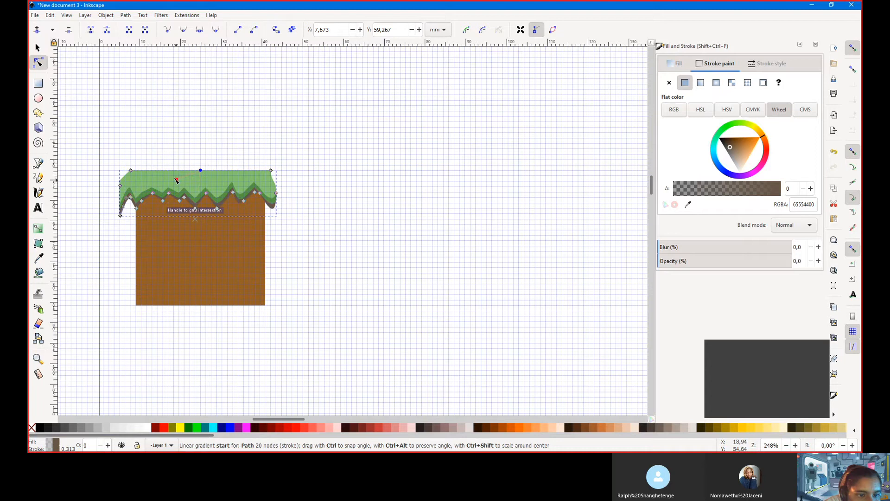
pyautogui.moveTo(177, 180); pyautogui.dragTo(178, 177)
pyautogui.click(201, 171)
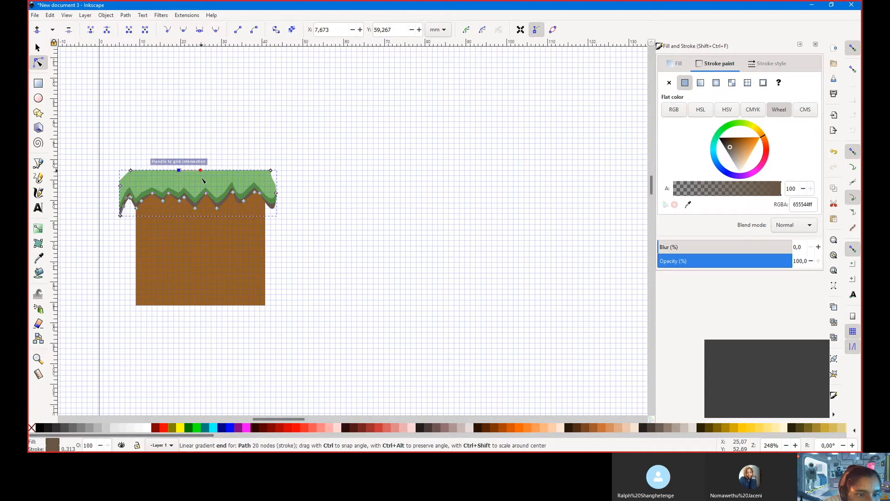
pyautogui.moveTo(204, 223); pyautogui.dragTo(203, 218)
pyautogui.click(179, 171)
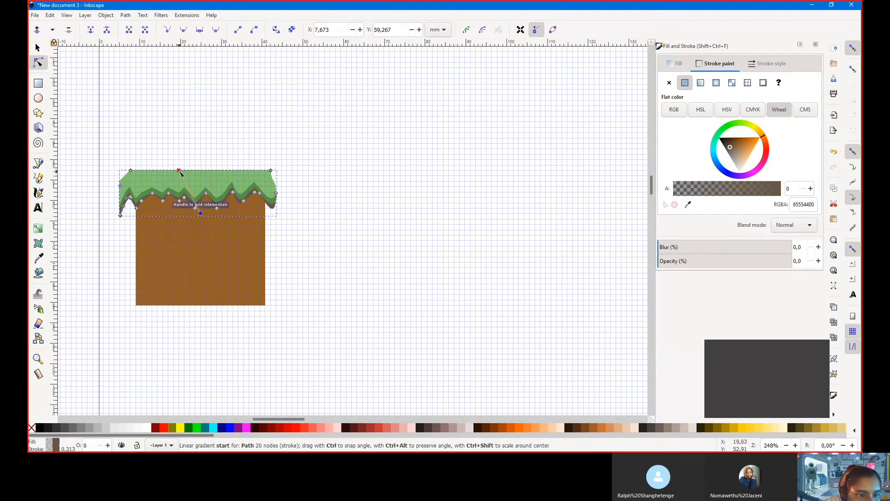
pyautogui.moveTo(190, 174); pyautogui.dragTo(202, 171)
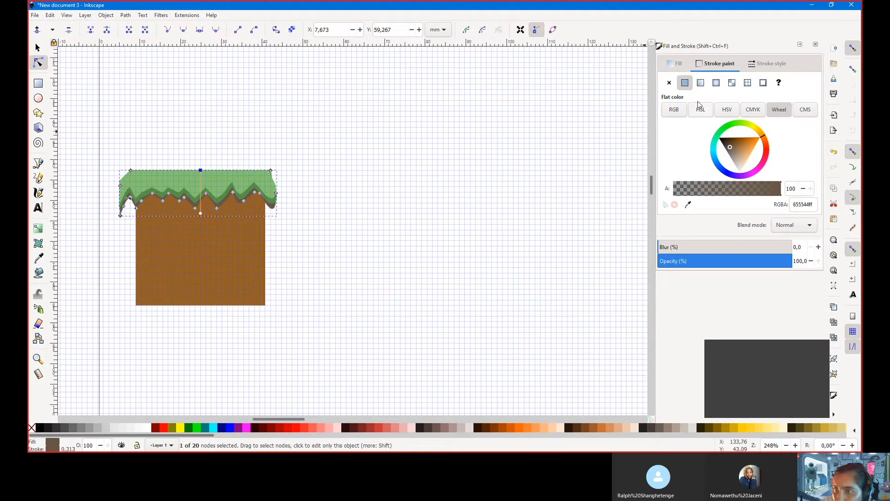
pyautogui.moveTo(201, 173); pyautogui.dragTo(125, 198)
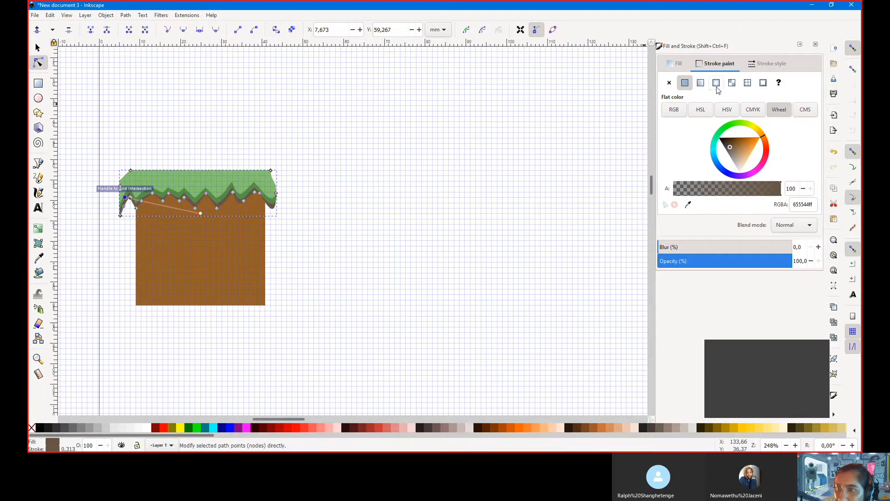
# Reapply a linear stroke gradient, snapping its start to the top edge and its end to the grid
pyautogui.click(699, 83)
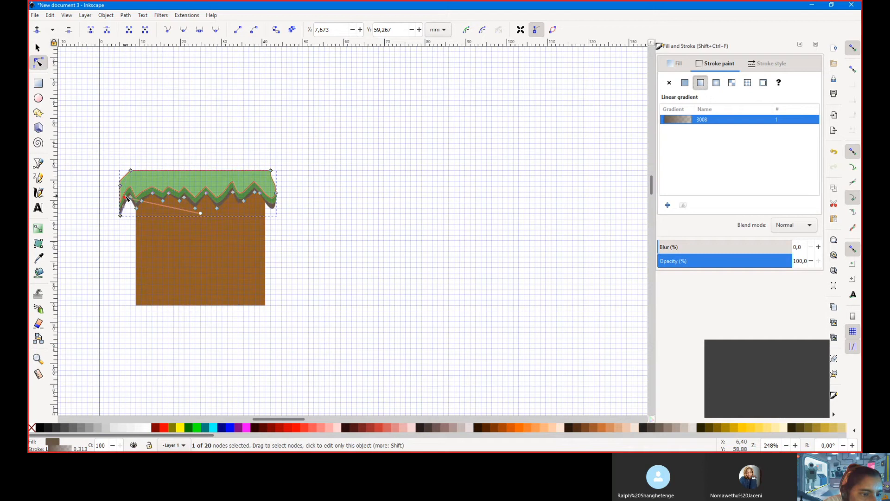
pyautogui.moveTo(125, 197); pyautogui.dragTo(144, 192)
pyautogui.moveTo(215, 174); pyautogui.dragTo(195, 171)
pyautogui.click(201, 214)
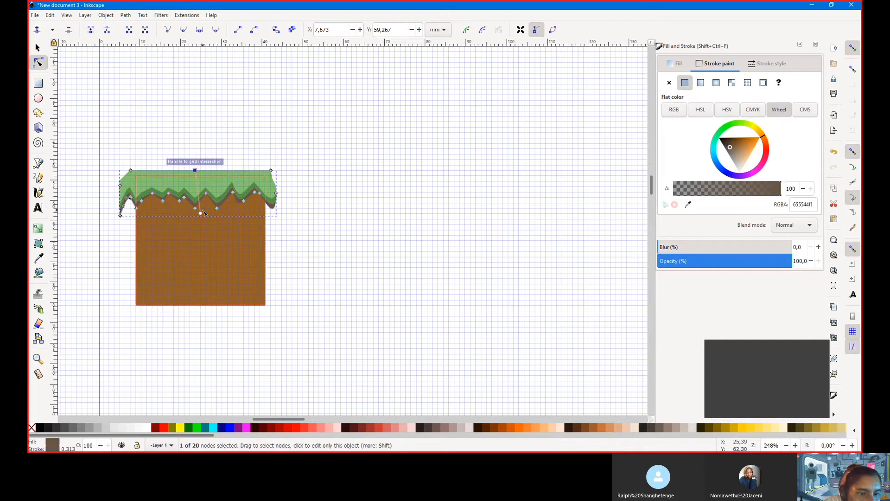
pyautogui.moveTo(195, 216); pyautogui.dragTo(213, 173)
pyautogui.click(211, 172)
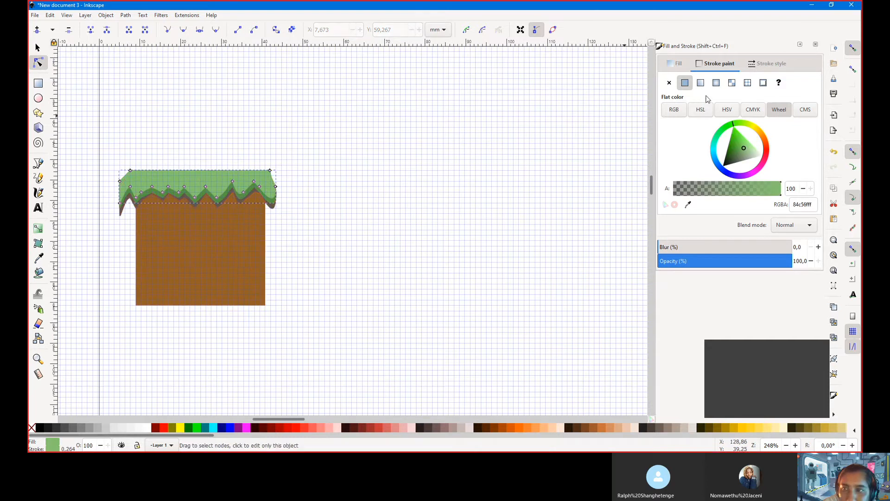
# Give the light green grass outline a vertical linear gradient starting at transparent 84c56f00
pyautogui.click(700, 82)
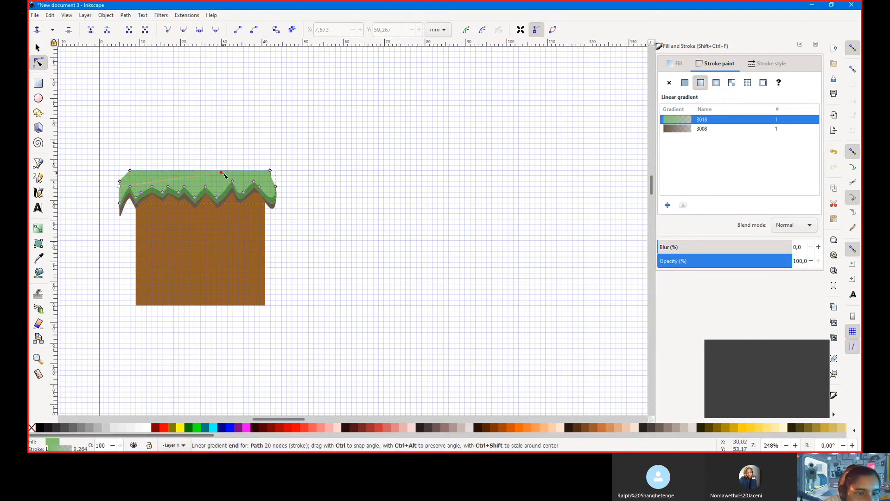
pyautogui.moveTo(223, 172)
pyautogui.mouseDown()
pyautogui.moveTo(195, 177)
pyautogui.moveTo(201, 171)
pyautogui.mouseUp()
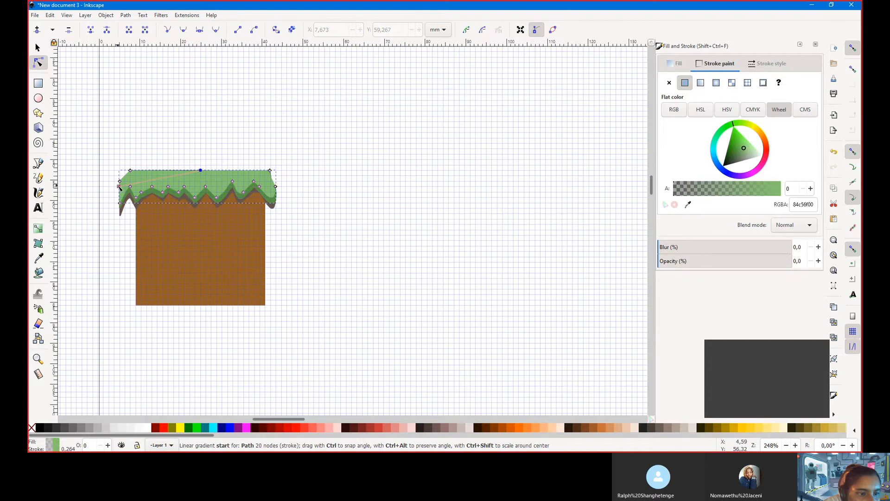
pyautogui.moveTo(144, 200); pyautogui.dragTo(206, 203)
pyautogui.click(318, 212)
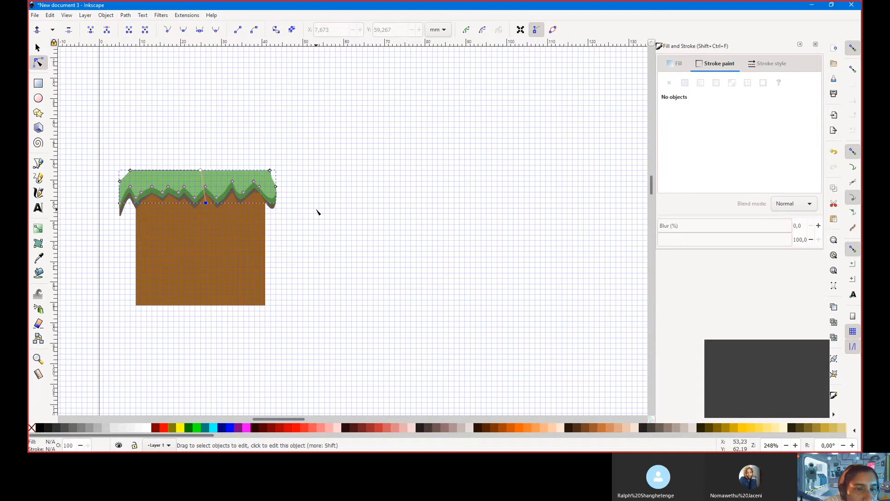
pyautogui.click(38, 48)
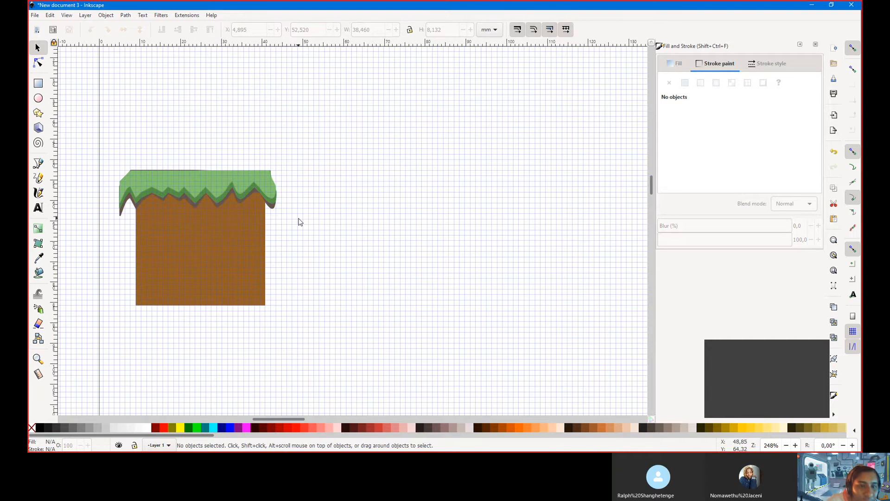
# Duplicate the three grass paths, flip the copy vertically, and place it along the dirt's bottom at Y 76.837 mm
pyautogui.moveTo(299, 219)
pyautogui.mouseDown()
pyautogui.moveTo(96, 160)
pyautogui.moveTo(103, 162)
pyautogui.mouseUp()
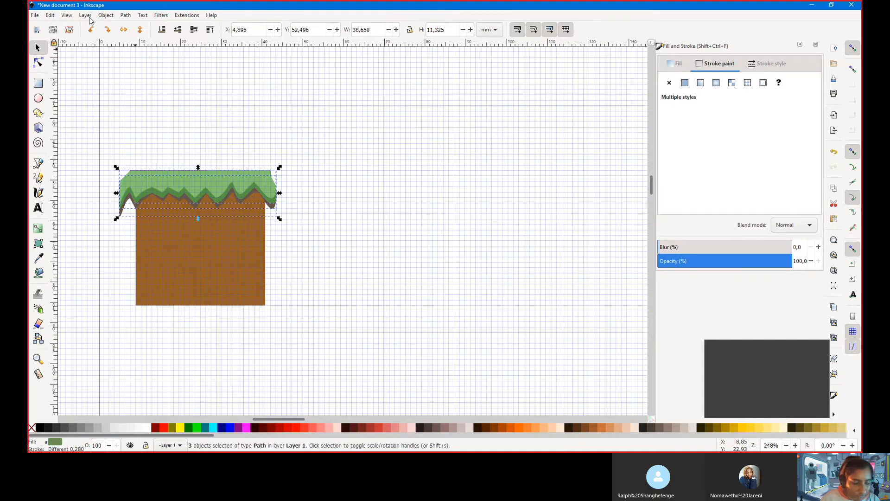
pyautogui.hotkey('shift', 'Down')
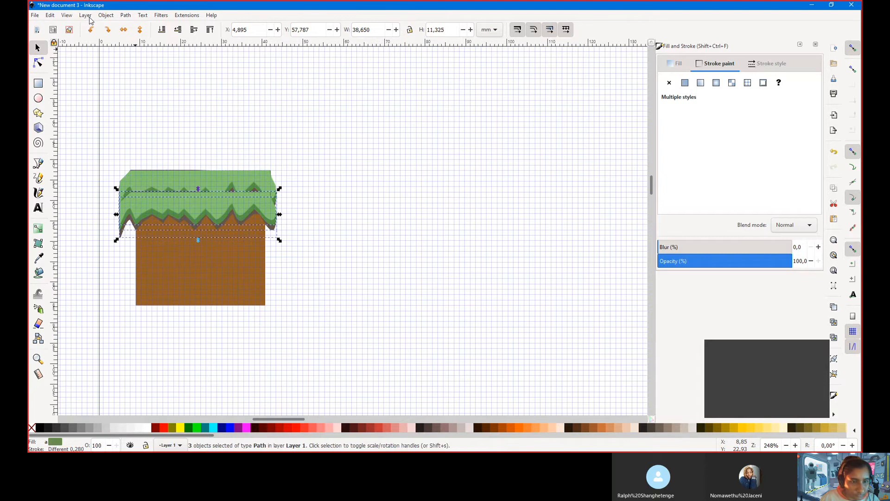
pyautogui.hotkey('shift', 'Down')
pyautogui.hotkey('shift', 'Down')
pyautogui.hotkey('shift', 'Down')
pyautogui.hotkey('shift', 'Down')
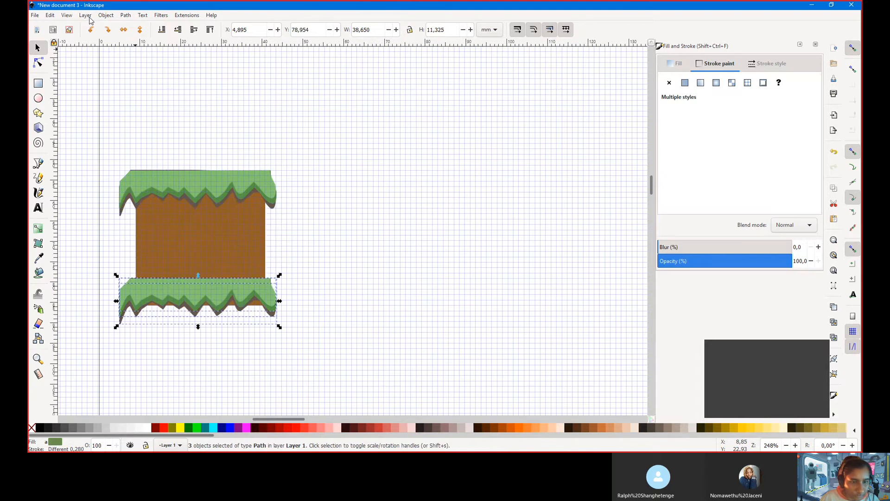
pyautogui.hotkey('shift', 'Down')
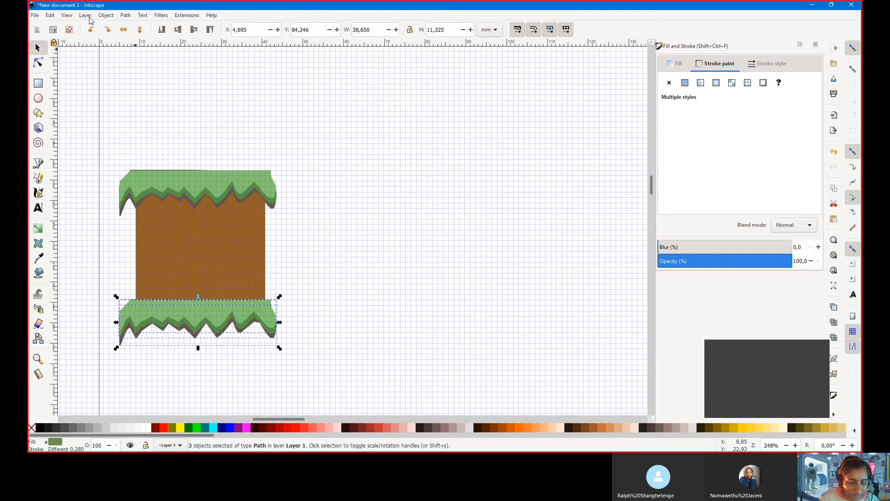
pyautogui.press('v')
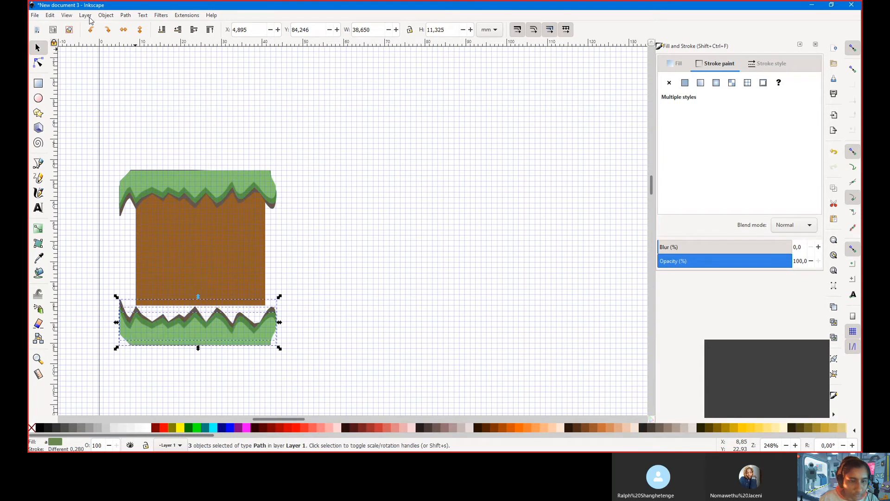
pyautogui.hotkey('ctrl', 'Up')
pyautogui.hotkey('ctrl', 'Up')
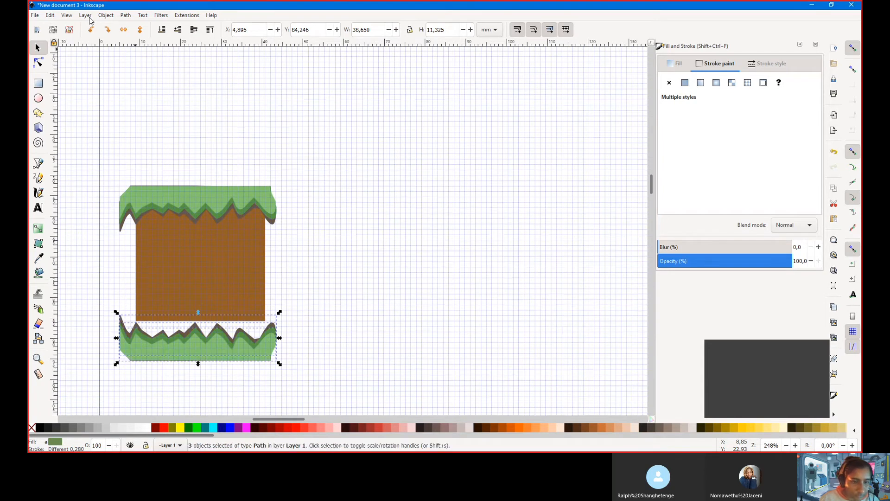
pyautogui.press('Up')
pyautogui.press('Up')
pyautogui.press('Up')
pyautogui.press('Up')
pyautogui.press('Up')
pyautogui.press('Up')
pyautogui.press('Up')
pyautogui.press('Up')
pyautogui.press('Up')
pyautogui.press('Up')
pyautogui.press('Up')
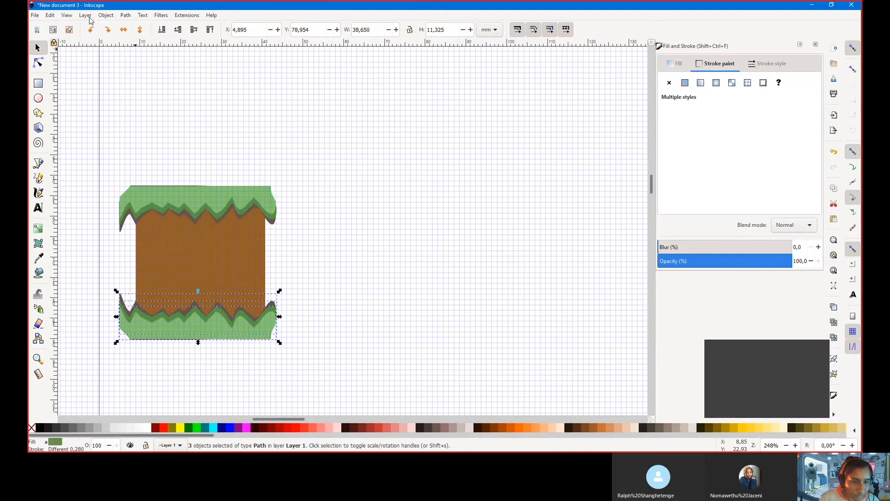
pyautogui.press('Up')
pyautogui.press('Up')
pyautogui.press('Up')
pyautogui.press('Up')
pyautogui.press('Up')
pyautogui.press('Up')
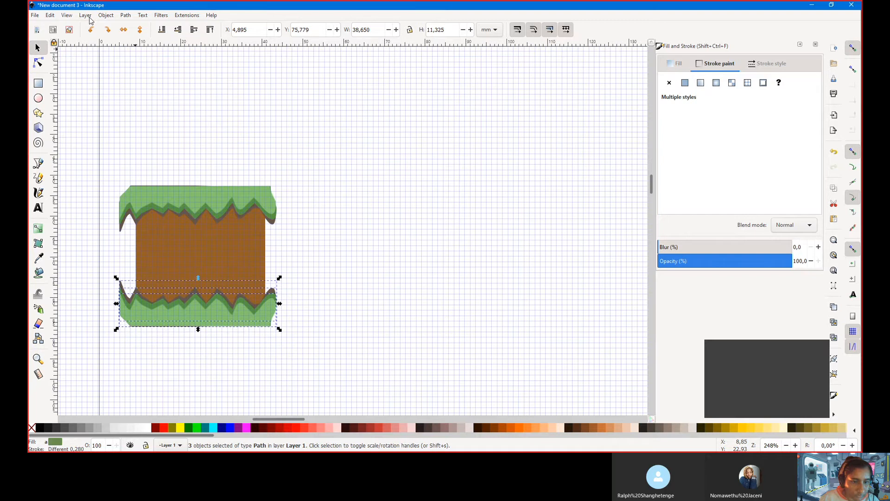
pyautogui.press('Down')
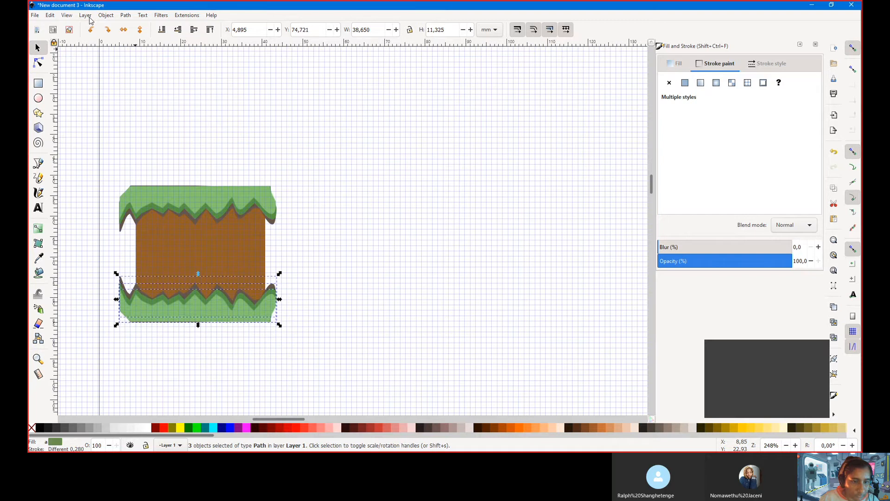
pyautogui.press('Down')
pyautogui.press('Down')
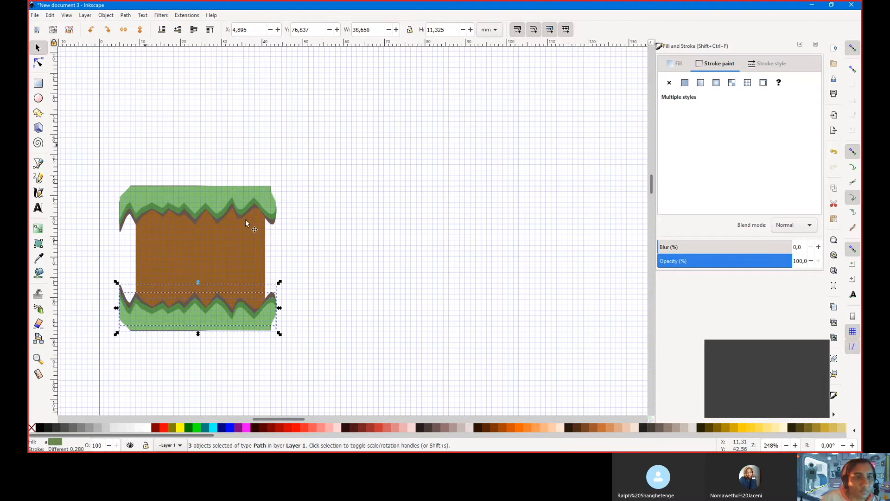
pyautogui.click(412, 214)
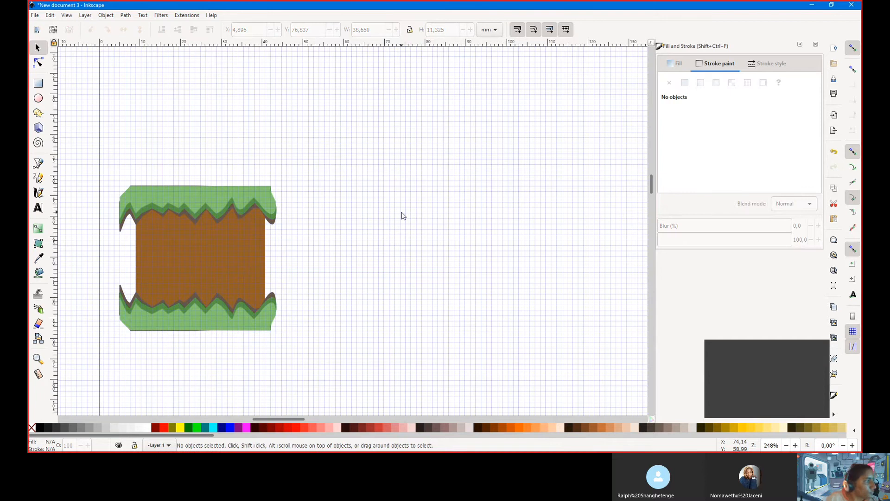
# Give the brown dirt rectangle a linear gradient fill in place of its flat brown
pyautogui.click(214, 245)
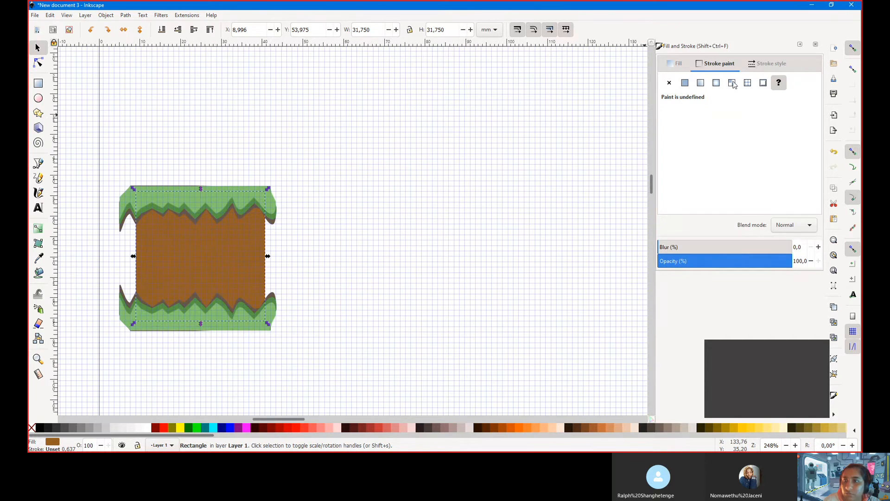
pyautogui.click(679, 63)
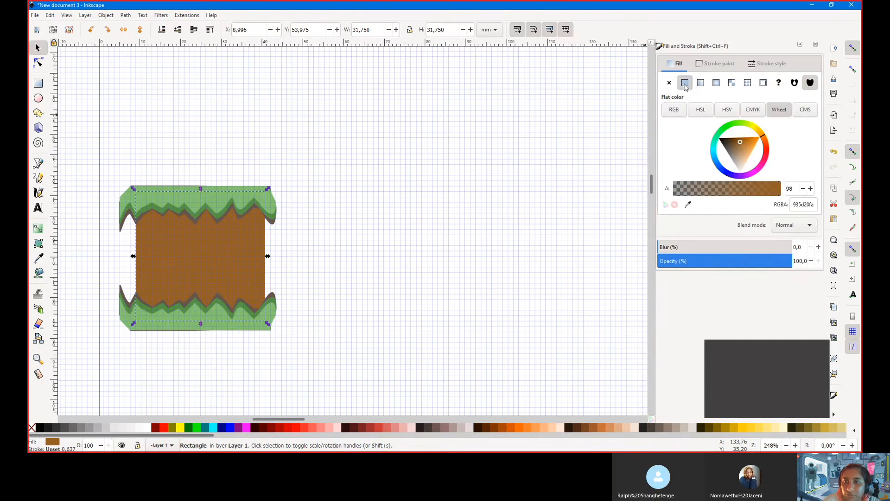
pyautogui.click(701, 82)
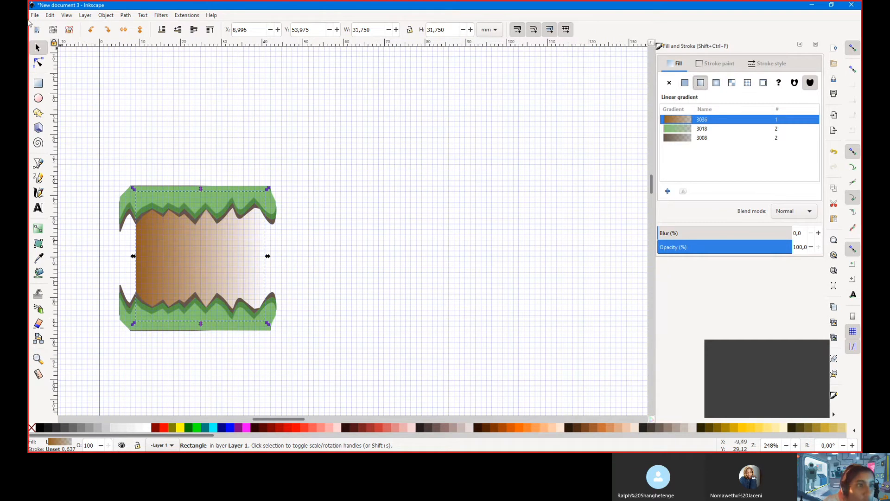
# Reposition the gradient stops so the transparent stop sits on the rectangle's right edge
pyautogui.click(39, 62)
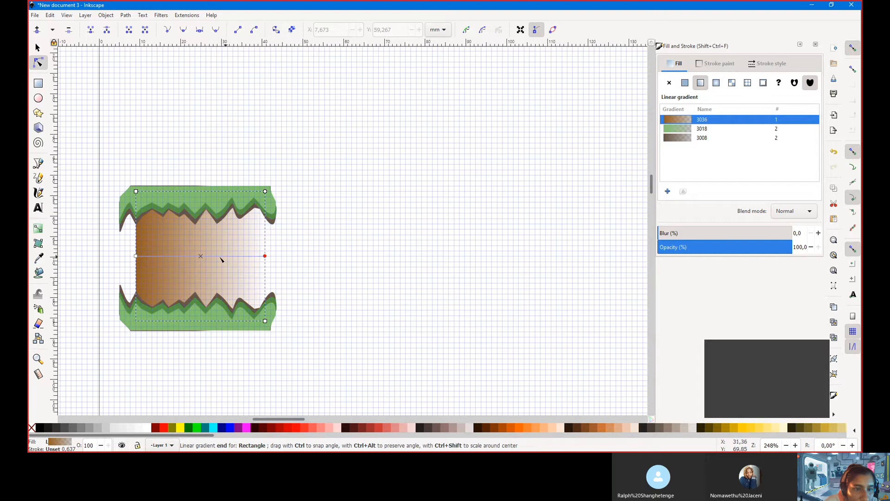
pyautogui.moveTo(221, 259); pyautogui.dragTo(266, 258)
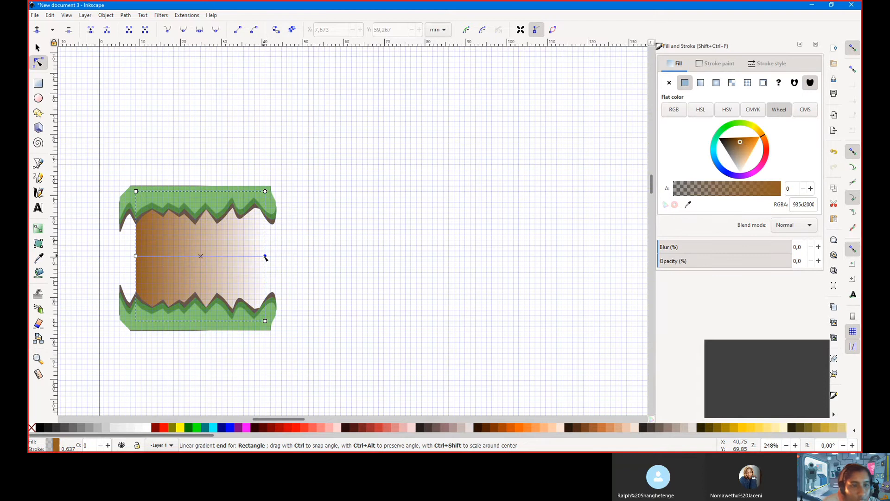
pyautogui.click(262, 273)
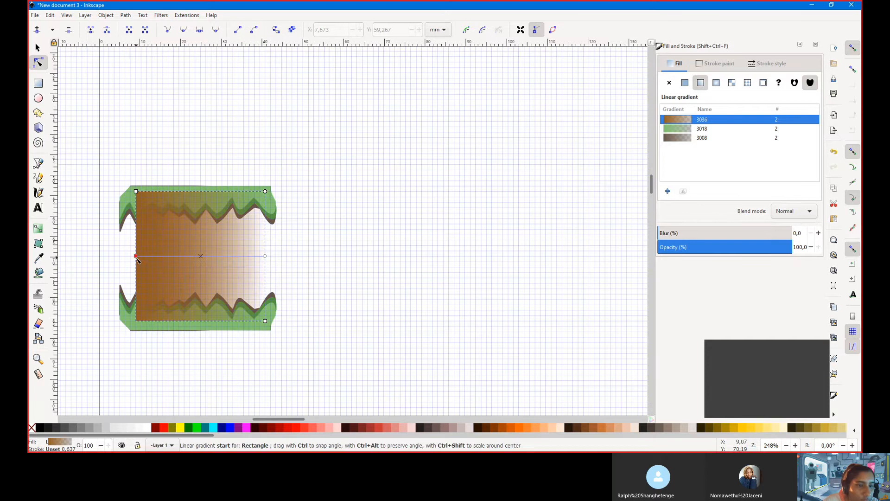
pyautogui.moveTo(136, 256)
pyautogui.mouseDown()
pyautogui.moveTo(239, 224)
pyautogui.moveTo(278, 241)
pyautogui.moveTo(264, 260)
pyautogui.moveTo(298, 257)
pyautogui.moveTo(138, 259)
pyautogui.mouseUp()
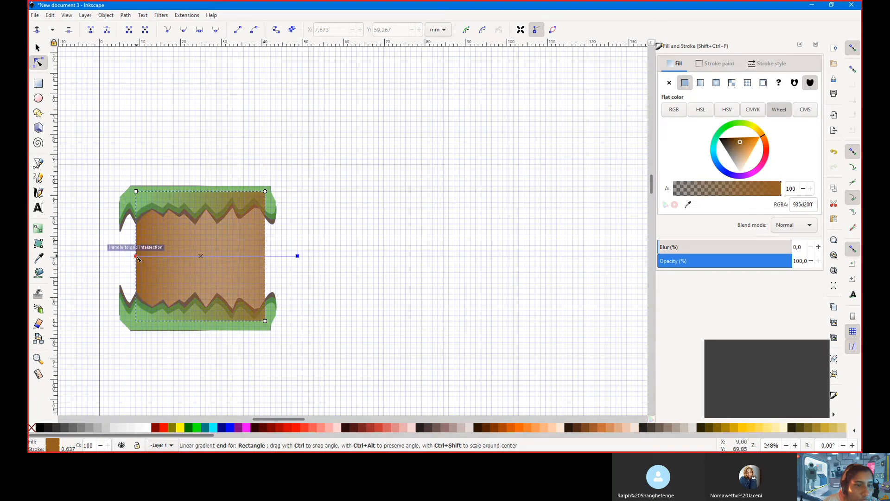
pyautogui.click(298, 256)
pyautogui.moveTo(282, 261); pyautogui.dragTo(267, 261)
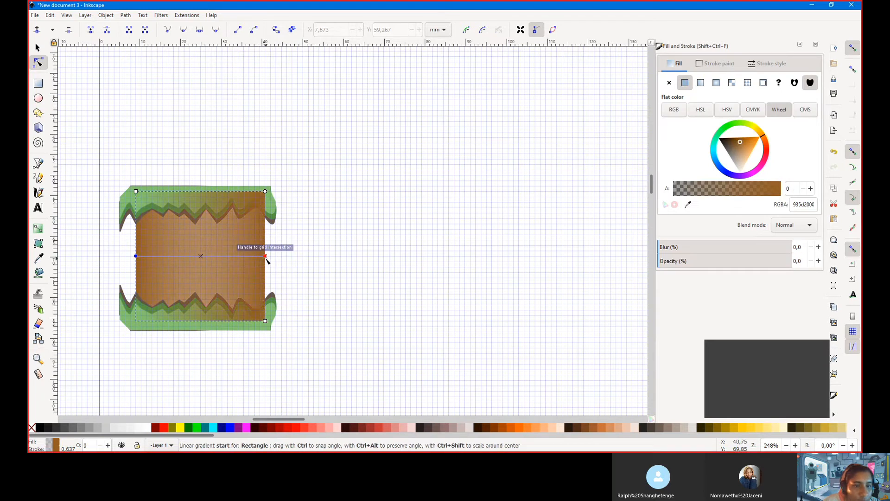
pyautogui.click(266, 259)
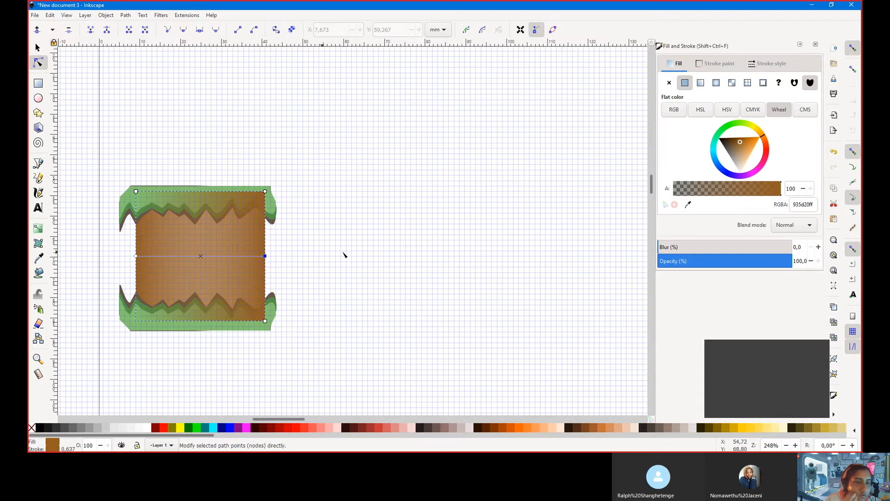
pyautogui.press('Escape')
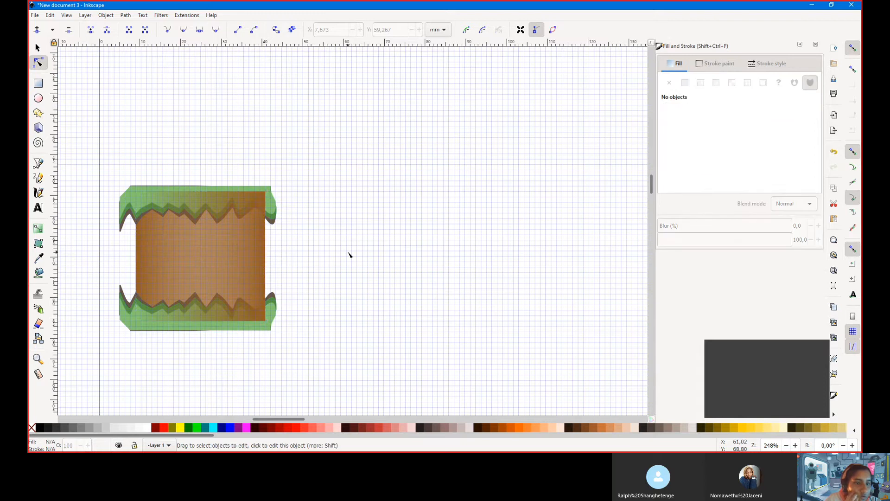
pyautogui.click(225, 235)
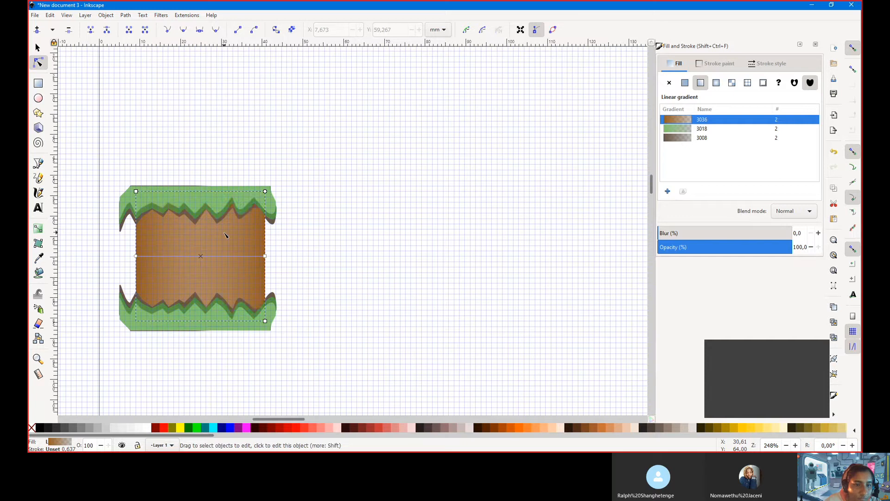
pyautogui.click(307, 245)
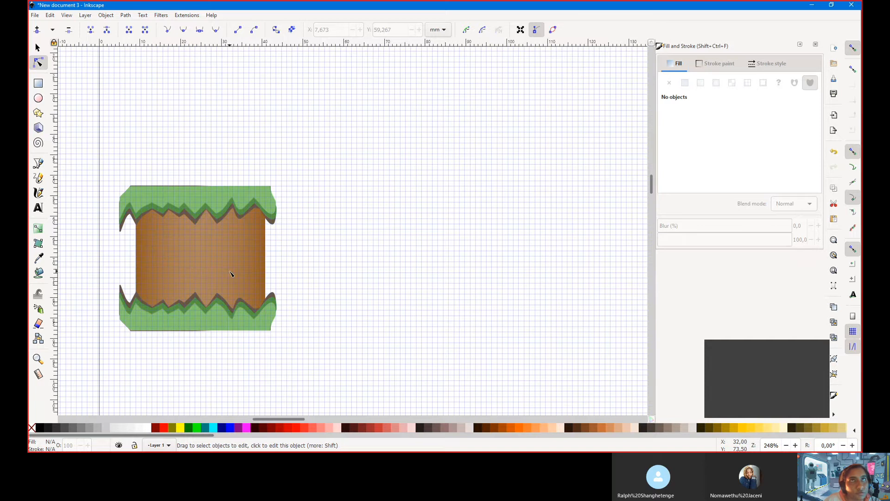
# Draw a small circle on the upper-left of the dirt block
pyautogui.click(38, 99)
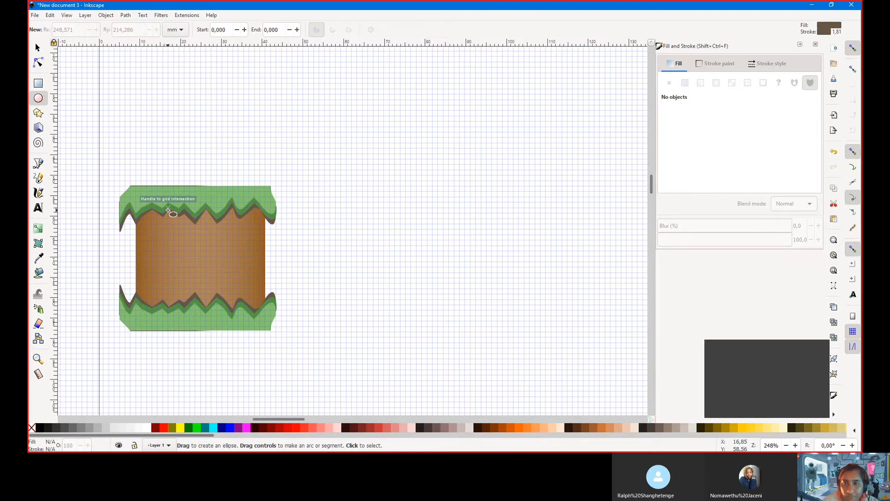
pyautogui.moveTo(162, 237); pyautogui.dragTo(184, 224)
pyautogui.click(38, 63)
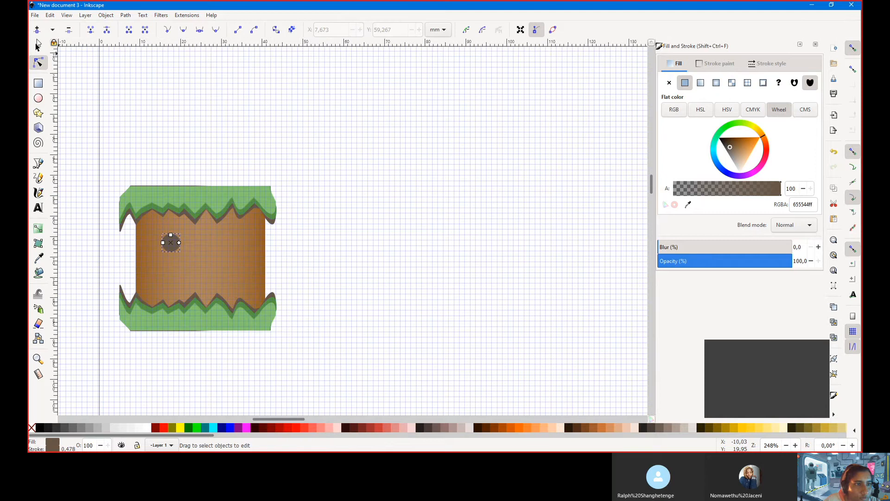
# Convert the circle to a path and stretch its bottom node down into an irregular oval
pyautogui.click(125, 15)
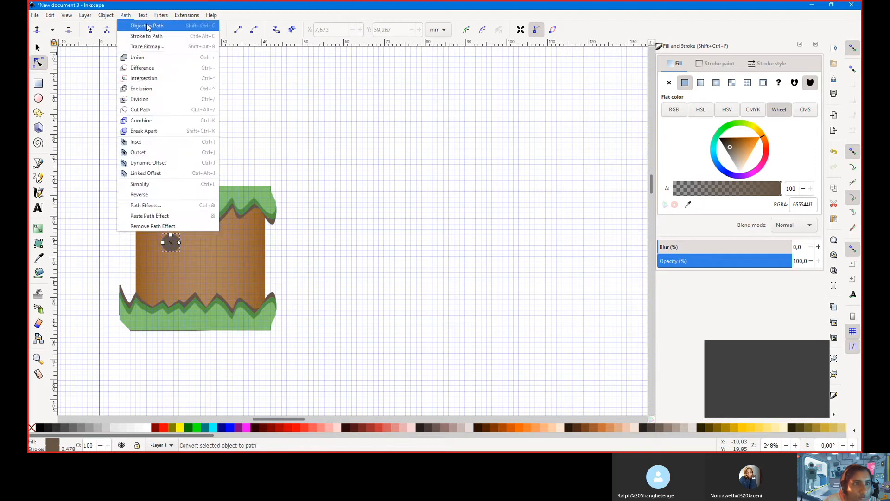
pyautogui.click(140, 24)
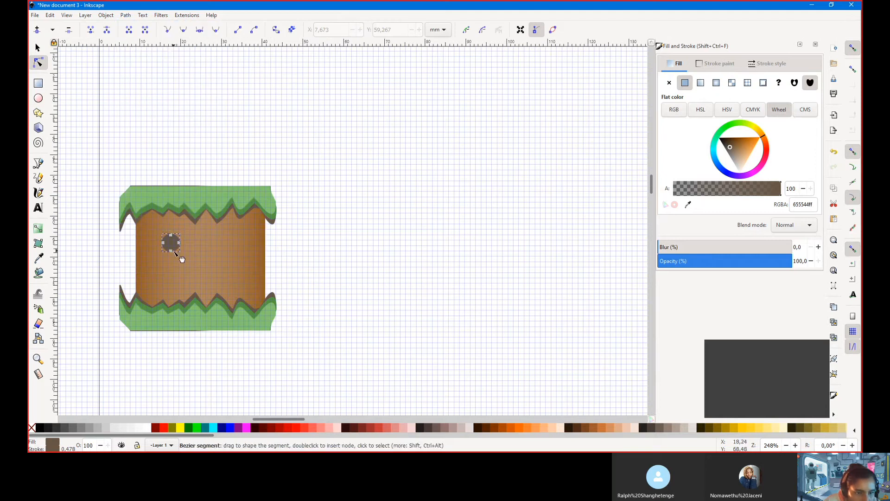
pyautogui.moveTo(173, 251)
pyautogui.mouseDown()
pyautogui.moveTo(177, 234)
pyautogui.moveTo(184, 240)
pyautogui.mouseUp()
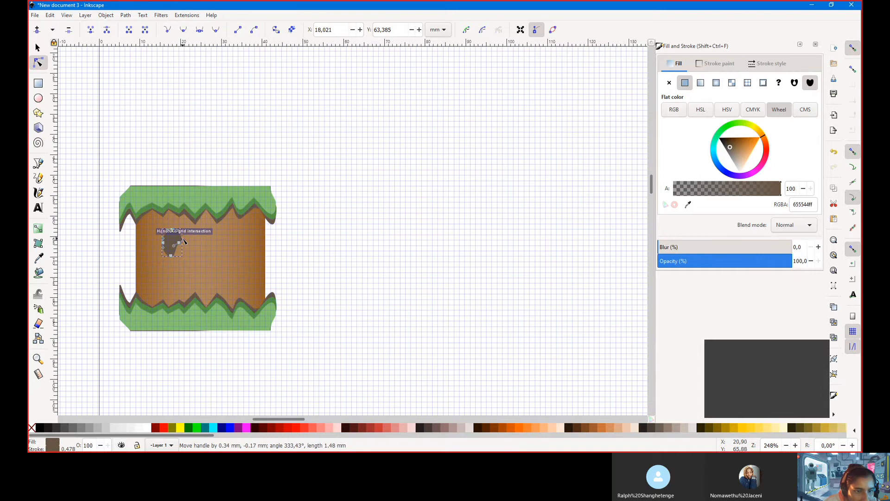
pyautogui.click(179, 235)
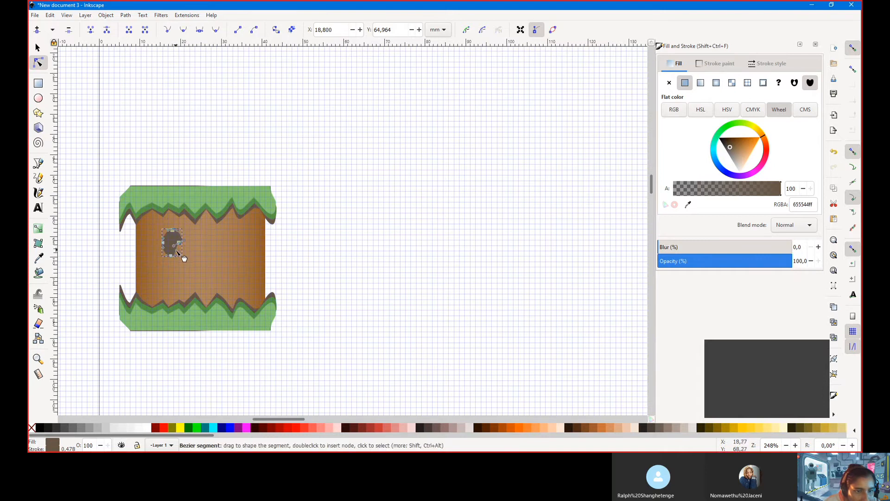
# Move the speck just right of the tile and reshape its nodes into a pointed rock
pyautogui.moveTo(173, 249); pyautogui.dragTo(195, 243)
pyautogui.click(170, 241)
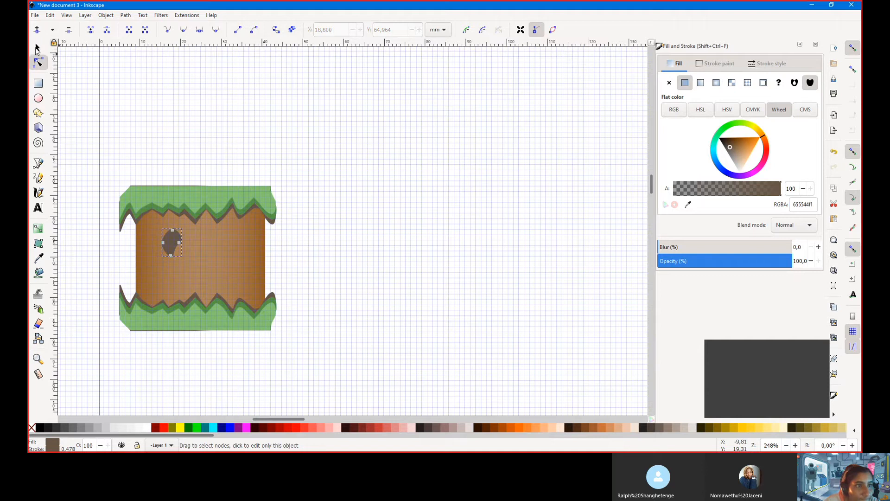
pyautogui.click(37, 49)
pyautogui.moveTo(163, 240); pyautogui.dragTo(293, 227)
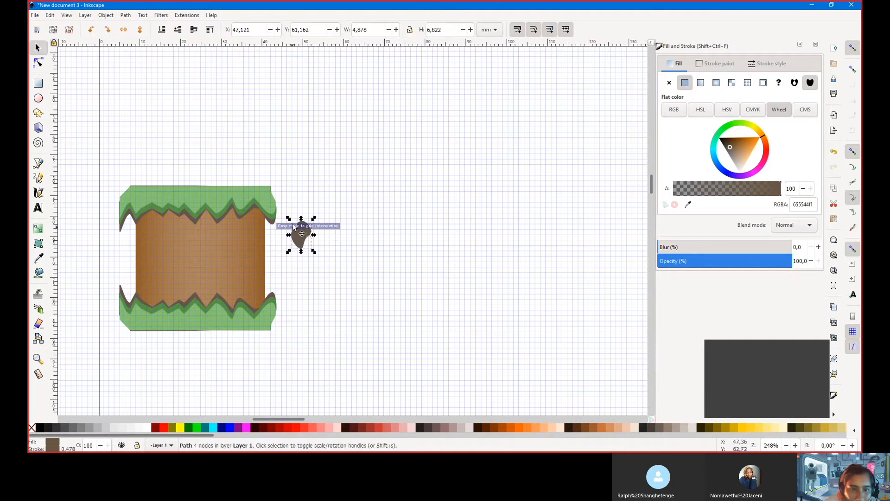
pyautogui.click(38, 62)
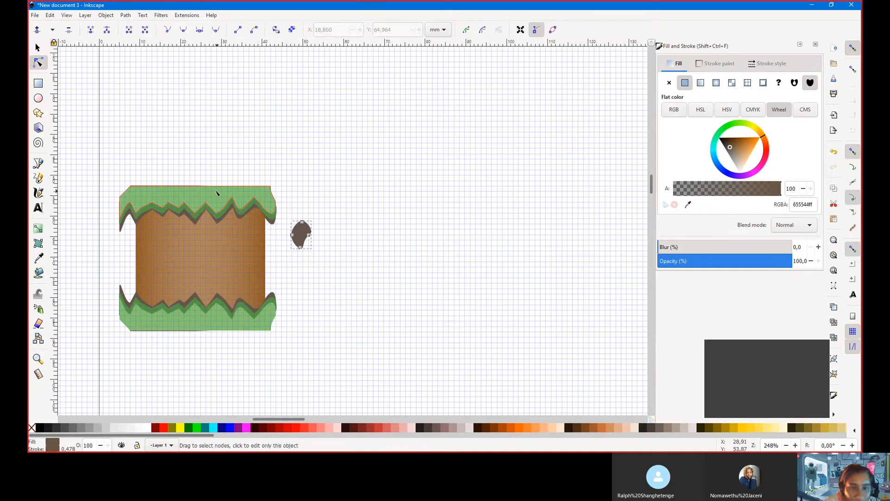
pyautogui.moveTo(292, 235)
pyautogui.mouseDown()
pyautogui.moveTo(297, 222)
pyautogui.moveTo(303, 238)
pyautogui.mouseUp()
pyautogui.click(294, 226)
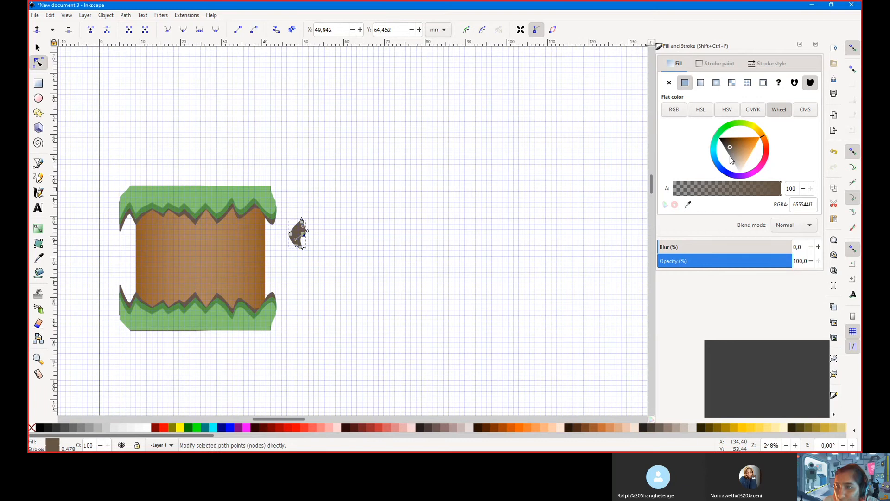
# Lighten the speck's fill and give its outline the same 9c8872ff colour
pyautogui.moveTo(730, 157); pyautogui.dragTo(736, 154)
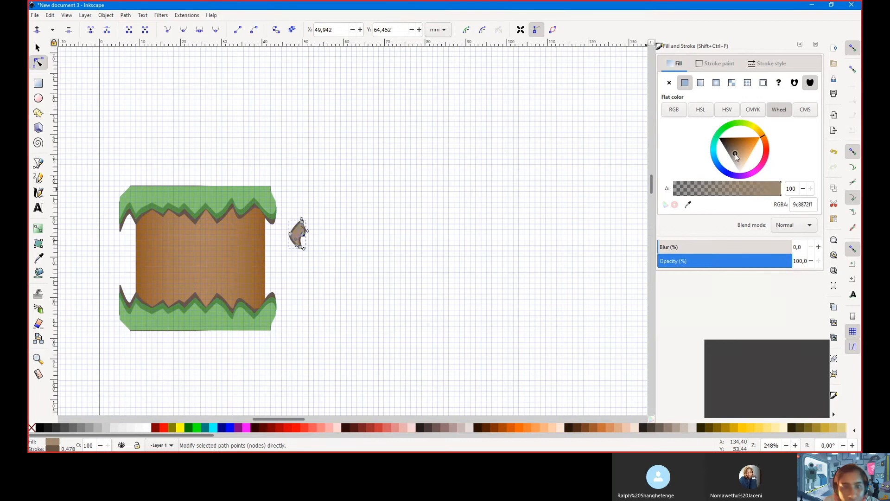
pyautogui.click(717, 63)
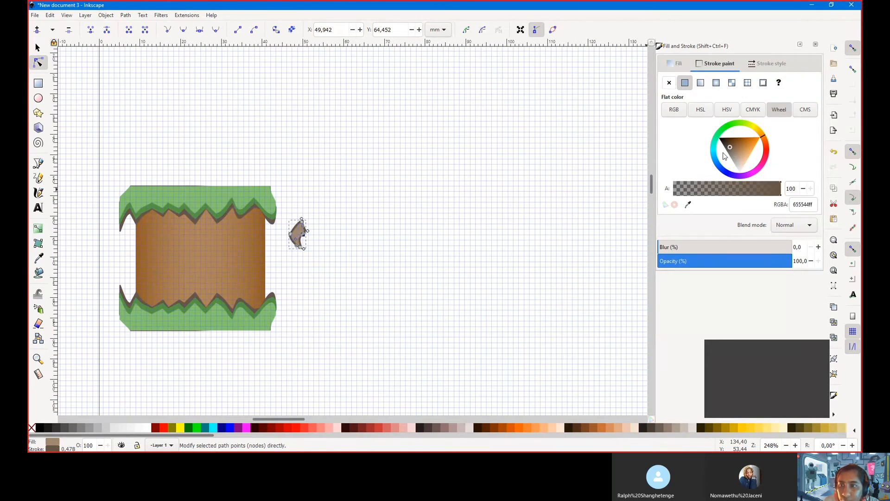
pyautogui.moveTo(731, 148); pyautogui.dragTo(734, 152)
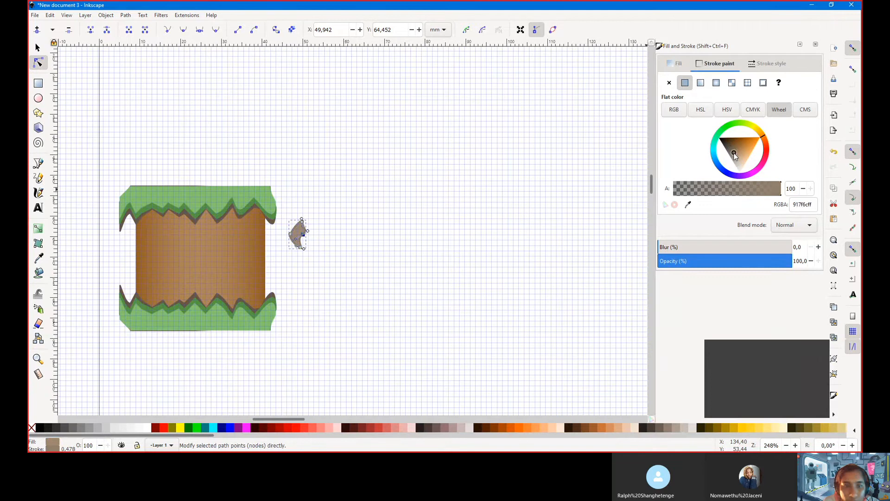
pyautogui.click(678, 63)
pyautogui.doubleClick(810, 205)
pyautogui.hotkey('ctrl', 'c')
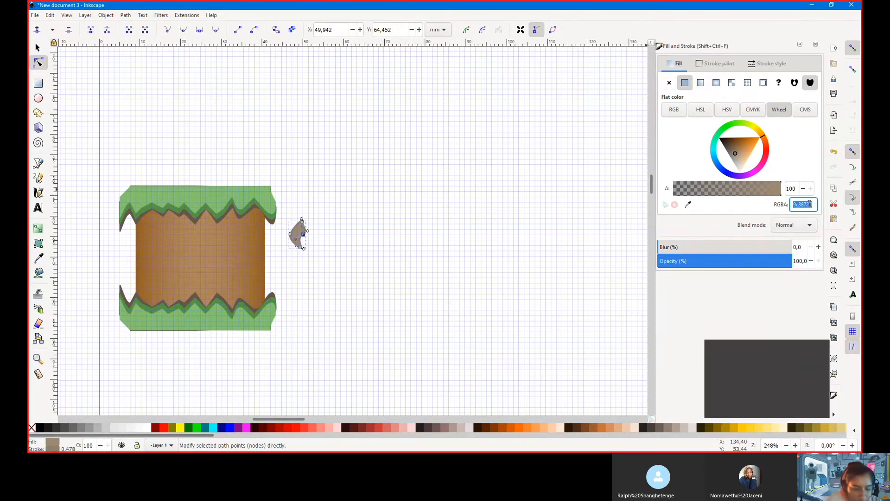
pyautogui.click(716, 64)
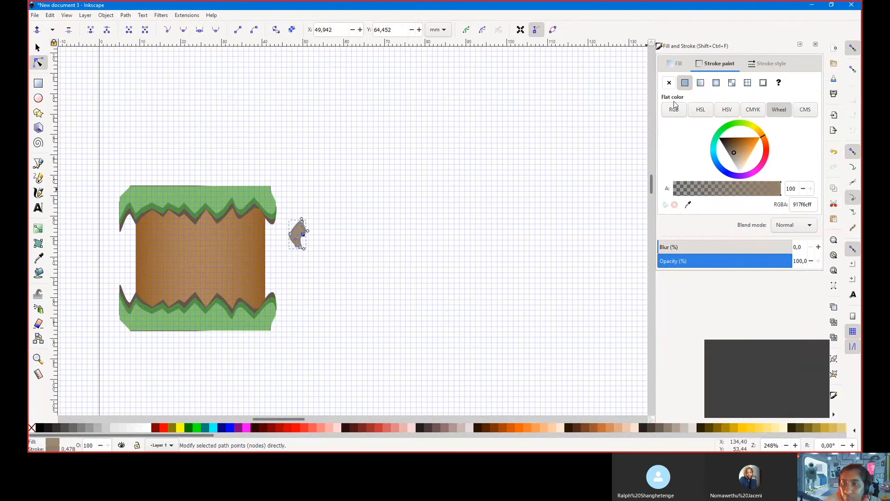
pyautogui.doubleClick(800, 205)
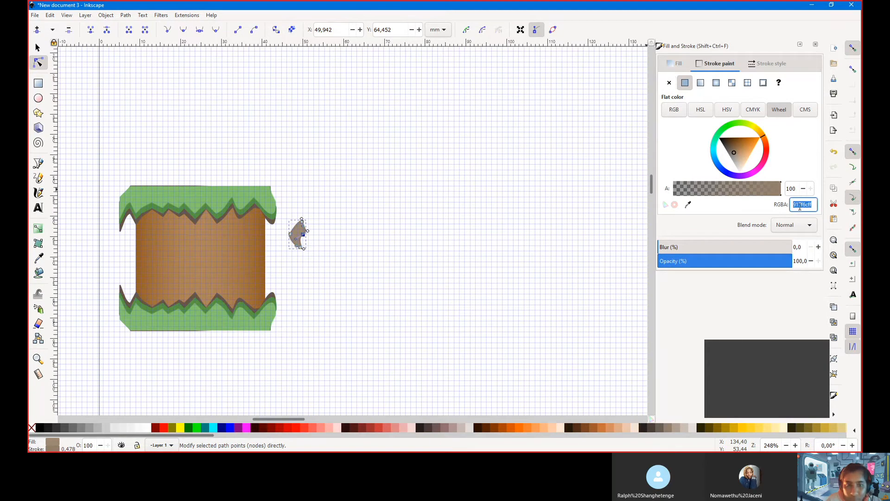
pyautogui.hotkey('ctrl', 'v')
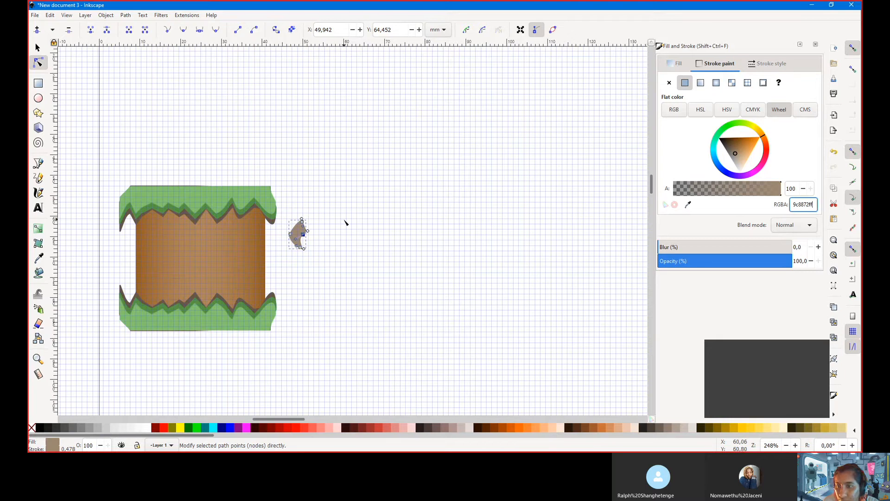
pyautogui.click(808, 227)
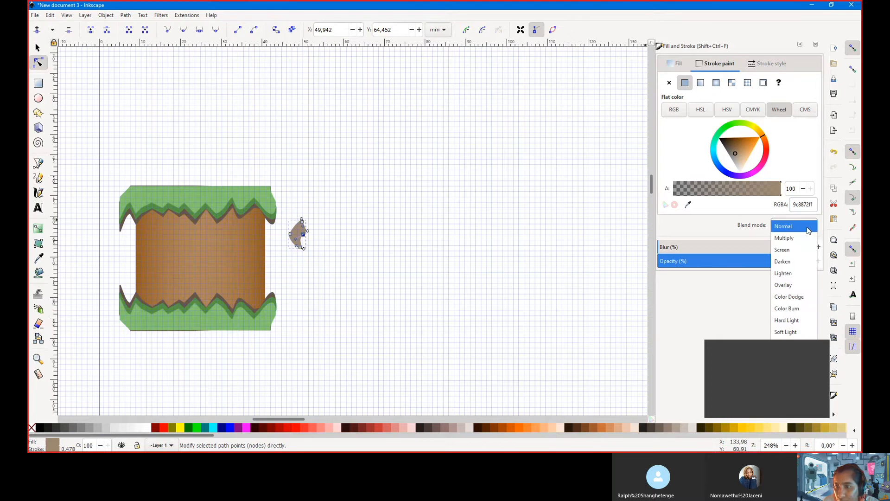
pyautogui.click(808, 227)
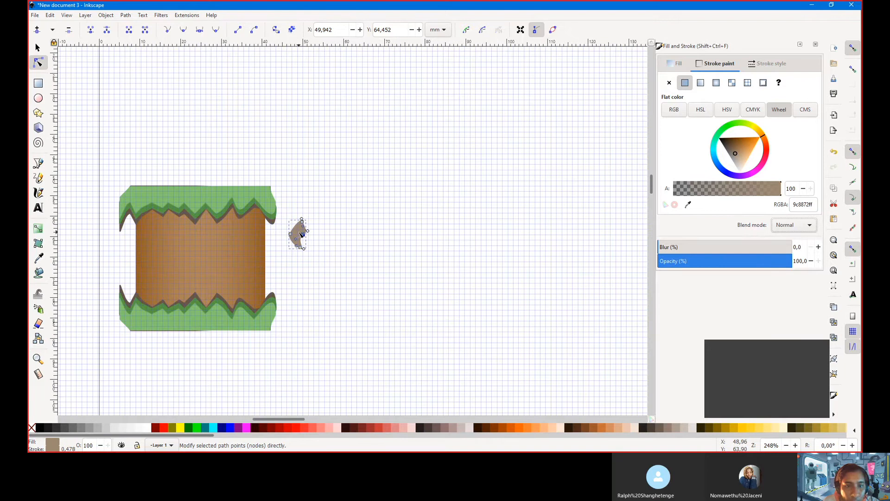
# Move the rock speck onto the dirt block and shrink the small rock to about half size
pyautogui.press('s')
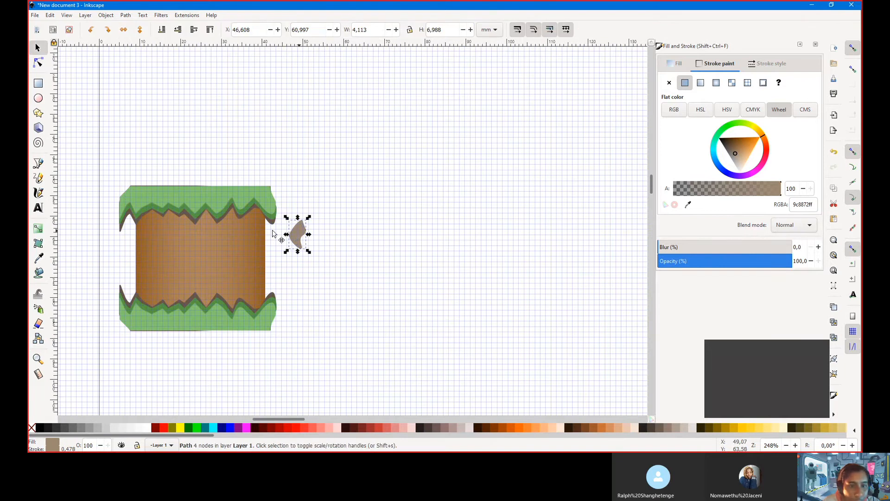
pyautogui.moveTo(274, 232); pyautogui.dragTo(142, 242)
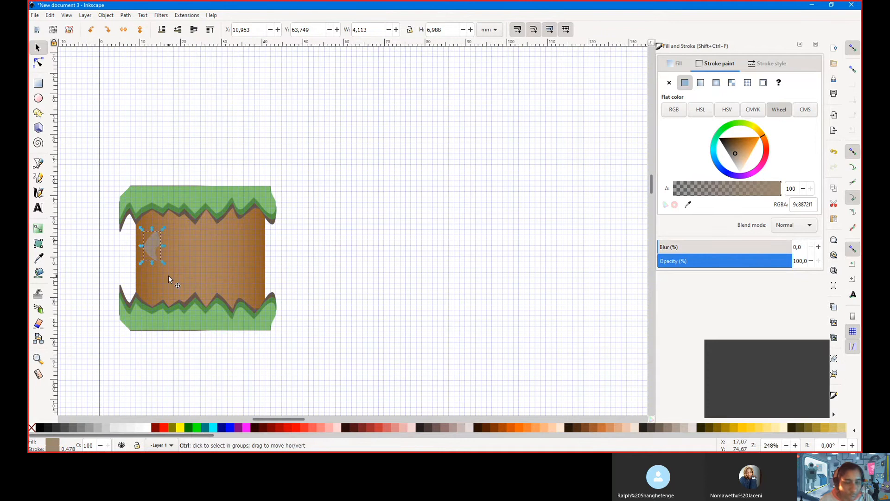
pyautogui.moveTo(163, 261); pyautogui.dragTo(175, 235)
# Colour the larger rock's outline and fill dark brown 6d4d2aff
pyautogui.click(153, 250)
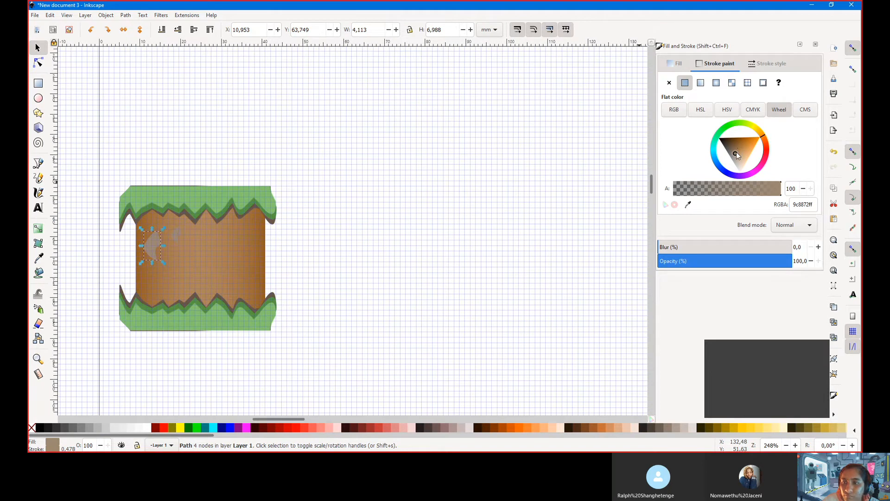
pyautogui.moveTo(736, 152); pyautogui.dragTo(734, 143)
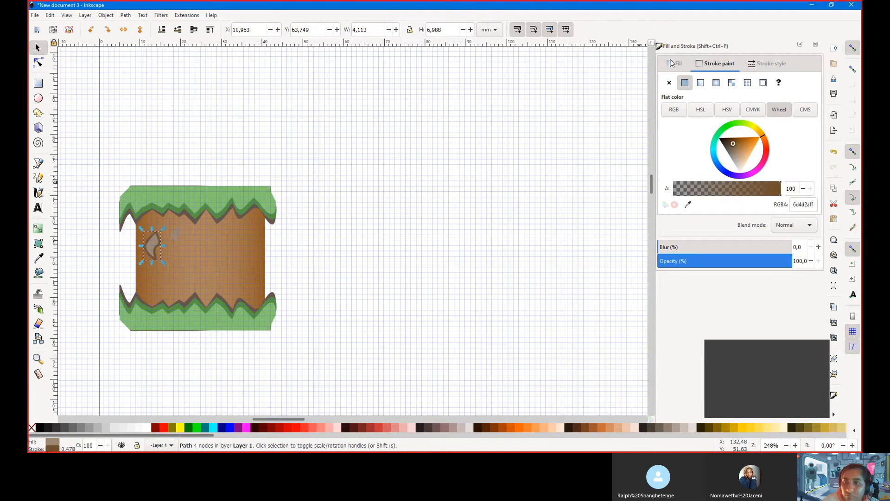
pyautogui.doubleClick(806, 208)
pyautogui.hotkey('ctrl', 'c')
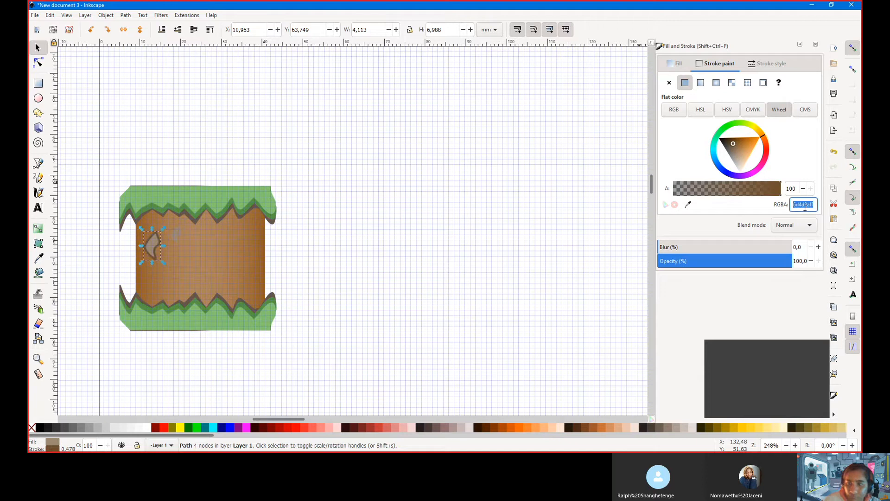
pyautogui.click(675, 62)
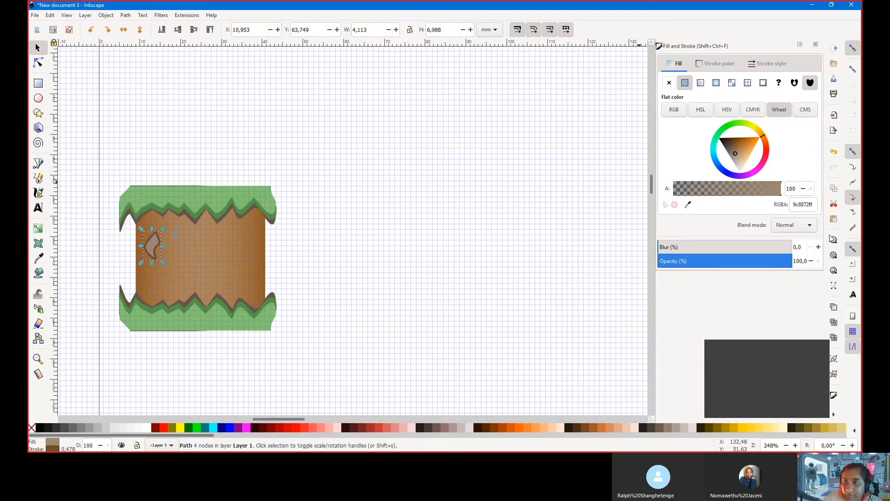
pyautogui.doubleClick(808, 204)
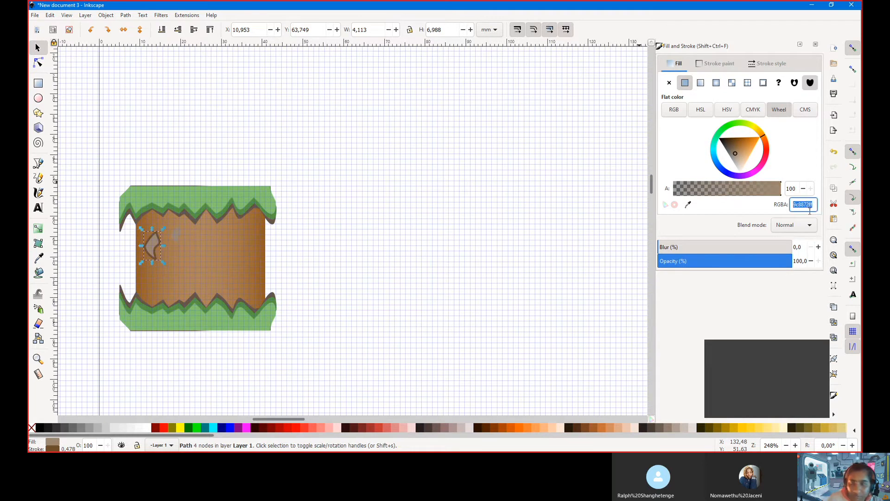
pyautogui.hotkey('ctrl', 'v')
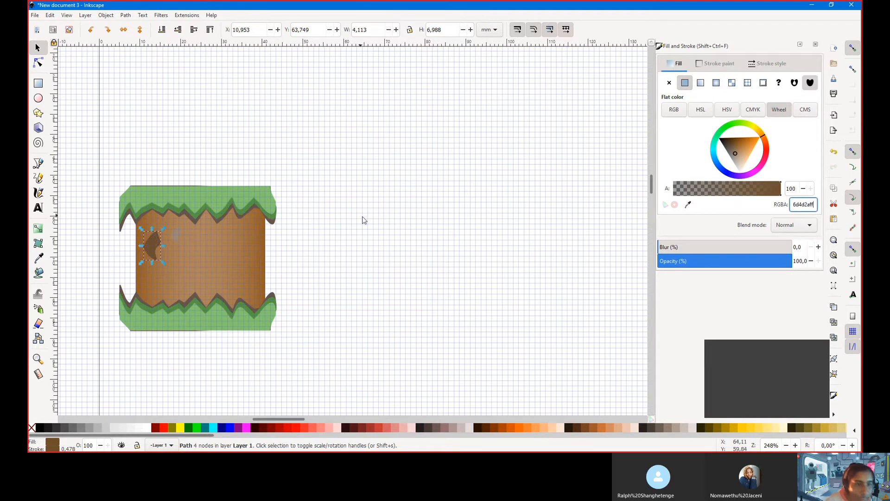
# Fill the small rock dark brown by sampling the larger rock with the Dropper
pyautogui.click(175, 239)
pyautogui.click(38, 258)
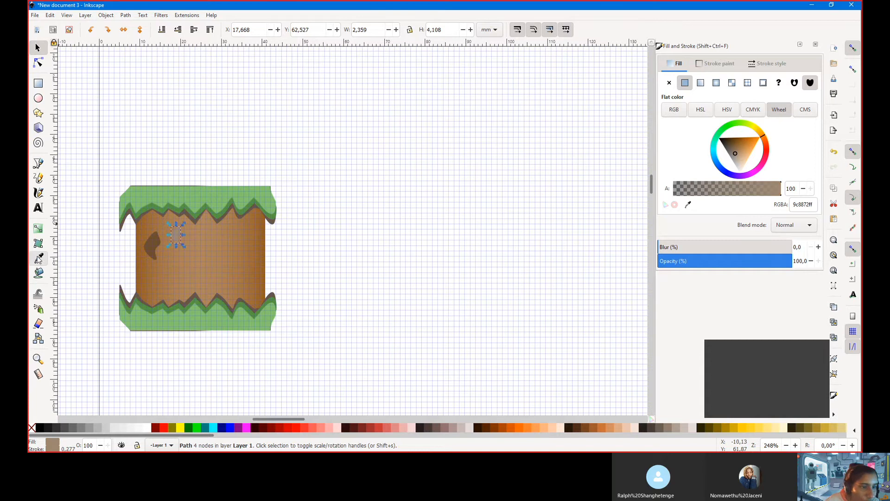
pyautogui.click(142, 249)
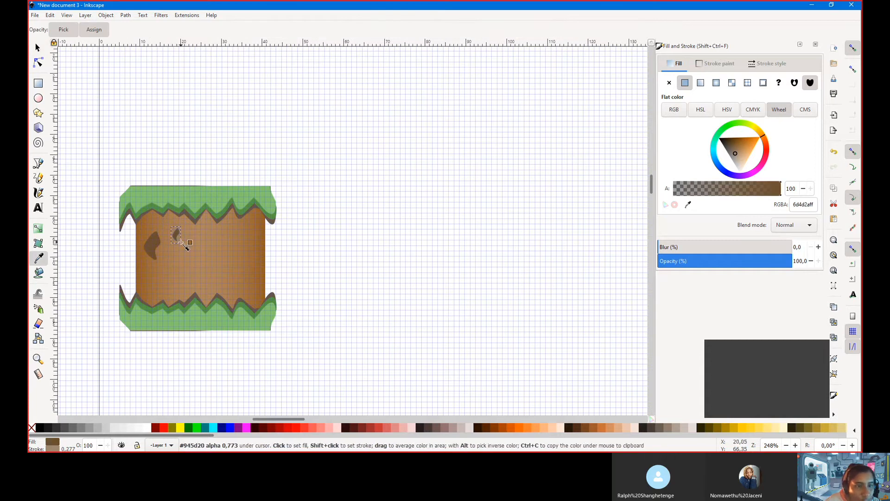
pyautogui.click(732, 64)
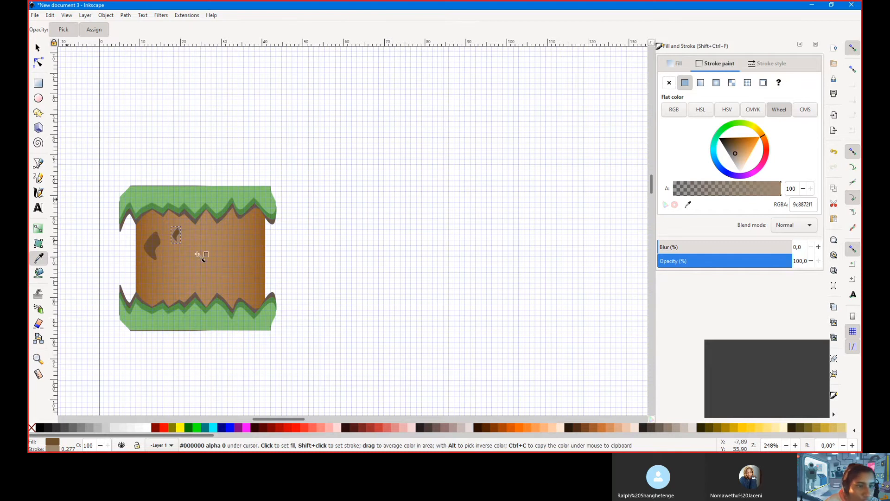
pyautogui.moveTo(153, 239); pyautogui.dragTo(154, 241)
# Paste the small rock's fill value into its outline so it is also 6d4d2aff
pyautogui.click(37, 48)
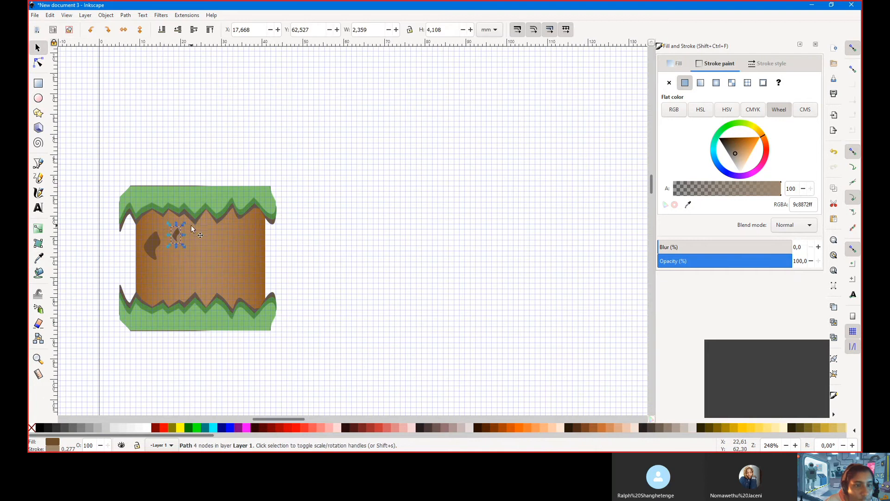
pyautogui.click(679, 65)
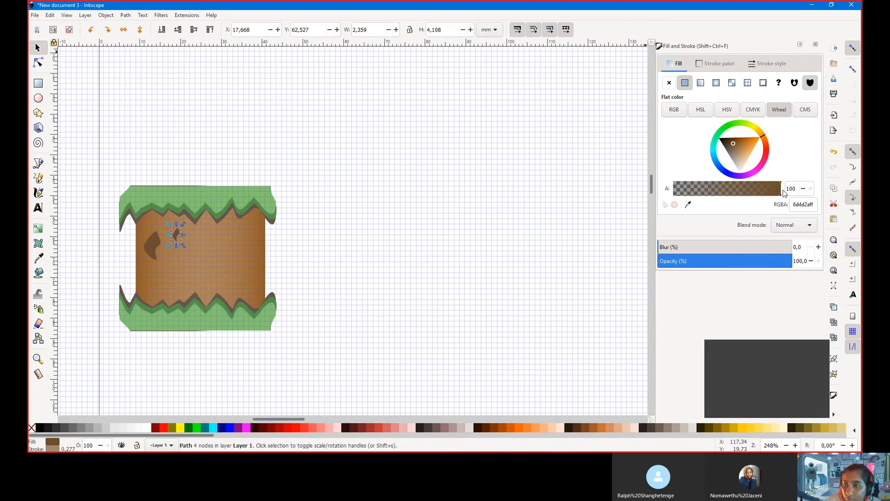
pyautogui.doubleClick(802, 205)
pyautogui.hotkey('ctrl', 'c')
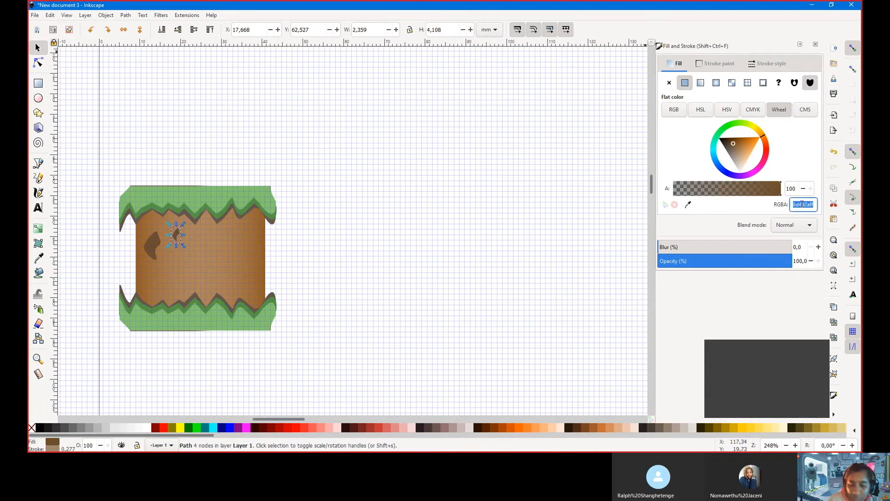
pyautogui.click(719, 64)
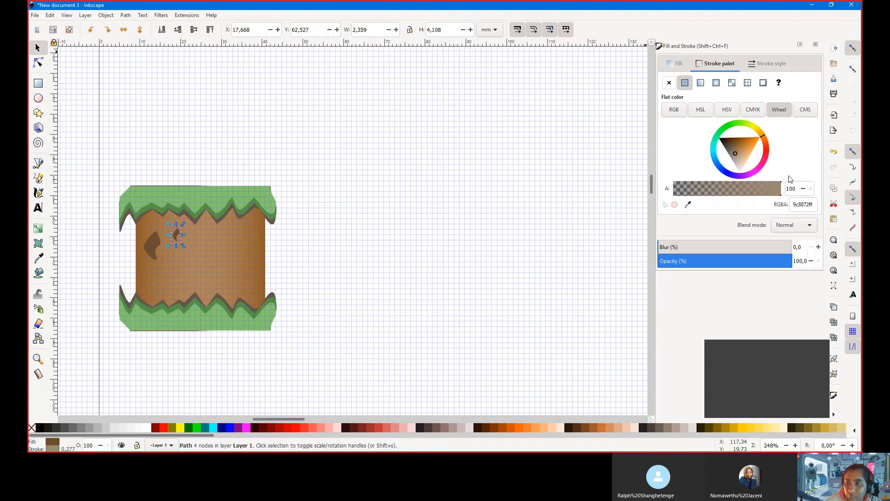
pyautogui.doubleClick(802, 206)
pyautogui.hotkey('ctrl', 'v')
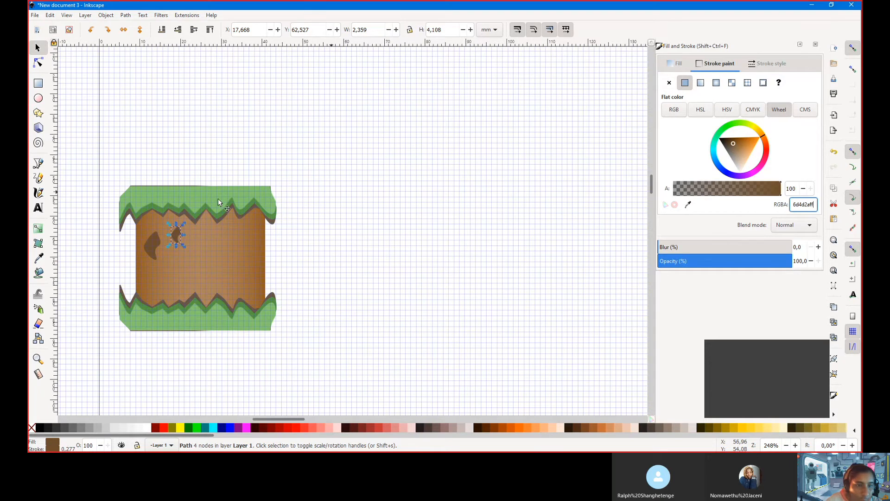
pyautogui.click(152, 240)
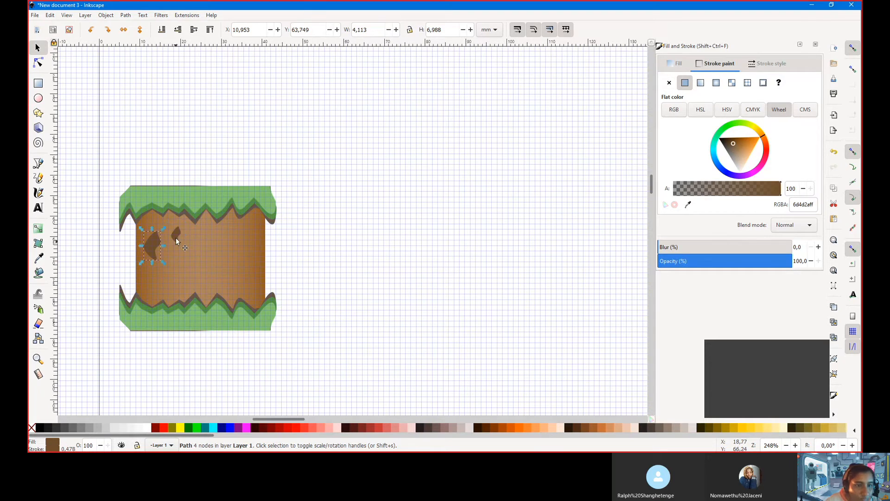
pyautogui.click(177, 237)
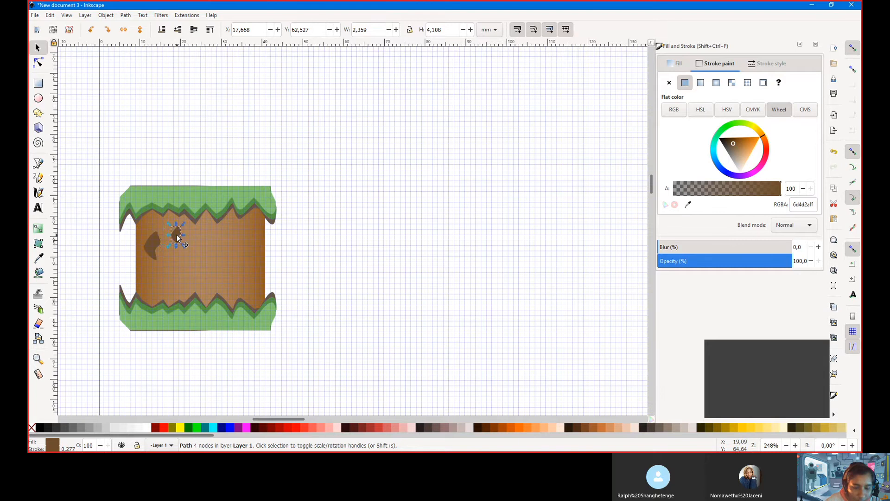
pyautogui.click(153, 246)
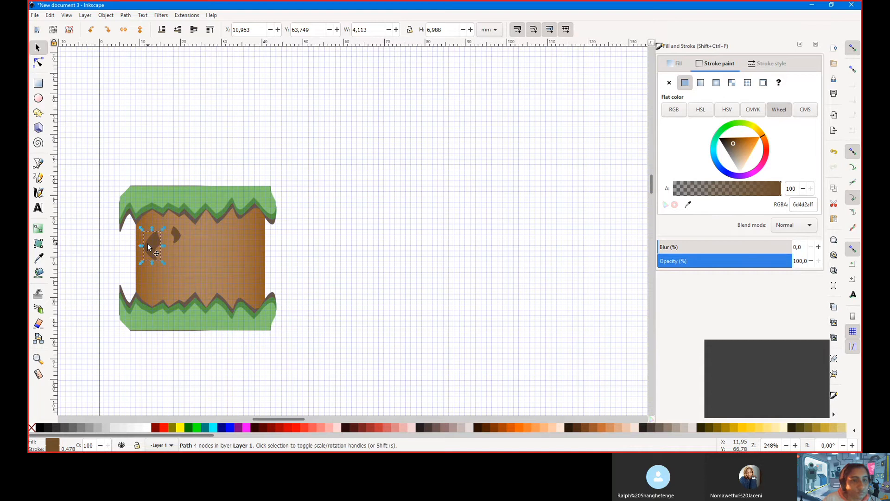
# Stamp three copies of the small rock across the middle and lower dirt, then deselect
pyautogui.hotkey('ctrl', 'd')
pyautogui.moveTo(148, 246); pyautogui.dragTo(217, 250)
pyautogui.hotkey('ctrl', 'd')
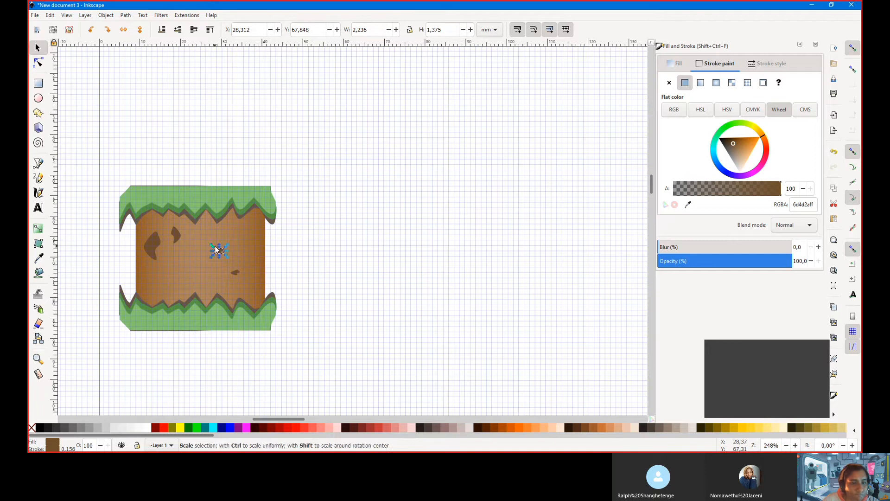
pyautogui.hotkey('ctrl', 'd')
pyautogui.moveTo(217, 254); pyautogui.dragTo(194, 283)
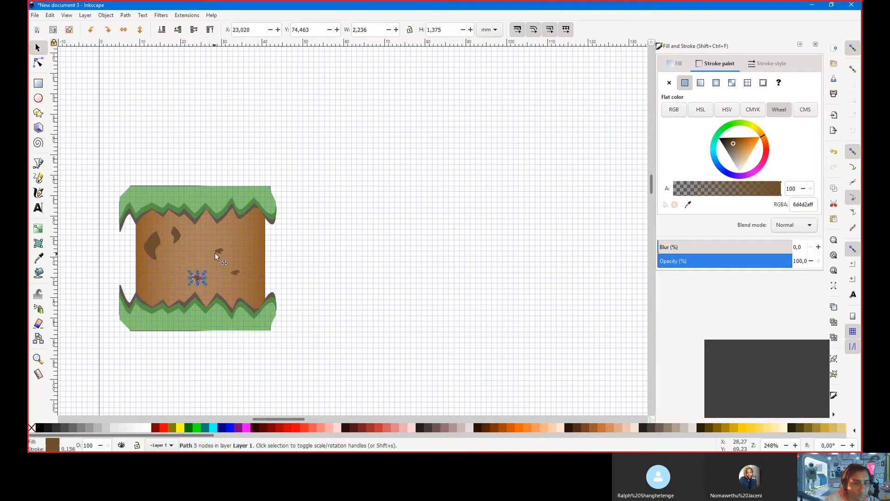
pyautogui.click(220, 251)
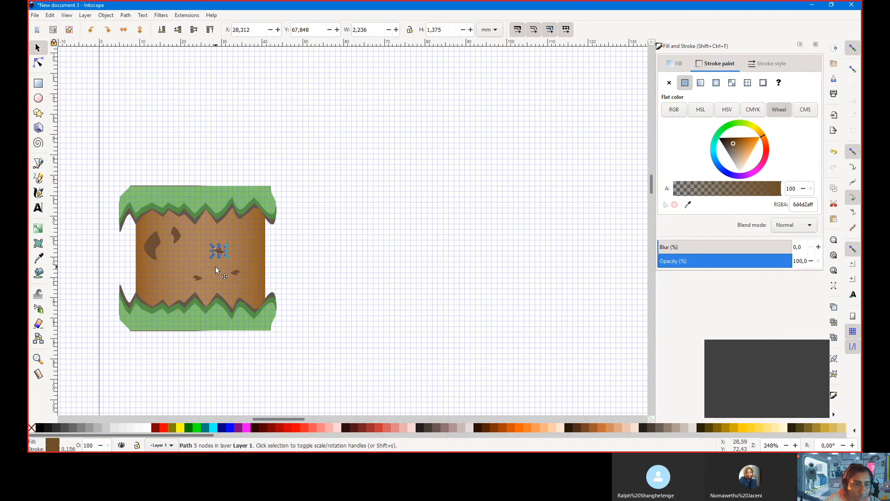
pyautogui.press('Escape')
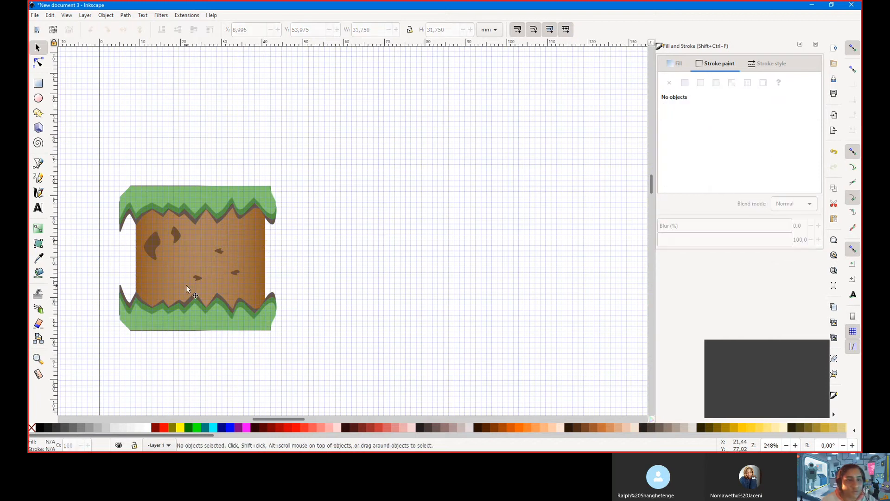
pyautogui.press('ctrl')
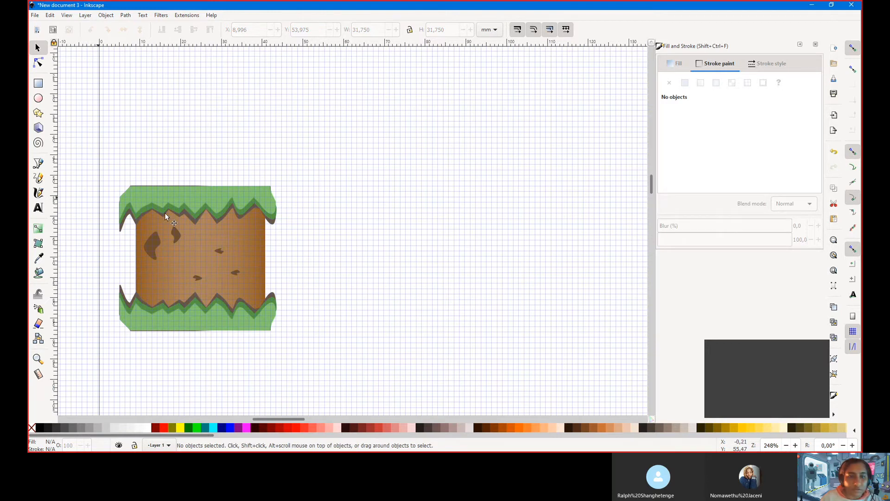
pyautogui.scroll(-5, 369, 225)
pyautogui.scroll(-4, 371, 228)
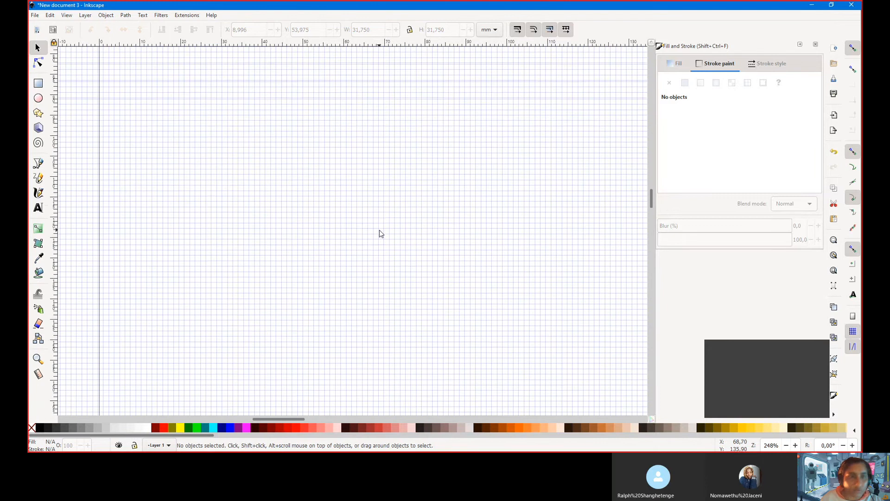
pyautogui.scroll(6, 380, 233)
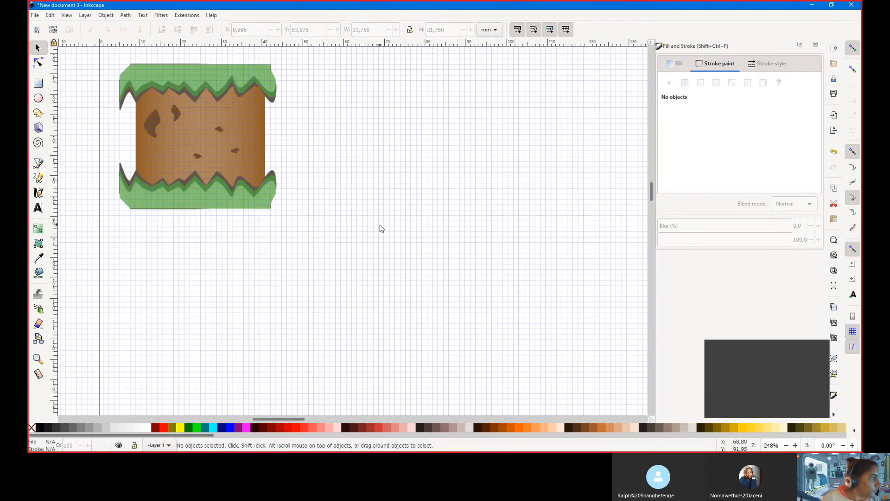
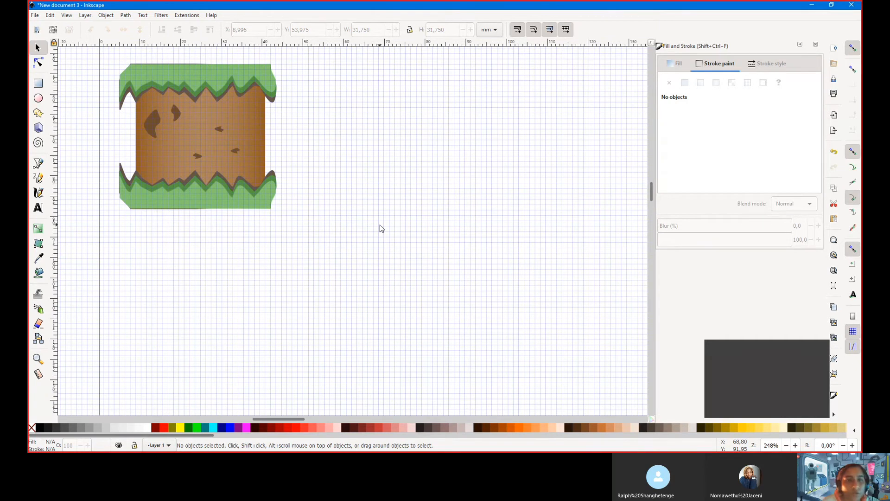
# Scroll the canvas slightly beside the grass-topped dirt tile
pyautogui.scroll(-2, 346, 235)
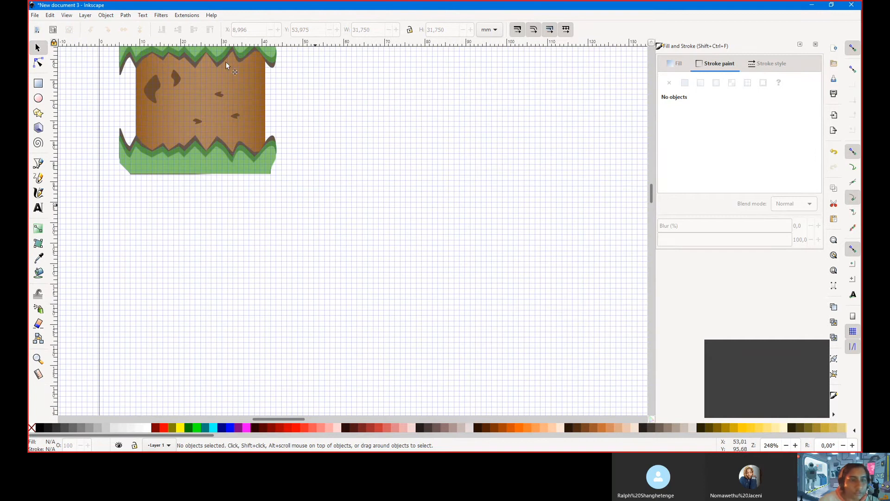
# Draw a tall narrow trunk rectangle right of the tile and convert it to a path
pyautogui.click(38, 83)
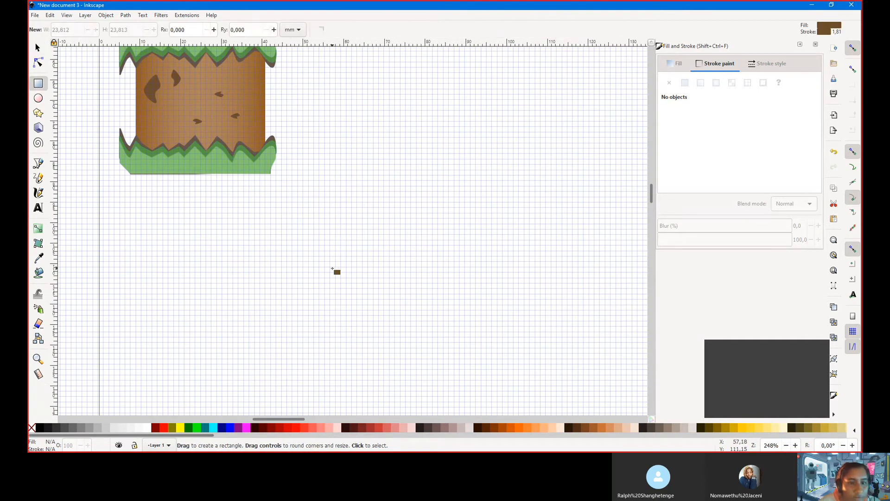
pyautogui.moveTo(448, 256)
pyautogui.mouseDown()
pyautogui.moveTo(469, 369)
pyautogui.moveTo(457, 370)
pyautogui.moveTo(466, 370)
pyautogui.mouseUp()
pyautogui.scroll(-3, 466, 366)
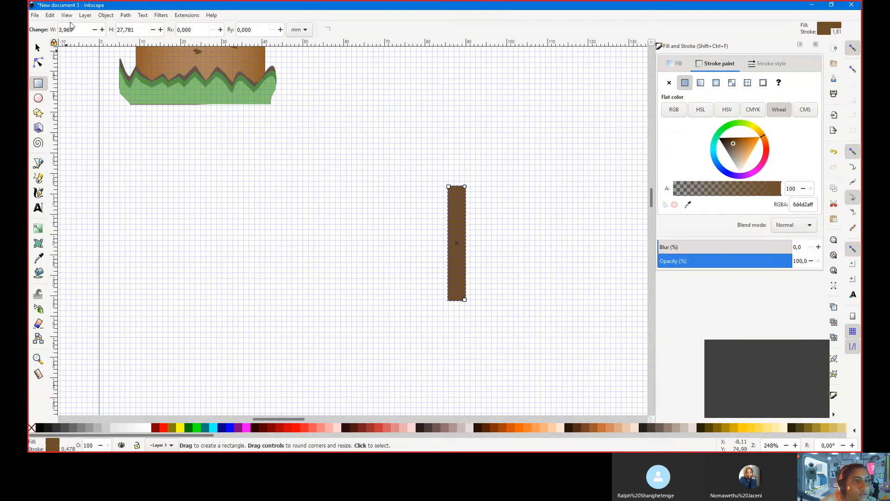
pyautogui.click(126, 16)
pyautogui.click(142, 26)
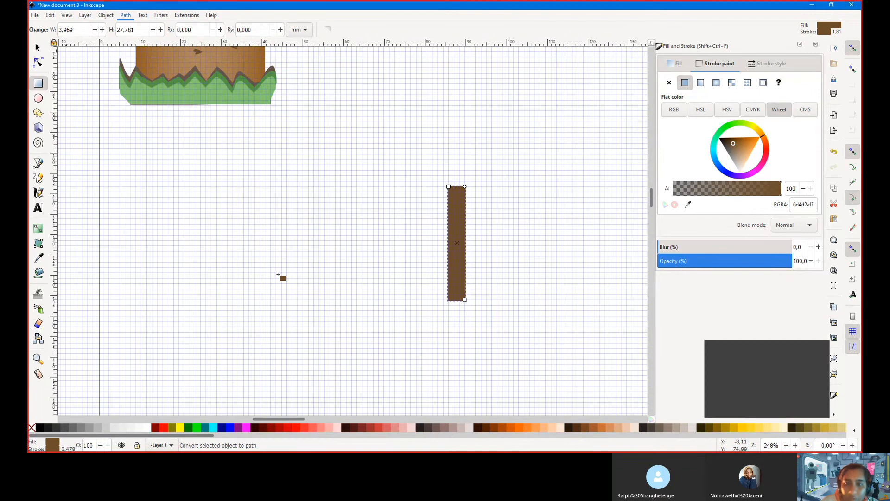
pyautogui.hotkey('ctrl', 'shift', 'c')
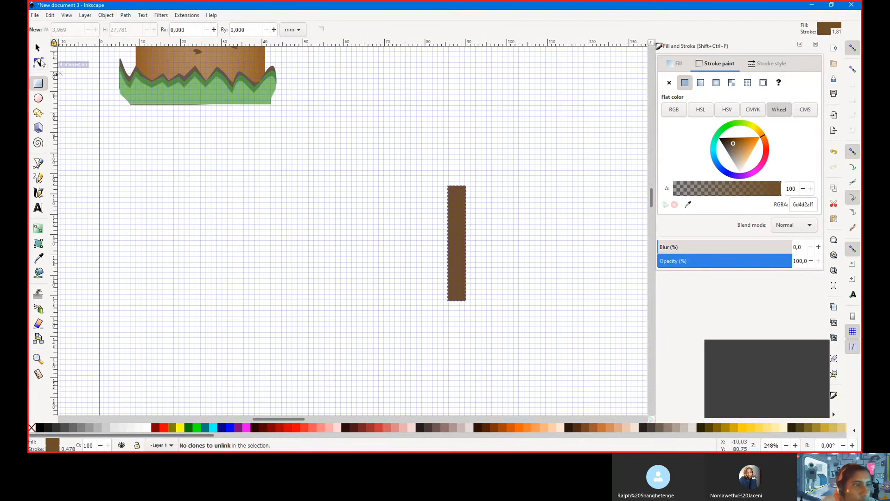
# Bend the trunk's side edges into inward curves with the Node tool
pyautogui.click(39, 63)
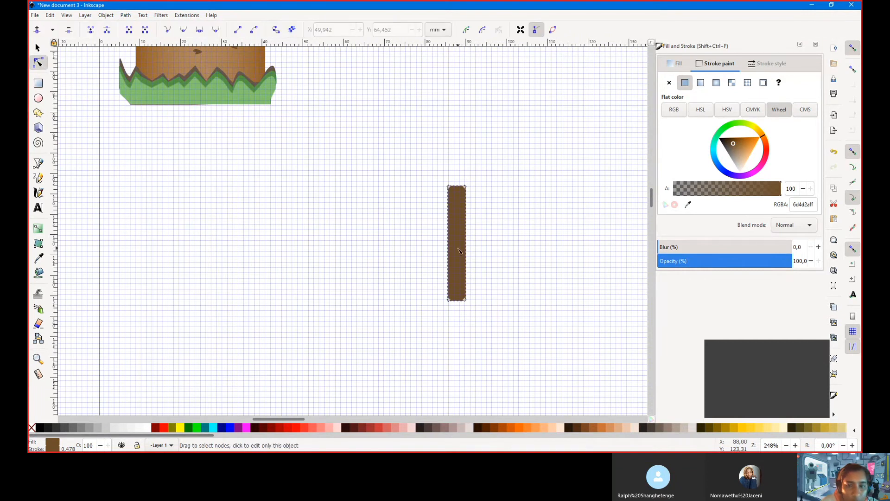
pyautogui.click(449, 301)
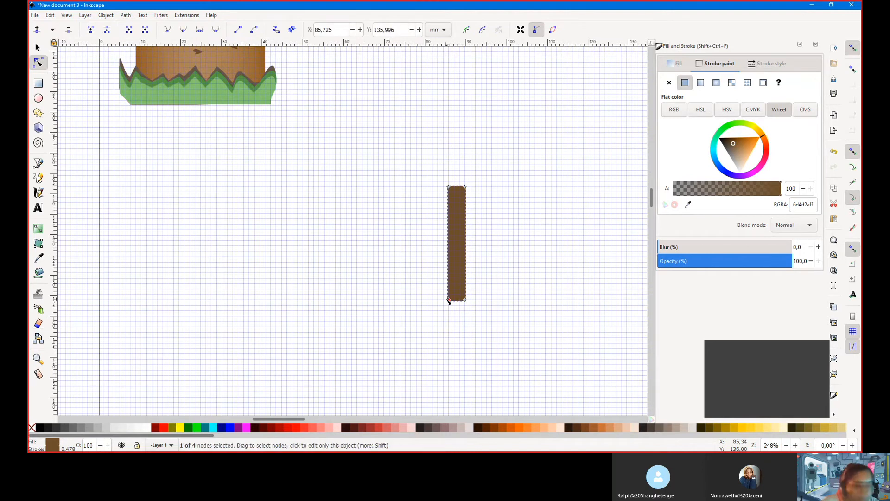
pyautogui.click(465, 273)
pyautogui.moveTo(465, 272); pyautogui.dragTo(466, 200)
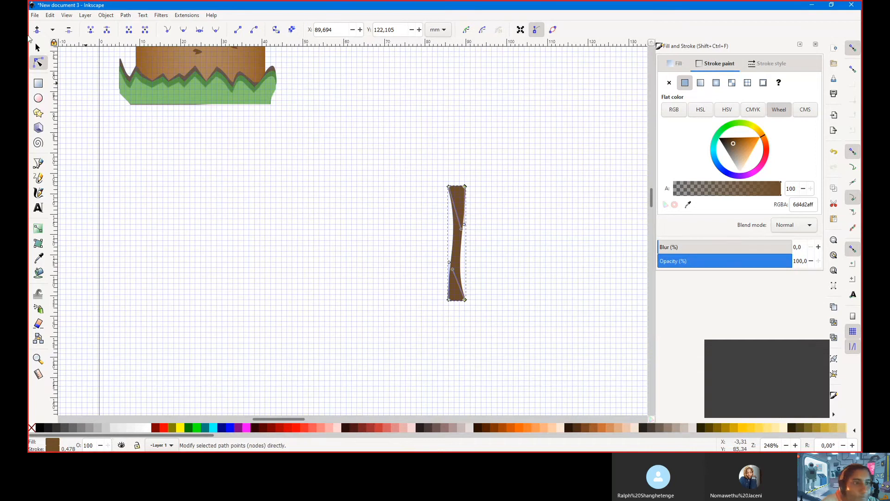
pyautogui.click(38, 98)
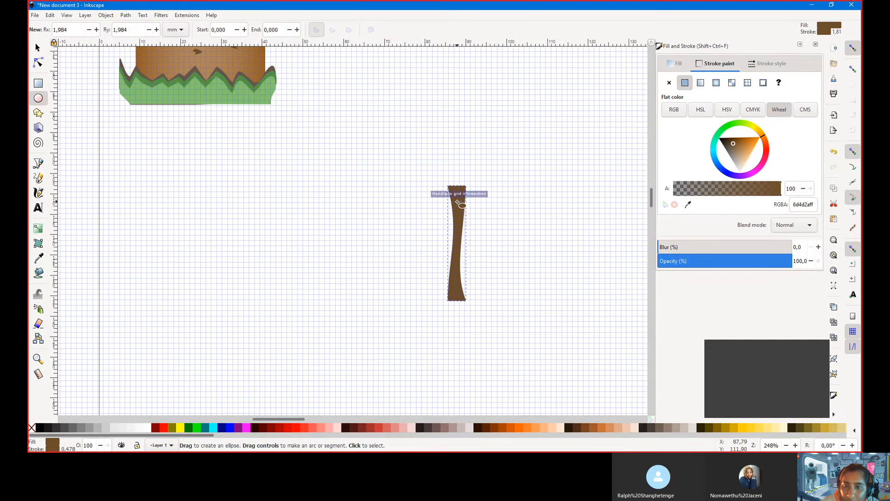
# Draw a narrow ellipse and colour both its outline and fill a28769ff
pyautogui.moveTo(459, 202); pyautogui.dragTo(462, 212)
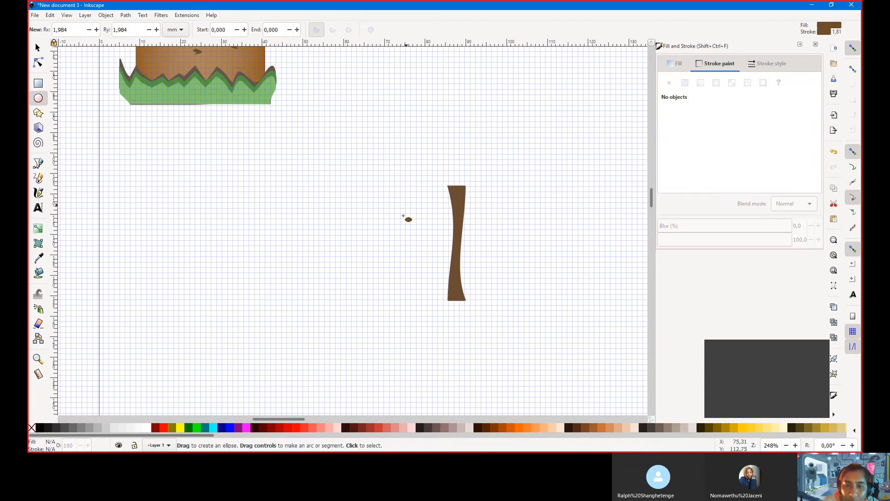
pyautogui.moveTo(496, 187)
pyautogui.mouseDown()
pyautogui.moveTo(496, 206)
pyautogui.moveTo(475, 213)
pyautogui.mouseUp()
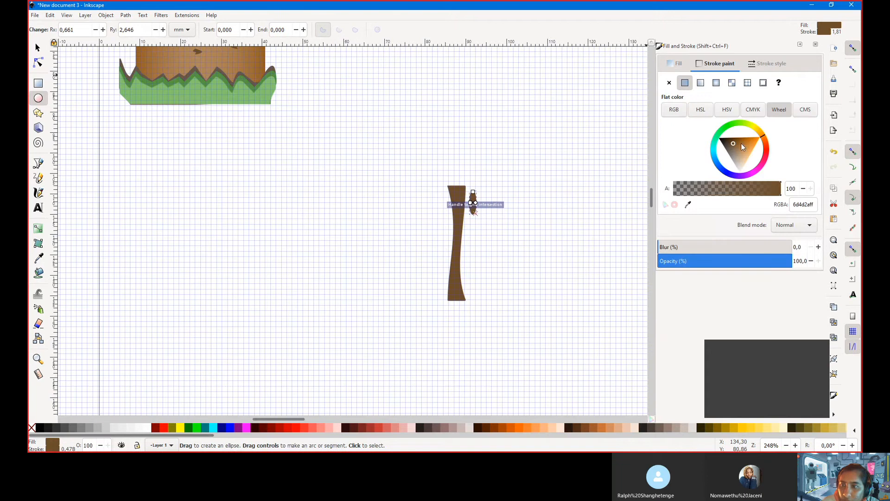
pyautogui.moveTo(733, 146); pyautogui.dragTo(736, 152)
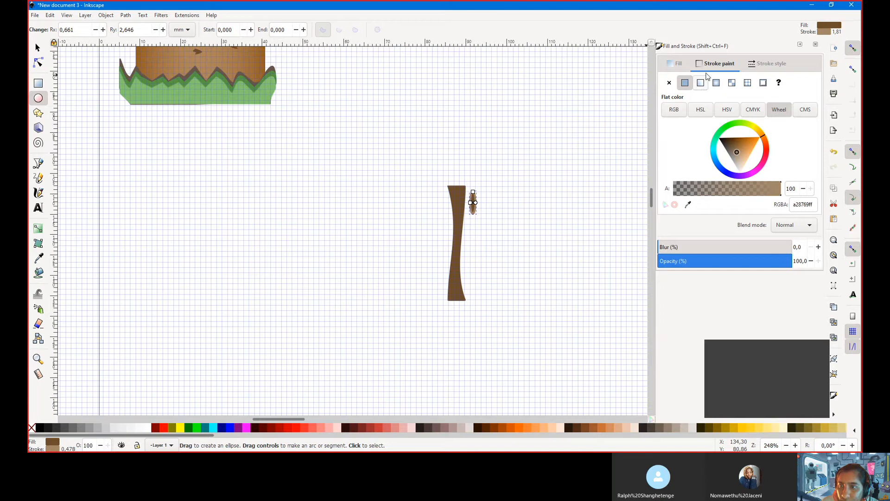
pyautogui.click(678, 64)
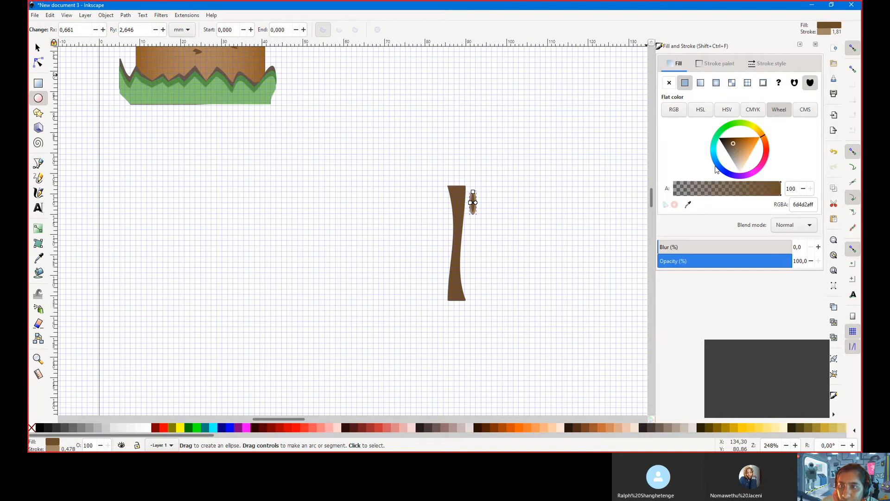
pyautogui.click(713, 63)
pyautogui.doubleClick(800, 205)
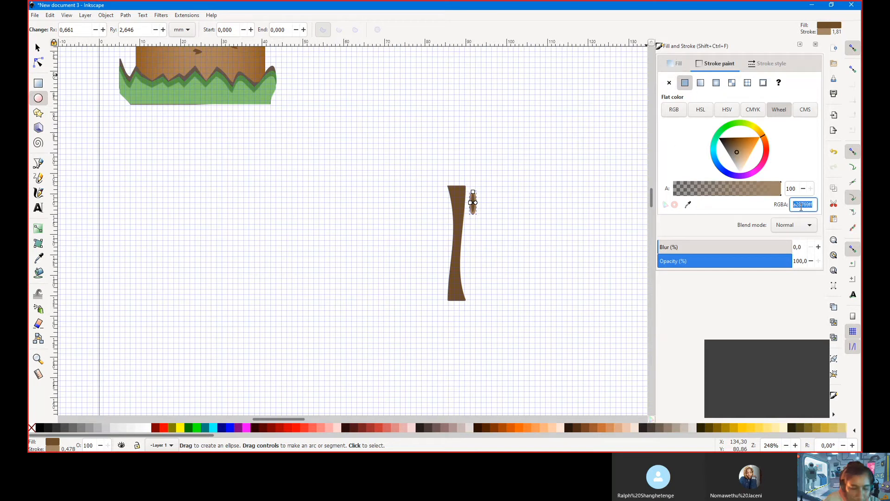
pyautogui.click(679, 64)
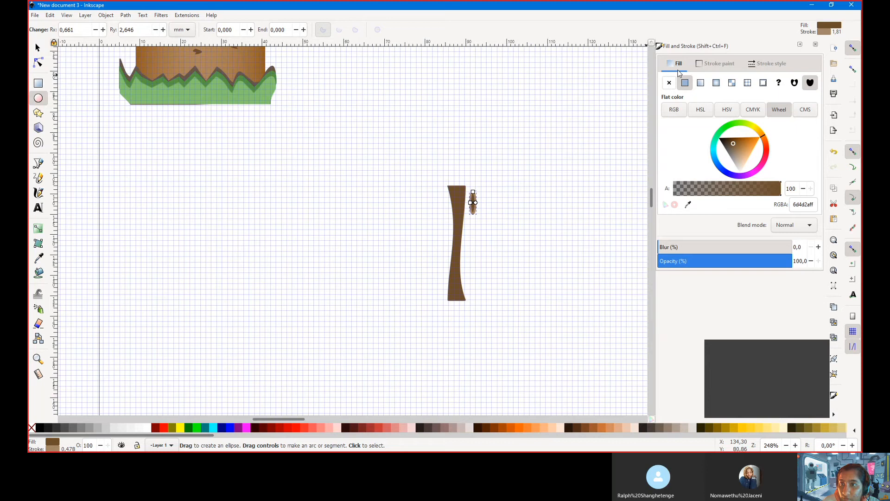
pyautogui.doubleClick(800, 205)
pyautogui.hotkey('ctrl', 'v')
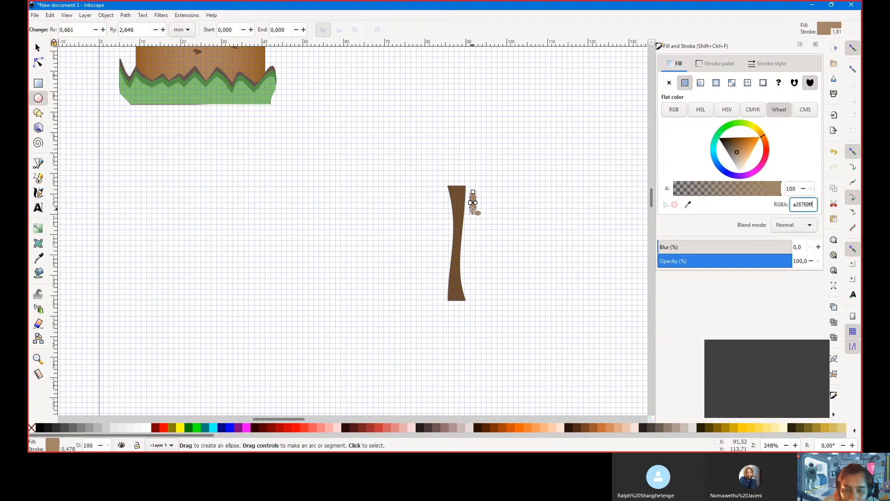
# Delete a stray ellipse and move the light-brown oval onto the upper trunk
pyautogui.scroll(3, 471, 197)
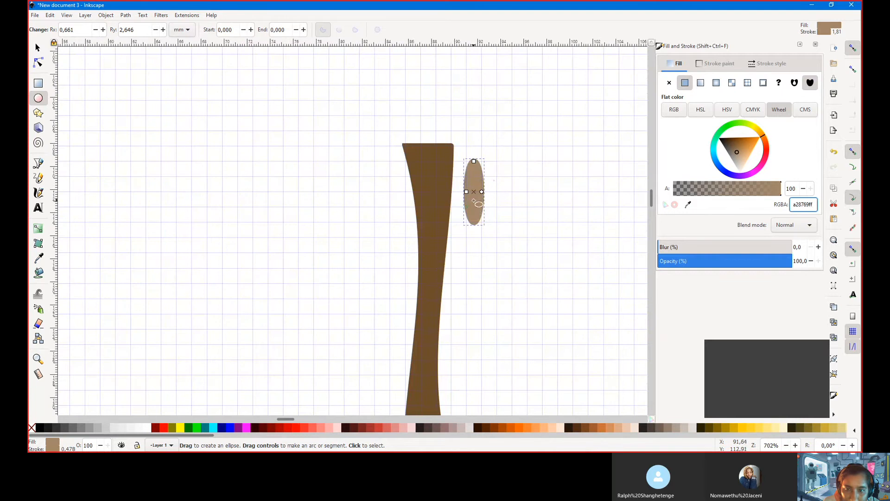
pyautogui.moveTo(467, 207); pyautogui.dragTo(462, 228)
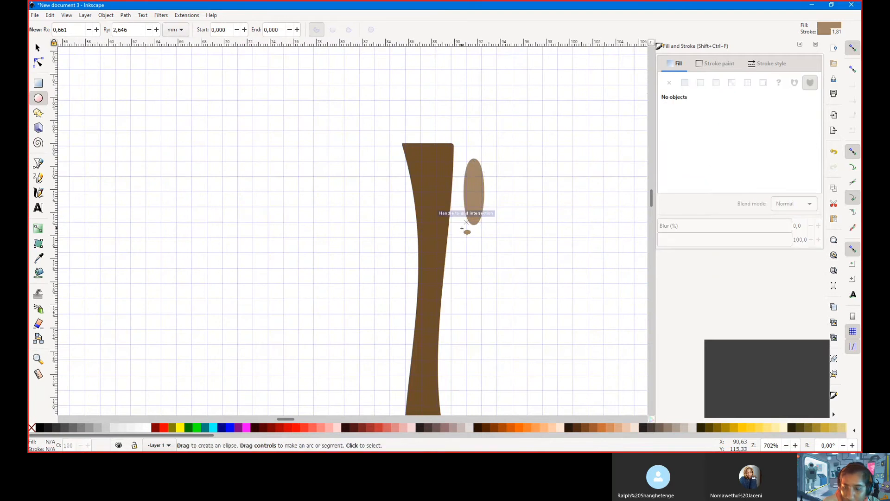
pyautogui.press('Delete')
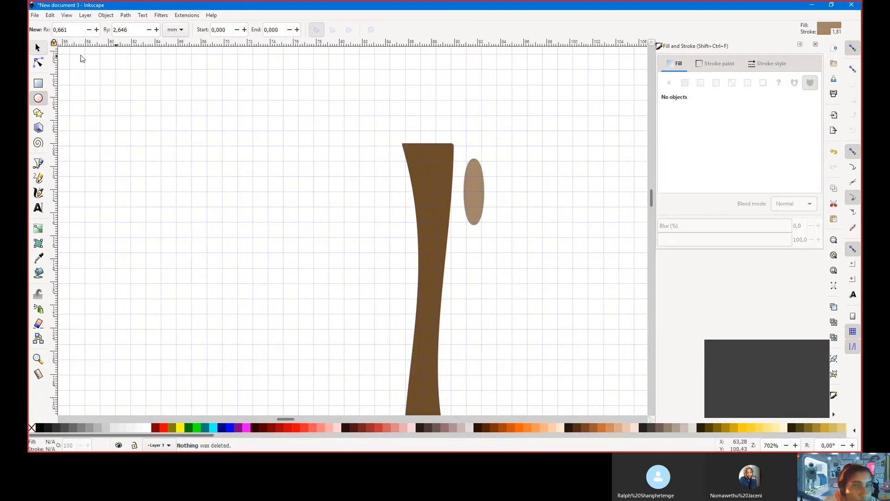
pyautogui.press('s')
pyautogui.moveTo(471, 192); pyautogui.dragTo(425, 168)
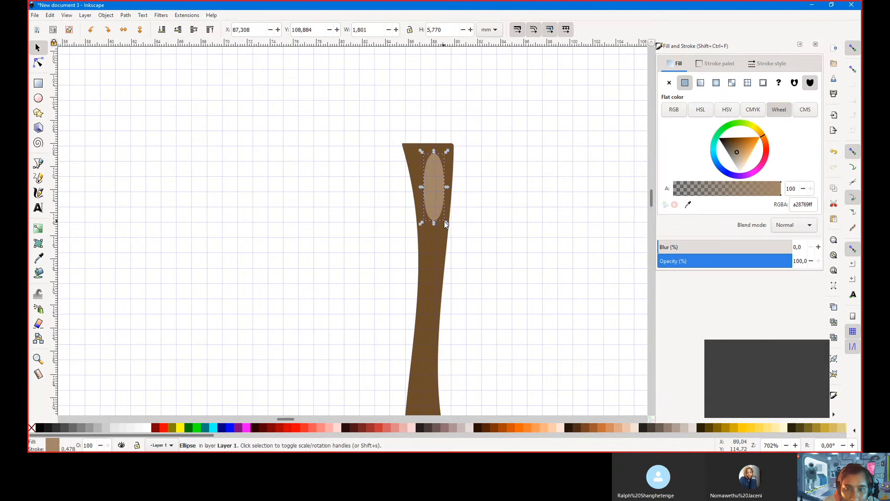
# Shrink the oval into a small bark mark and place two duplicates lower on the trunk
pyautogui.moveTo(449, 223); pyautogui.dragTo(430, 171)
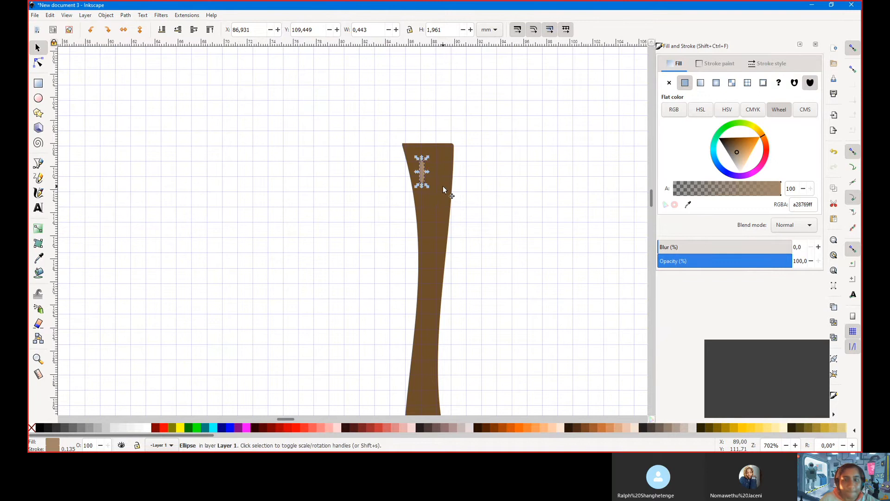
pyautogui.hotkey('ctrl', 'd')
pyautogui.moveTo(423, 175); pyautogui.dragTo(442, 197)
pyautogui.press('ctrl')
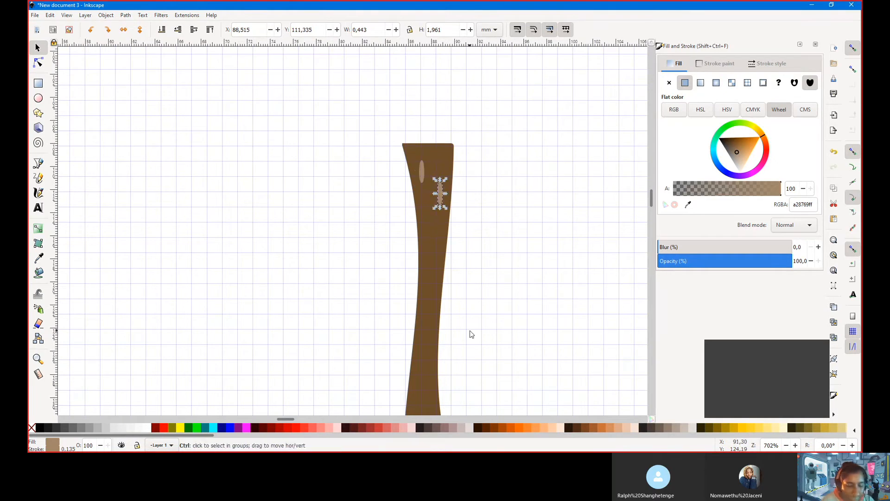
pyautogui.hotkey('ctrl', 'd')
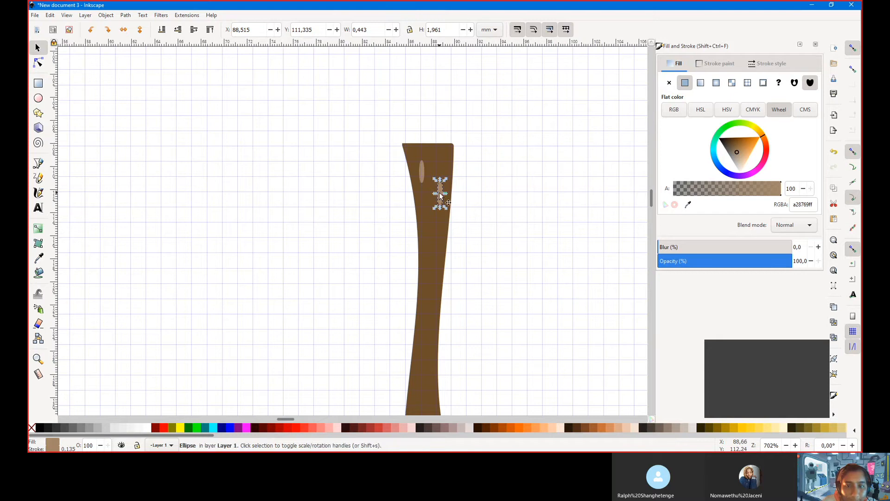
pyautogui.moveTo(441, 202); pyautogui.dragTo(428, 235)
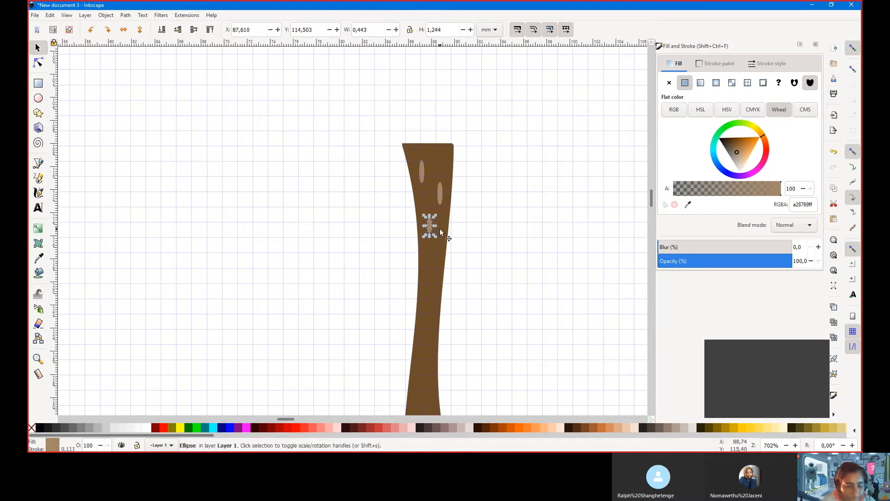
# Duplicate more ovals and spread them down the trunk toward its base
pyautogui.scroll(-4, 441, 171)
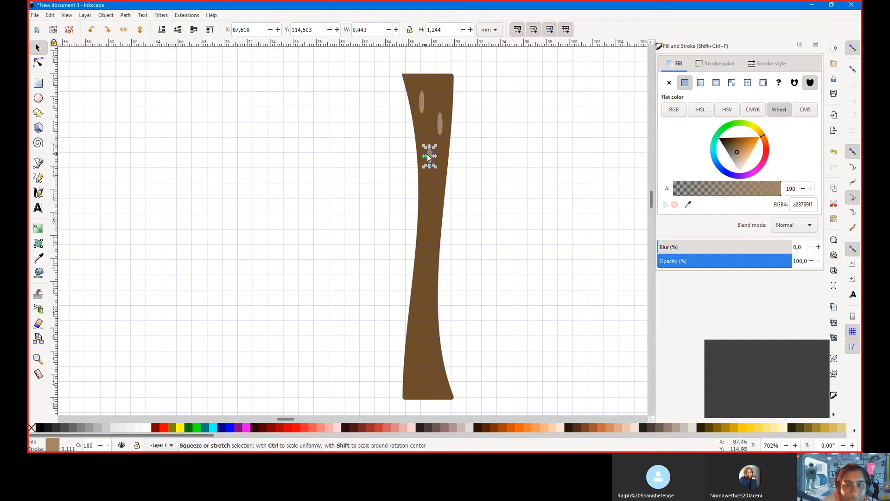
pyautogui.moveTo(430, 163); pyautogui.dragTo(423, 251)
pyautogui.hotkey('ctrl', 'd')
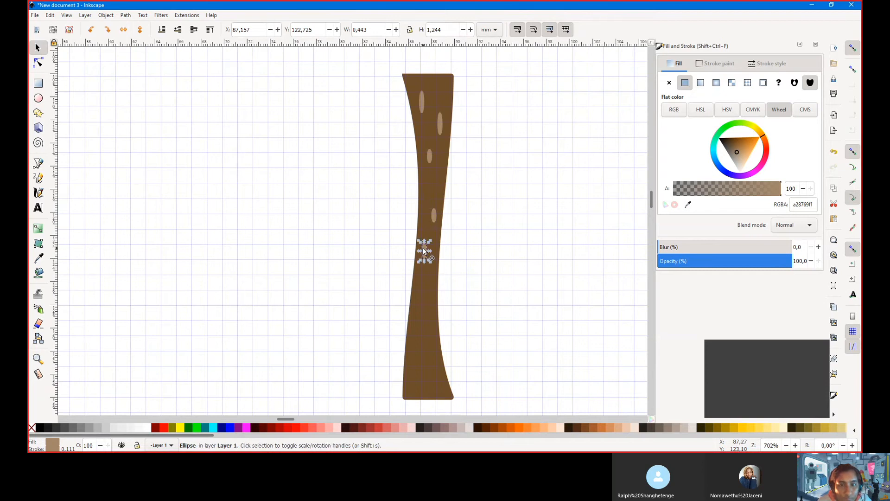
pyautogui.click(440, 124)
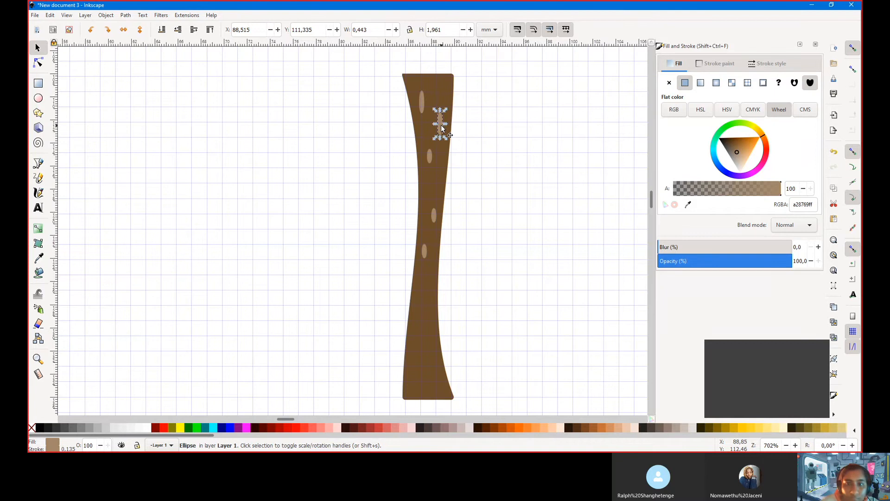
pyautogui.moveTo(442, 129); pyautogui.dragTo(422, 305)
pyautogui.scroll(-7, 427, 304)
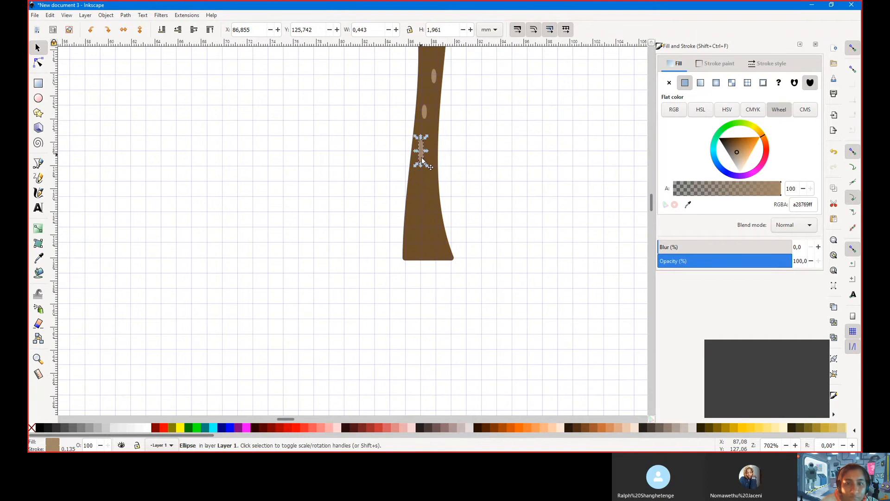
pyautogui.moveTo(422, 161); pyautogui.dragTo(412, 229)
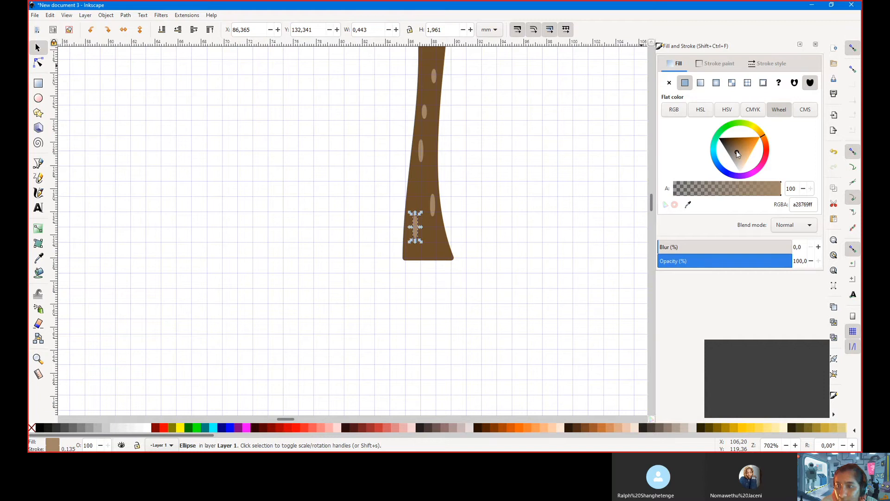
# Give the selected bark spot an orange-tan c08c53ff fill and matching outline
pyautogui.moveTo(736, 151); pyautogui.dragTo(744, 149)
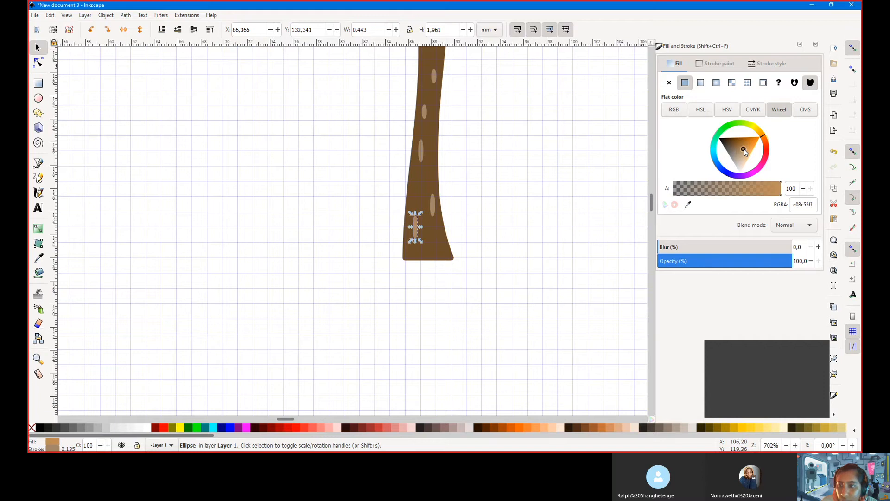
pyautogui.doubleClick(810, 206)
pyautogui.hotkey('ctrl', 'c')
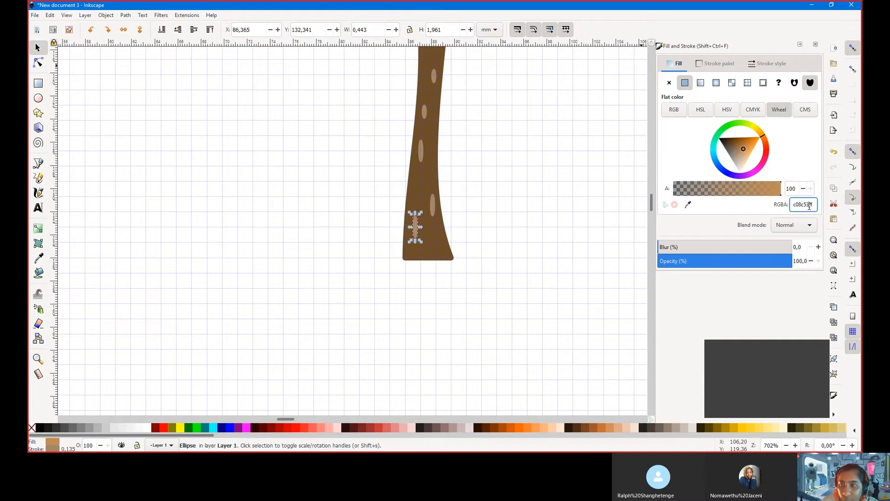
pyautogui.click(716, 63)
pyautogui.doubleClick(804, 206)
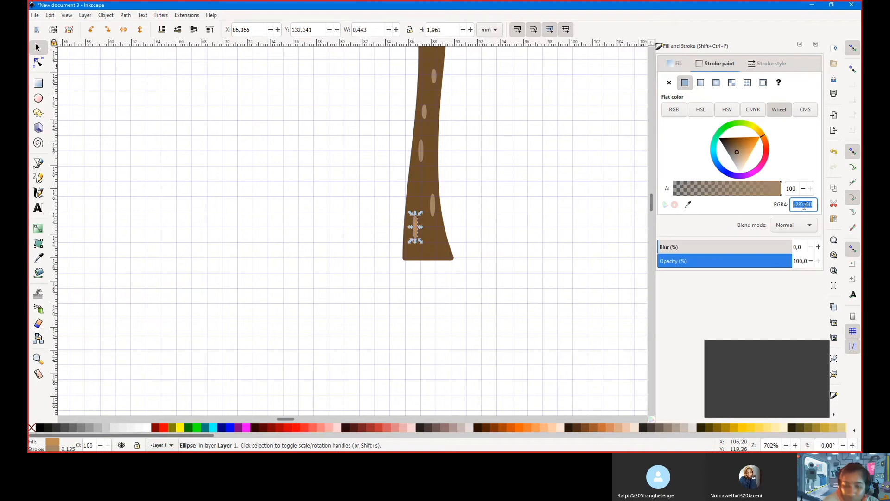
pyautogui.hotkey('ctrl', 'v')
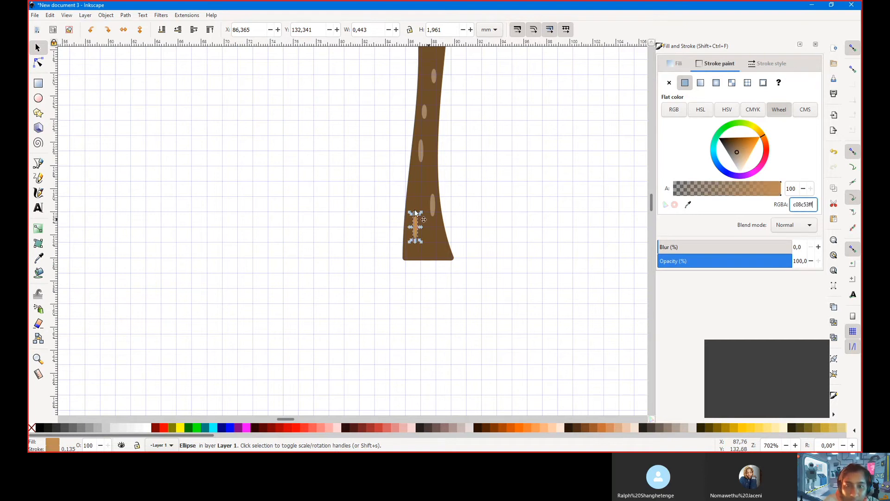
# Select the middle trunk spot and paste c08c53ff into its fill
pyautogui.scroll(5, 239, 227)
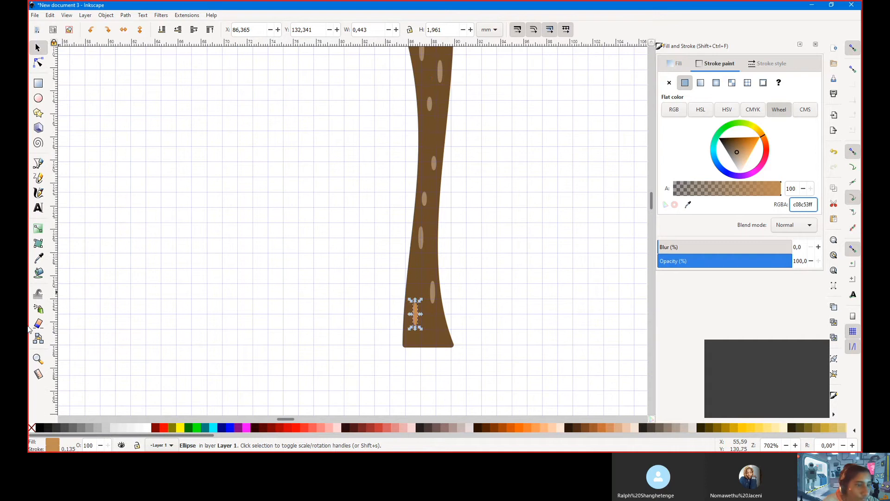
pyautogui.click(425, 199)
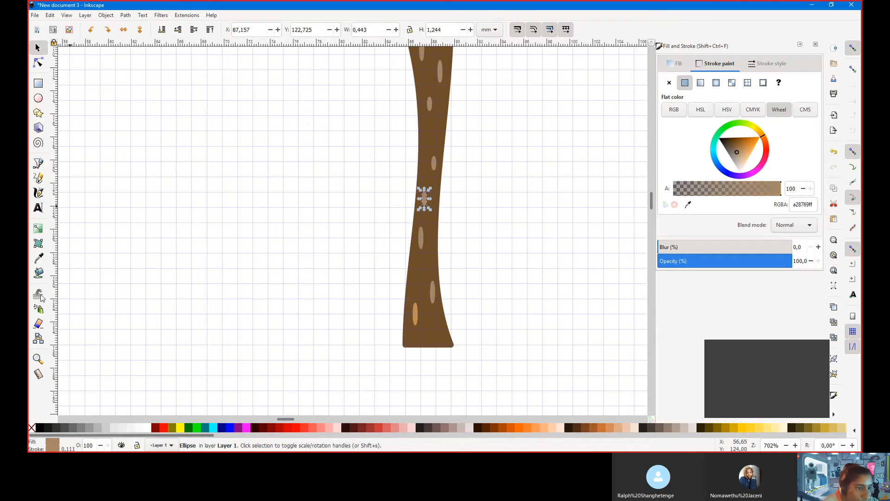
pyautogui.click(417, 316)
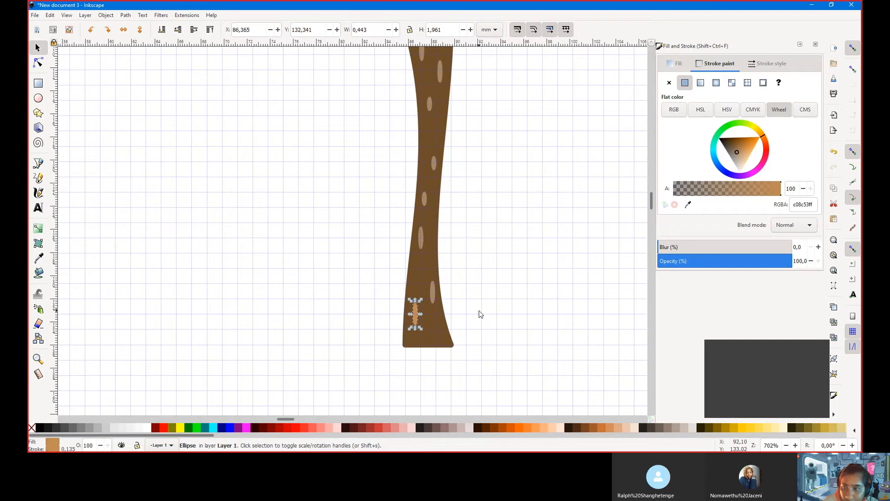
pyautogui.click(422, 199)
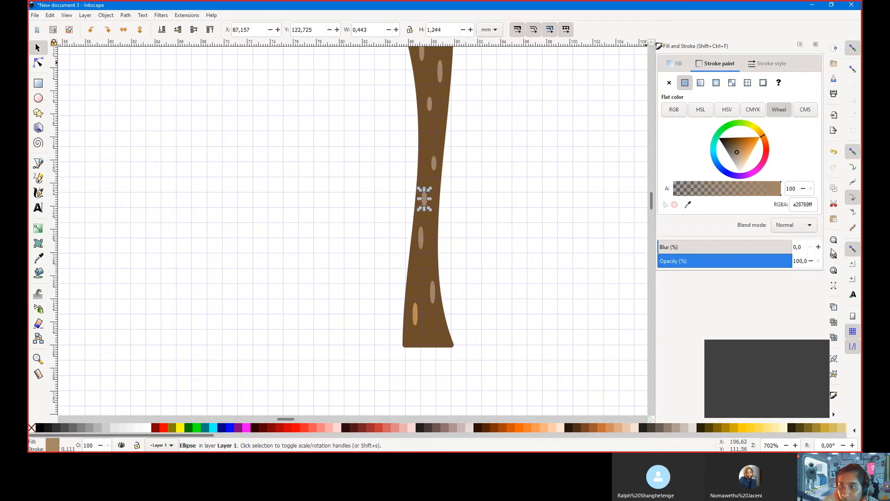
pyautogui.doubleClick(808, 206)
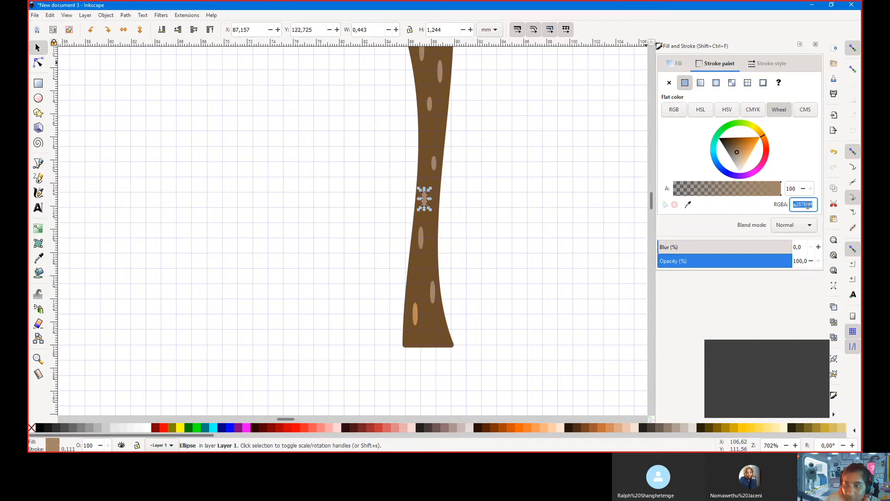
pyautogui.click(675, 64)
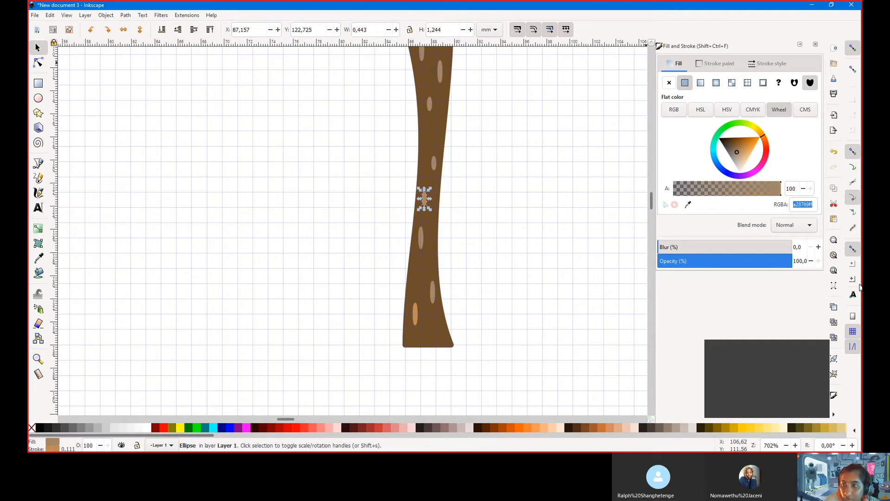
pyautogui.click(801, 204)
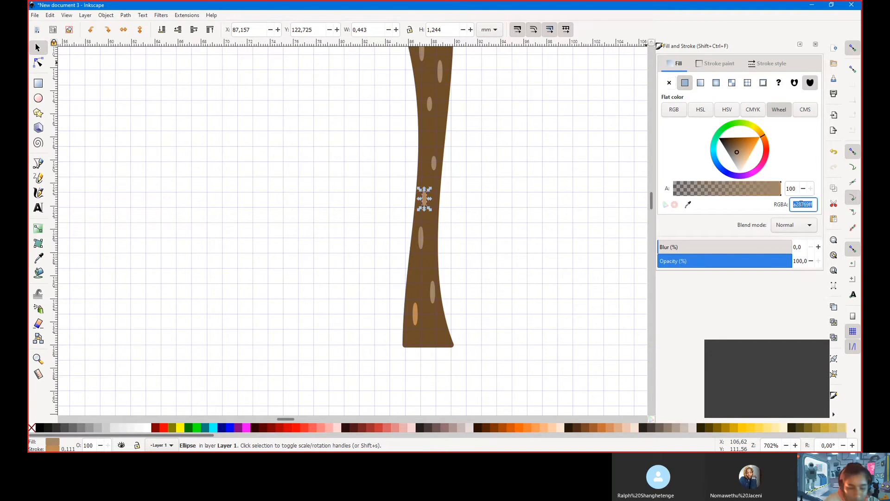
pyautogui.hotkey('ctrl', 'v')
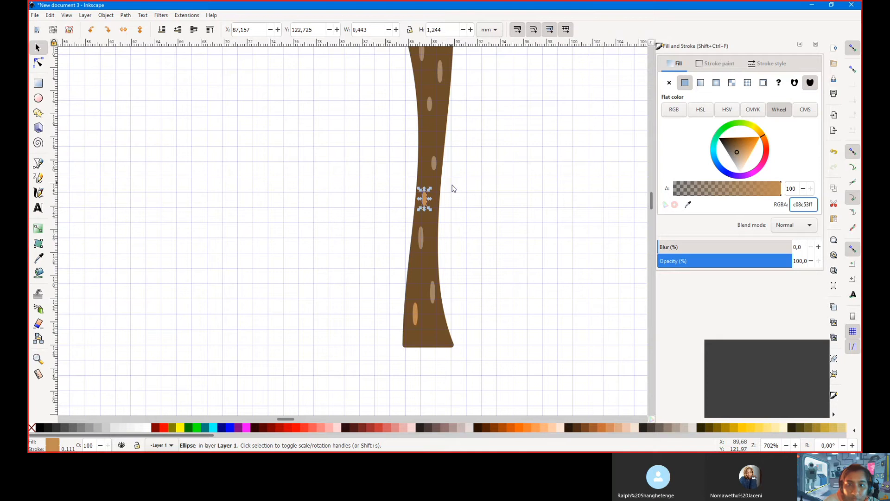
# Recolour a higher spot's fill and outline to c08c53ff, then deselect to check
pyautogui.scroll(3, 446, 177)
pyautogui.click(430, 157)
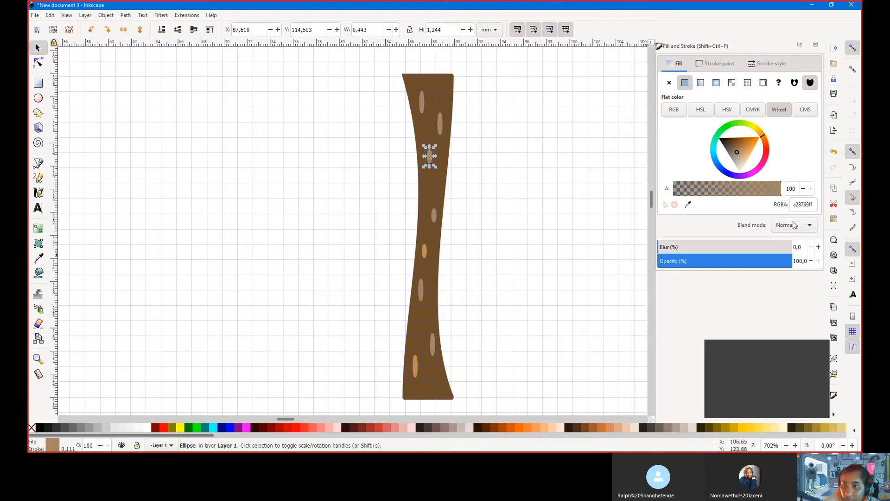
pyautogui.click(802, 205)
pyautogui.hotkey('ctrl', 'v')
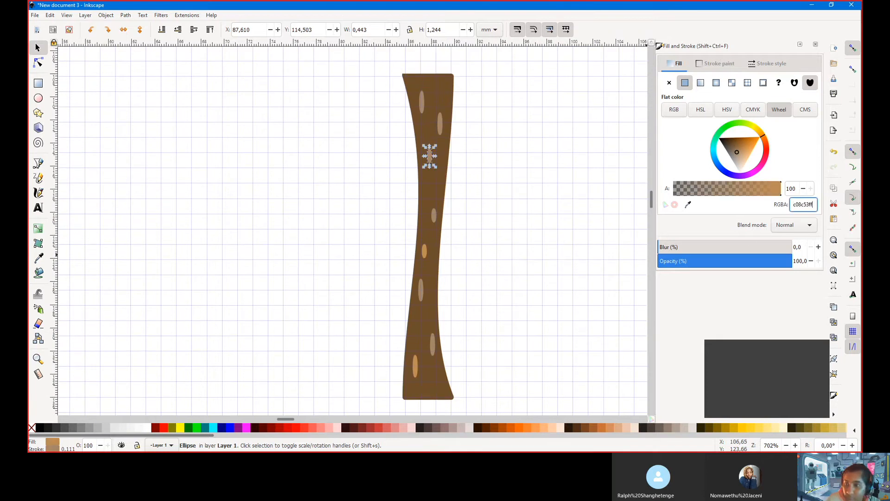
pyautogui.click(716, 63)
pyautogui.click(797, 208)
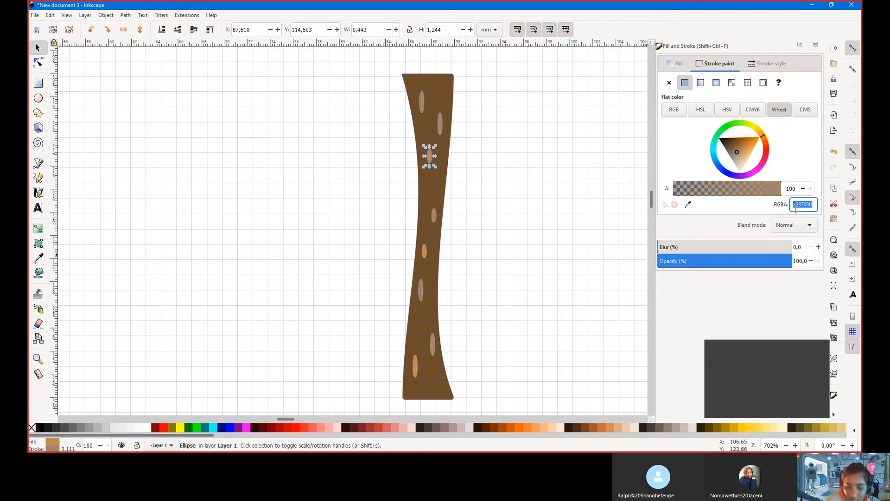
pyautogui.hotkey('ctrl', 'v')
pyautogui.click(472, 227)
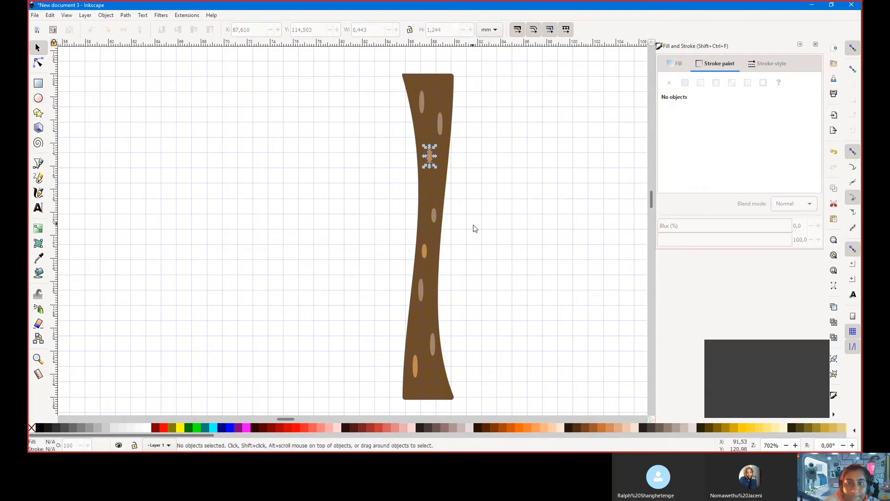
pyautogui.scroll(-2, 474, 228)
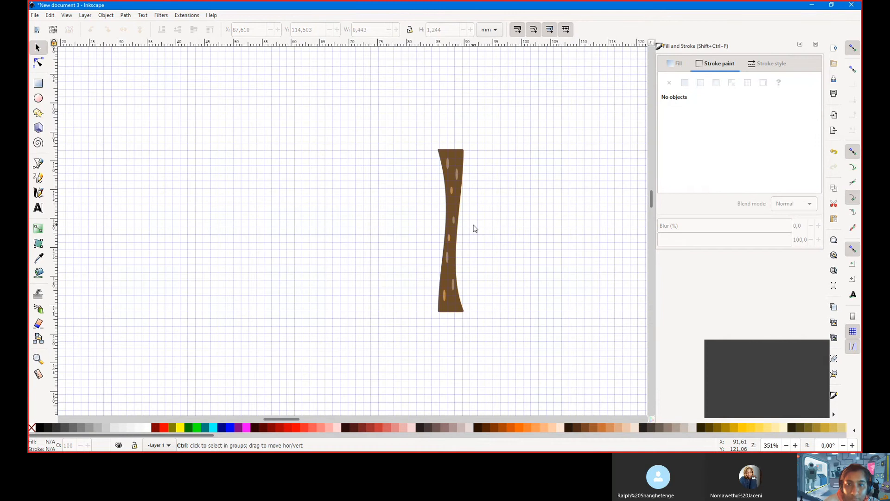
pyautogui.scroll(3, 483, 195)
pyautogui.scroll(-1, 496, 208)
# Start a small tan rectangle left of the trunk's upper part
pyautogui.scroll(1, 499, 212)
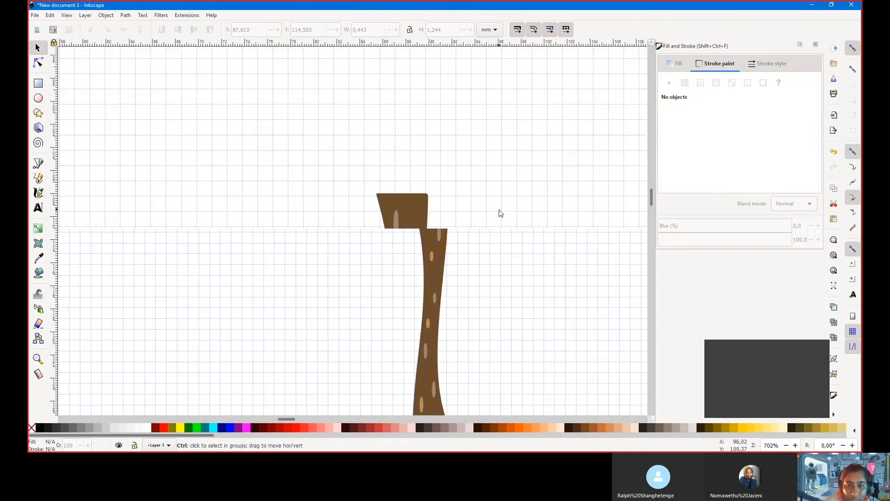
pyautogui.scroll(1, 499, 212)
pyautogui.scroll(1, 392, 175)
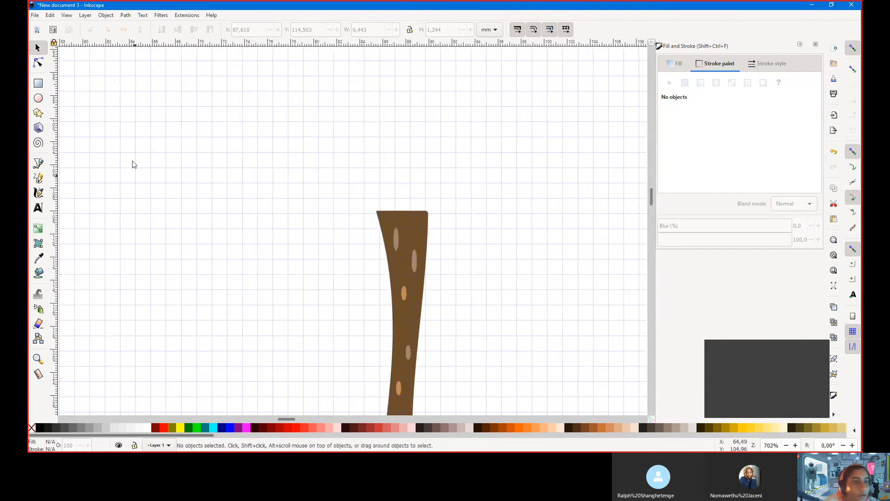
pyautogui.click(37, 99)
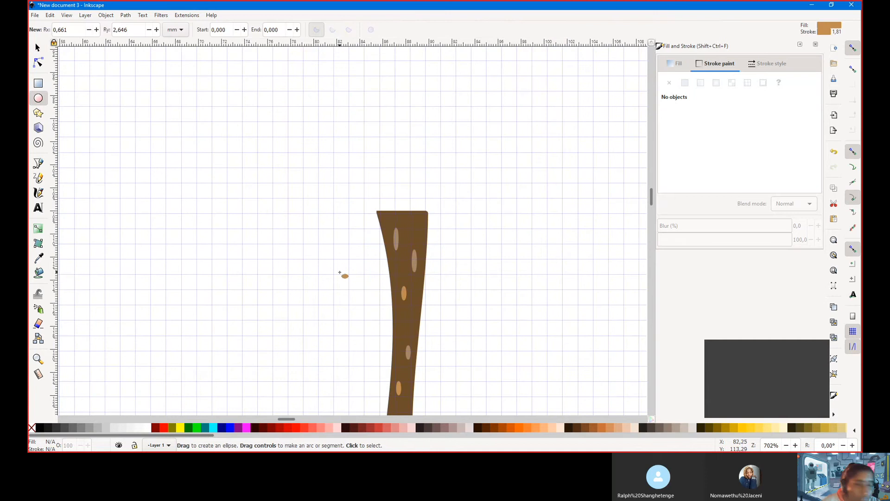
pyautogui.scroll(-1, 308, 211)
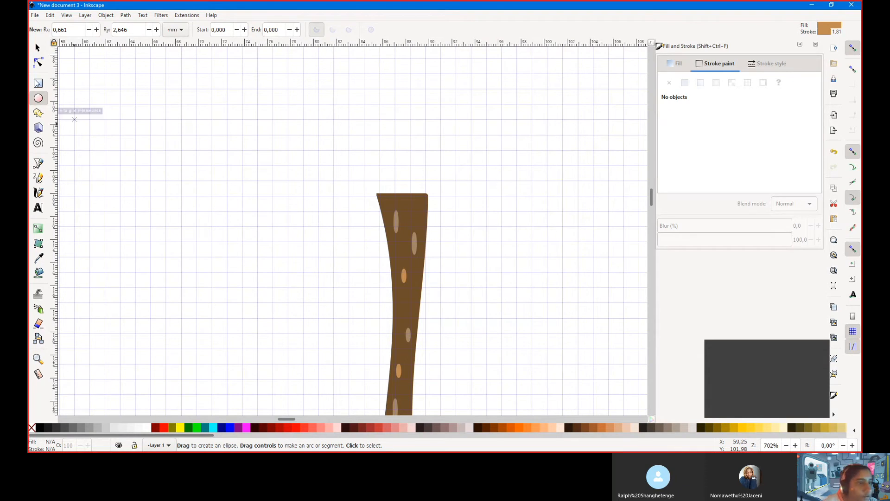
pyautogui.click(38, 83)
pyautogui.scroll(-4, 375, 341)
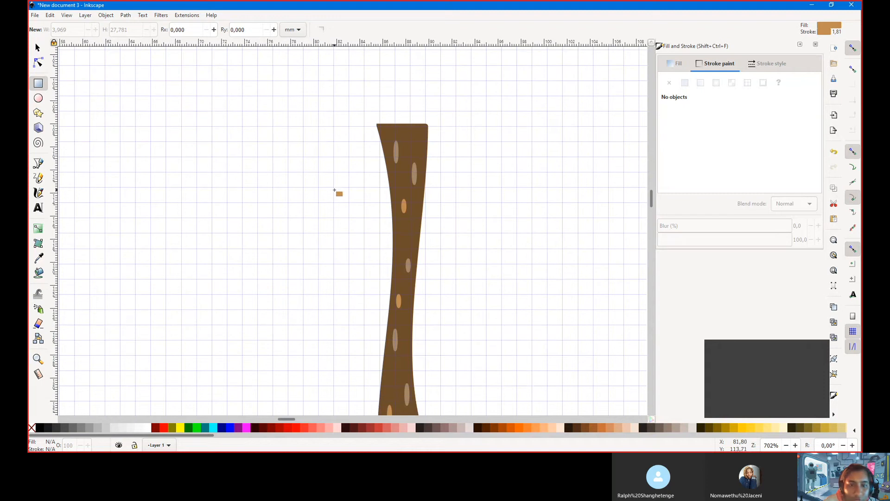
pyautogui.moveTo(320, 185); pyautogui.dragTo(385, 193)
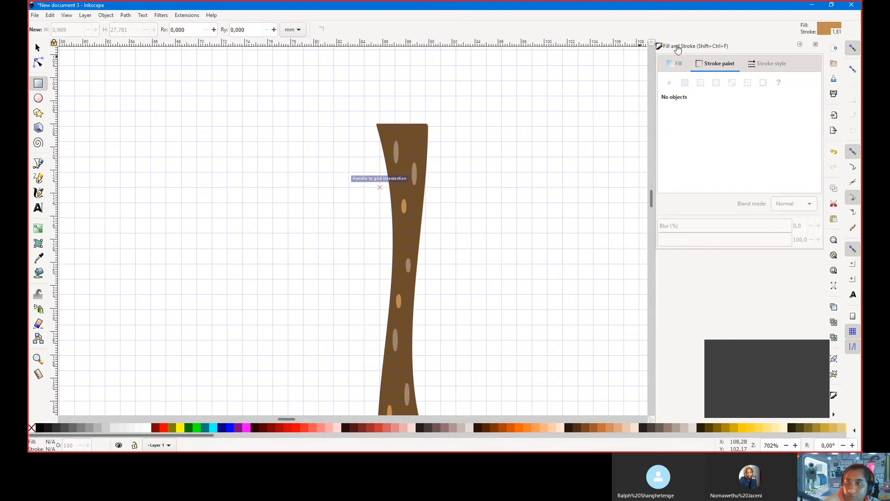
pyautogui.click(676, 63)
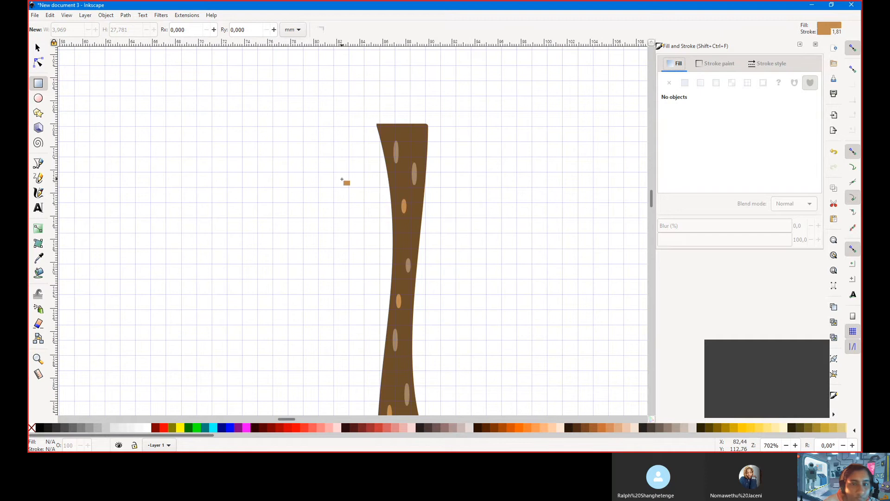
# Draw a light-brown branch rectangle reaching the trunk and convert it to a path
pyautogui.moveTo(308, 187)
pyautogui.mouseDown()
pyautogui.moveTo(354, 204)
pyautogui.moveTo(391, 195)
pyautogui.mouseUp()
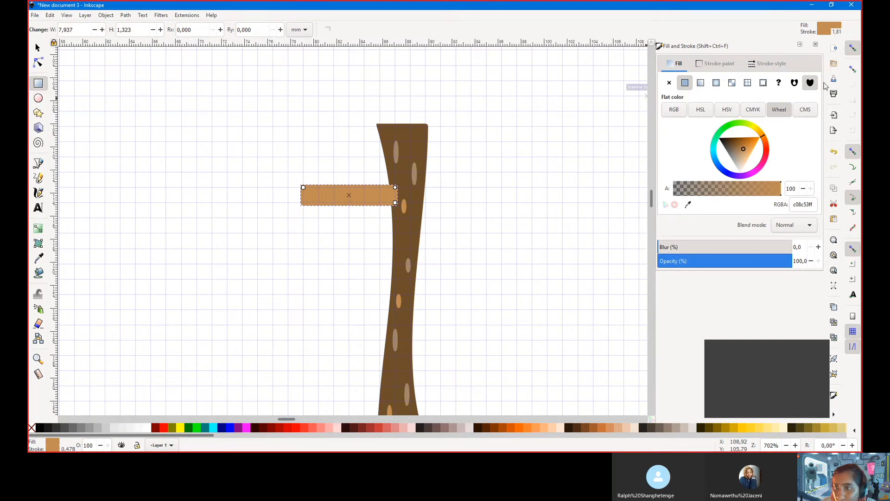
pyautogui.click(39, 63)
pyautogui.click(126, 16)
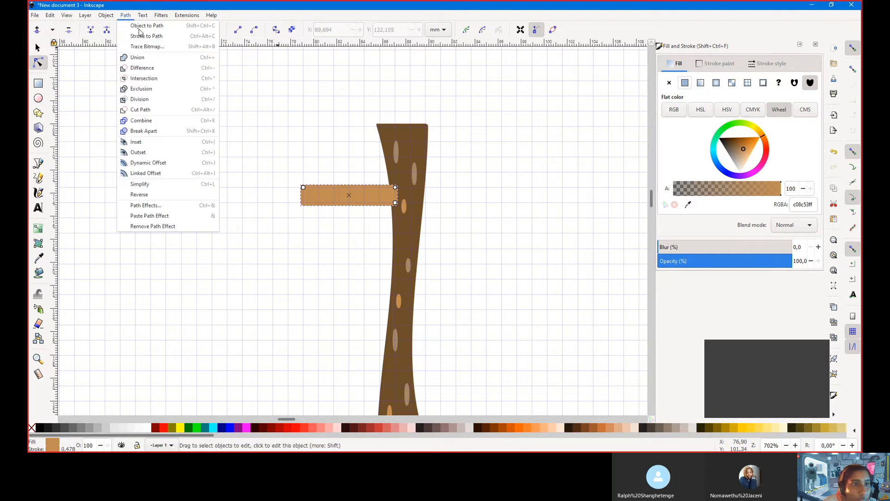
pyautogui.click(142, 27)
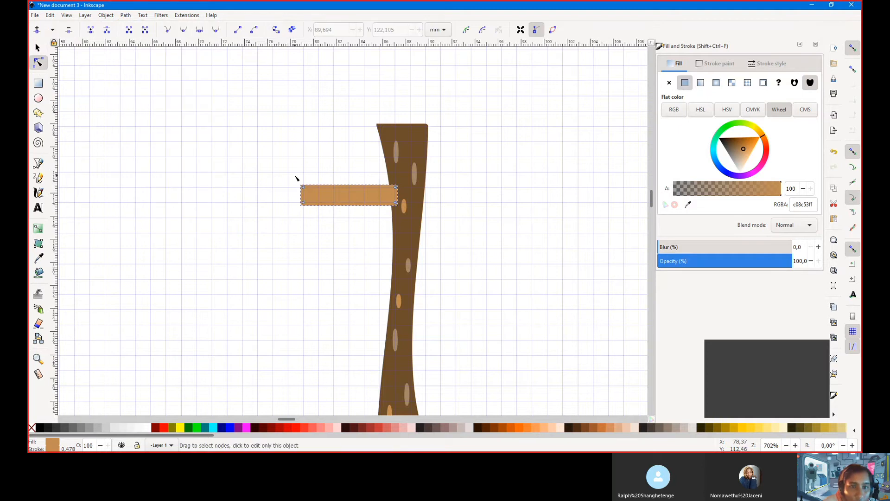
# Slant the branch's outer top corner and nudge its top-right node onto the trunk edge
pyautogui.moveTo(303, 186); pyautogui.dragTo(279, 176)
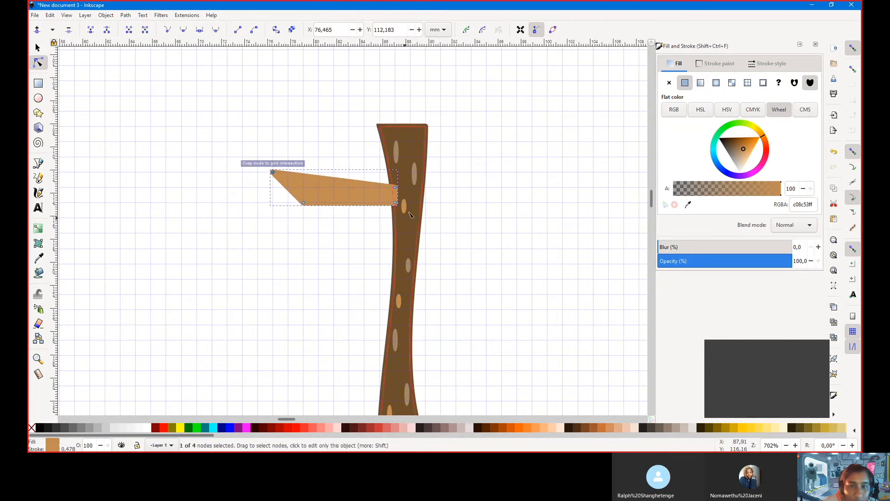
pyautogui.click(395, 189)
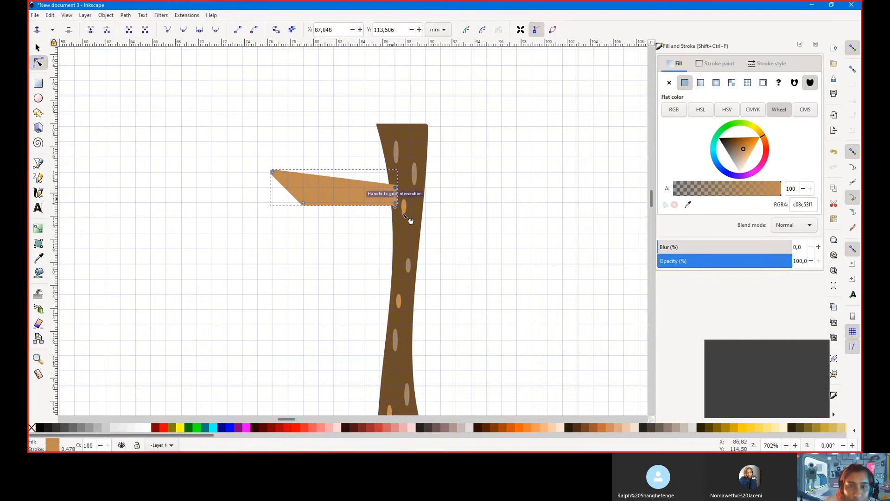
pyautogui.press('Left')
pyautogui.press('Right')
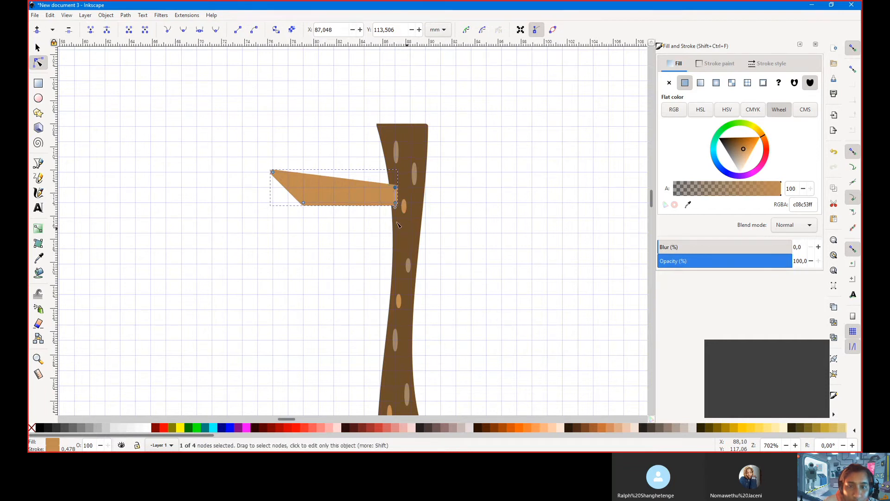
# Curve the branch's top edge, add a node on the lower curve, and thin its bottom
pyautogui.click(39, 48)
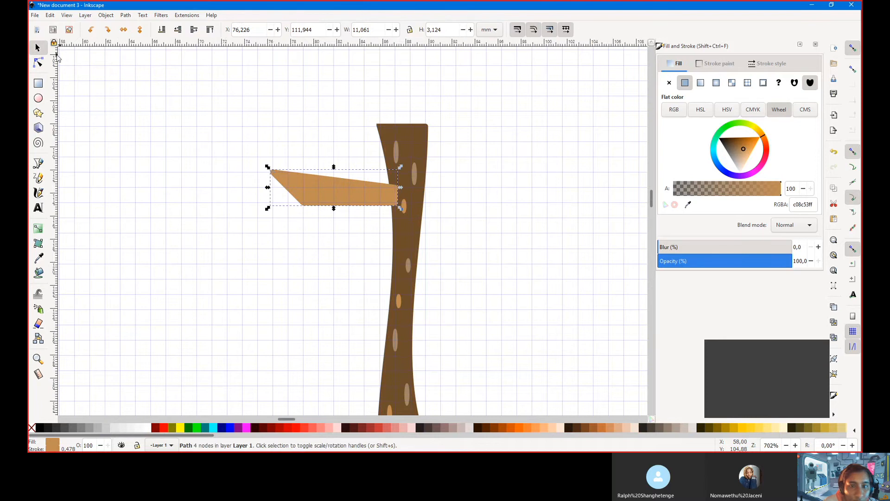
pyautogui.click(39, 64)
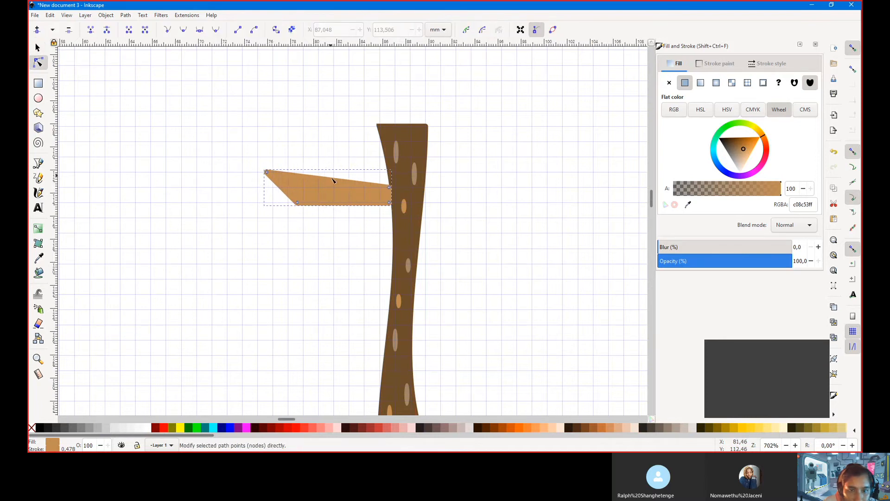
pyautogui.moveTo(333, 180)
pyautogui.mouseDown()
pyautogui.moveTo(342, 192)
pyautogui.moveTo(330, 197)
pyautogui.moveTo(337, 184)
pyautogui.mouseUp()
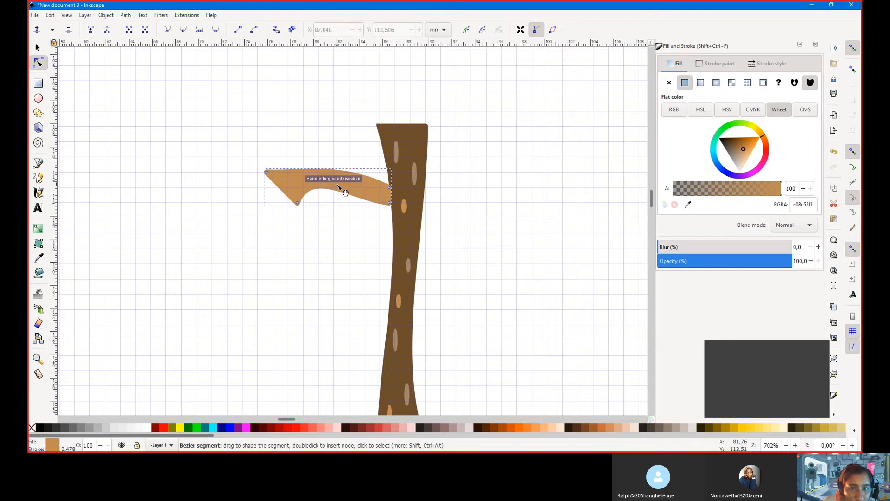
pyautogui.doubleClick(364, 199)
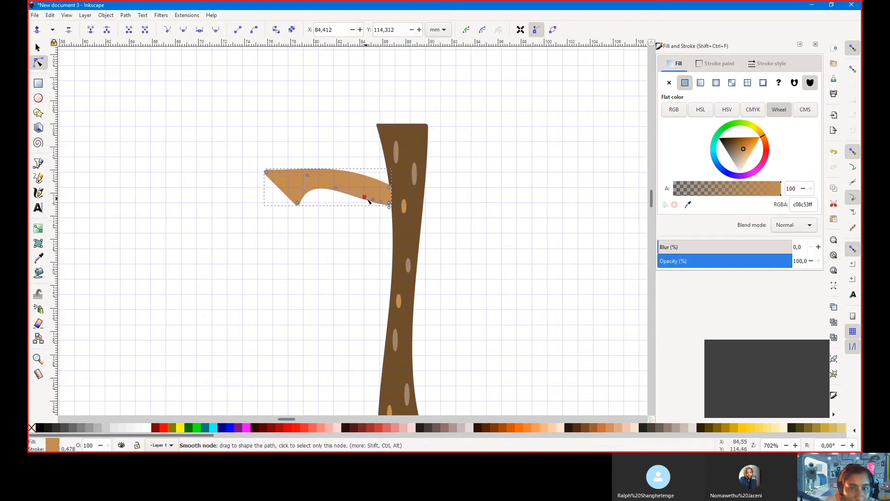
pyautogui.moveTo(370, 199); pyautogui.dragTo(368, 201)
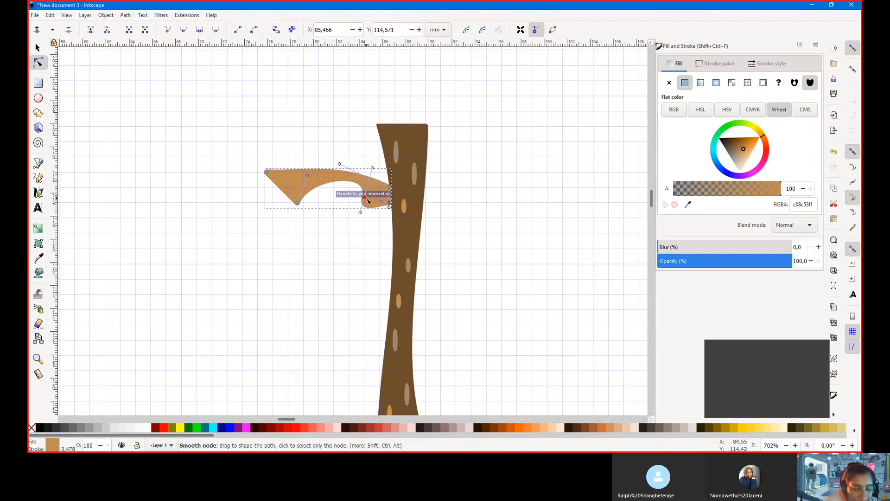
pyautogui.hotkey('ctrl', 'z')
pyautogui.moveTo(366, 198); pyautogui.dragTo(392, 185)
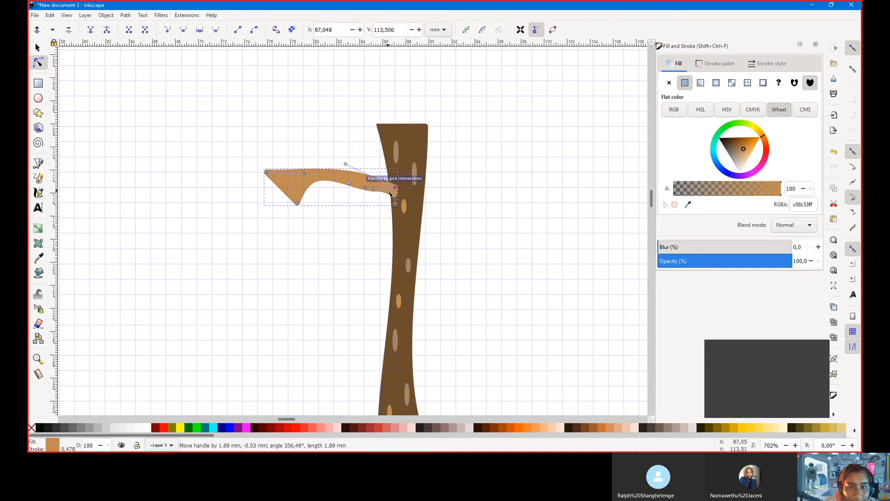
pyautogui.moveTo(299, 203); pyautogui.dragTo(309, 187)
pyautogui.click(341, 158)
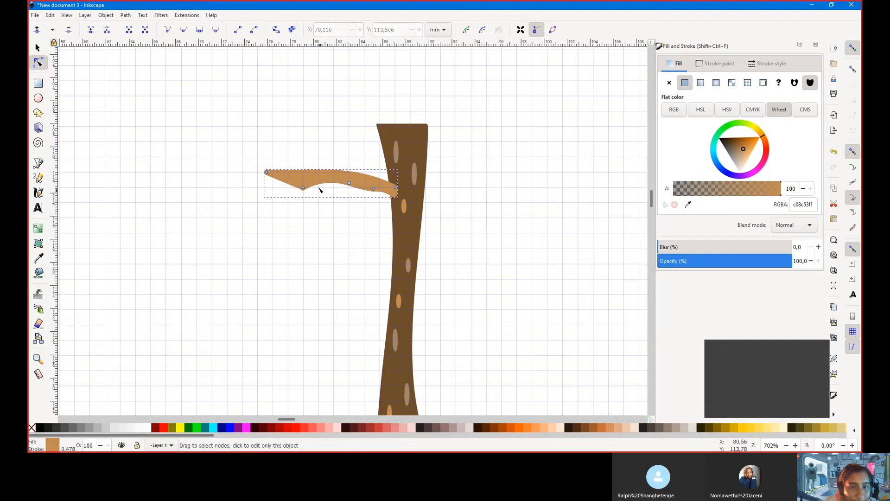
pyautogui.click(304, 188)
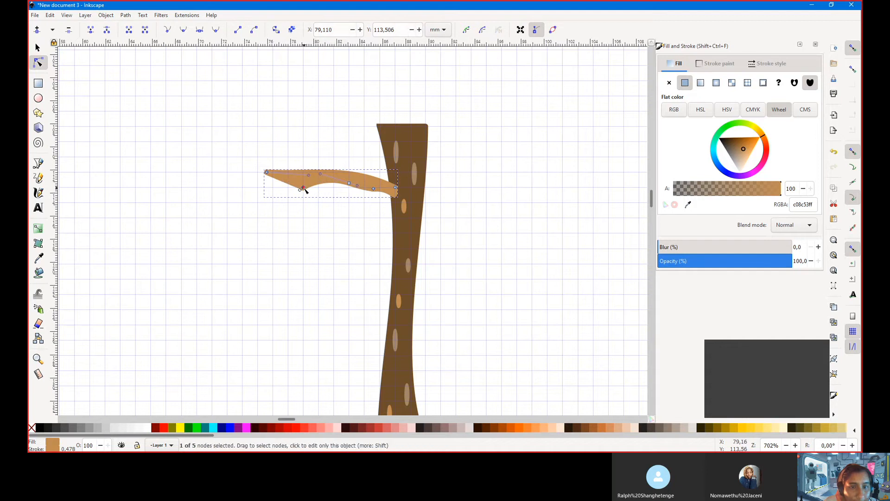
# Pull a curve handle from the lower-left node, thicken the branch and extend its tip
pyautogui.moveTo(304, 188)
pyautogui.mouseDown()
pyautogui.moveTo(291, 195)
pyautogui.moveTo(302, 208)
pyautogui.moveTo(334, 185)
pyautogui.moveTo(314, 193)
pyautogui.moveTo(289, 174)
pyautogui.moveTo(232, 188)
pyautogui.moveTo(257, 177)
pyautogui.moveTo(259, 161)
pyautogui.moveTo(288, 187)
pyautogui.mouseUp()
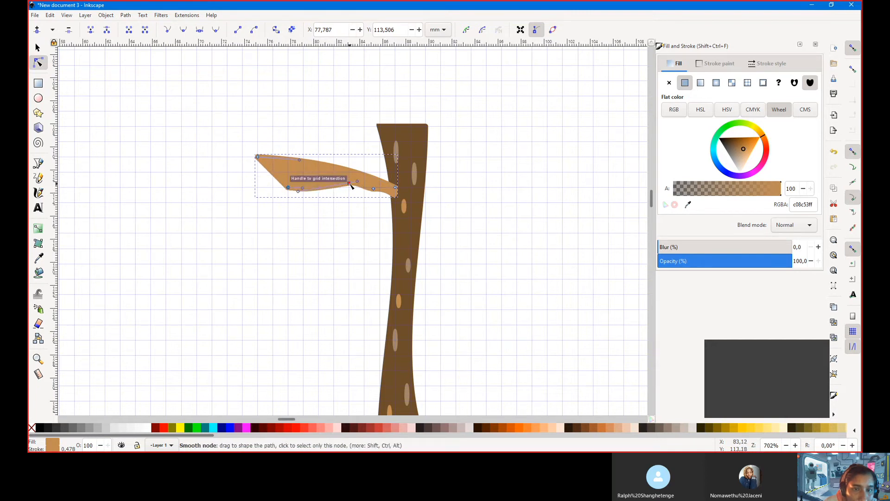
pyautogui.moveTo(350, 184); pyautogui.dragTo(378, 198)
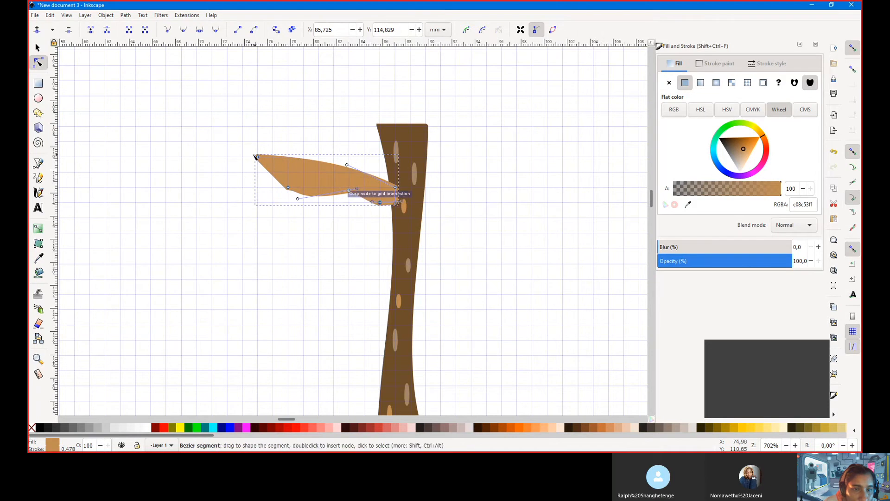
pyautogui.moveTo(257, 156); pyautogui.dragTo(242, 171)
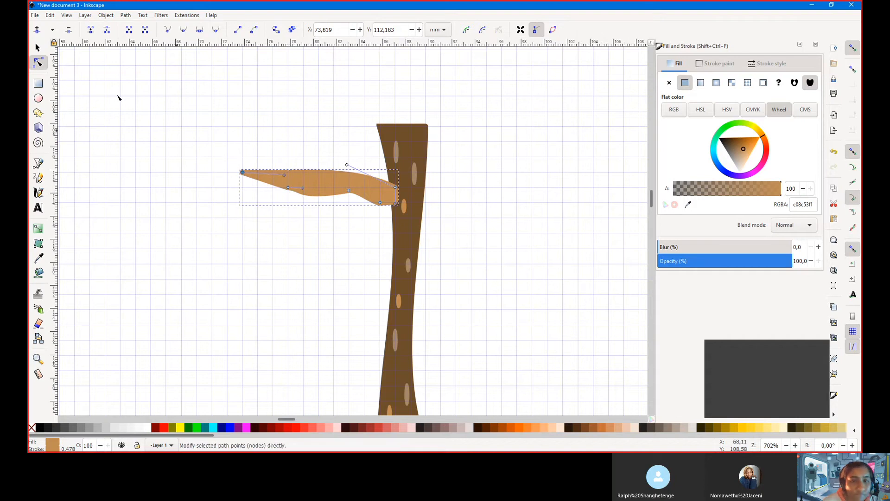
pyautogui.click(37, 47)
pyautogui.moveTo(322, 210); pyautogui.dragTo(318, 191)
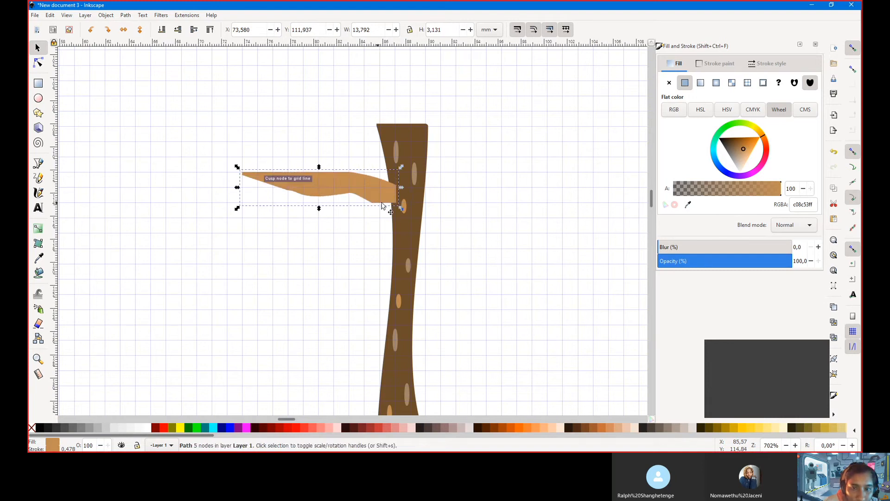
pyautogui.moveTo(401, 209); pyautogui.dragTo(396, 197)
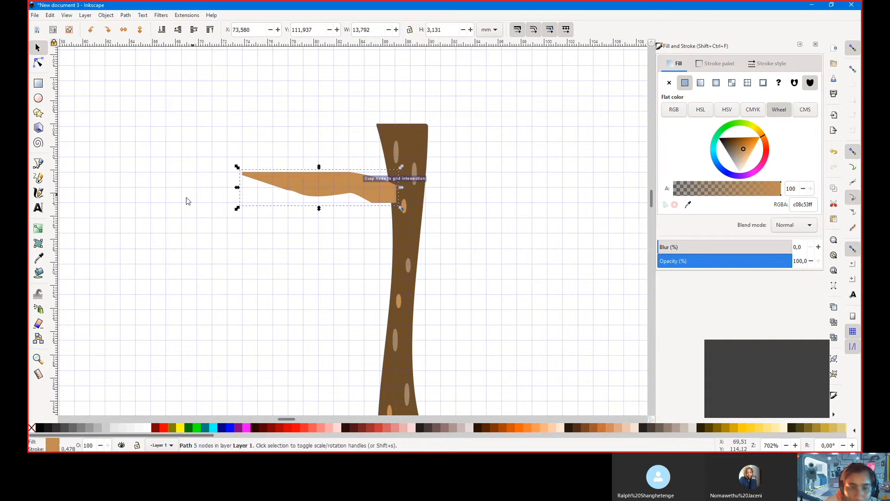
# Delete the branch's tip nodes to round its outer end into a lobe
pyautogui.doubleClick(299, 176)
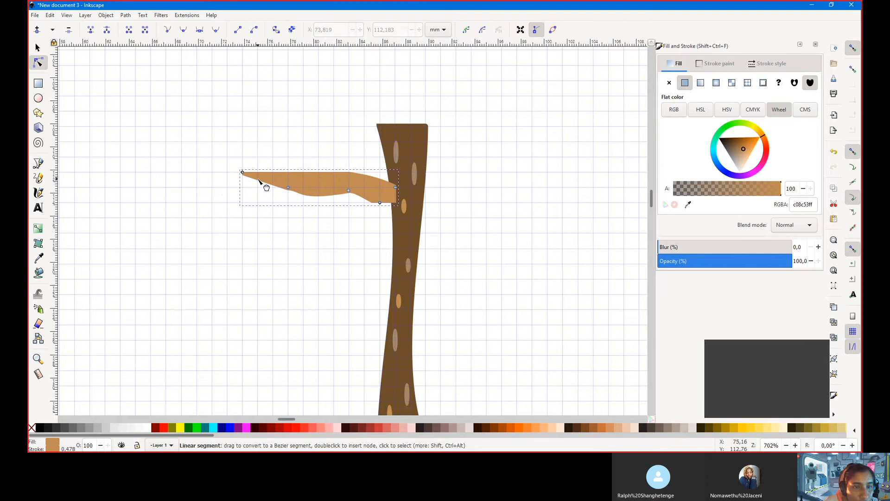
pyautogui.click(258, 180)
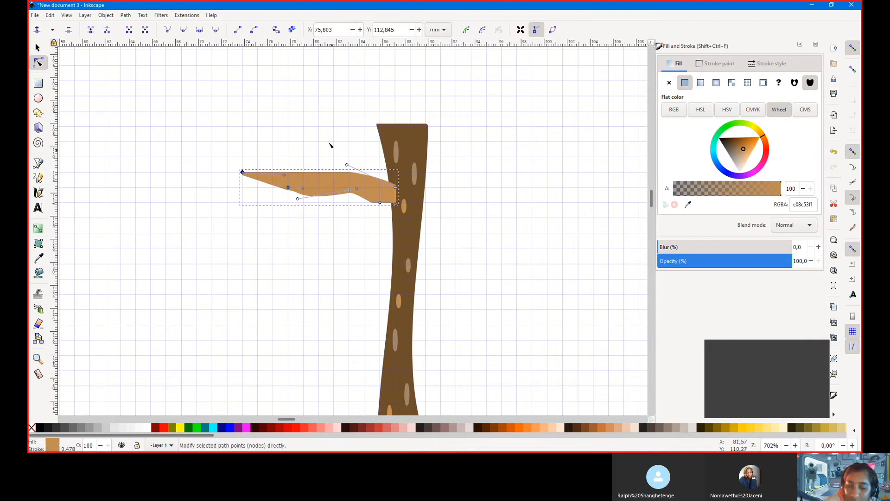
pyautogui.press('Delete')
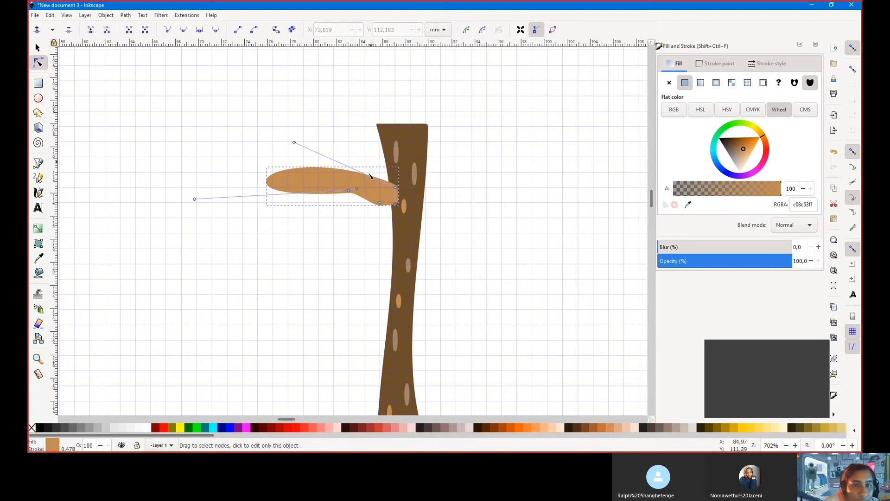
pyautogui.click(154, 119)
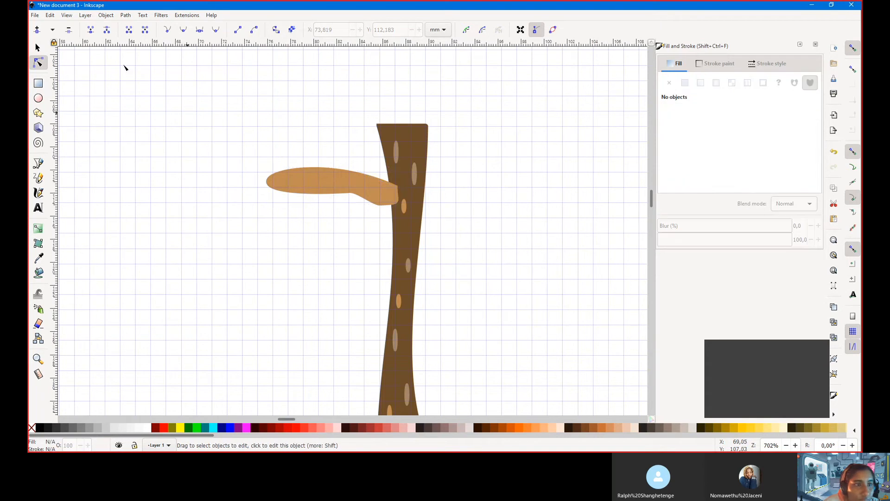
# Delete the old branch shape to start it over
pyautogui.click(38, 48)
pyautogui.press('Delete')
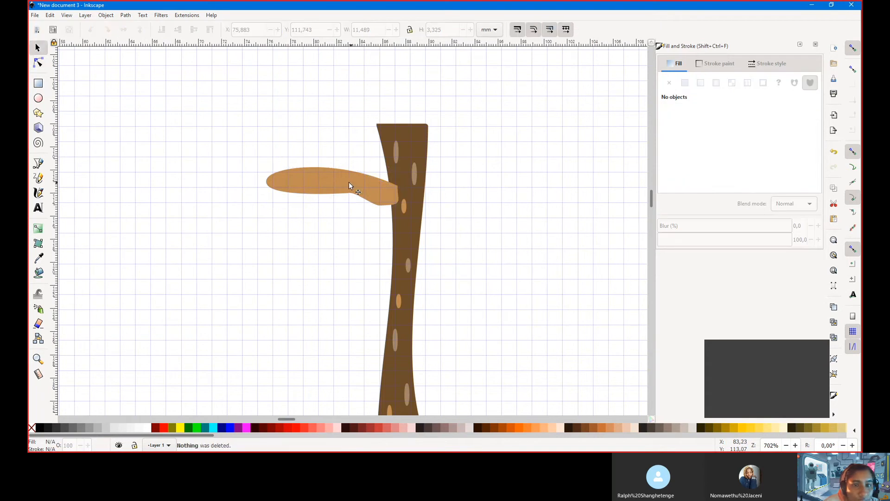
pyautogui.click(322, 185)
pyautogui.click(38, 62)
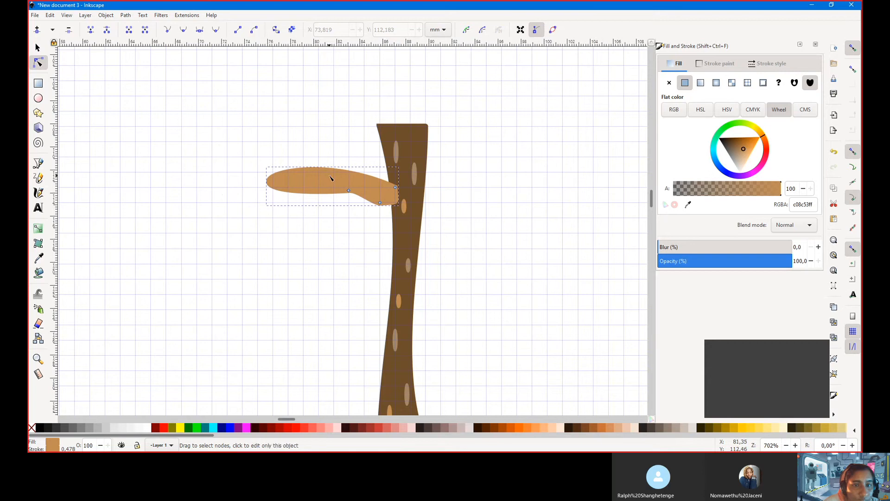
pyautogui.doubleClick(325, 171)
pyautogui.click(289, 119)
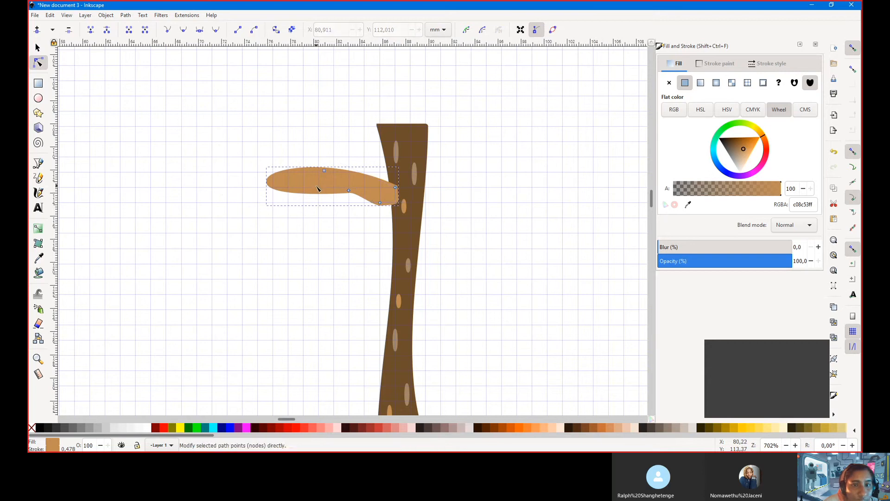
pyautogui.click(38, 47)
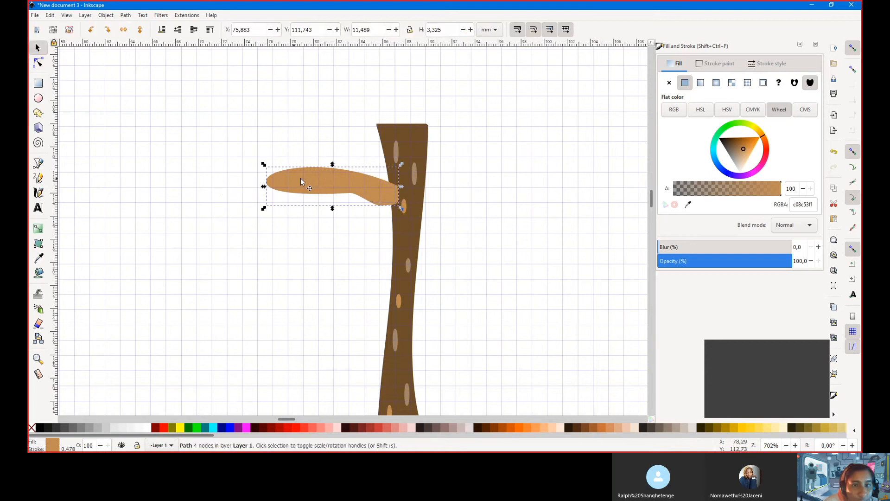
pyautogui.press('Delete')
# Draw a new light-brown bar left of the trunk and convert it to a path
pyautogui.click(42, 86)
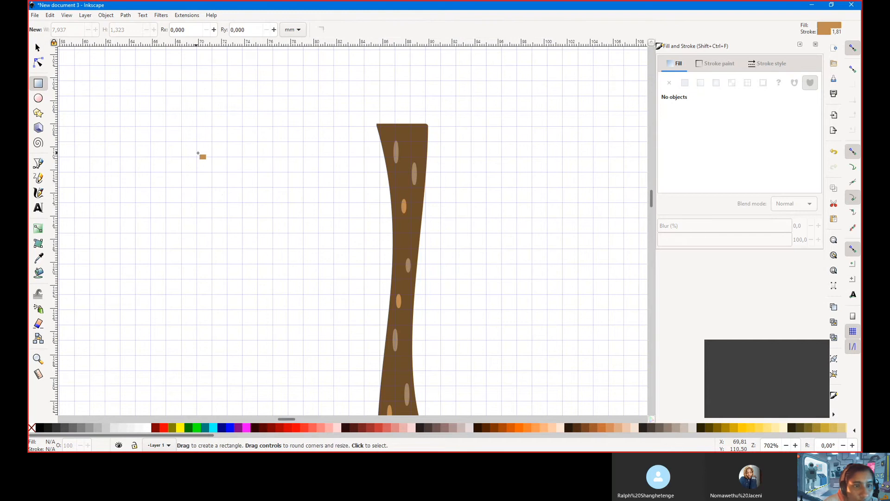
pyautogui.moveTo(182, 145); pyautogui.dragTo(273, 153)
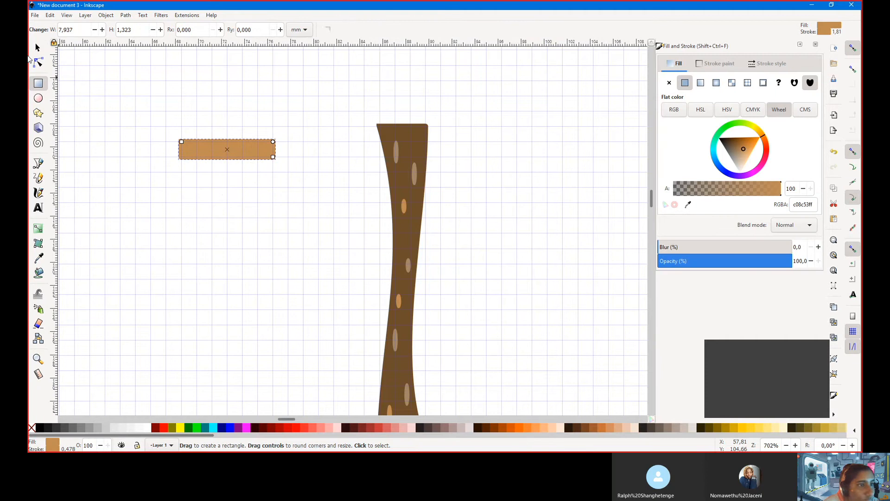
pyautogui.click(38, 62)
pyautogui.click(105, 15)
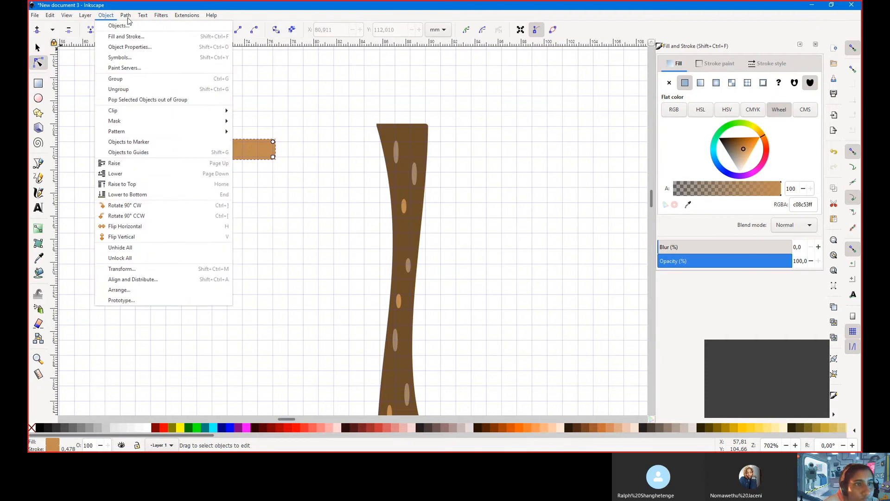
pyautogui.moveTo(133, 18)
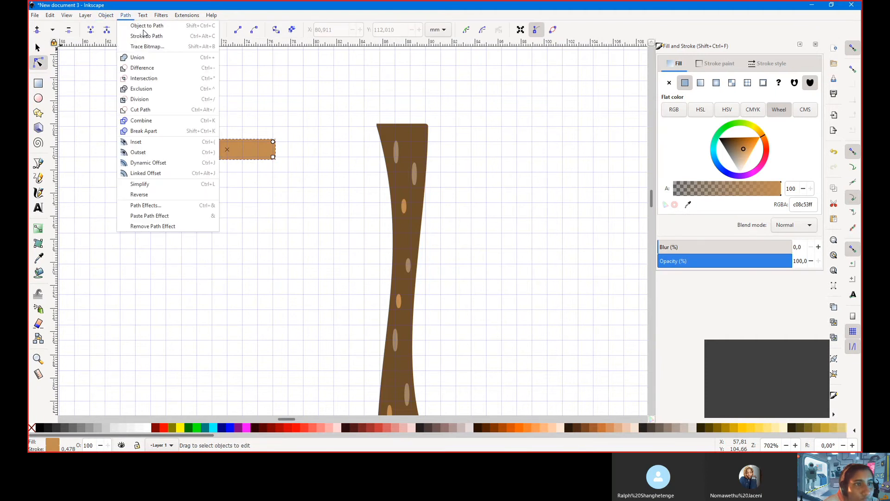
pyautogui.click(143, 26)
# Stretch the bar's left side into a tapered point, undoing the arch in its lower edge
pyautogui.moveTo(273, 157)
pyautogui.mouseDown()
pyautogui.moveTo(288, 158)
pyautogui.moveTo(274, 156)
pyautogui.mouseUp()
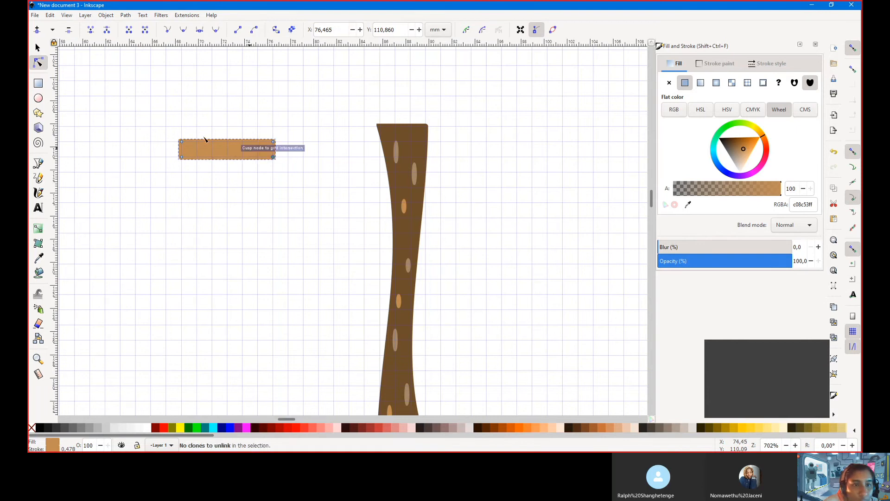
pyautogui.moveTo(181, 151); pyautogui.dragTo(121, 157)
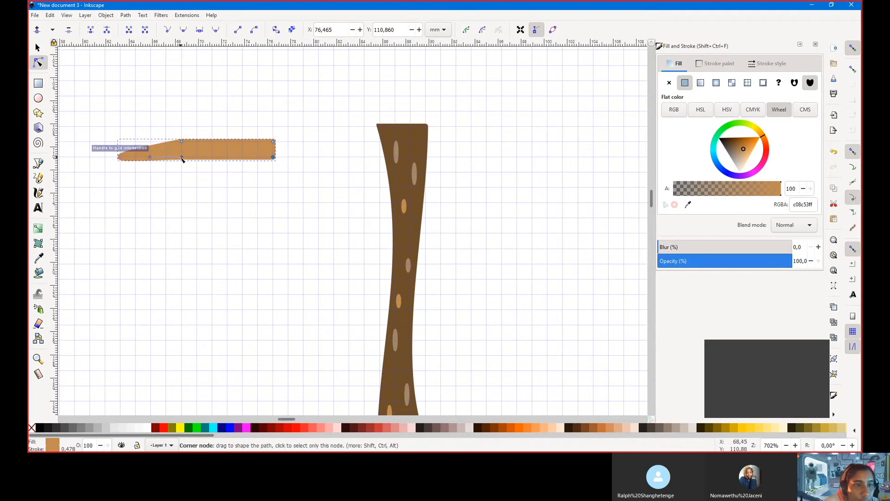
pyautogui.moveTo(182, 158); pyautogui.dragTo(209, 156)
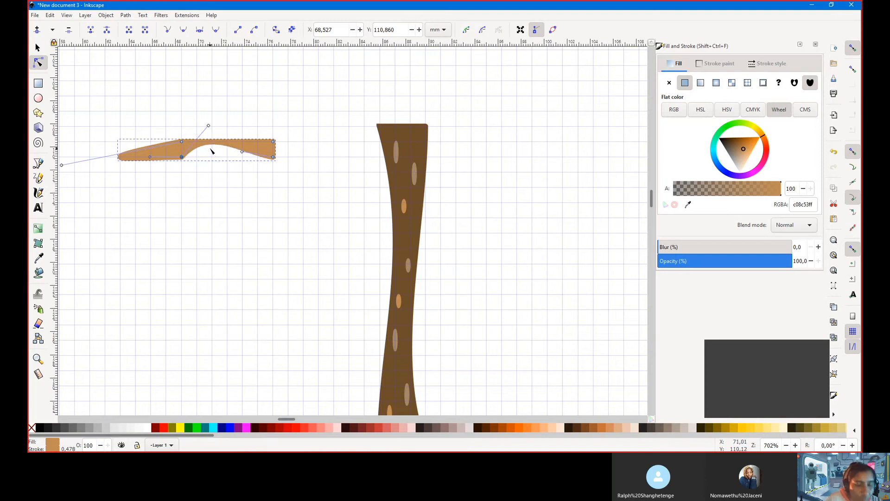
pyautogui.hotkey('ctrl', 'z')
pyautogui.scroll(-3, 211, 151)
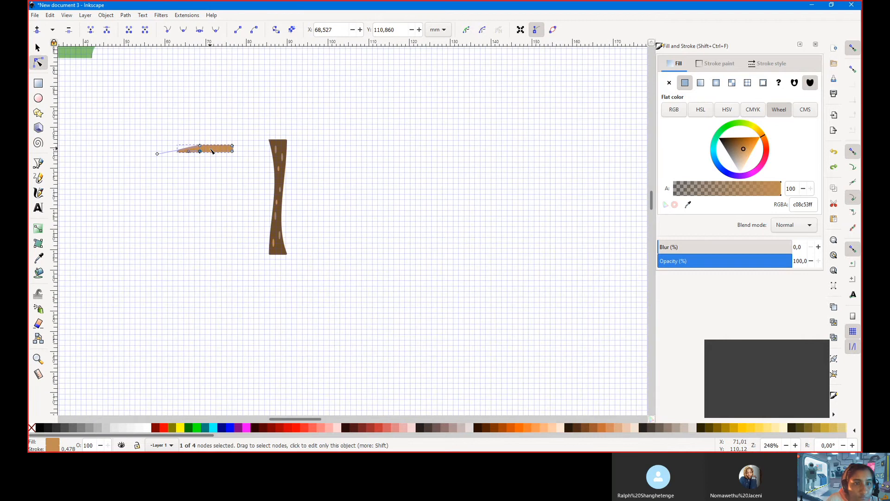
# Try moving the tan branch's right end node and lower-left nodes, undoing each change
pyautogui.moveTo(233, 151); pyautogui.dragTo(205, 164)
pyautogui.hotkey('ctrl', 'z')
pyautogui.click(39, 51)
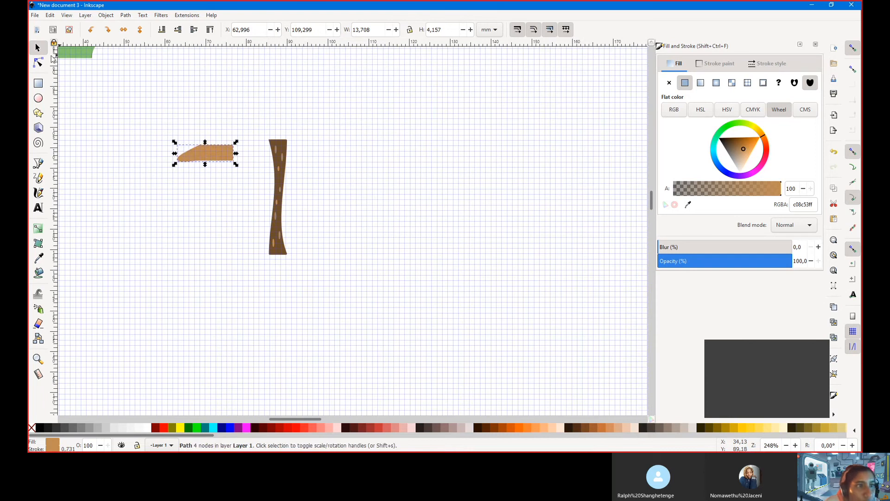
pyautogui.click(39, 62)
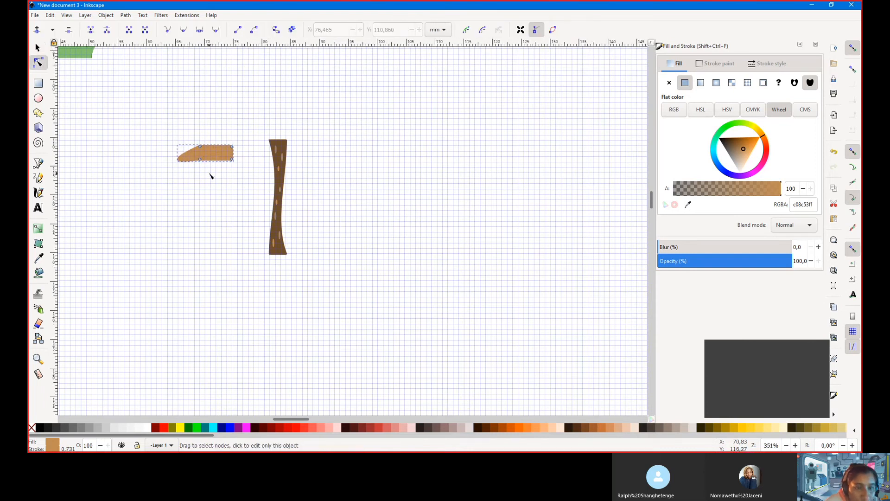
pyautogui.keyDown('ctrl'); pyautogui.scroll(3, 211, 179); pyautogui.keyUp('ctrl')
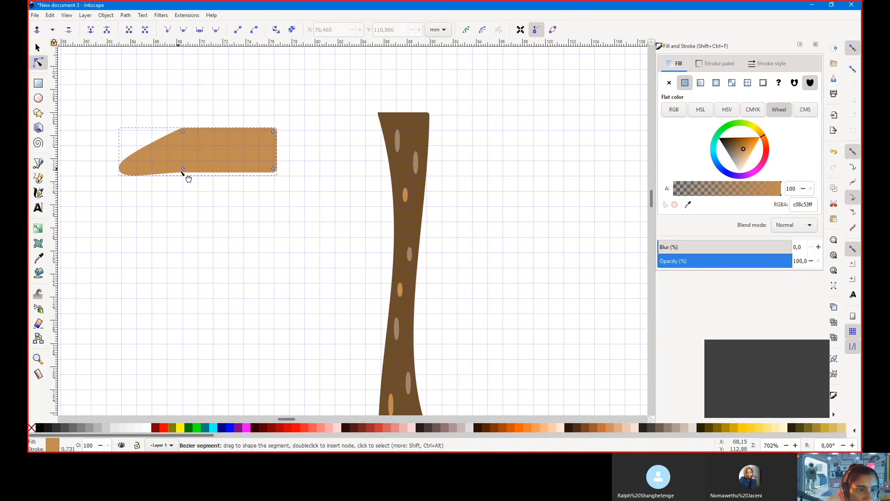
pyautogui.click(153, 174)
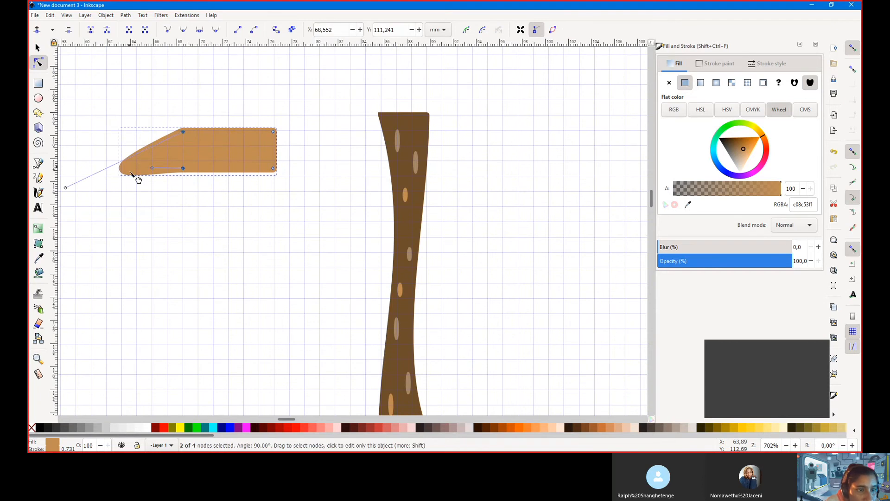
pyautogui.moveTo(183, 169); pyautogui.dragTo(185, 174)
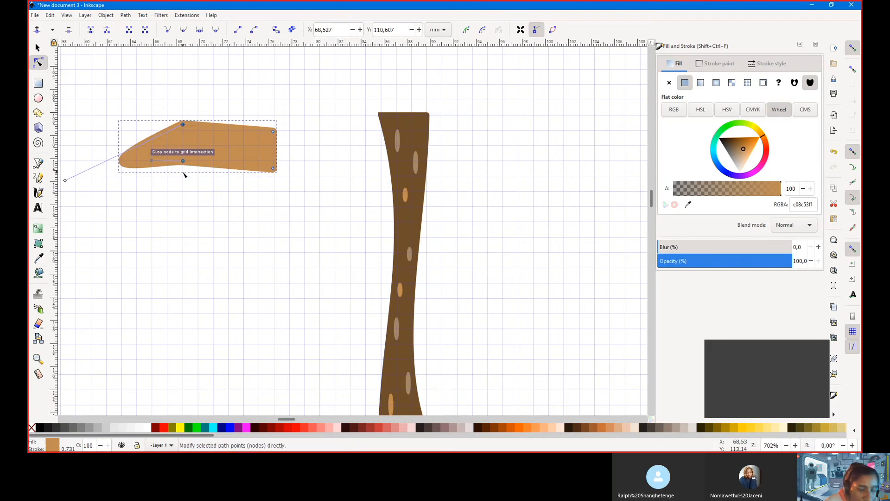
pyautogui.hotkey('ctrl', 'z')
# Convert the tan branch shape to an editable path with Path > Object to Path
pyautogui.click(106, 15)
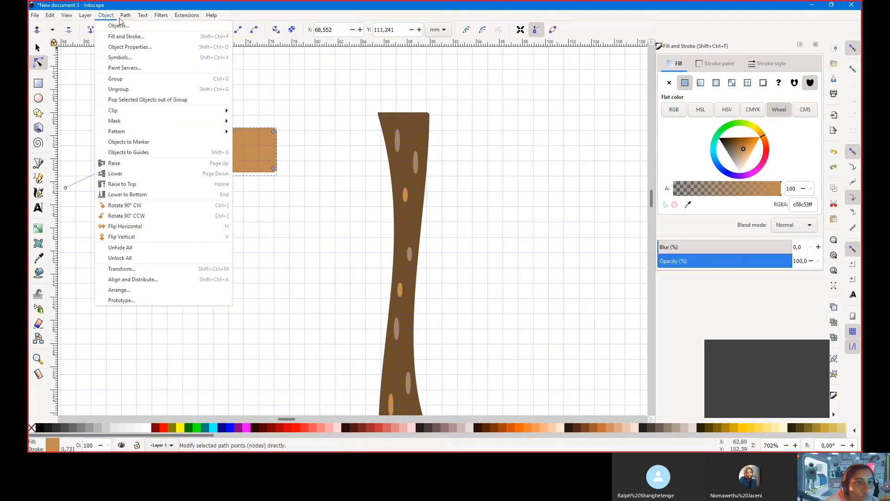
pyautogui.click(127, 19)
pyautogui.click(126, 15)
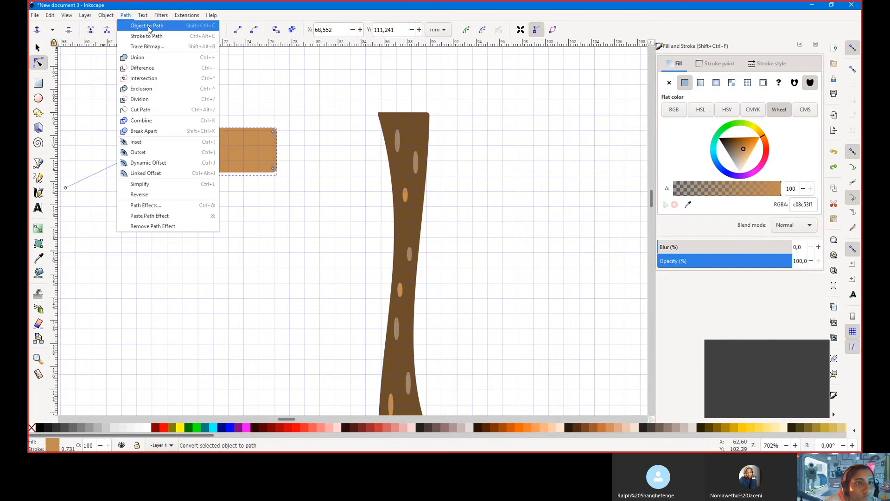
pyautogui.click(137, 25)
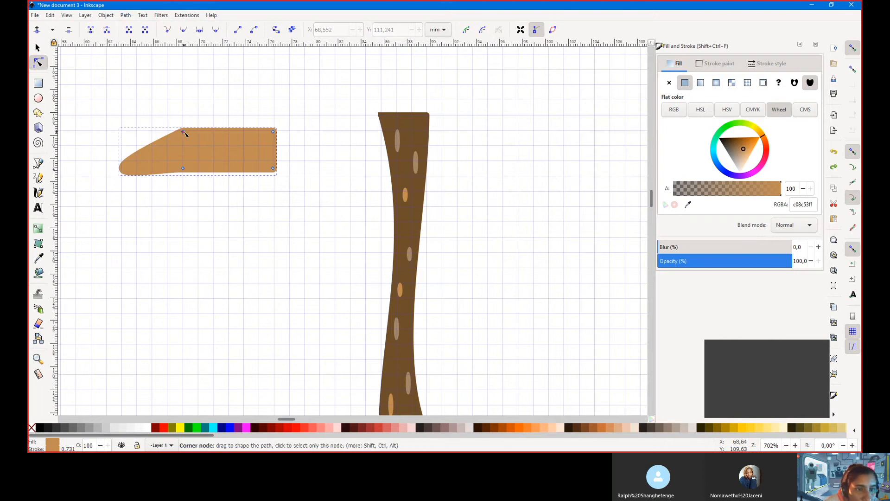
# Reshape the branch's nodes into an arched arm and move it against the trunk
pyautogui.moveTo(182, 132); pyautogui.dragTo(182, 131)
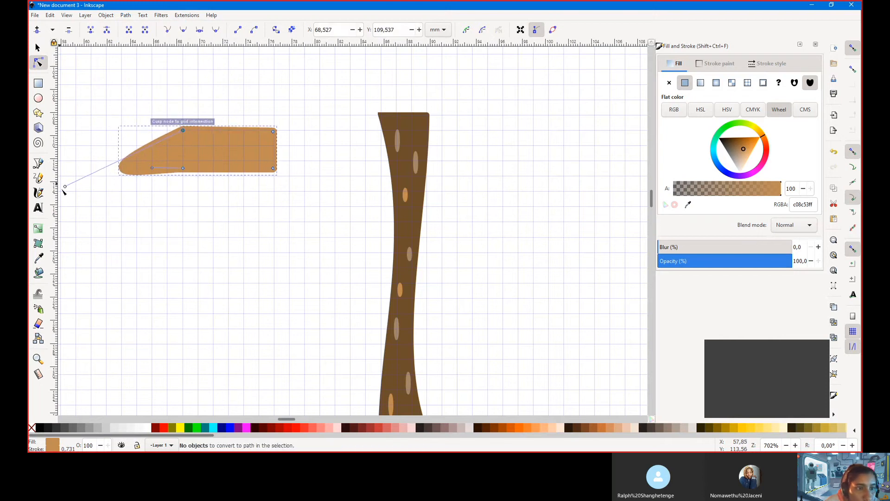
pyautogui.hscroll(-2, 93, 188)
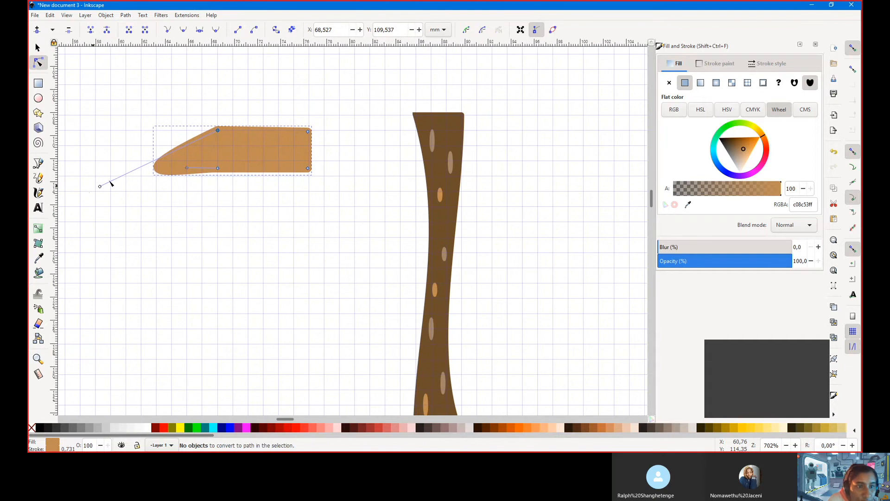
pyautogui.moveTo(100, 187)
pyautogui.mouseDown()
pyautogui.moveTo(141, 167)
pyautogui.moveTo(110, 172)
pyautogui.moveTo(94, 205)
pyautogui.moveTo(110, 191)
pyautogui.mouseUp()
pyautogui.moveTo(218, 131); pyautogui.dragTo(202, 145)
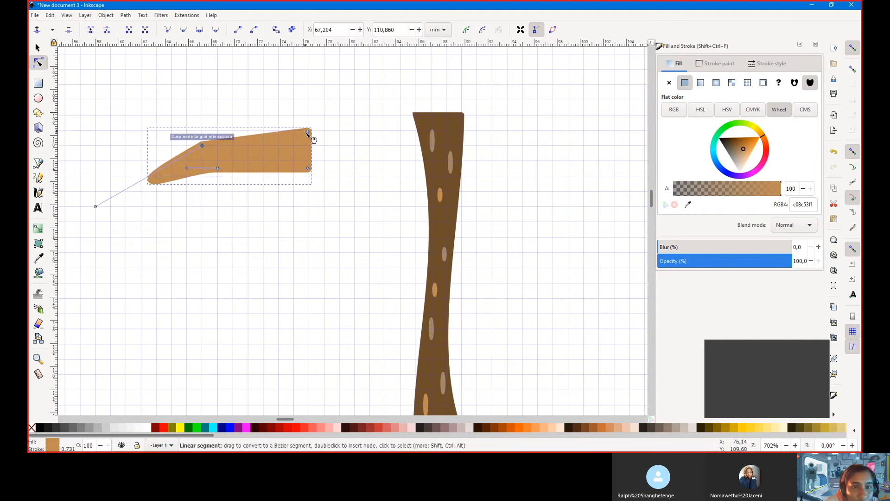
pyautogui.moveTo(308, 133); pyautogui.dragTo(308, 176)
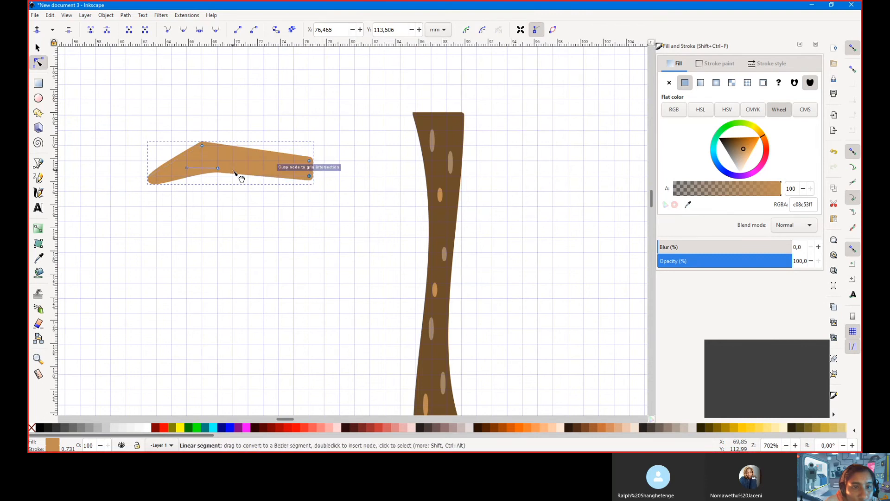
pyautogui.moveTo(234, 178); pyautogui.dragTo(204, 158)
pyautogui.hotkey('ctrl', 'z')
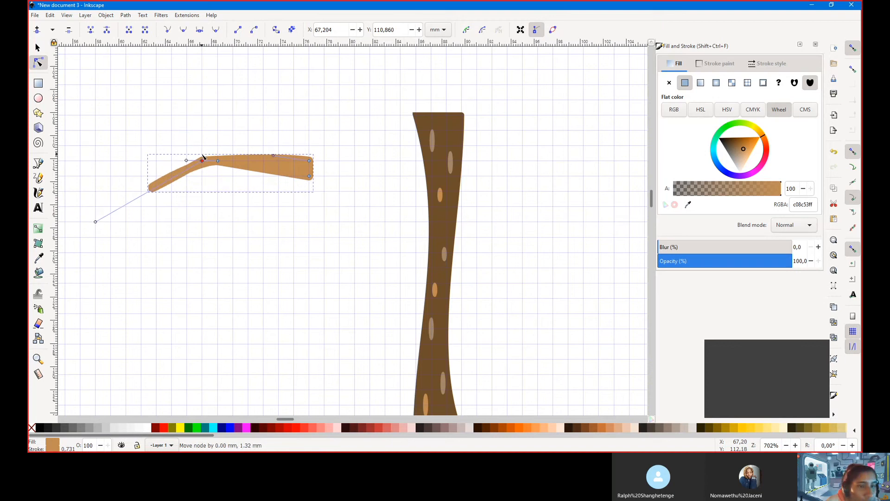
pyautogui.moveTo(202, 154); pyautogui.dragTo(268, 147)
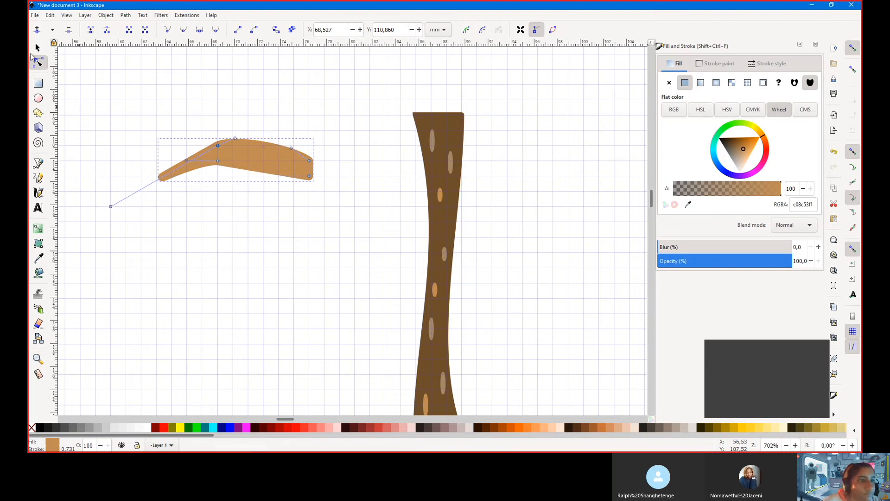
pyautogui.click(38, 48)
pyautogui.moveTo(291, 172); pyautogui.dragTo(410, 195)
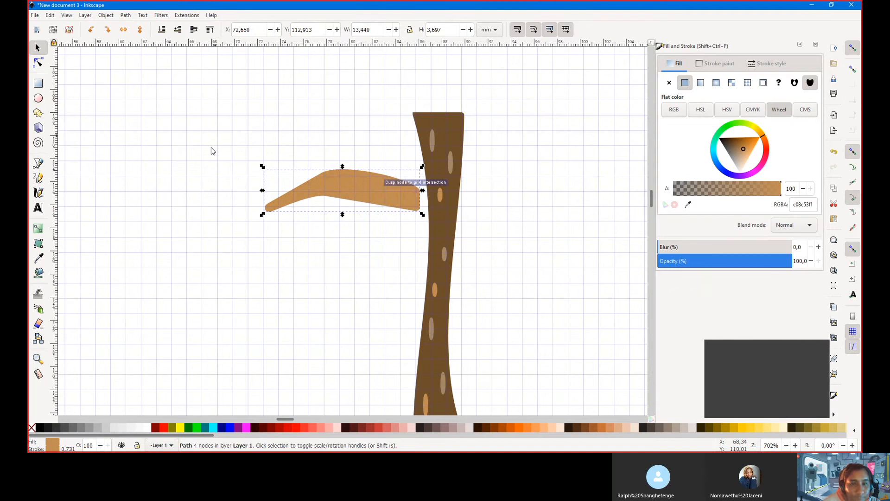
# Nudge the branch against the trunk and fill it with the trunk's dark brown
pyautogui.press('Right')
pyautogui.press('Right')
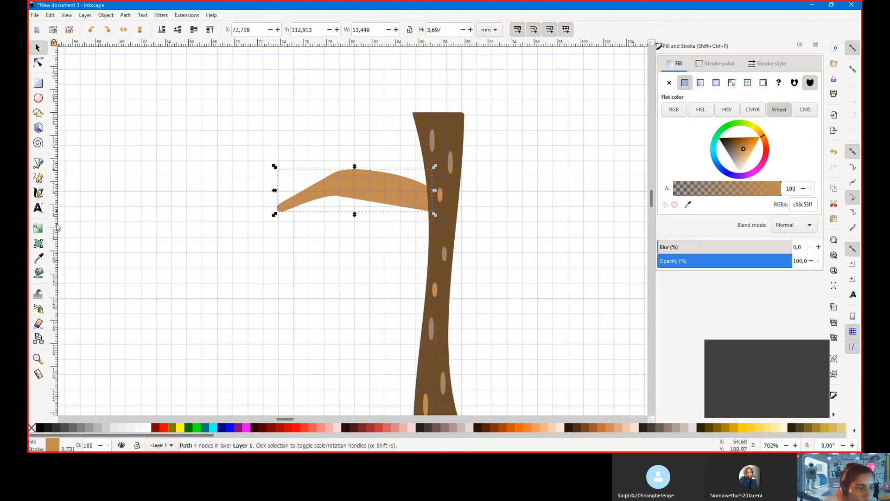
pyautogui.click(37, 259)
pyautogui.click(435, 209)
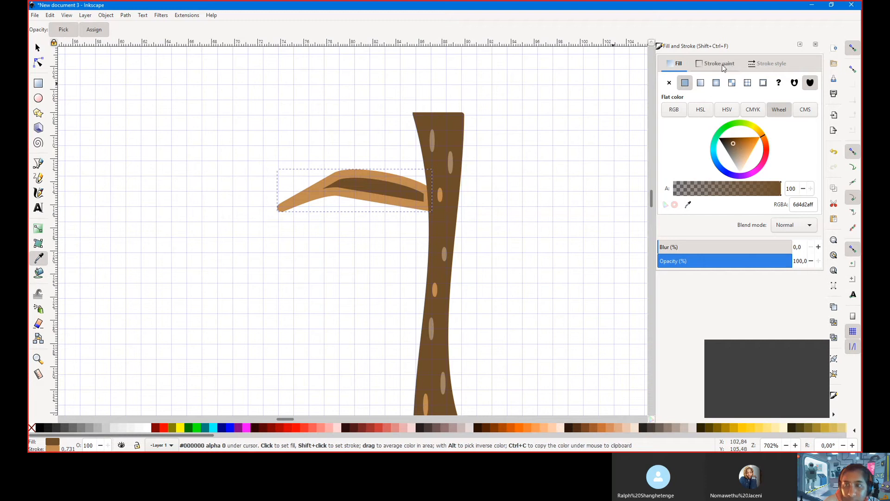
# Set the branch outline to the same dark brown, 6d4d2aff
pyautogui.doubleClick(803, 205)
pyautogui.hotkey('ctrl', 'c')
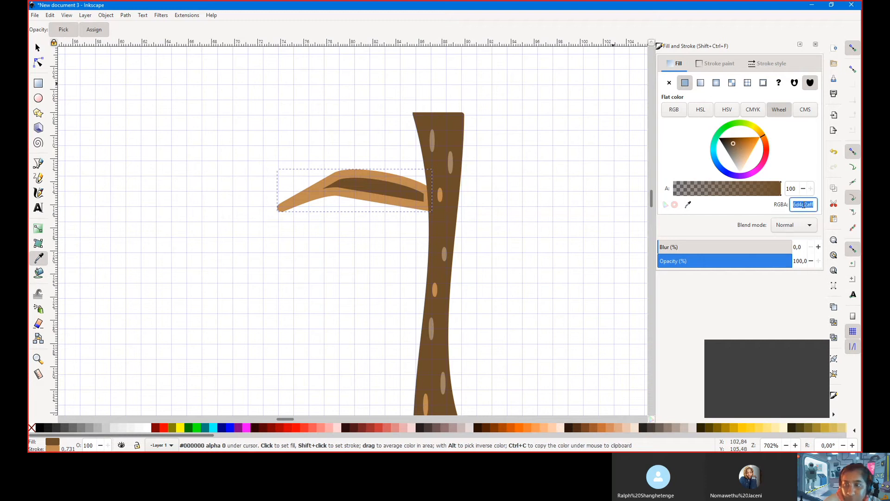
pyautogui.click(731, 70)
pyautogui.doubleClick(811, 205)
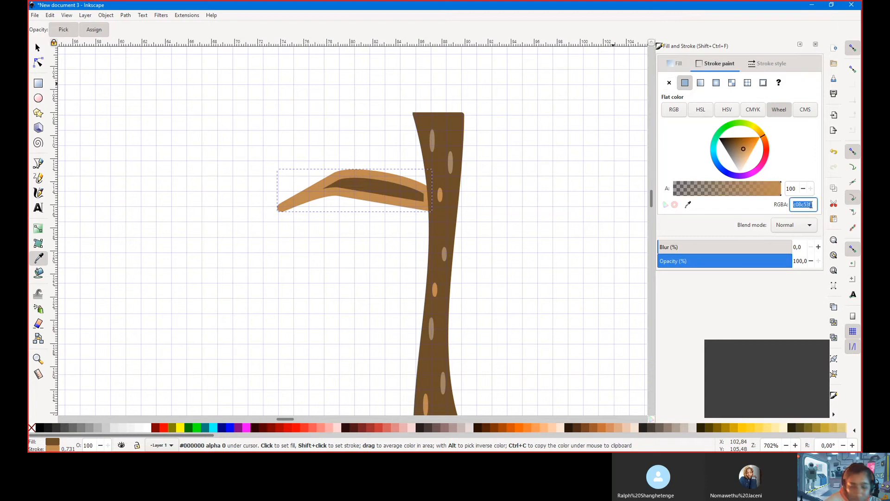
pyautogui.hotkey('ctrl', 'v')
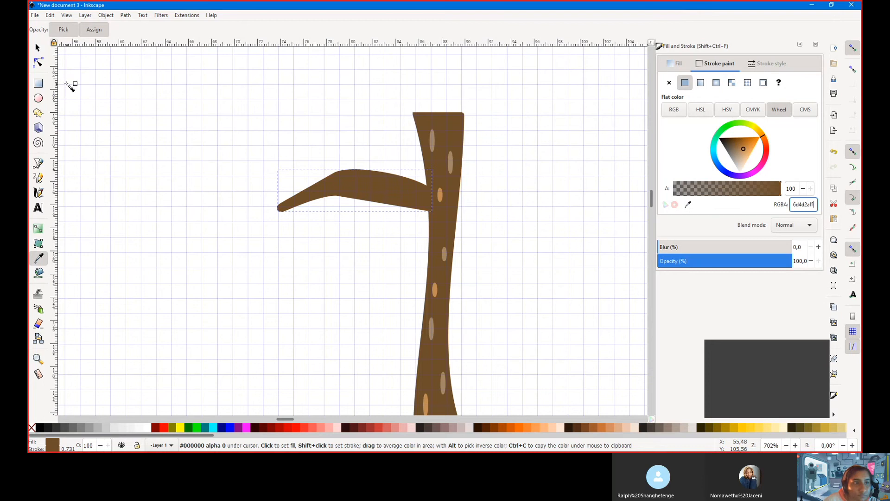
pyautogui.click(38, 83)
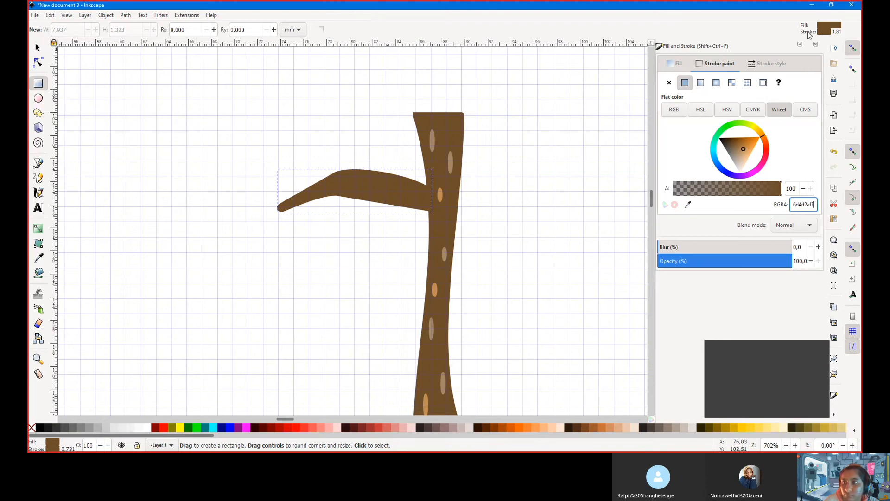
# Try a linear gradient on the branch outline, then revert it to a flat colour
pyautogui.hotkey('shift', 'ctrl', 'p')
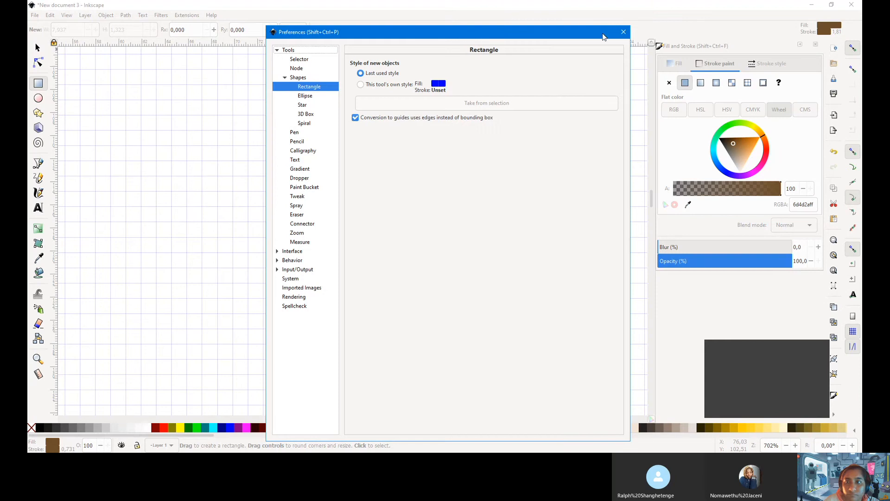
pyautogui.click(624, 32)
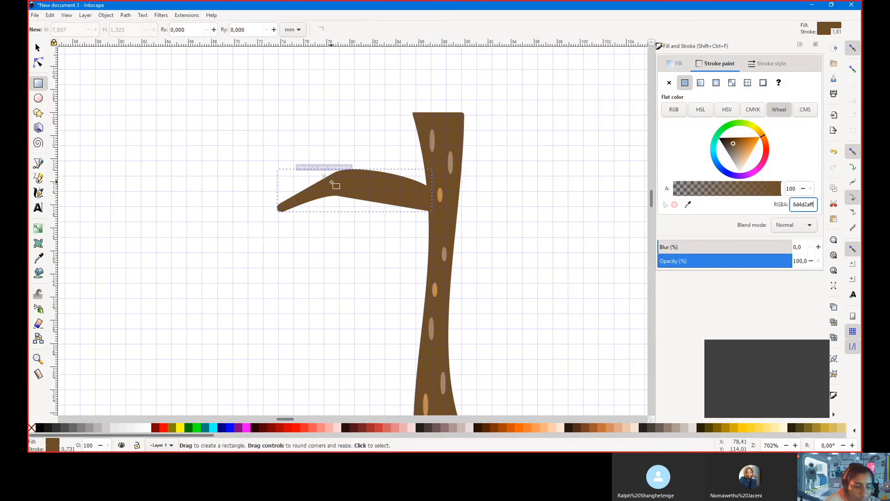
pyautogui.scroll(-1, 332, 183)
pyautogui.scroll(-1, 332, 183)
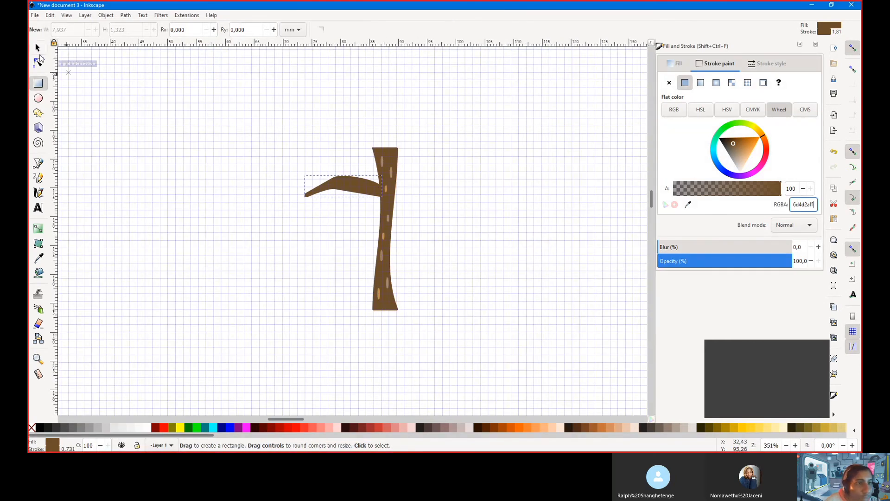
pyautogui.click(701, 83)
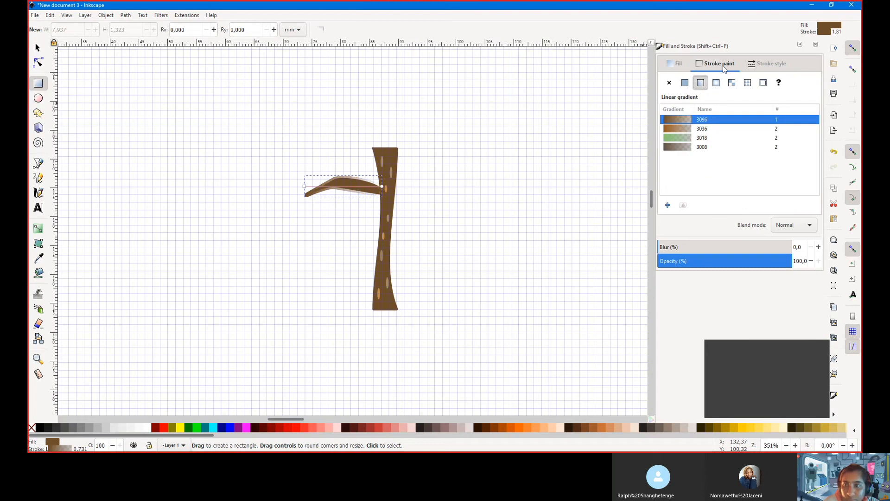
pyautogui.click(685, 82)
# Undo a trial gradient fill so the branch stays flat brown, then select it
pyautogui.click(676, 63)
pyautogui.click(701, 82)
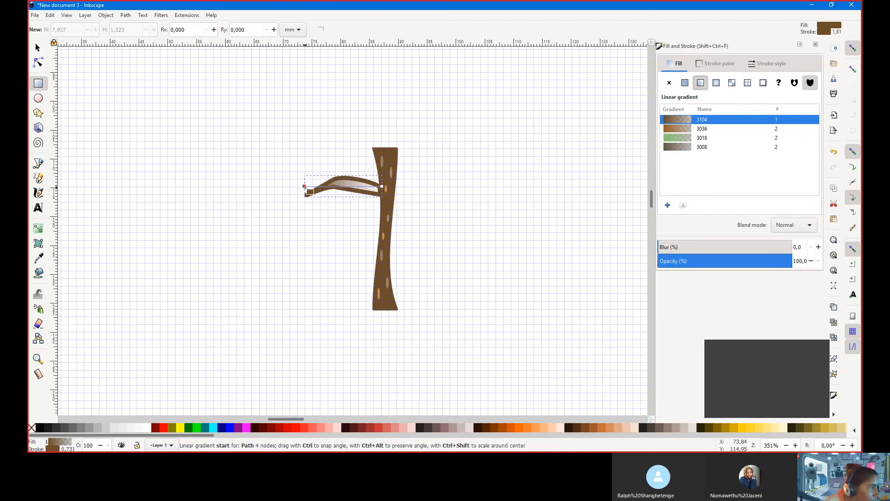
pyautogui.hotkey('ctrl', 'z')
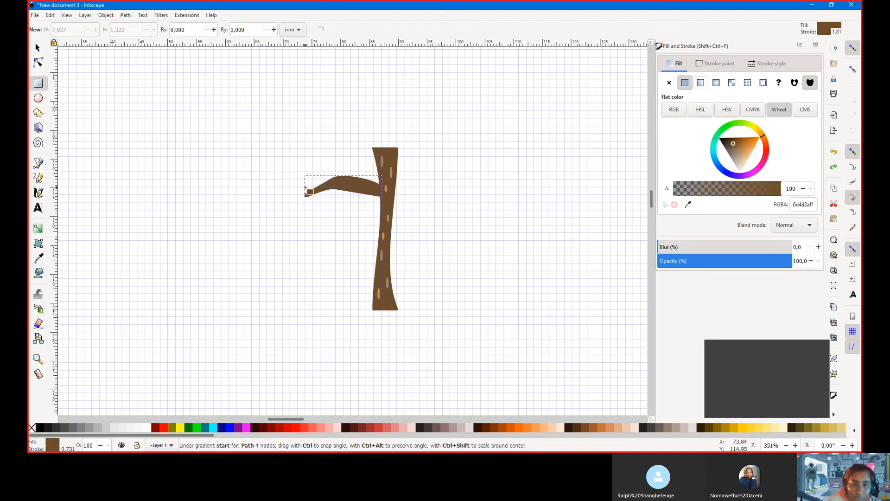
pyautogui.click(413, 179)
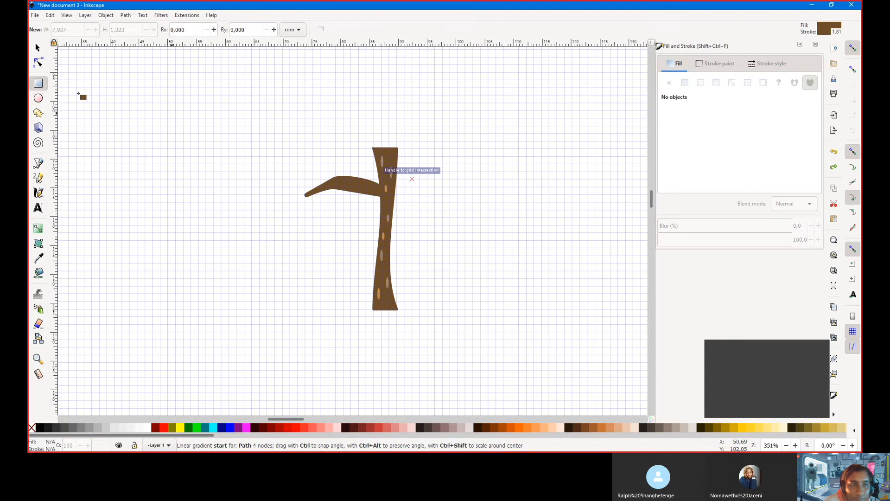
pyautogui.click(38, 47)
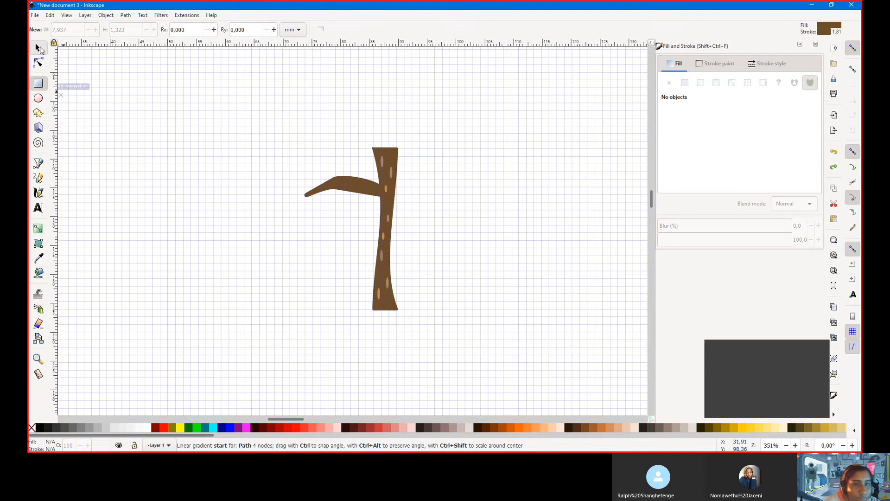
pyautogui.click(344, 187)
# Duplicate the branch and position the copy on the trunk's right side
pyautogui.hotkey('ctrl', 'd')
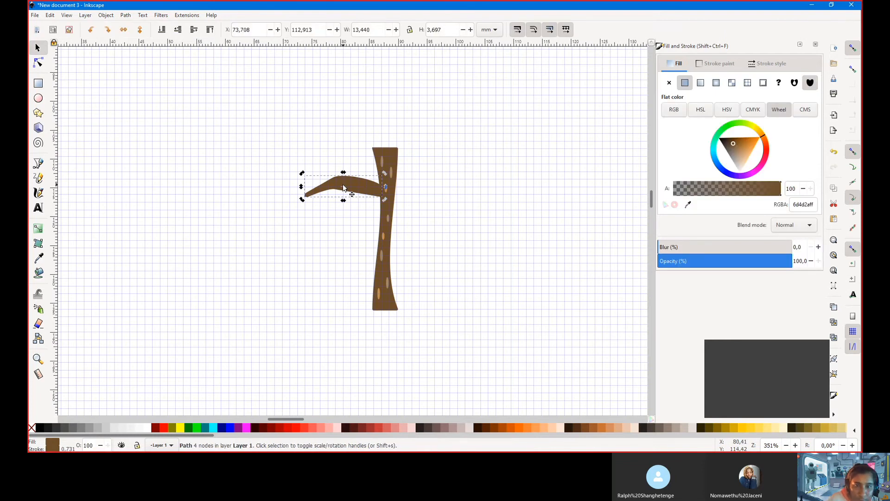
pyautogui.moveTo(343, 187); pyautogui.dragTo(415, 225)
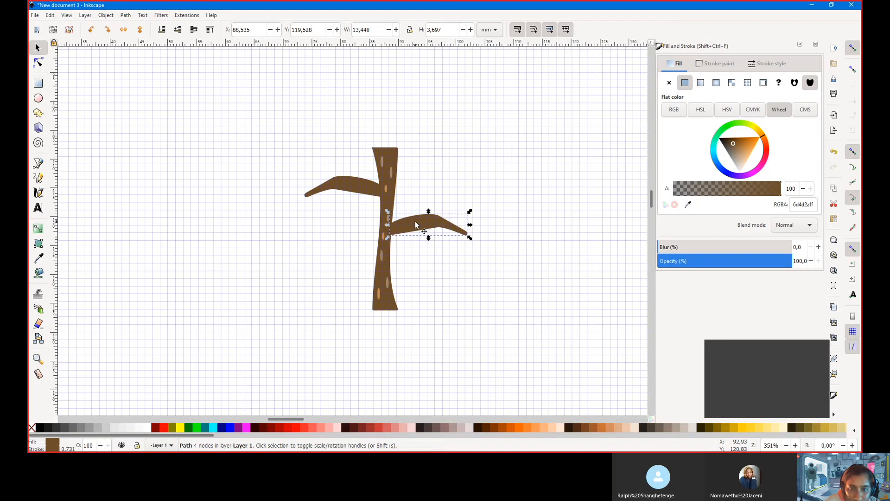
pyautogui.press('Up')
pyautogui.press('Up')
pyautogui.press('Up')
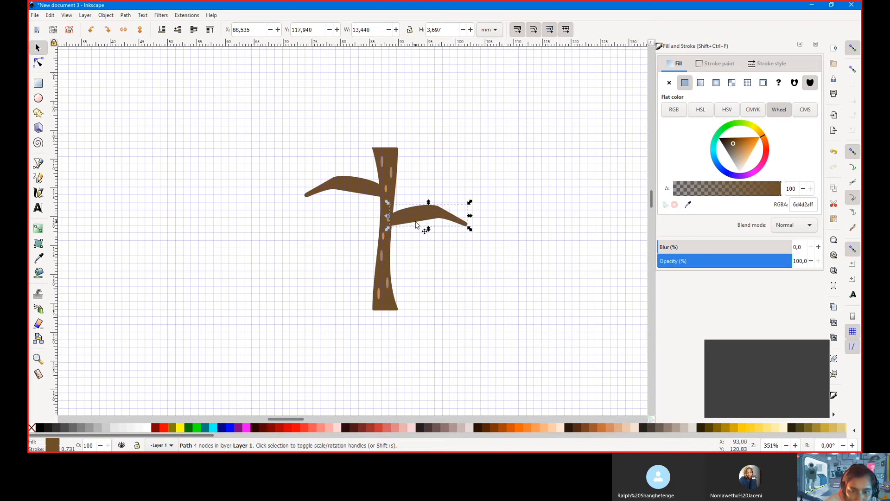
pyautogui.press('Down')
pyautogui.press('Down')
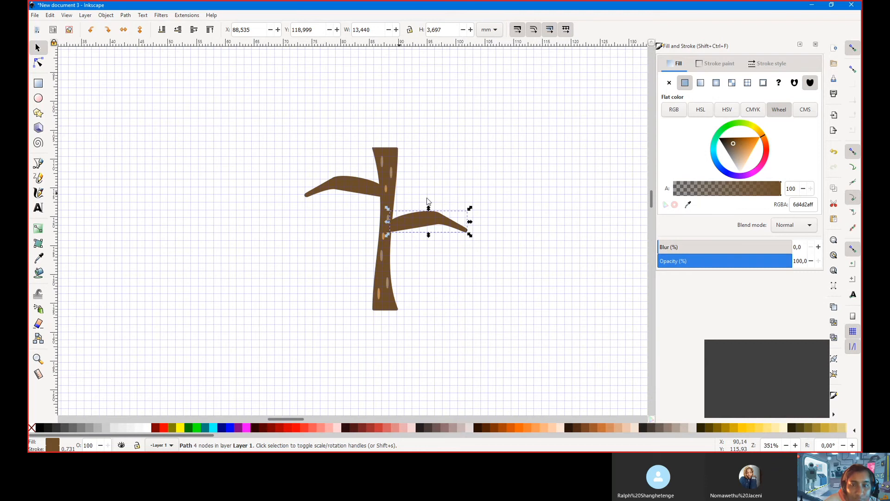
pyautogui.click(38, 97)
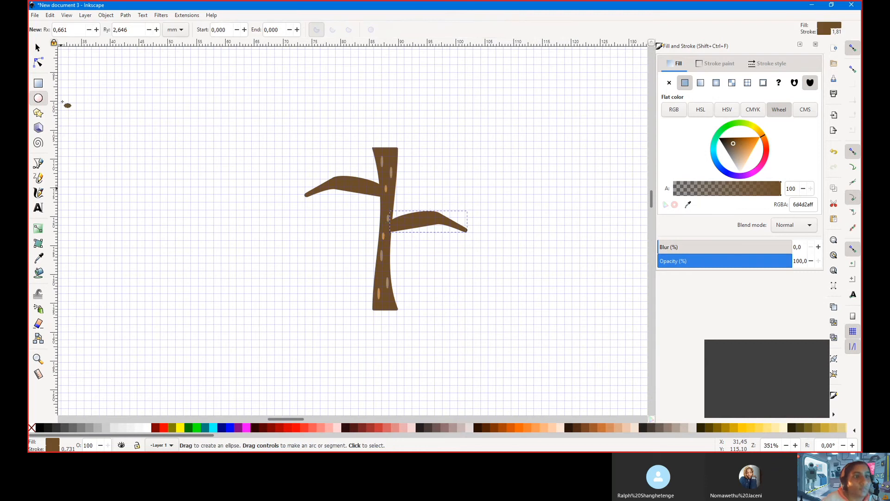
# Set a bright green fill colour, 4ebf39ff, leaving the outline unchanged
pyautogui.click(732, 128)
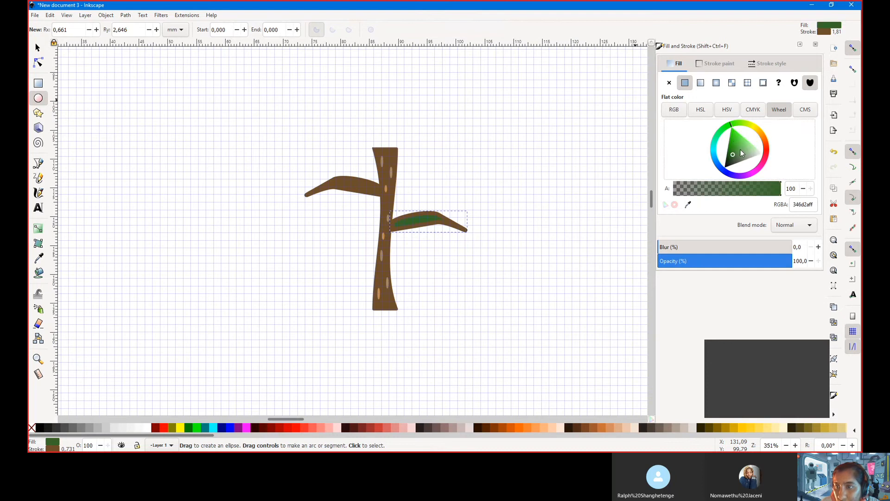
pyautogui.moveTo(733, 154); pyautogui.dragTo(737, 143)
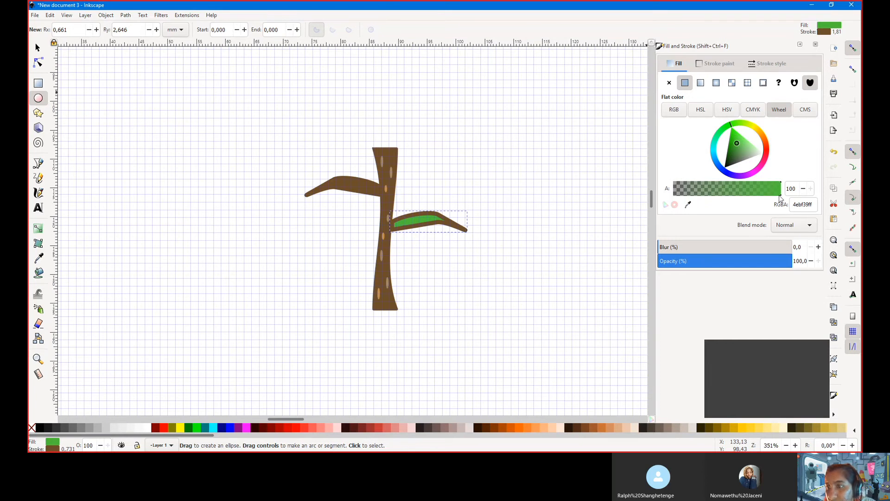
pyautogui.doubleClick(796, 205)
pyautogui.hotkey('ctrl', 'c')
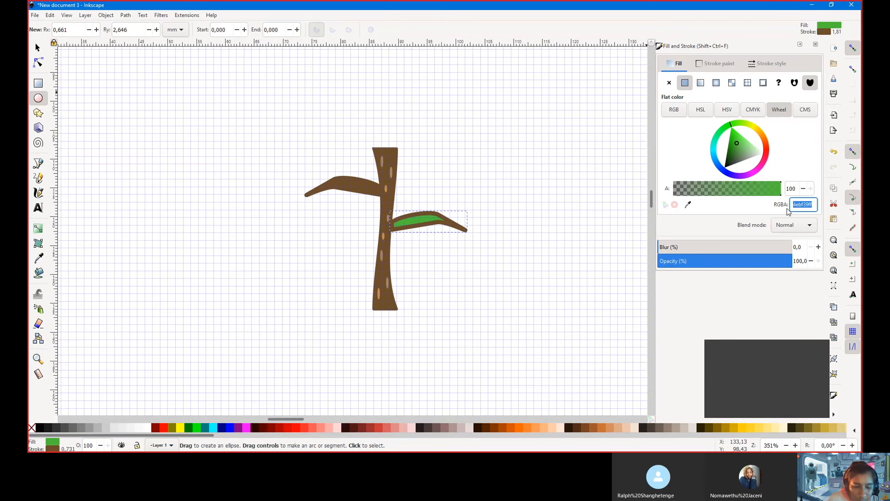
pyautogui.click(714, 63)
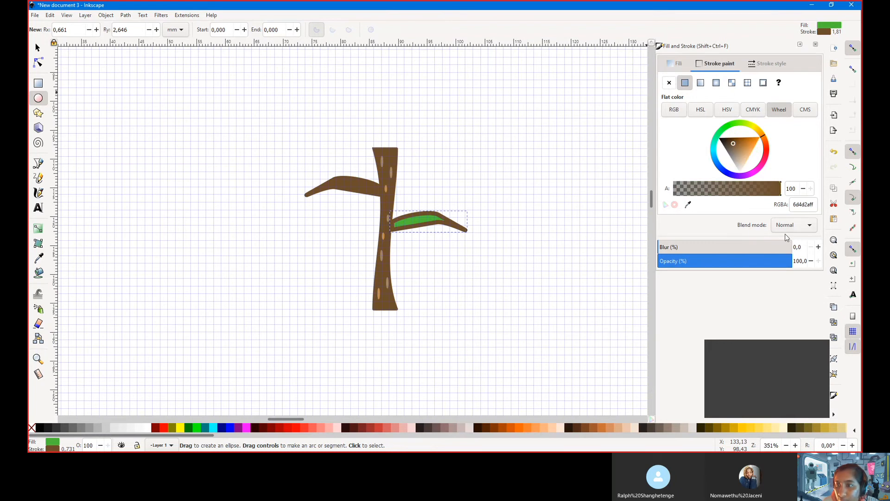
pyautogui.doubleClick(804, 204)
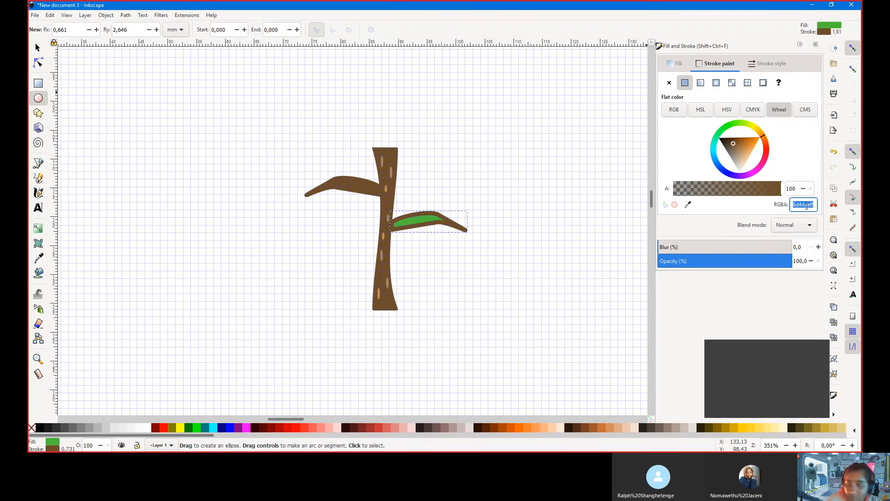
pyautogui.hotkey('ctrl', 'v')
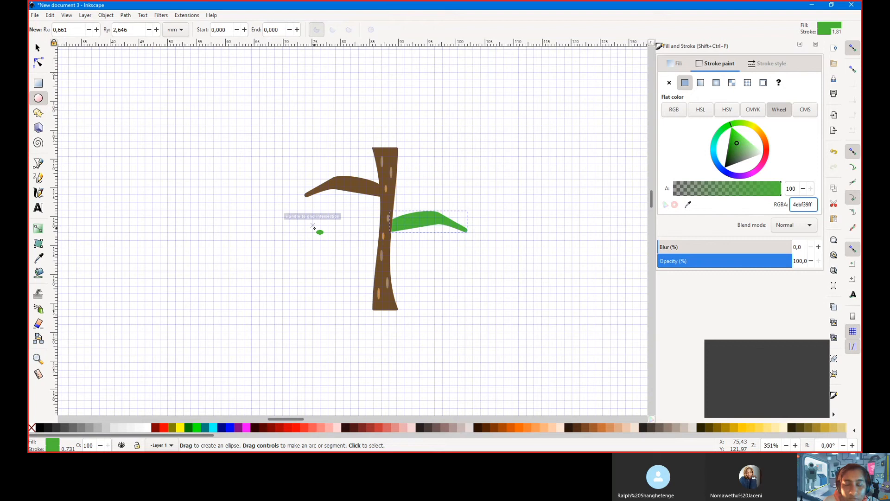
pyautogui.hotkey('ctrl', 'z')
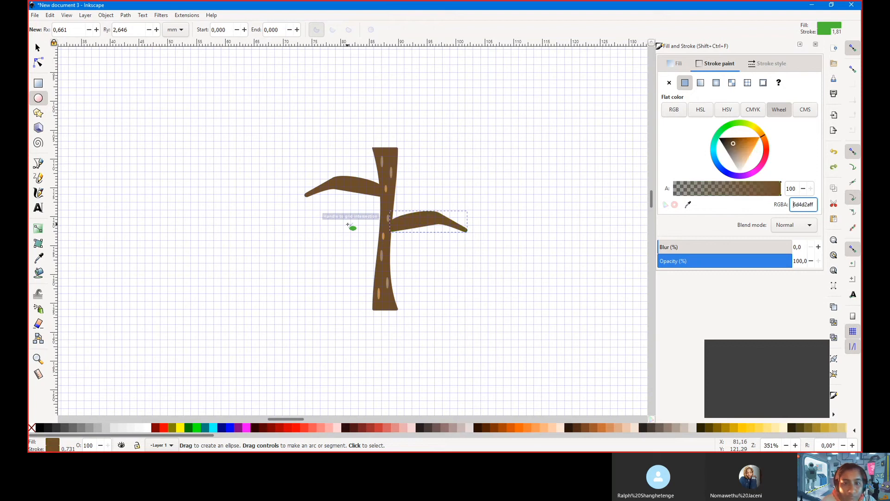
# Draw one green oval left of the trunk below the left branch tip
pyautogui.moveTo(281, 209); pyautogui.dragTo(321, 241)
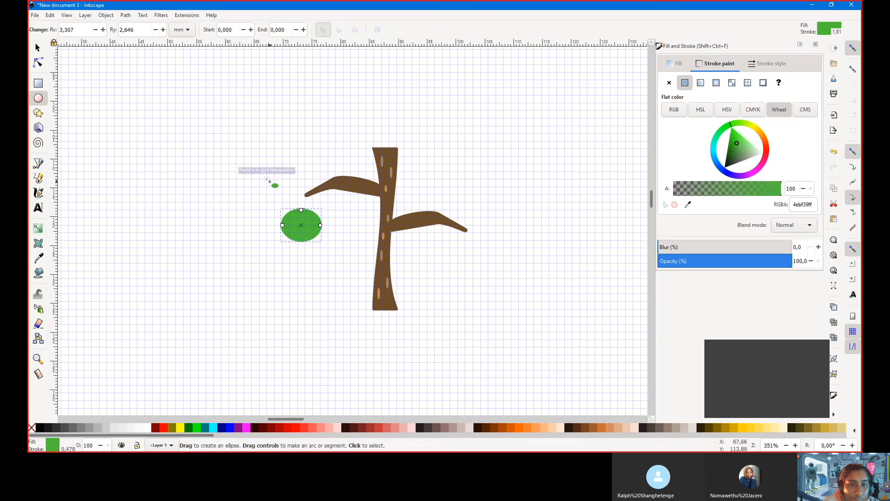
pyautogui.moveTo(259, 187)
pyautogui.mouseDown()
pyautogui.moveTo(273, 212)
pyautogui.moveTo(301, 223)
pyautogui.moveTo(290, 212)
pyautogui.mouseUp()
pyautogui.press('Escape')
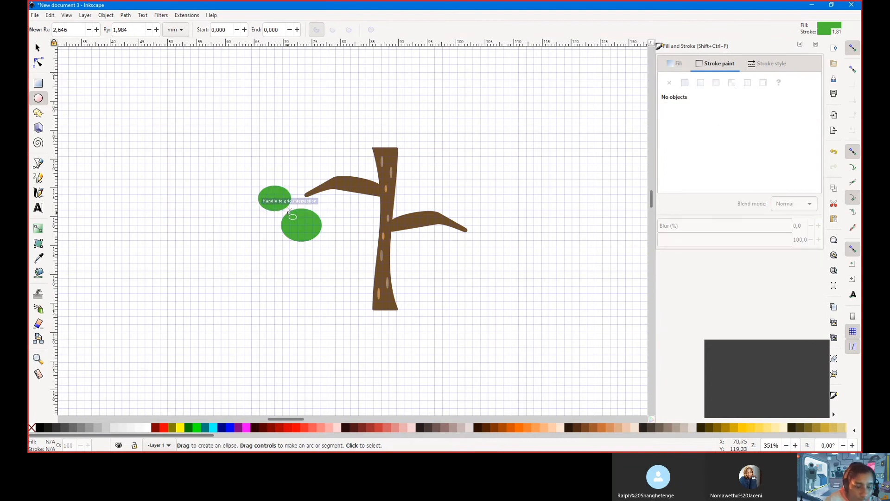
pyautogui.hotkey('ctrl', 'z')
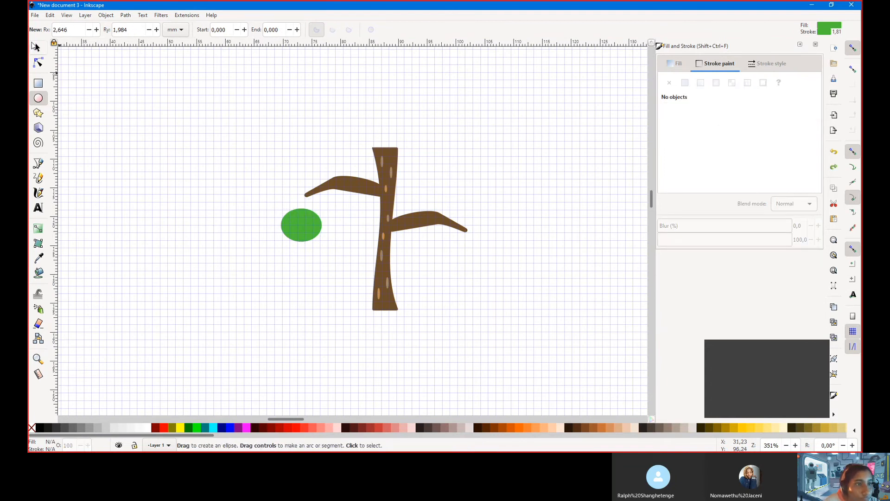
pyautogui.click(39, 48)
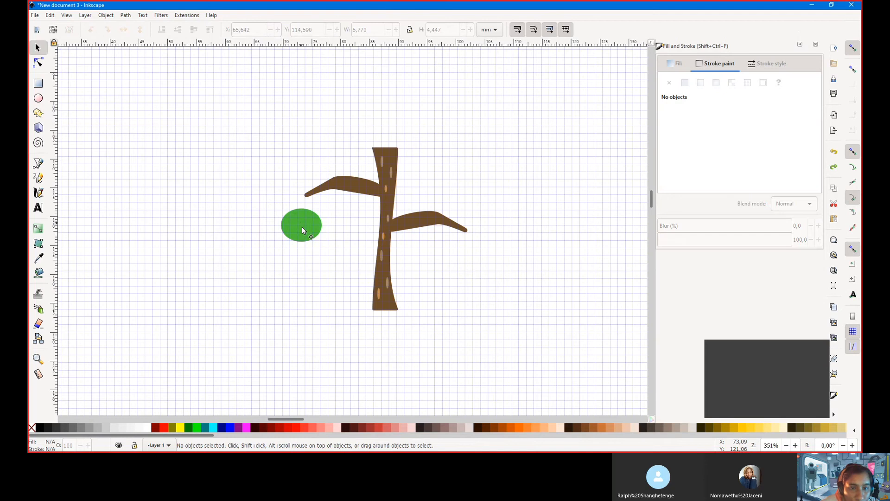
# Move the green oval to the left branch tip and arrange duplicates into an overlapping cluster
pyautogui.moveTo(303, 231); pyautogui.dragTo(280, 183)
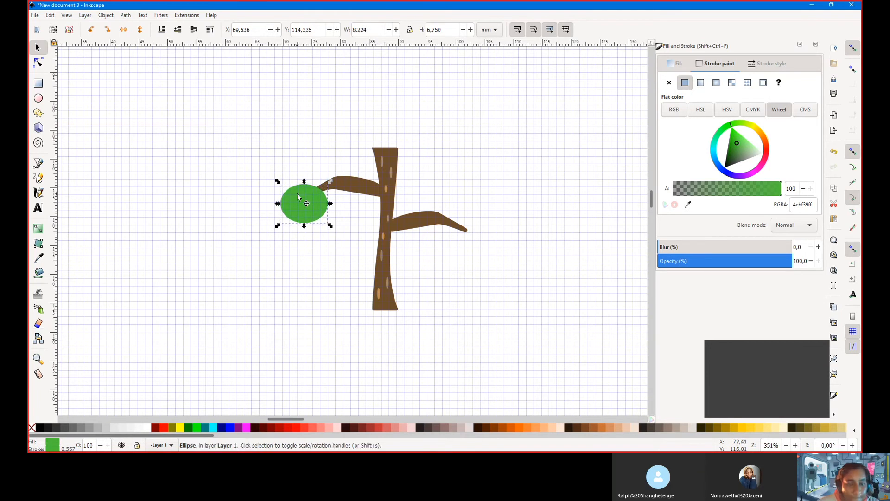
pyautogui.hotkey('ctrl', 'd')
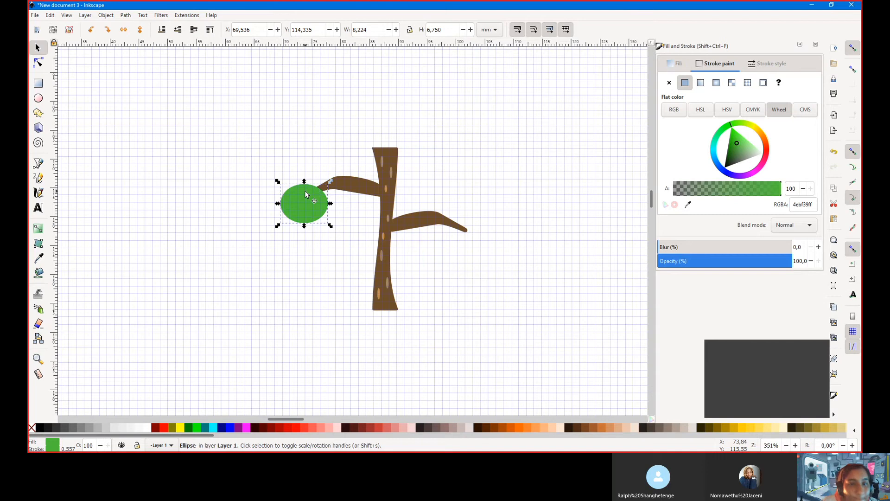
pyautogui.moveTo(297, 193); pyautogui.dragTo(308, 172)
pyautogui.moveTo(292, 183)
pyautogui.mouseDown()
pyautogui.moveTo(282, 188)
pyautogui.moveTo(321, 151)
pyautogui.moveTo(297, 172)
pyautogui.moveTo(318, 180)
pyautogui.moveTo(326, 161)
pyautogui.moveTo(308, 171)
pyautogui.moveTo(313, 176)
pyautogui.mouseUp()
pyautogui.click(288, 170)
pyautogui.press('d')
pyautogui.click(38, 47)
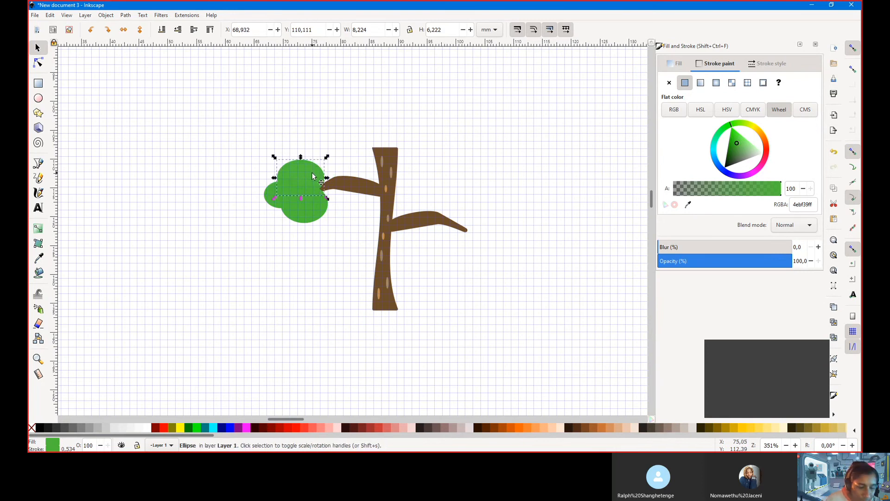
pyautogui.moveTo(314, 167); pyautogui.dragTo(311, 146)
# Select all the leaf ovals, Path > Union them, and give the outline a linear gradient
pyautogui.click(342, 233)
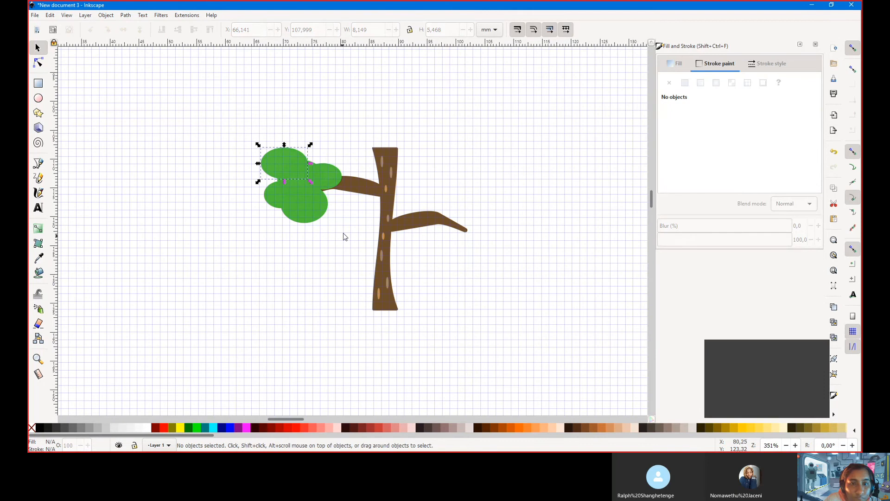
pyautogui.moveTo(344, 233)
pyautogui.mouseDown()
pyautogui.moveTo(274, 121)
pyautogui.moveTo(243, 132)
pyautogui.mouseUp()
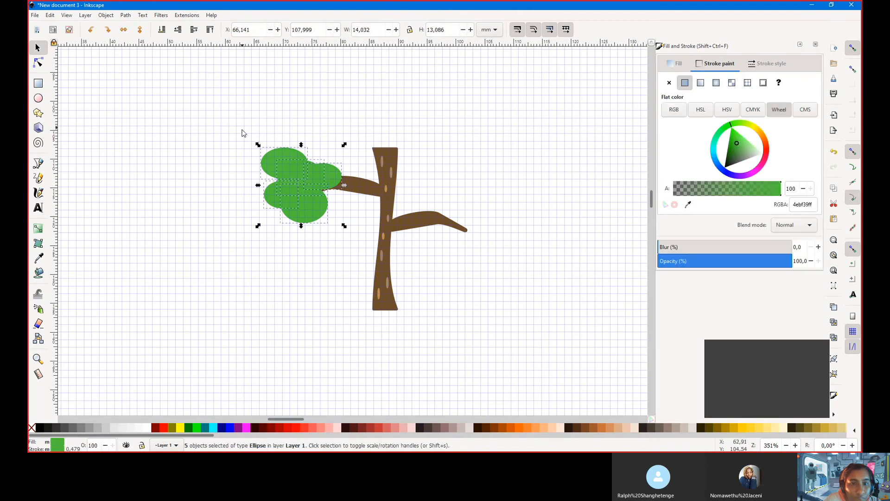
pyautogui.click(126, 16)
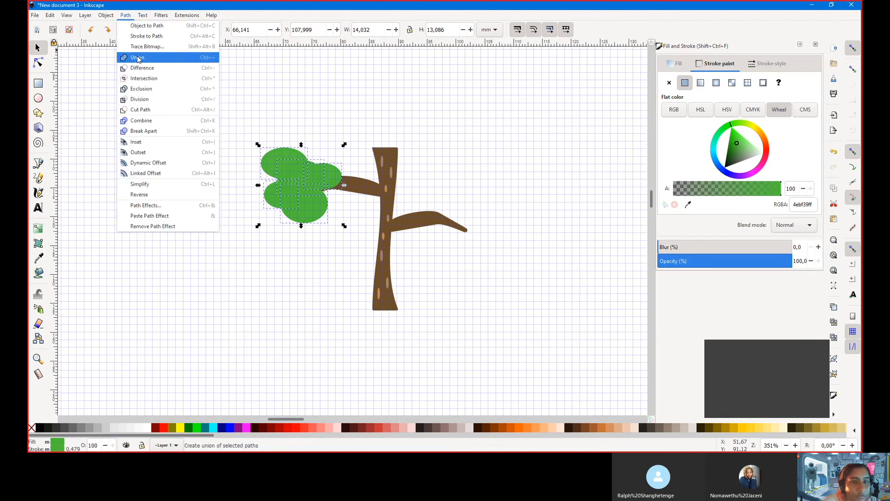
pyautogui.click(138, 59)
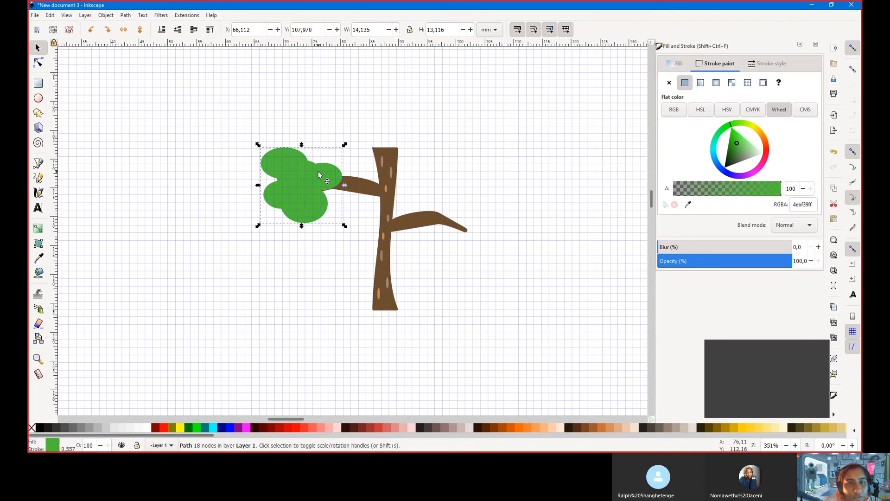
pyautogui.click(701, 84)
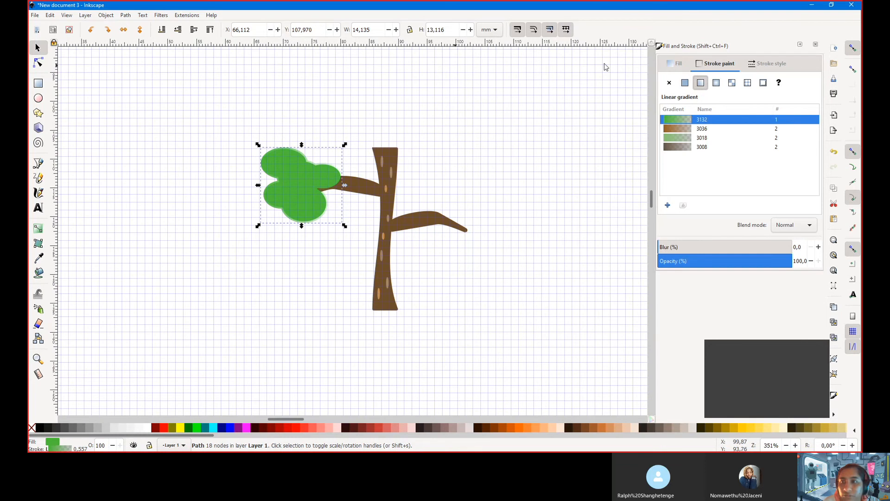
# Give the leaf clump a linear gradient fill and keep gradients moving with objects
pyautogui.click(677, 65)
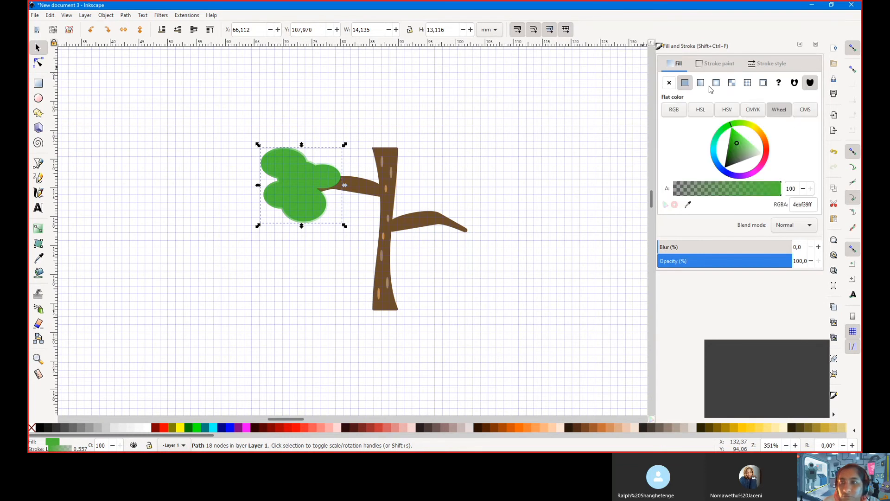
pyautogui.click(701, 82)
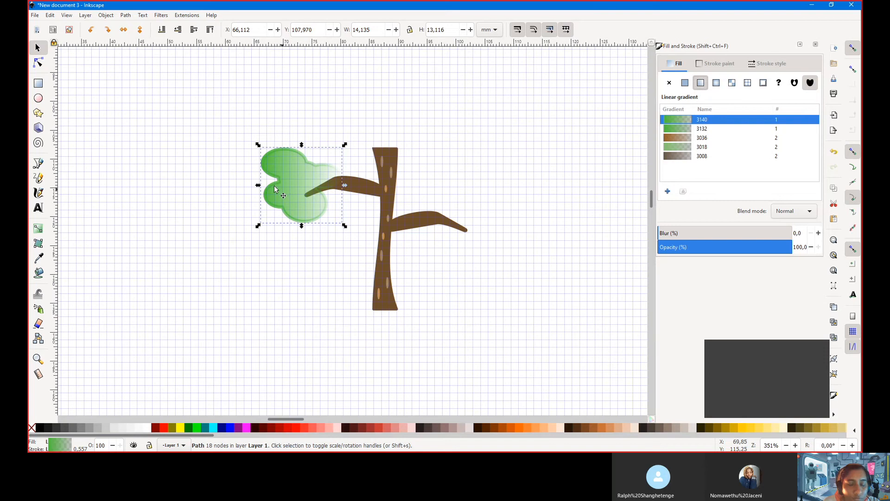
pyautogui.hotkey('ctrl', 'z')
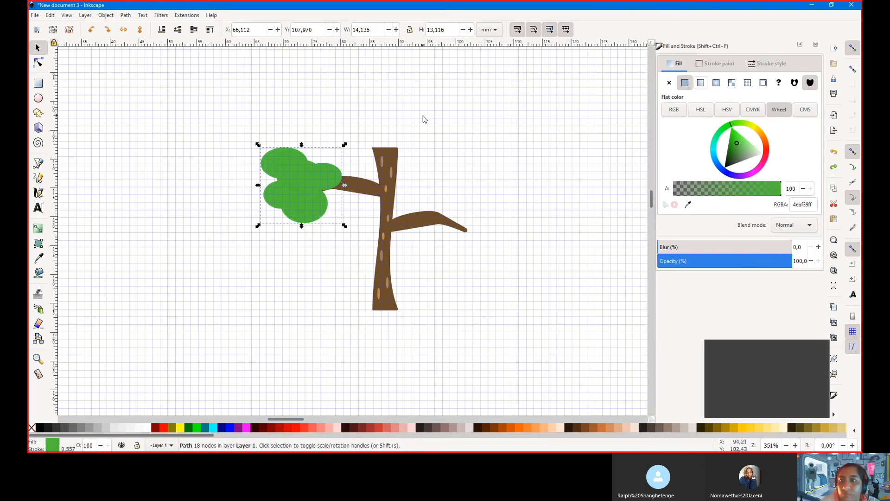
pyautogui.click(701, 83)
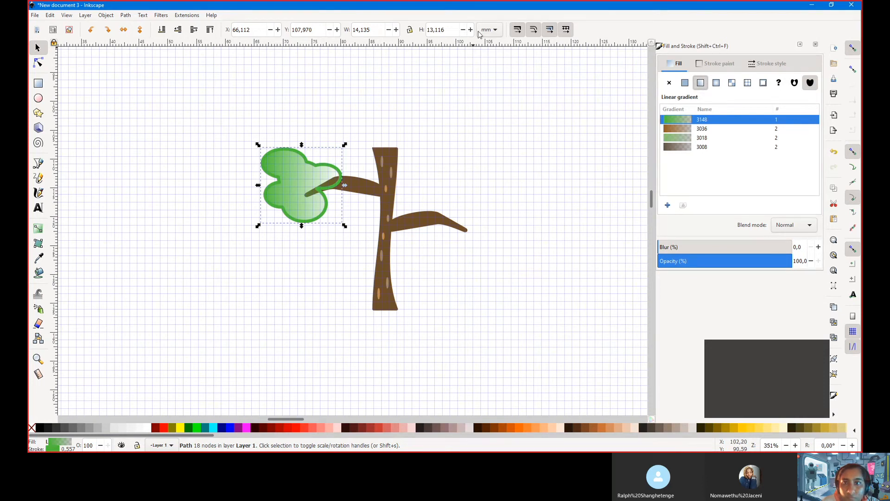
pyautogui.click(551, 30)
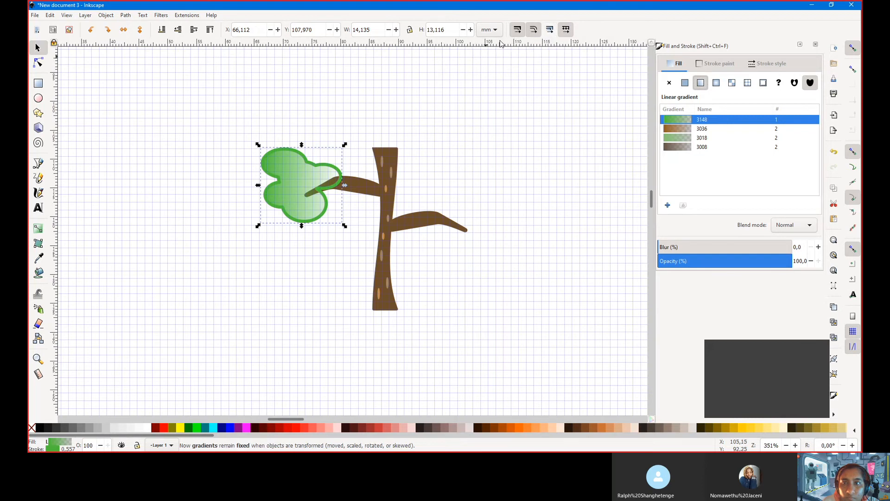
pyautogui.click(549, 29)
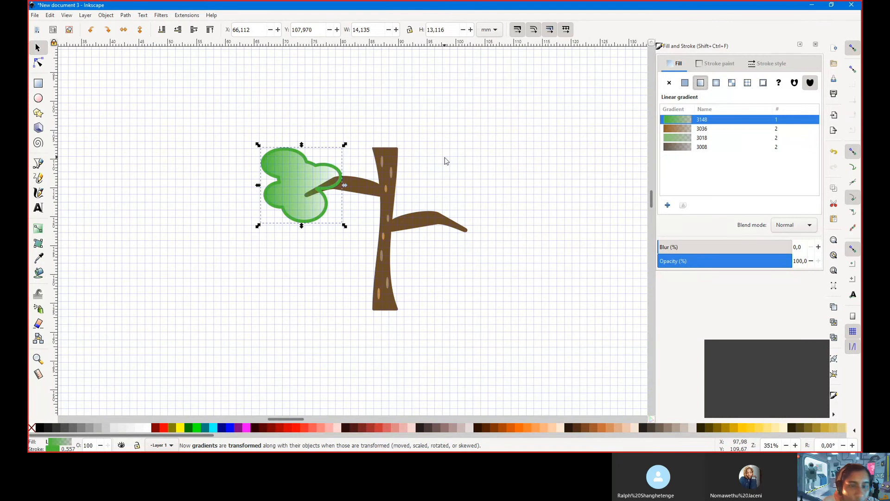
pyautogui.click(38, 62)
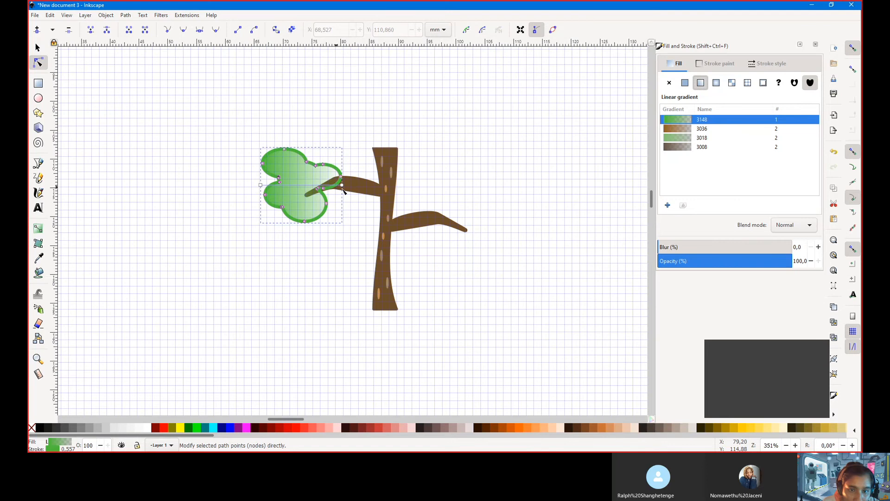
# Stretch the leaf gradient from lower left onto the trunk, fading to transparent green 4ebf3900
pyautogui.click(343, 171)
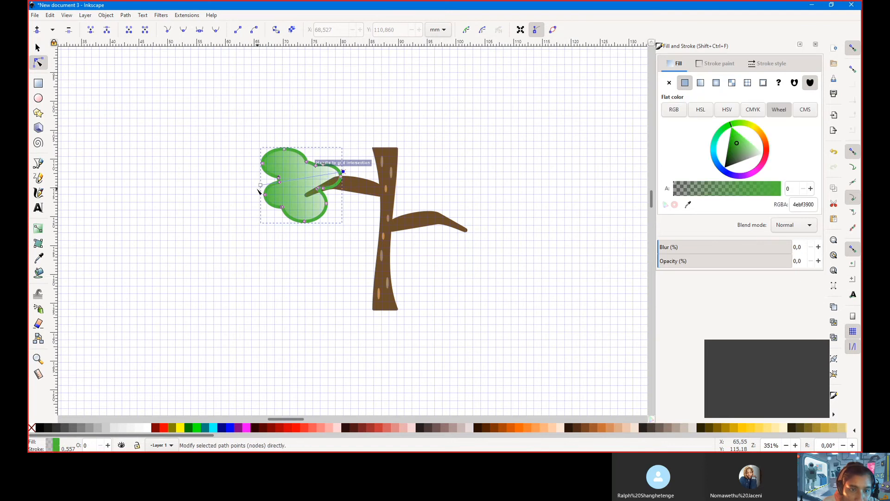
pyautogui.moveTo(258, 196); pyautogui.dragTo(259, 202)
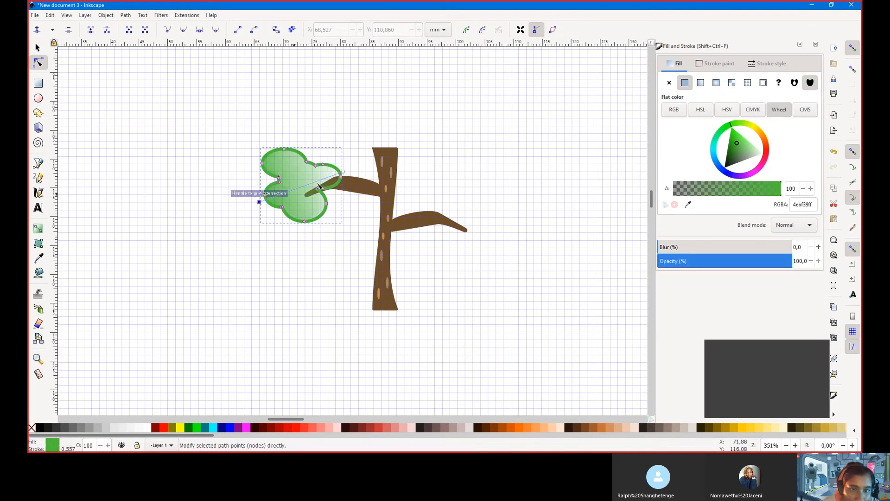
pyautogui.moveTo(343, 172); pyautogui.dragTo(381, 156)
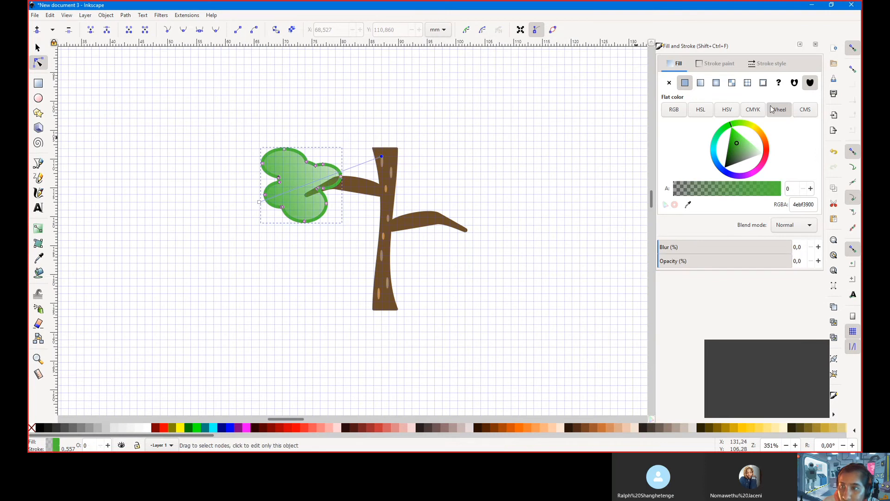
pyautogui.tripleClick(814, 205)
pyautogui.hotkey('ctrl', 'c')
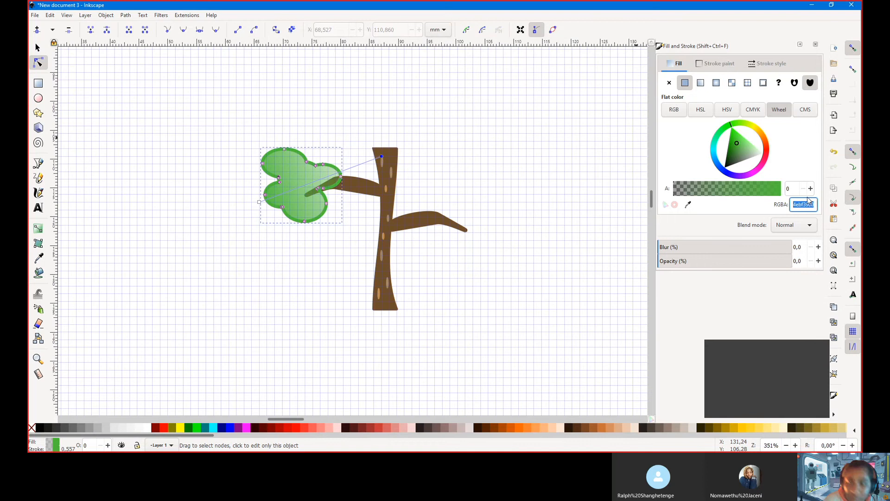
pyautogui.click(716, 63)
pyautogui.tripleClick(799, 207)
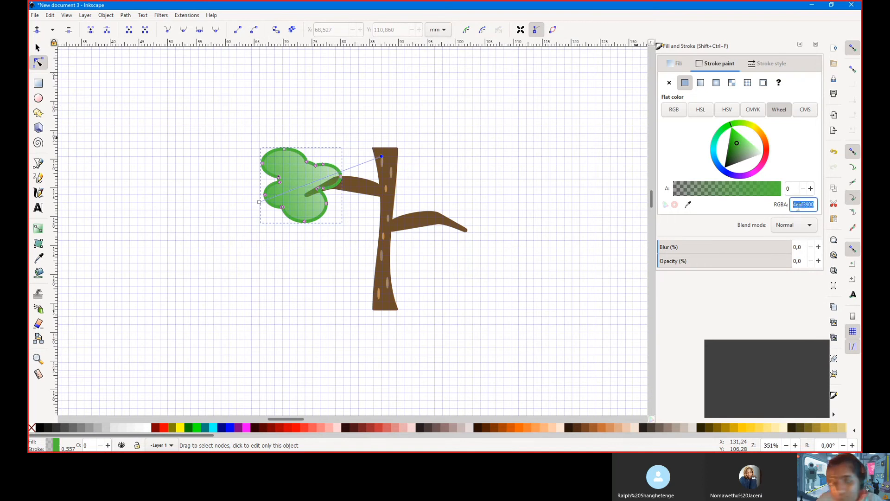
pyautogui.hotkey('ctrl', 'v')
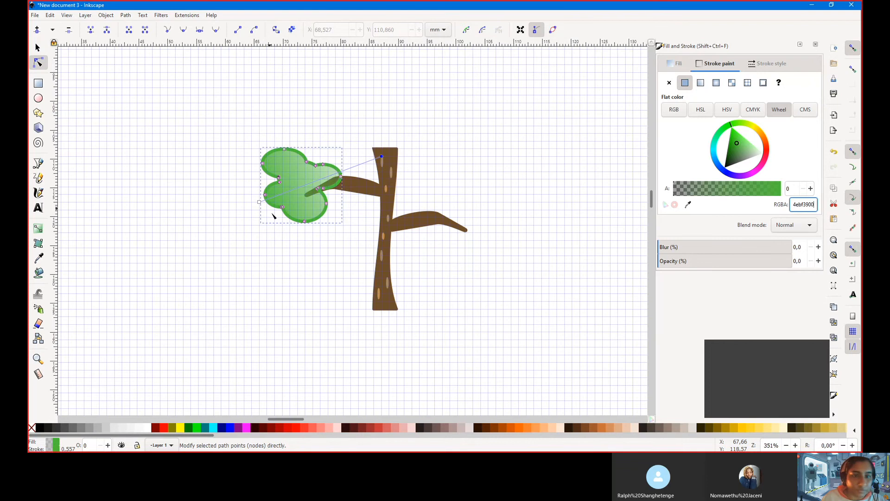
pyautogui.click(380, 122)
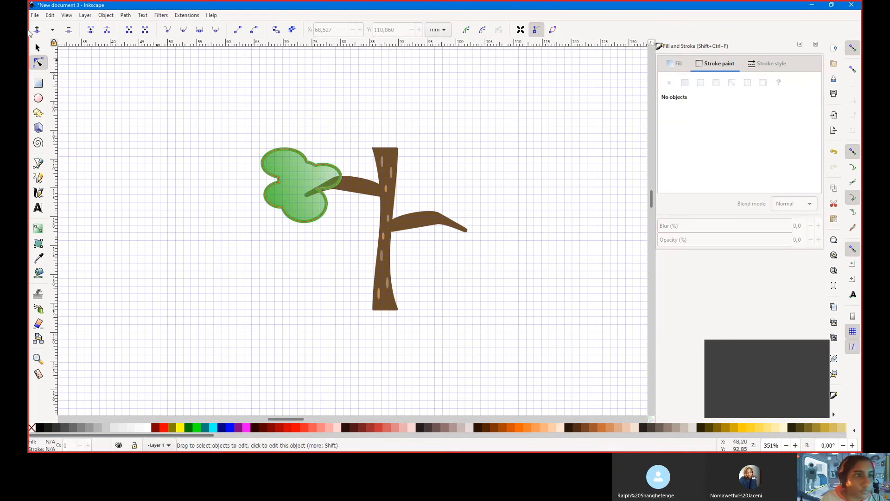
# Select the leaf clump and give its outline a linear gradient
pyautogui.click(37, 48)
pyautogui.click(314, 179)
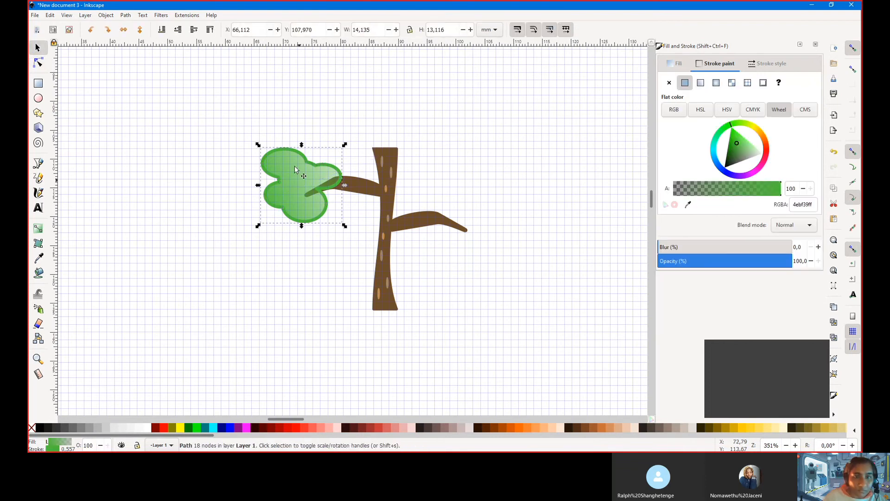
pyautogui.moveTo(812, 205); pyautogui.dragTo(794, 195)
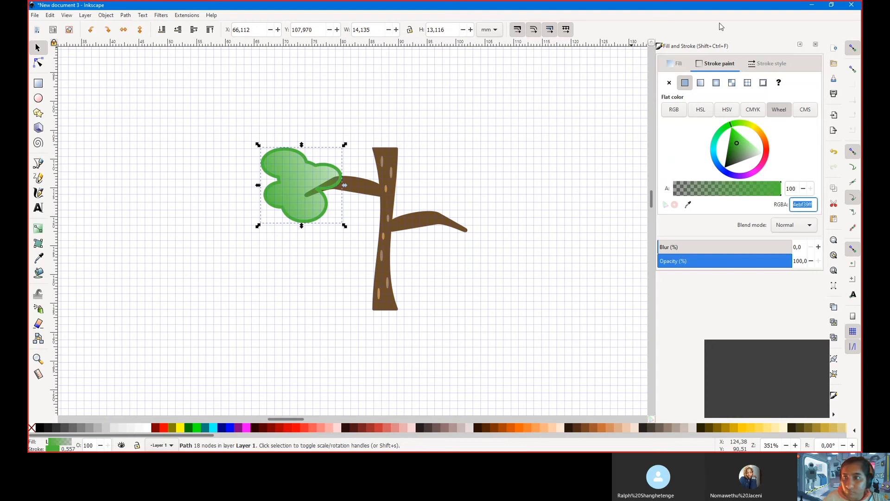
pyautogui.click(680, 64)
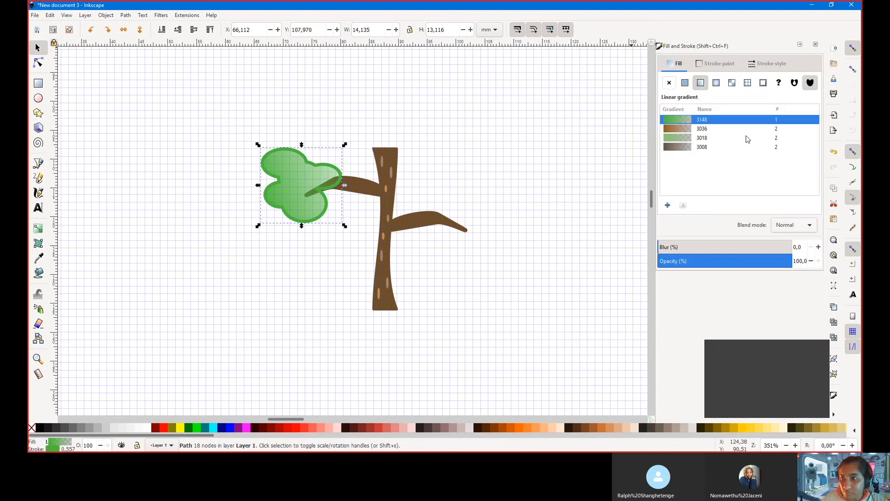
pyautogui.click(709, 64)
pyautogui.click(677, 65)
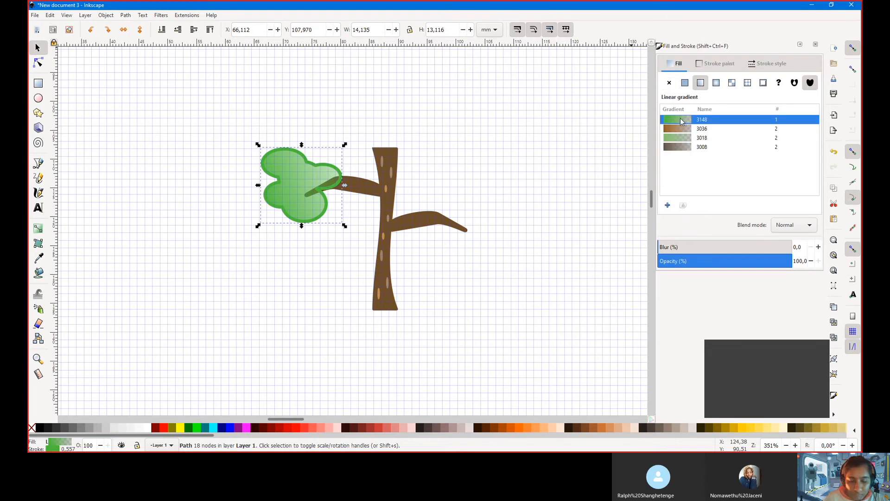
pyautogui.click(717, 64)
pyautogui.click(702, 83)
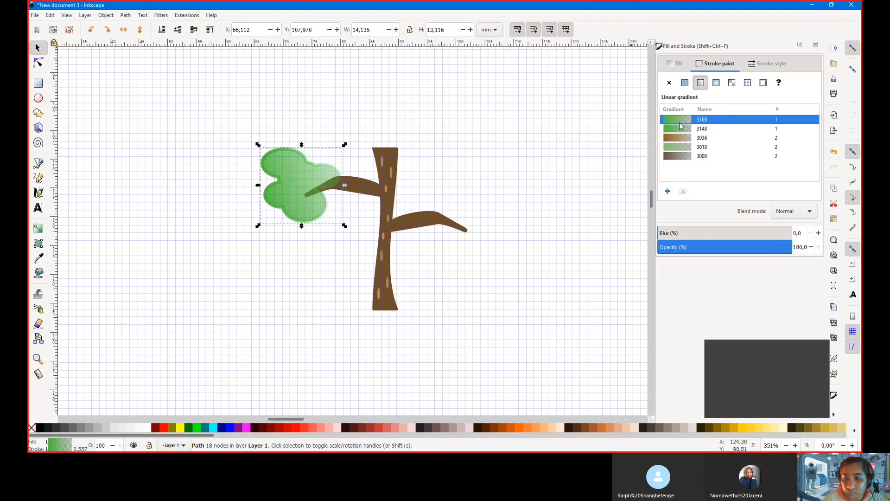
# Paste and remove a copy of the clump, then delete the original leaf clump
pyautogui.hotkey('ctrl', 'v')
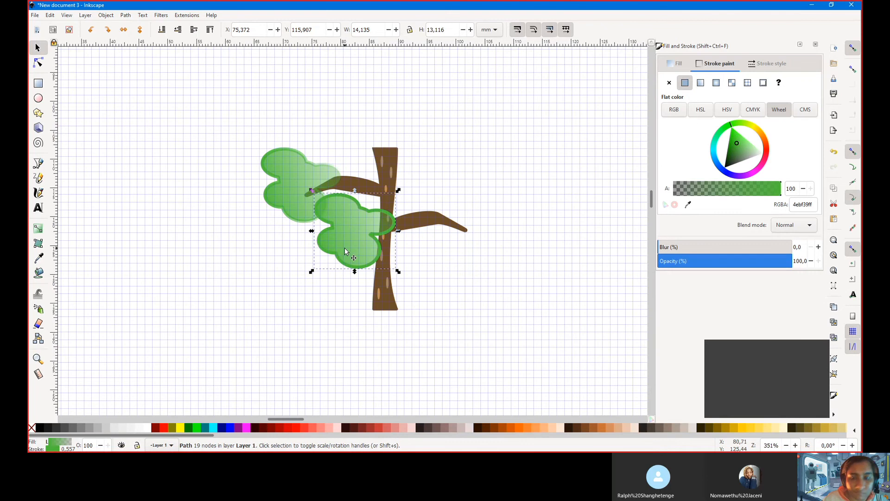
pyautogui.press('Delete')
pyautogui.click(284, 200)
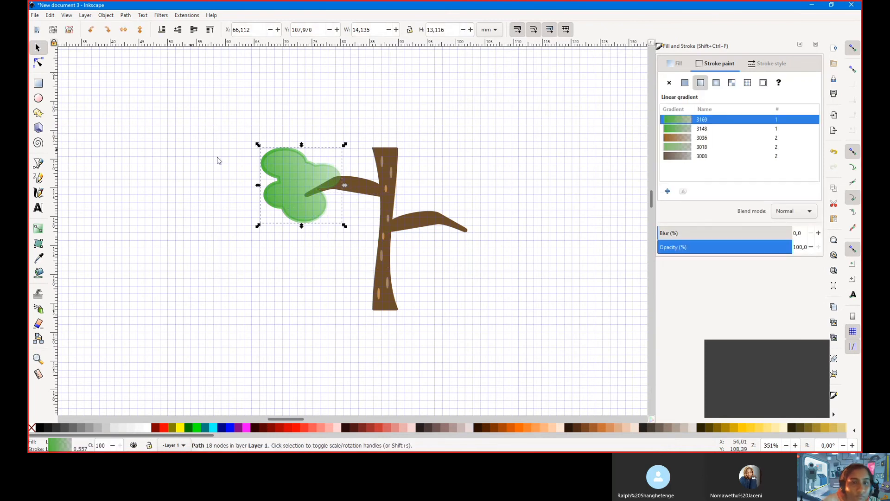
pyautogui.press('Delete')
# Draw a green ellipse at the left branch tip, raise it, and duplicate it
pyautogui.click(38, 83)
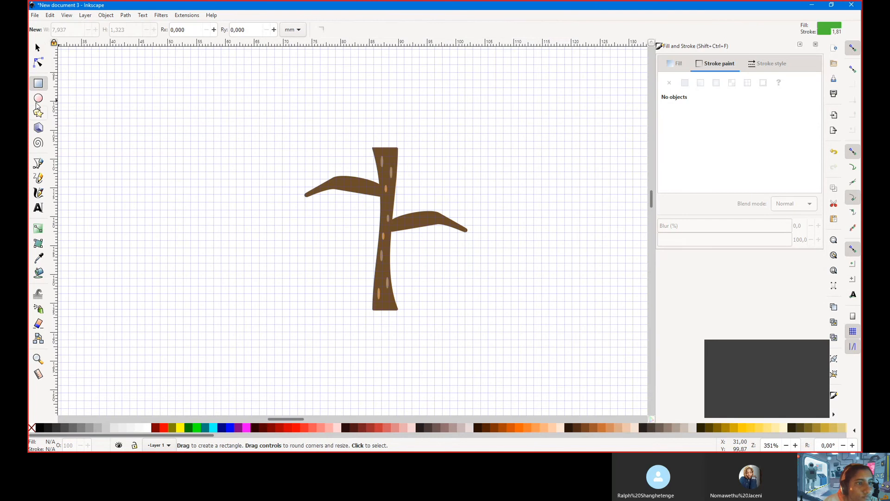
pyautogui.click(38, 98)
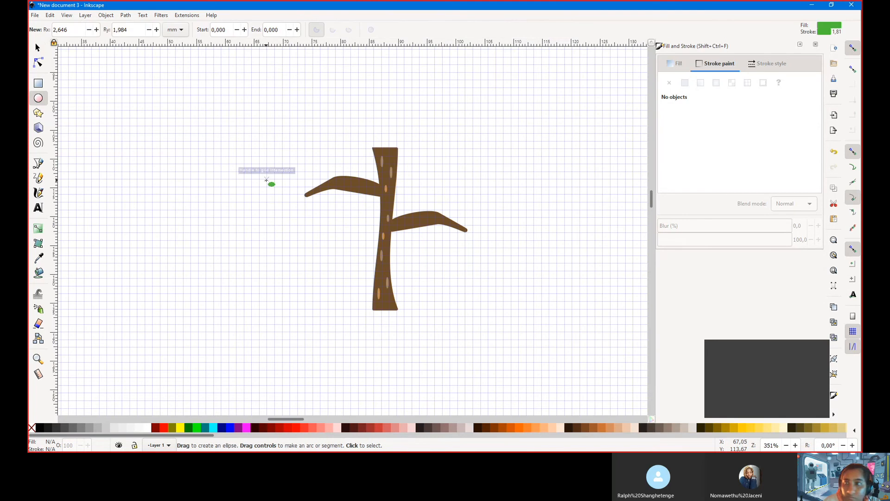
pyautogui.moveTo(267, 179); pyautogui.dragTo(335, 240)
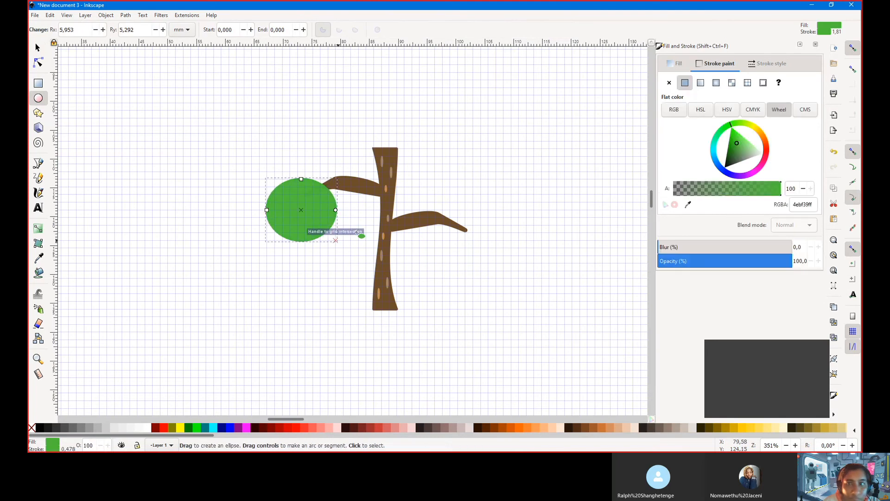
pyautogui.click(678, 64)
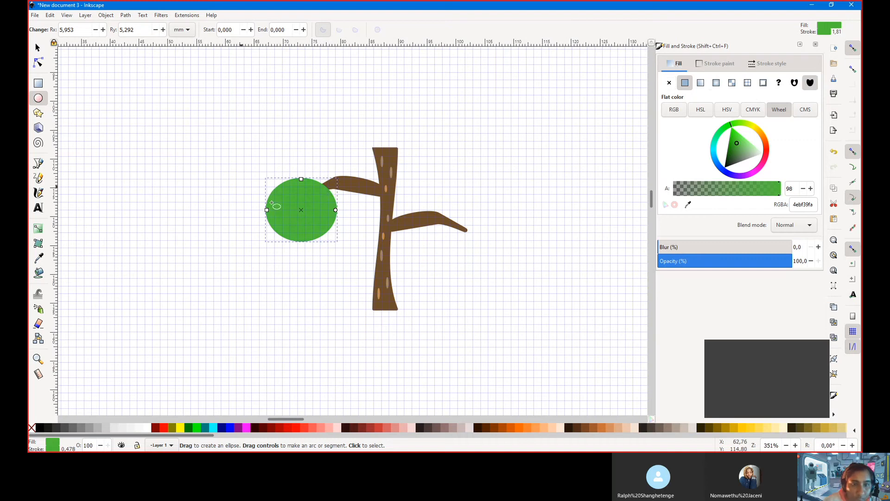
pyautogui.click(38, 48)
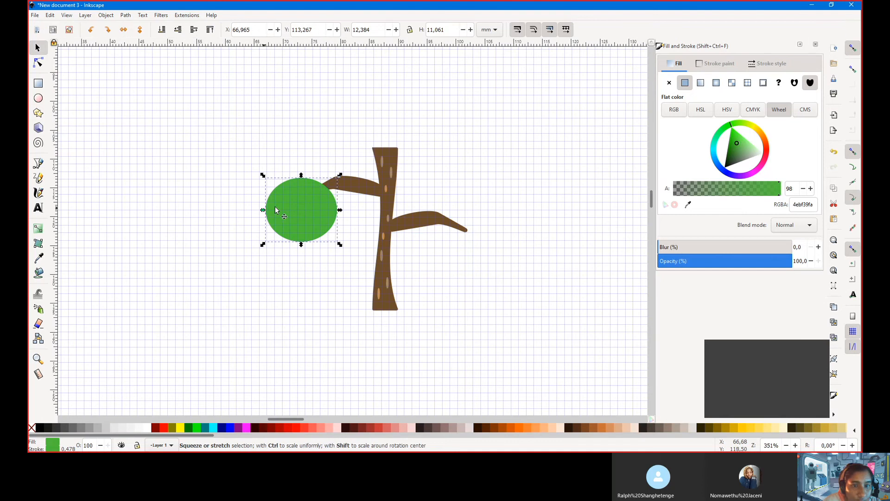
pyautogui.moveTo(291, 210); pyautogui.dragTo(328, 161)
pyautogui.hotkey('ctrl', 'd')
pyautogui.hotkey('ctrl', 'd')
pyautogui.hotkey('ctrl', 'd')
# Resize and reposition the foliage ellipses into an overlapping leaf clump
pyautogui.click(269, 179)
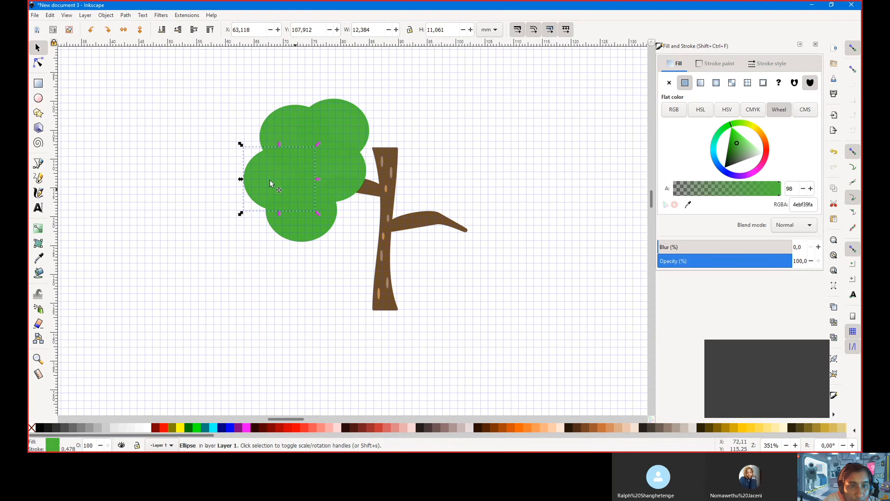
pyautogui.moveTo(241, 144); pyautogui.dragTo(254, 167)
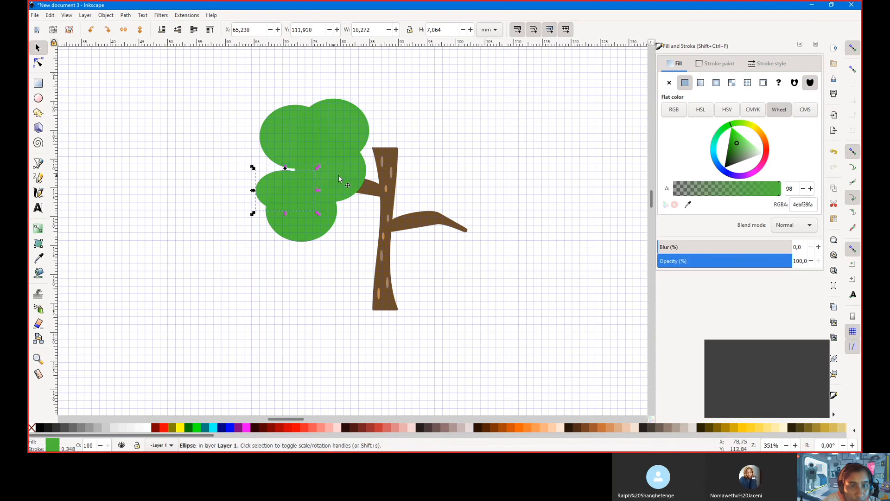
pyautogui.click(338, 175)
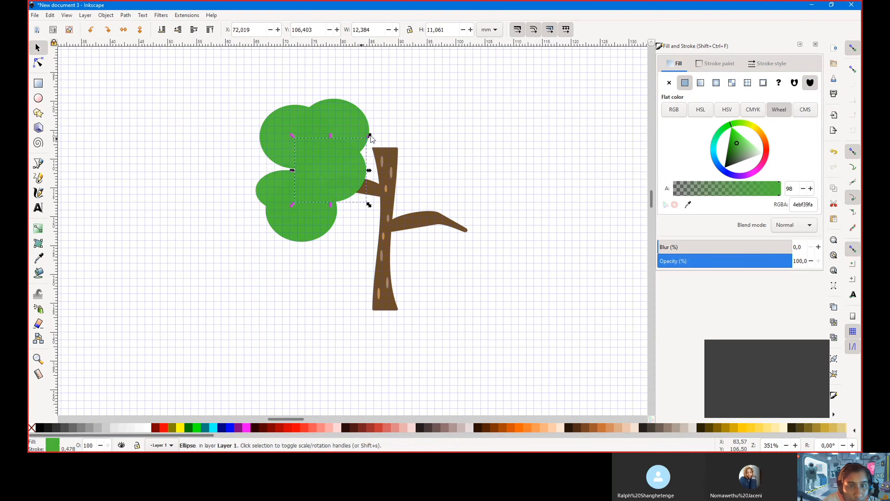
pyautogui.moveTo(370, 135); pyautogui.dragTo(352, 155)
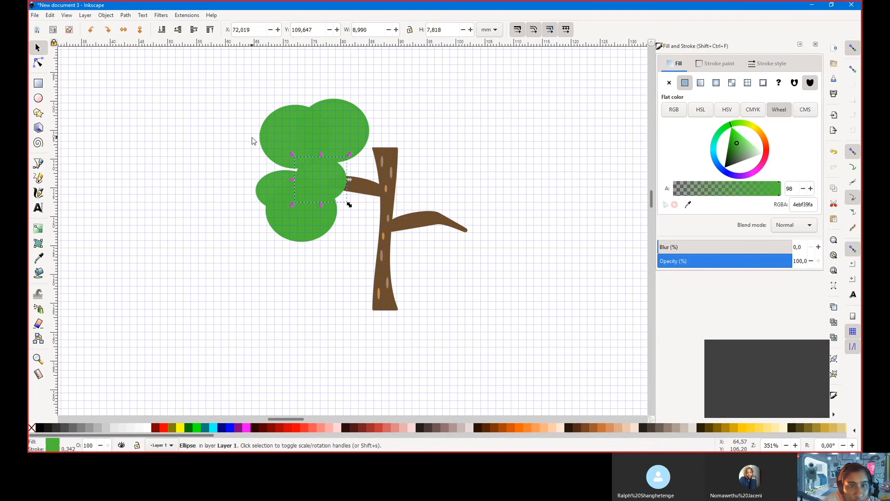
pyautogui.click(284, 145)
pyautogui.moveTo(256, 103)
pyautogui.mouseDown()
pyautogui.moveTo(253, 123)
pyautogui.moveTo(255, 114)
pyautogui.mouseUp()
pyautogui.moveTo(293, 152); pyautogui.dragTo(277, 169)
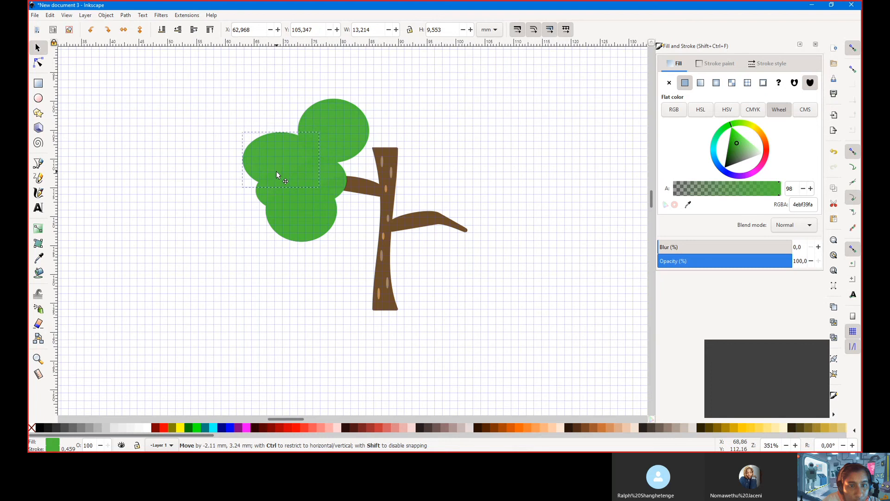
pyautogui.click(338, 146)
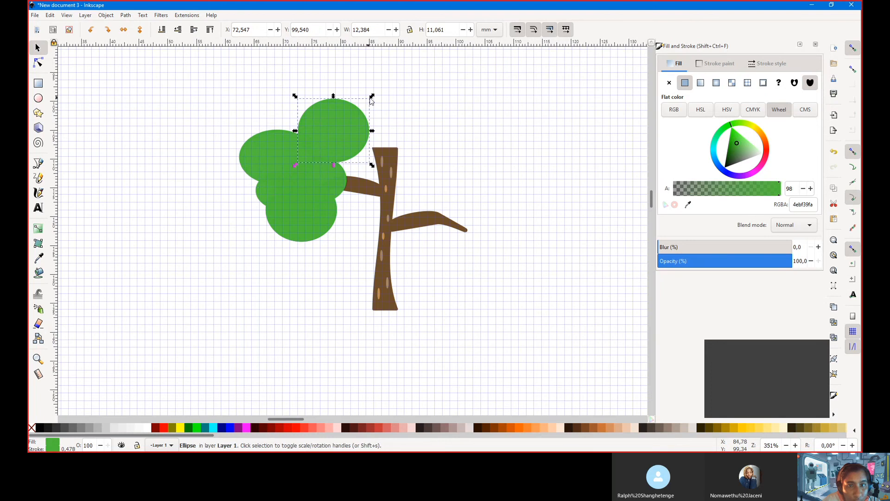
pyautogui.moveTo(371, 101); pyautogui.dragTo(326, 147)
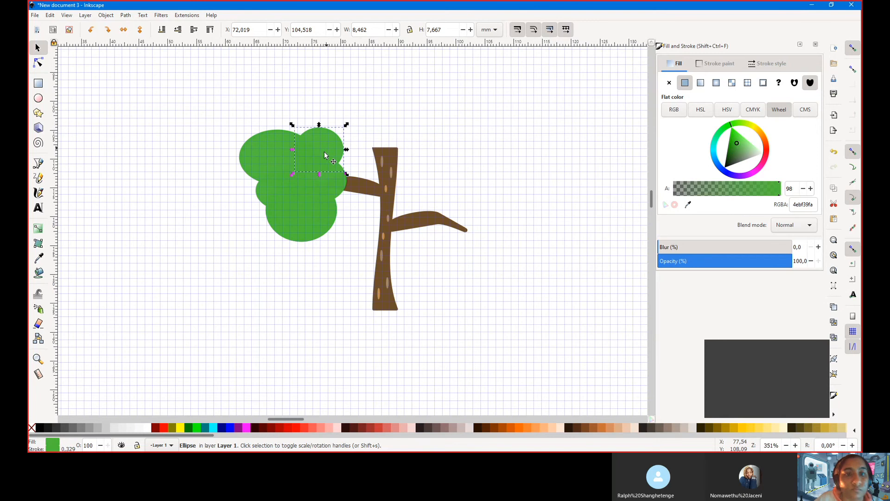
# Select all the foliage ellipses and merge them with Path > Union
pyautogui.moveTo(365, 243)
pyautogui.mouseDown()
pyautogui.moveTo(236, 69)
pyautogui.moveTo(230, 120)
pyautogui.moveTo(241, 151)
pyautogui.moveTo(342, 255)
pyautogui.moveTo(366, 253)
pyautogui.moveTo(354, 252)
pyautogui.mouseUp()
pyautogui.click(224, 114)
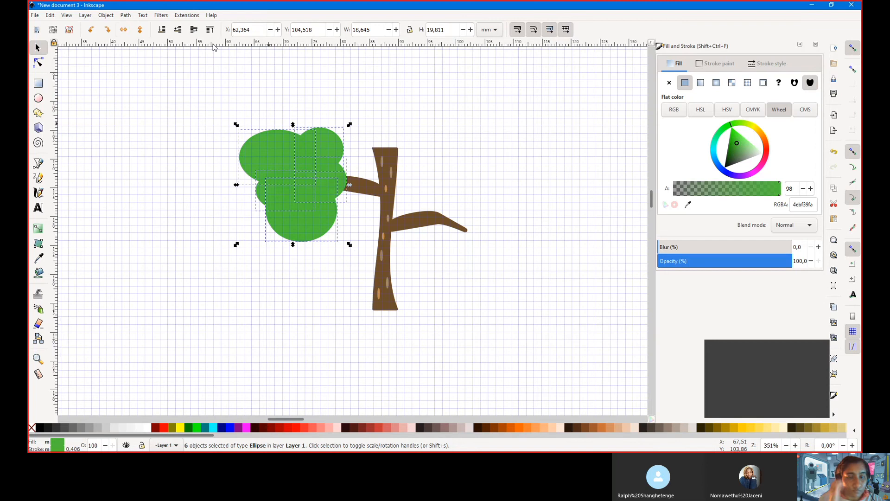
pyautogui.click(125, 15)
pyautogui.click(136, 59)
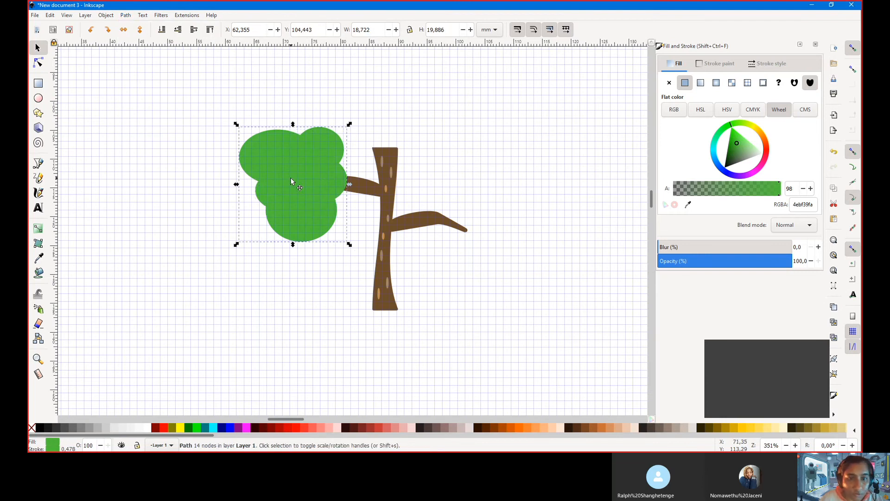
# Duplicate the leaf cluster onto the right branch and mirror it horizontally
pyautogui.hotkey('ctrl', 'd')
pyautogui.moveTo(292, 181); pyautogui.dragTo(466, 215)
pyautogui.press('h')
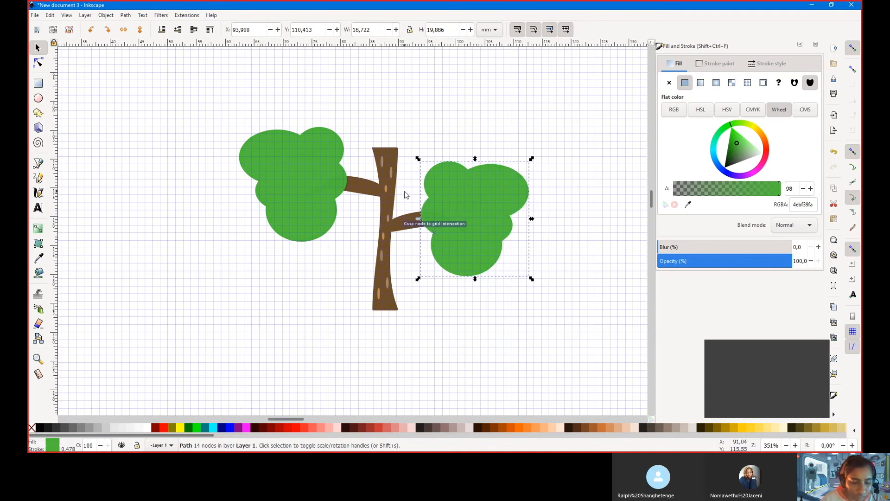
pyautogui.press('ctrl')
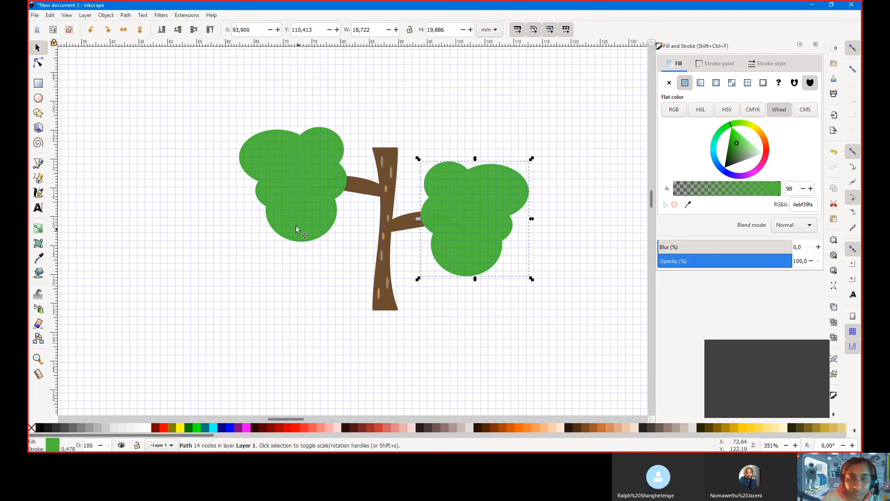
# Place a mirrored copy of the cluster above the trunk and nudge the right cluster
pyautogui.hotkey('ctrl', 'd')
pyautogui.moveTo(469, 235); pyautogui.dragTo(352, 88)
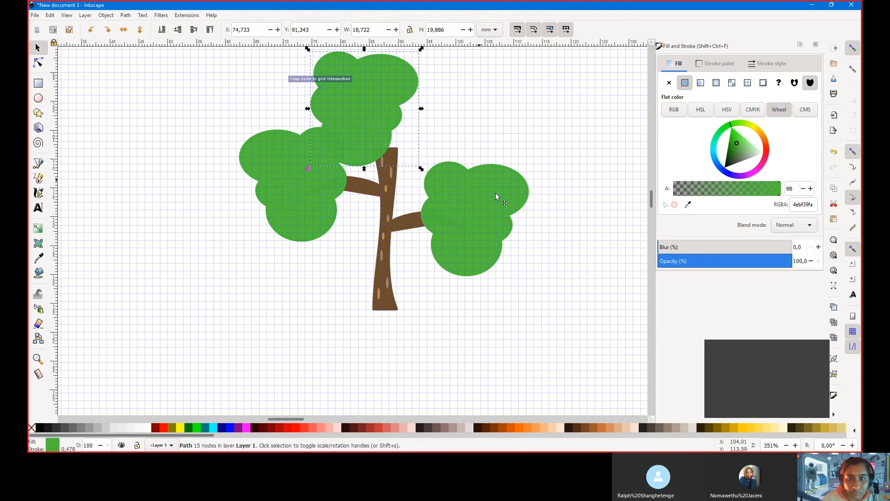
pyautogui.moveTo(495, 196); pyautogui.dragTo(485, 182)
pyautogui.scroll(2, 473, 228)
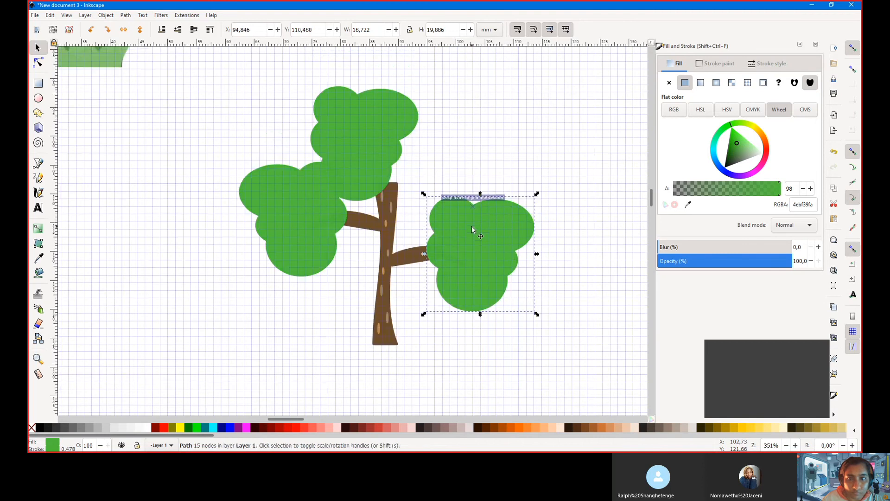
pyautogui.scroll(2, 472, 228)
pyautogui.moveTo(371, 178)
pyautogui.mouseDown()
pyautogui.moveTo(383, 163)
pyautogui.moveTo(383, 171)
pyautogui.mouseUp()
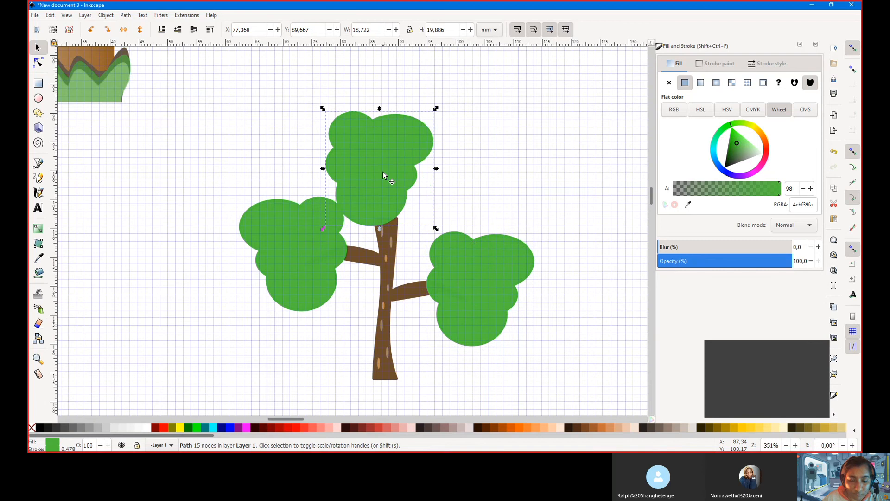
pyautogui.press('h')
pyautogui.press('h')
pyautogui.moveTo(391, 163); pyautogui.dragTo(384, 146)
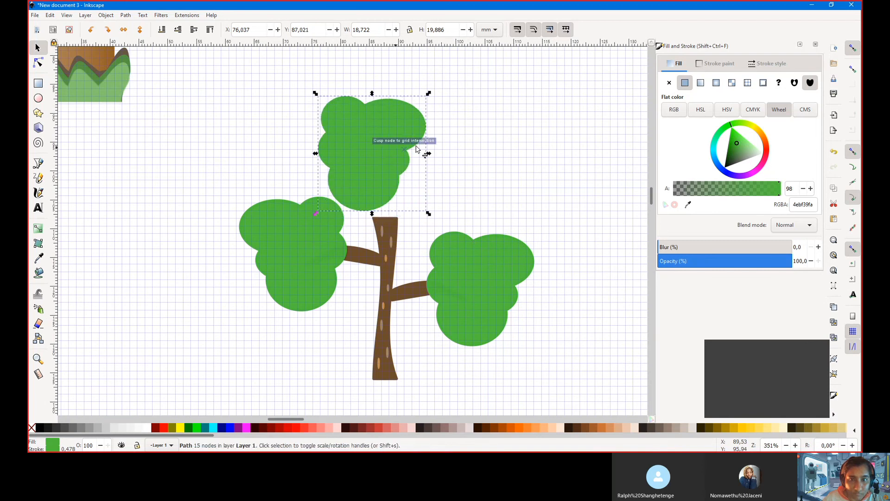
# Rotate the top cluster about 42 degrees and move it right and down
pyautogui.click(426, 101)
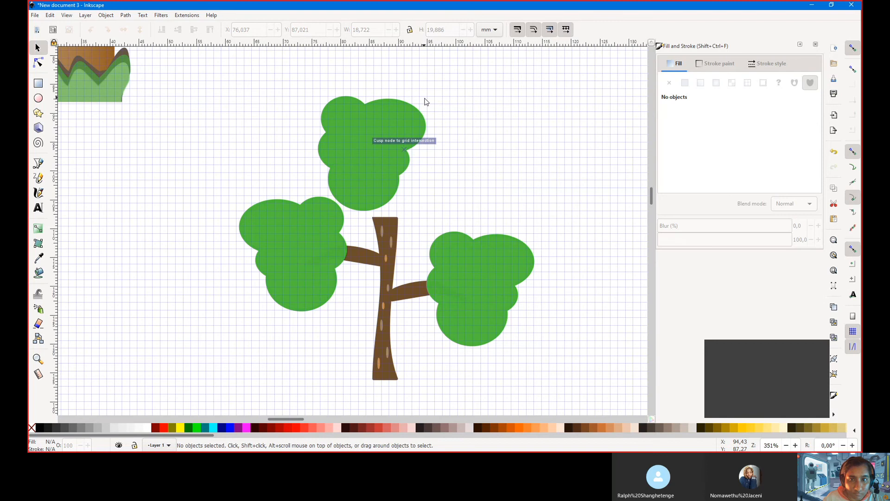
pyautogui.doubleClick(398, 126)
pyautogui.click(432, 125)
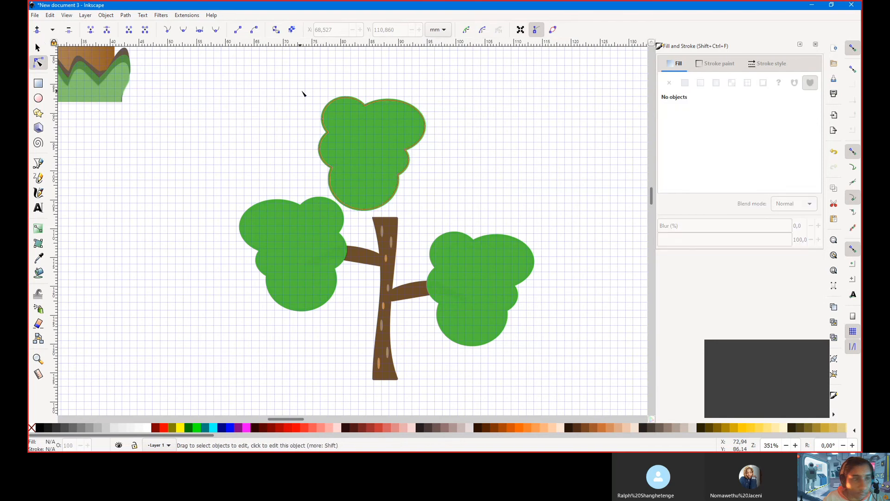
pyautogui.click(38, 51)
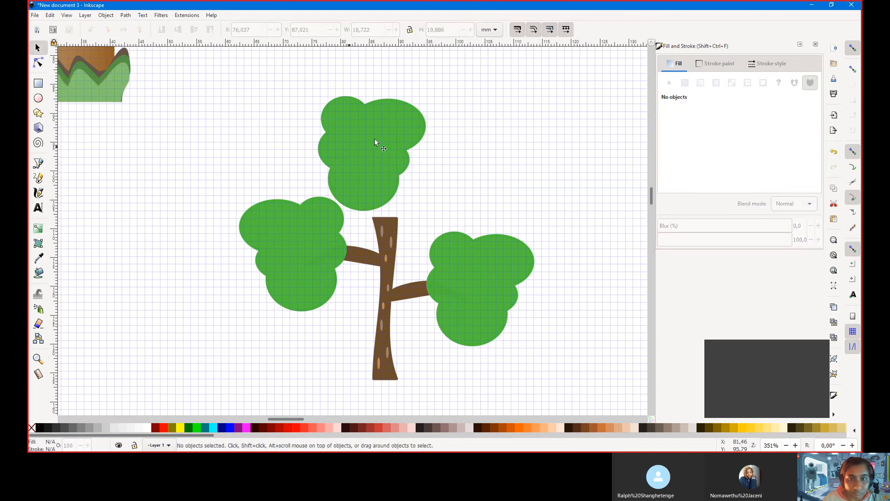
pyautogui.click(377, 141)
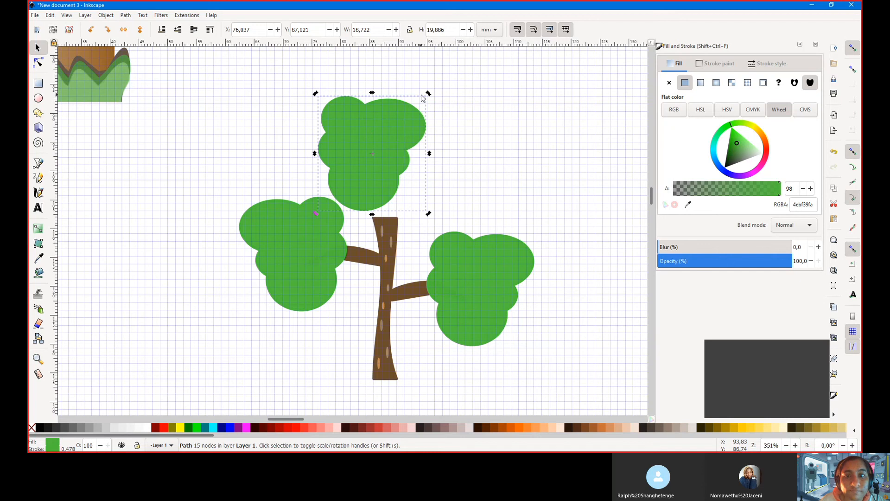
pyautogui.click(369, 134)
pyautogui.moveTo(429, 93); pyautogui.dragTo(462, 147)
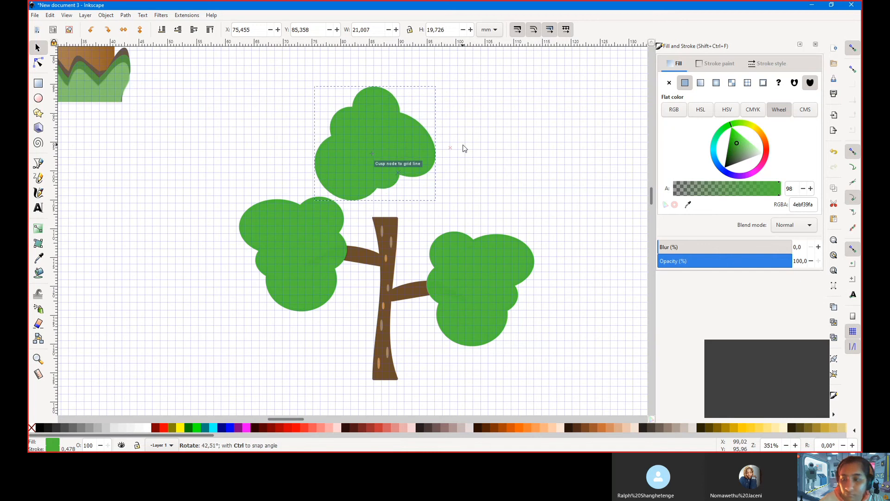
pyautogui.moveTo(355, 142)
pyautogui.mouseDown()
pyautogui.moveTo(373, 154)
pyautogui.moveTo(365, 154)
pyautogui.mouseUp()
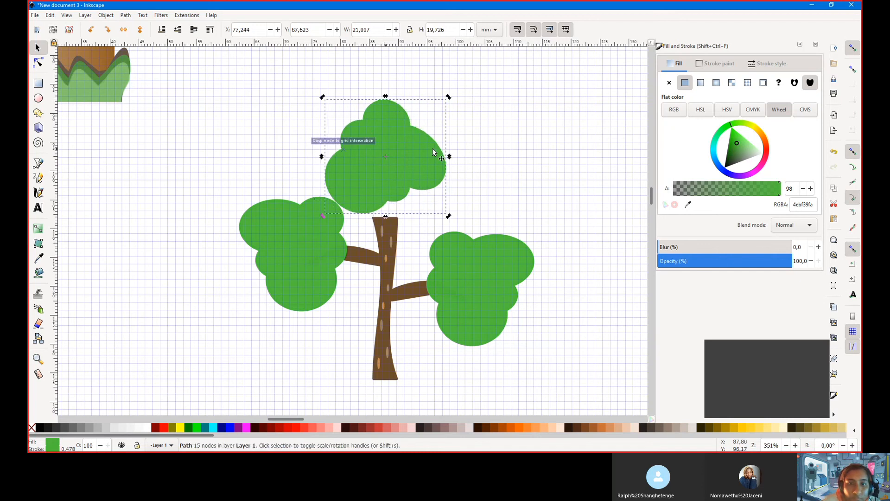
# Adjust the top cluster's tilt, then lower the left branch and its cluster
pyautogui.moveTo(453, 219); pyautogui.dragTo(445, 225)
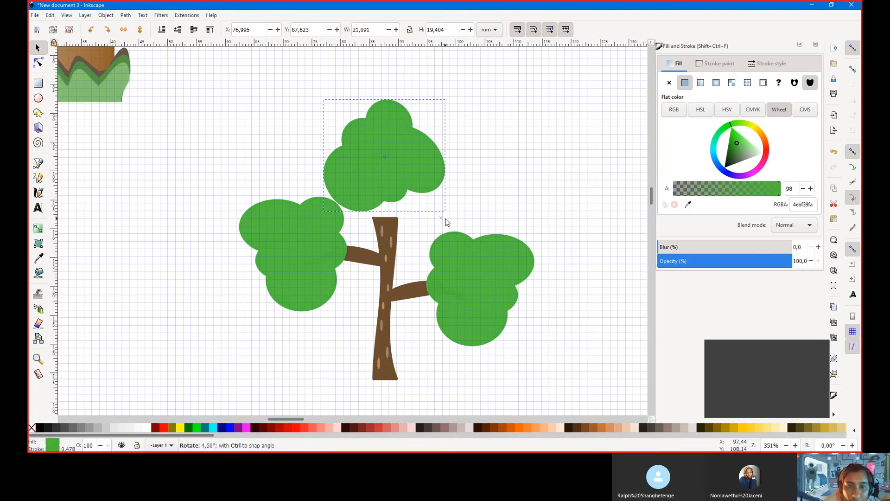
pyautogui.moveTo(398, 159); pyautogui.dragTo(382, 179)
pyautogui.click(359, 260)
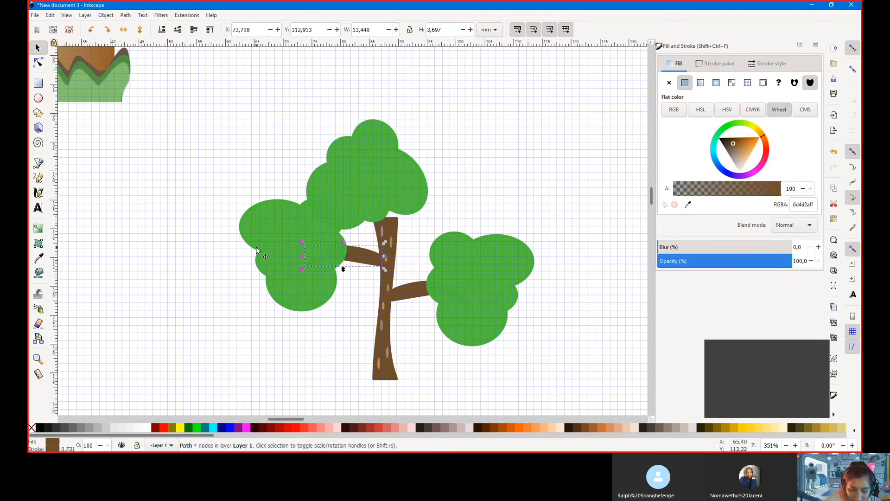
pyautogui.click(285, 260)
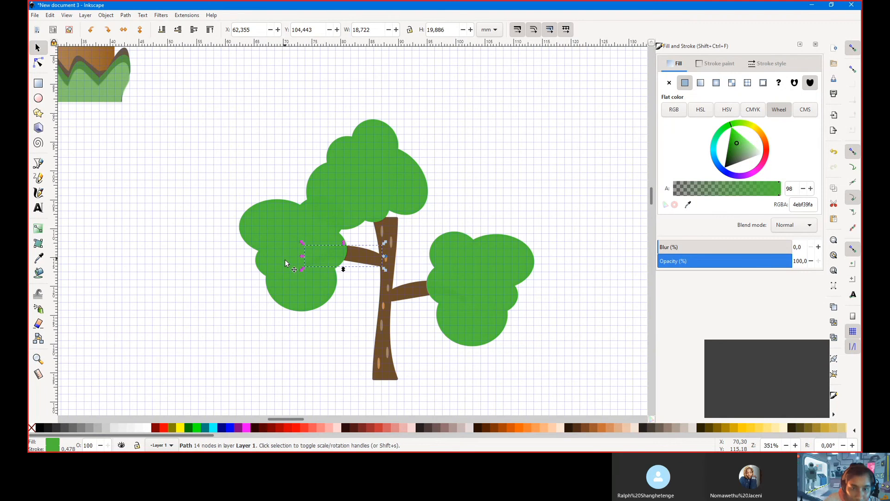
pyautogui.keyDown('shift'); pyautogui.click(366, 257); pyautogui.keyUp('shift')
pyautogui.press('Down')
pyautogui.press('Down')
pyautogui.press('Down')
pyautogui.press('Down')
pyautogui.press('Down')
pyautogui.press('Down')
pyautogui.press('Down')
pyautogui.press('Down')
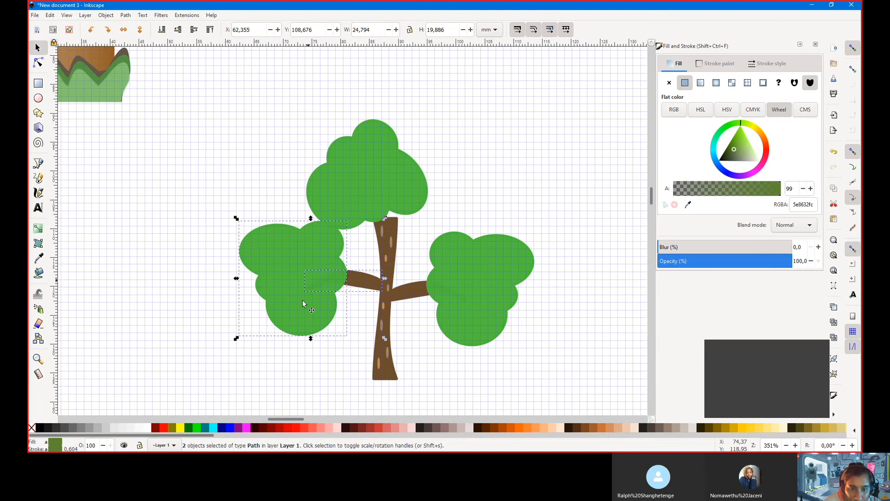
# Shrink the left and right leaf clusters and lower the right one onto its branch
pyautogui.click(323, 320)
pyautogui.click(388, 353)
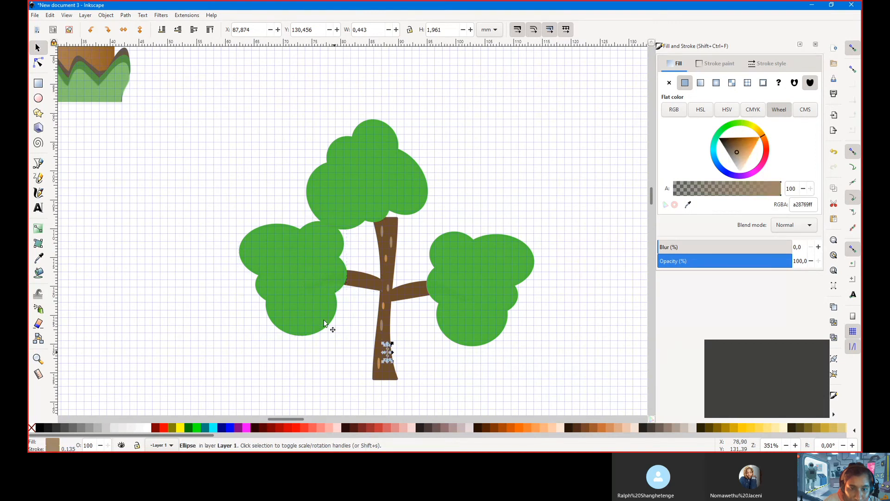
pyautogui.click(324, 323)
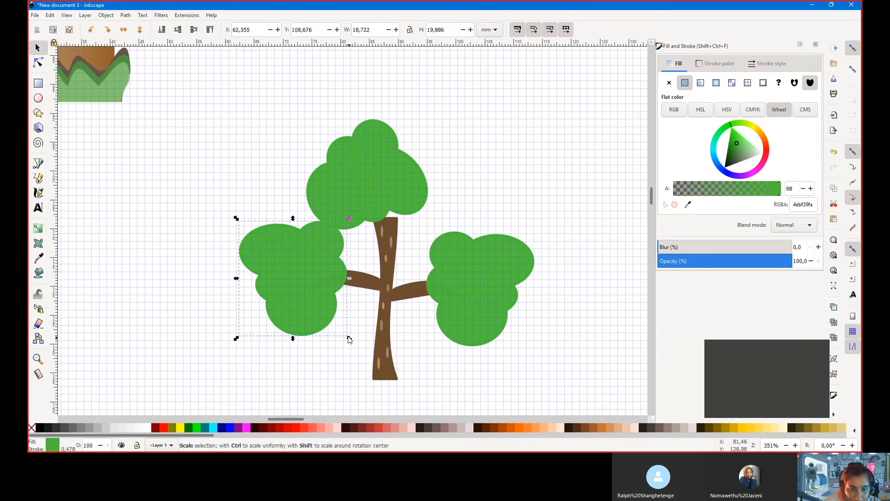
pyautogui.moveTo(349, 339); pyautogui.dragTo(332, 318)
pyautogui.click(463, 322)
pyautogui.moveTo(423, 350); pyautogui.dragTo(448, 322)
pyautogui.moveTo(475, 282); pyautogui.dragTo(475, 290)
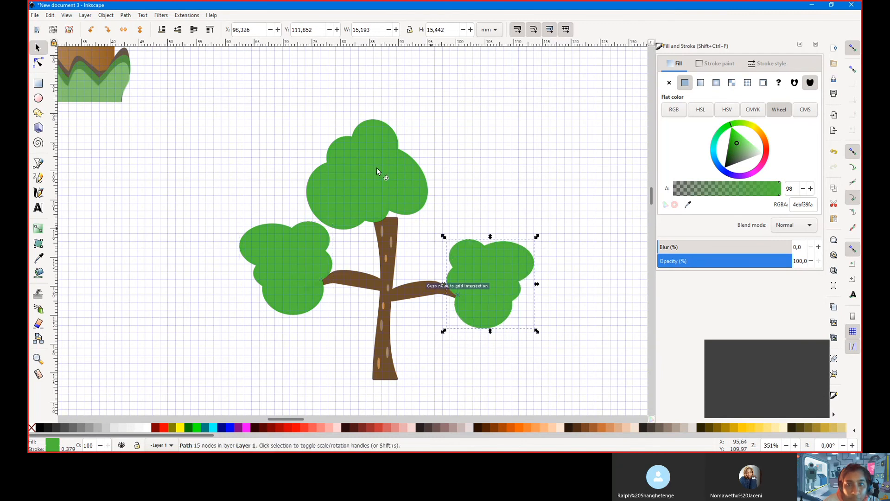
# Move the top cluster down onto the trunk, shrink it, and shift it right
pyautogui.moveTo(377, 164); pyautogui.dragTo(384, 186)
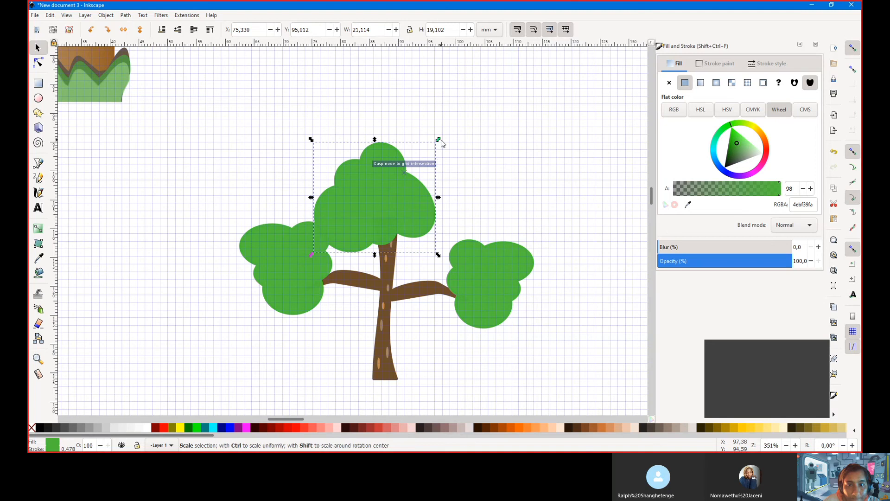
pyautogui.moveTo(441, 142); pyautogui.dragTo(416, 167)
pyautogui.moveTo(372, 201); pyautogui.dragTo(418, 145)
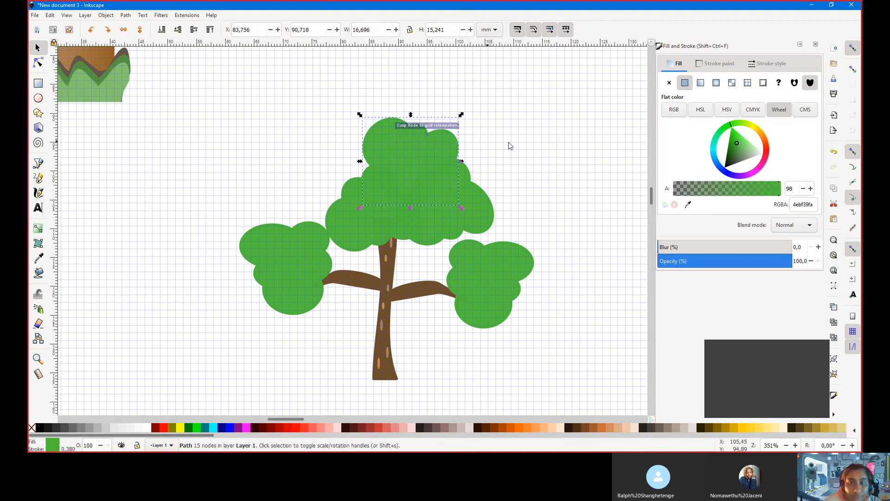
# Raise the left-middle crown cluster in front of the trunk and shift the crown clusters into place
pyautogui.click(477, 201)
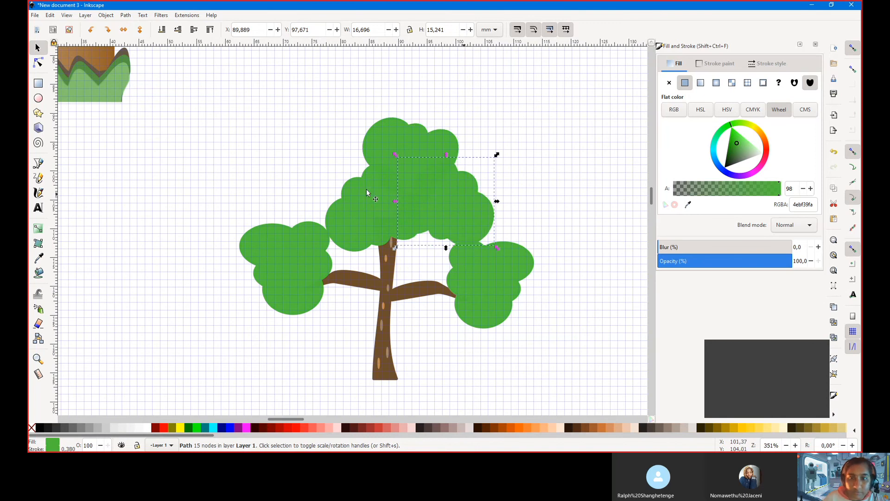
pyautogui.click(354, 205)
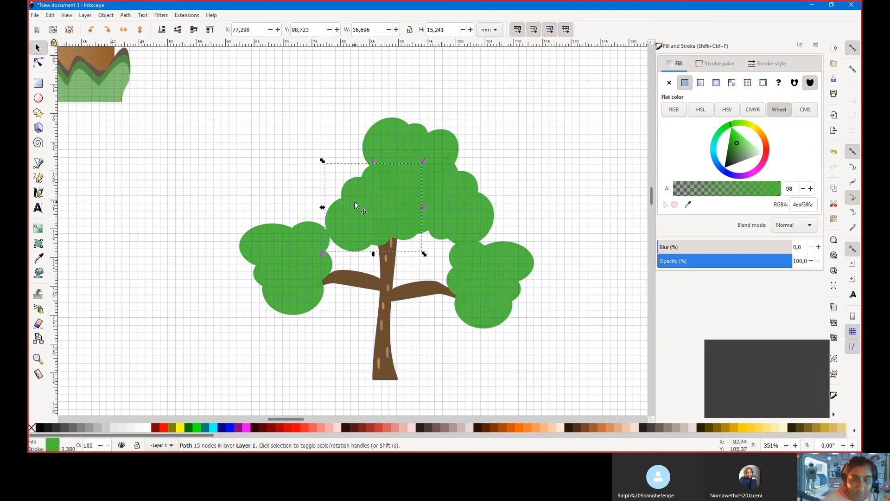
pyautogui.press('pageup')
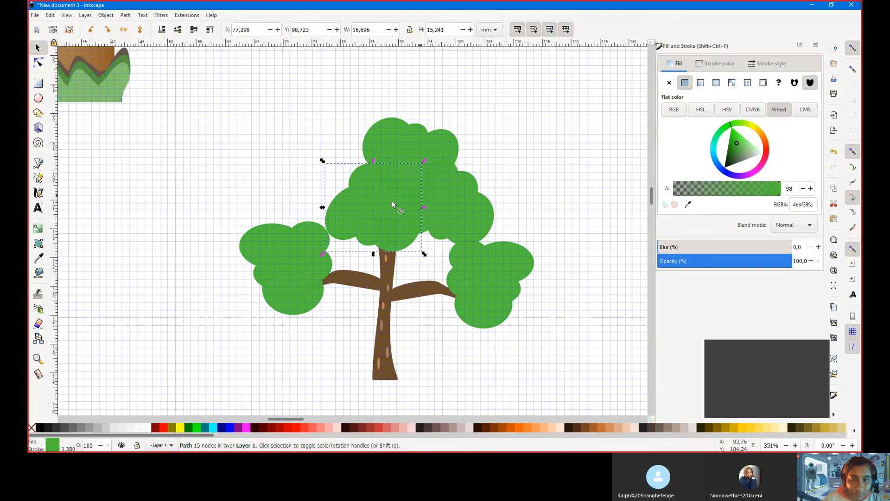
pyautogui.press('Left')
pyautogui.press('Left')
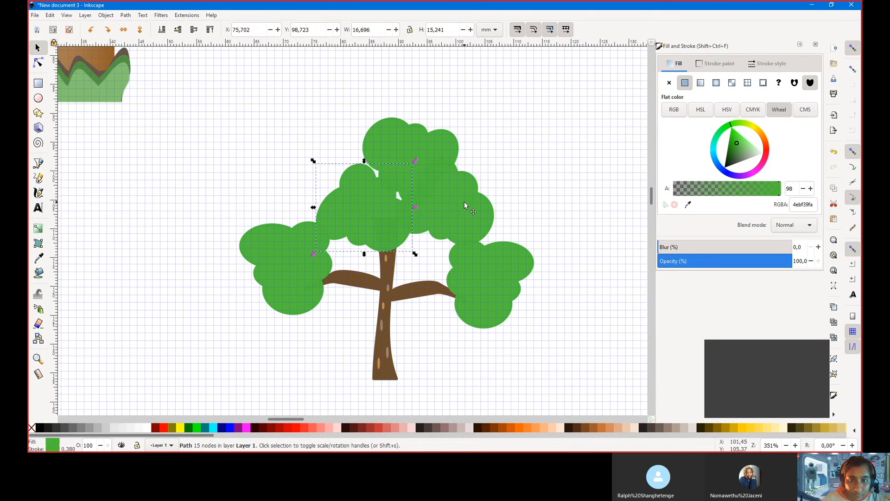
pyautogui.moveTo(399, 209); pyautogui.dragTo(474, 203)
pyautogui.click(347, 183)
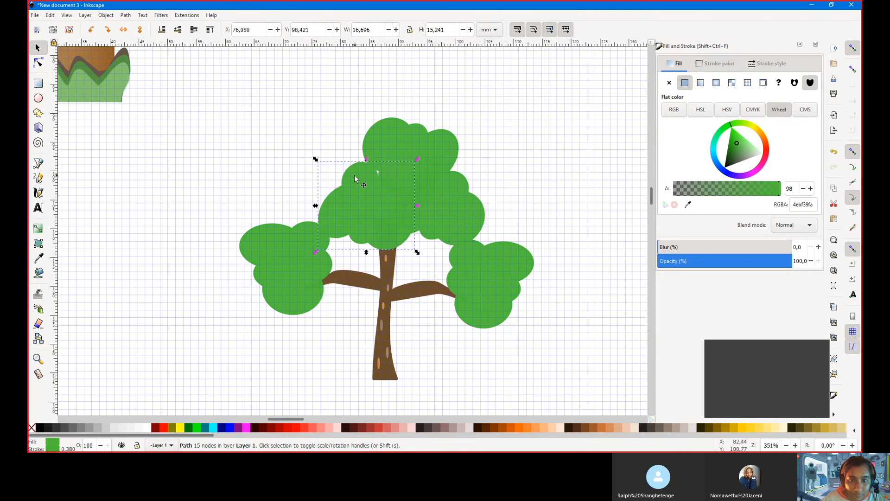
pyautogui.moveTo(380, 138); pyautogui.dragTo(366, 140)
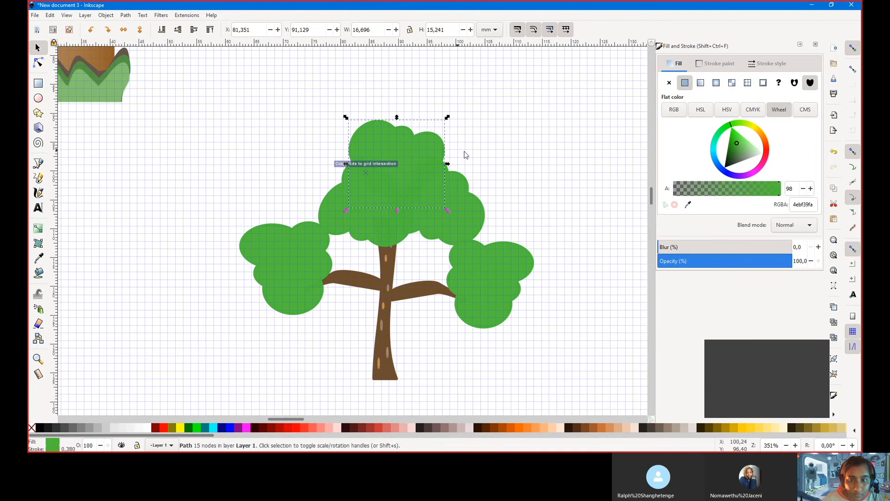
# Nudge the right leaf clump down-left and scale it smaller
pyautogui.click(484, 266)
pyautogui.press('Left')
pyautogui.press('Down')
pyautogui.press('Left')
pyautogui.press('Left')
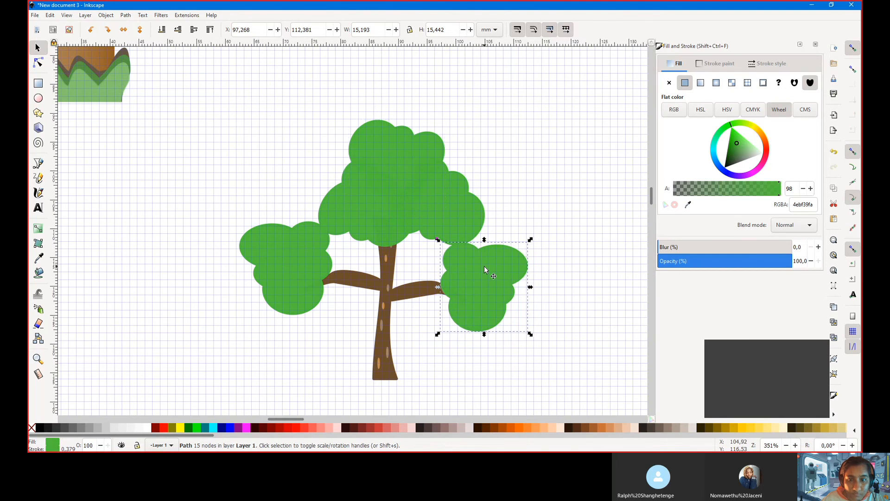
pyautogui.press('Down')
pyautogui.moveTo(528, 243); pyautogui.dragTo(492, 271)
# Drag the left clump slightly lower onto its branch tip
pyautogui.moveTo(290, 253); pyautogui.dragTo(275, 274)
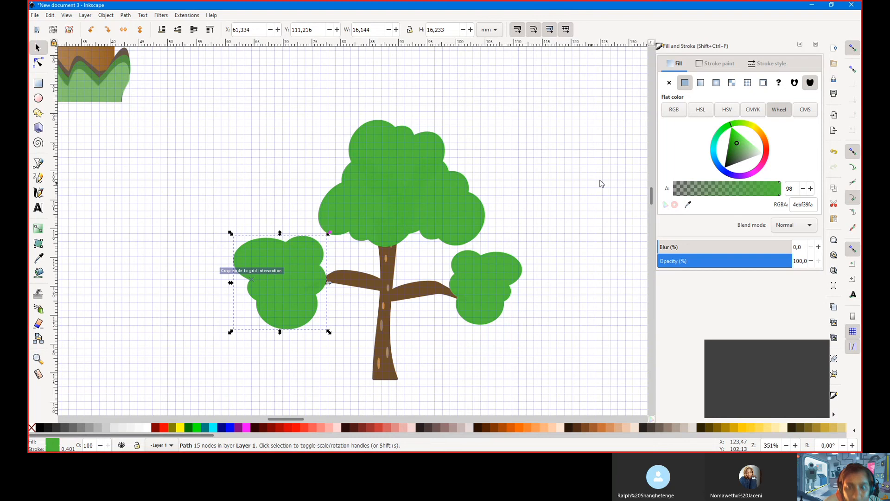
pyautogui.scroll(-1, 549, 201)
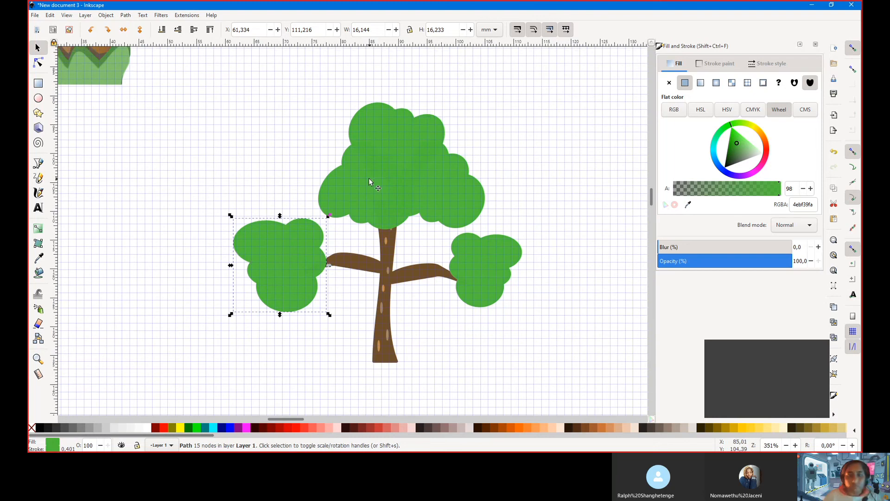
pyautogui.scroll(-3, 277, 271)
pyautogui.scroll(1, 277, 272)
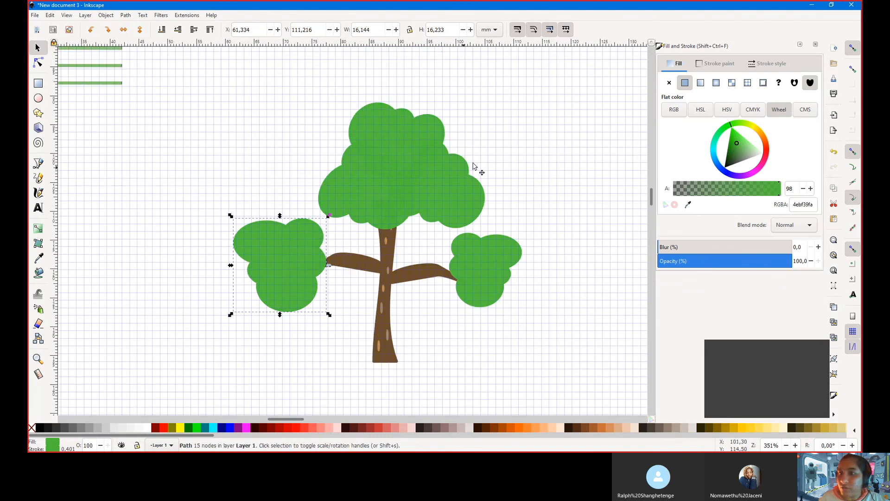
pyautogui.scroll(2, 477, 169)
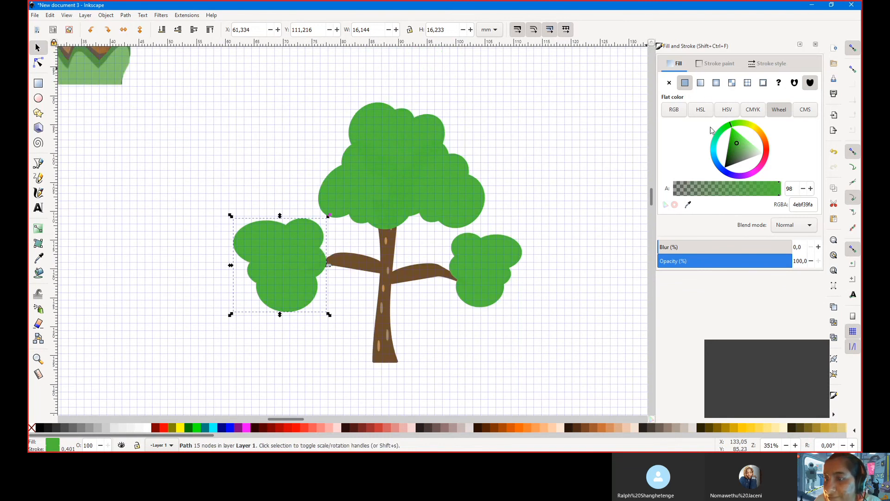
# Try a linear gradient on the left clump's fill and outline, stretching the gradient handle
pyautogui.click(701, 83)
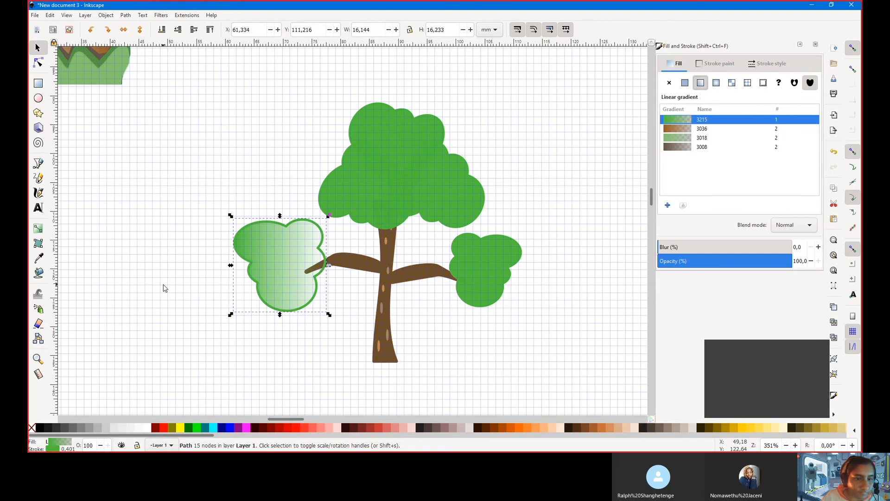
pyautogui.click(38, 62)
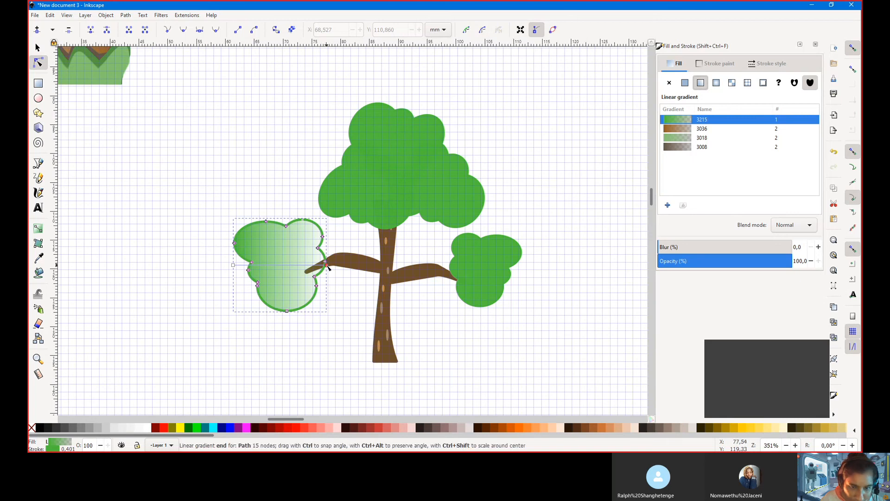
pyautogui.moveTo(326, 264); pyautogui.dragTo(378, 269)
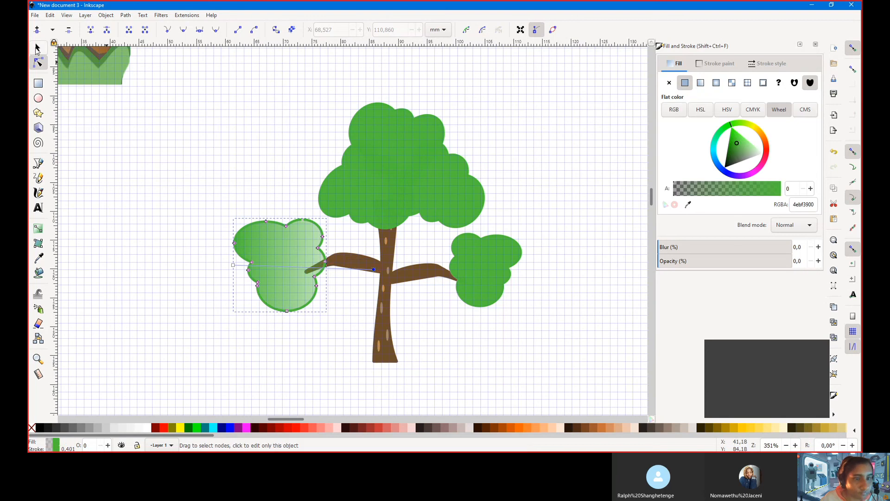
pyautogui.click(37, 49)
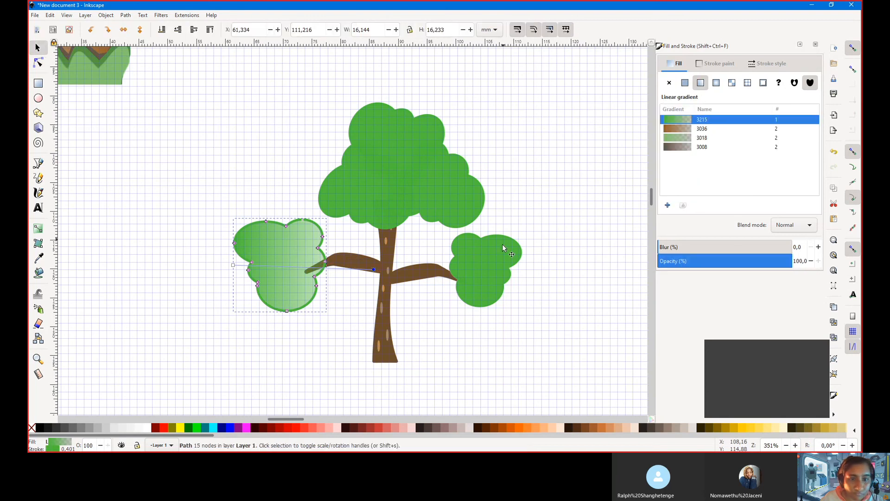
pyautogui.click(720, 65)
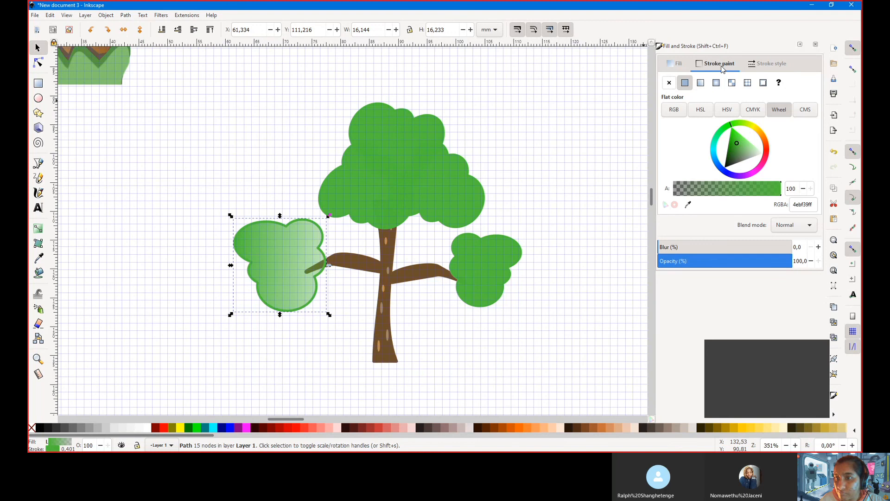
pyautogui.click(701, 84)
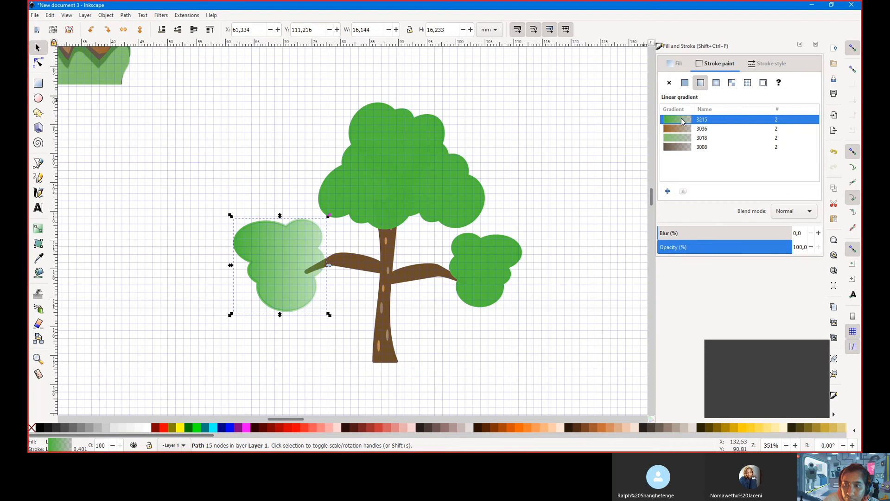
pyautogui.click(508, 155)
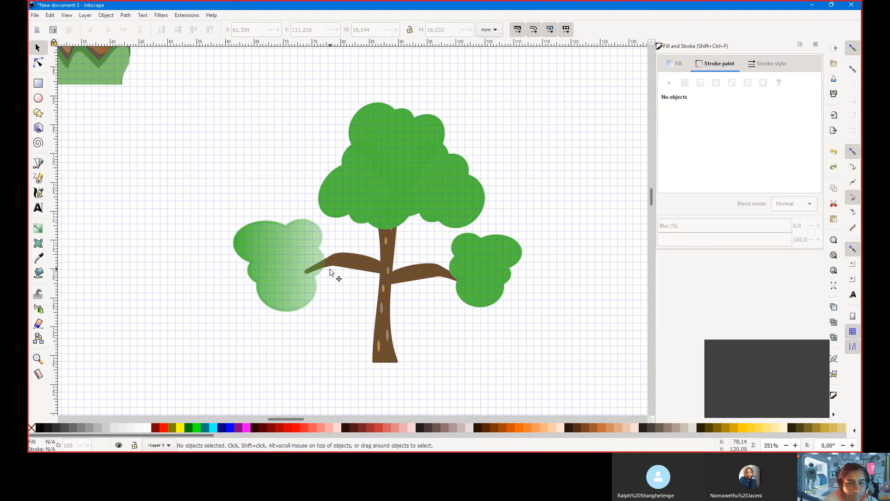
# Revert the clump to solid green and shift it slightly right over the branch end
pyautogui.hotkey('ctrl', 'z')
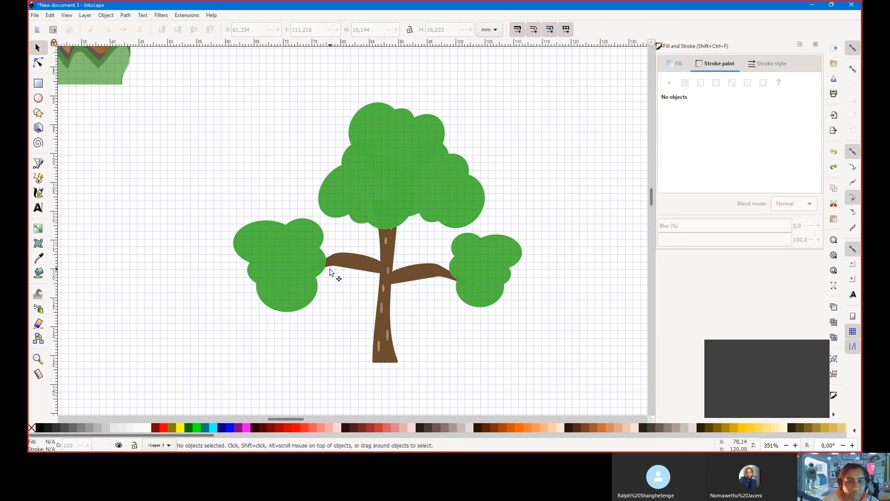
pyautogui.click(292, 255)
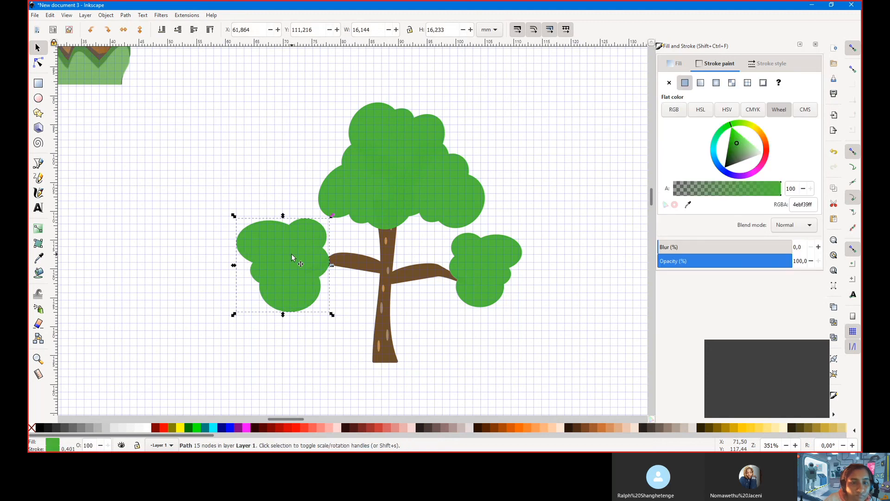
pyautogui.moveTo(291, 254); pyautogui.dragTo(297, 261)
pyautogui.click(448, 327)
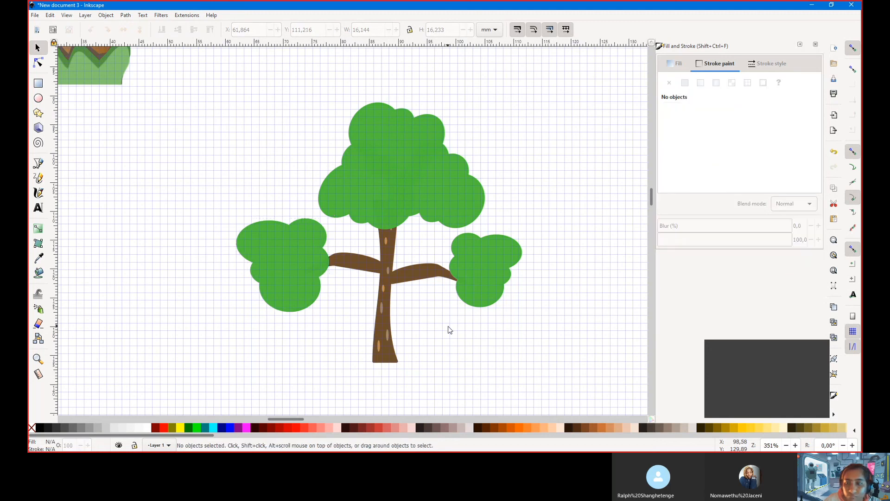
pyautogui.keyDown('ctrl'); pyautogui.scroll(-2, 448, 326); pyautogui.keyUp('ctrl')
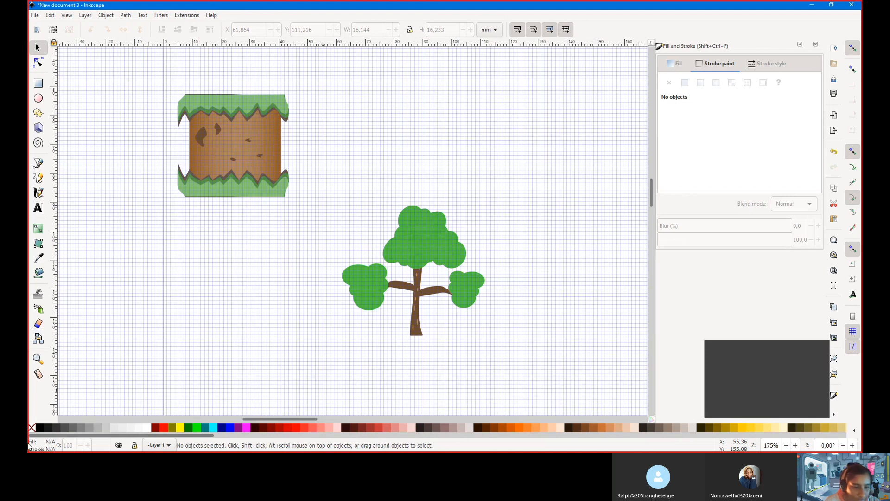
# Leave the tree drawing for the browser showing the Tiled itch.io page
pyautogui.hotkey('alt', 'Tab')
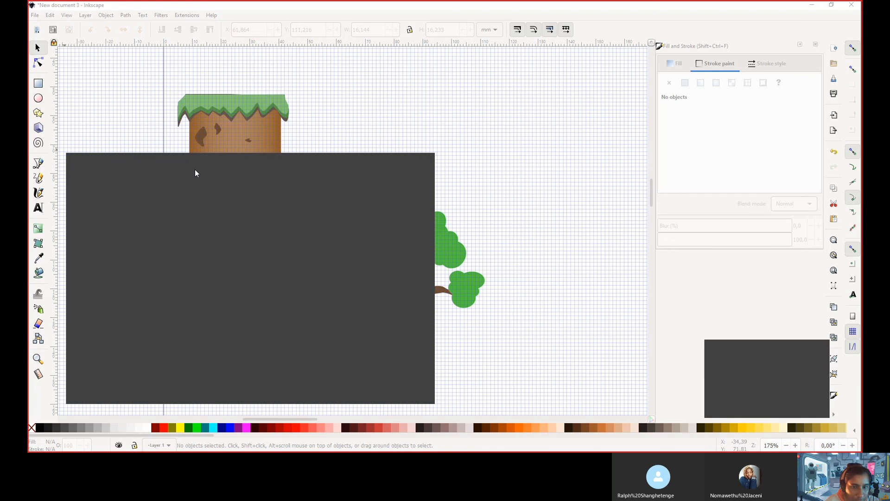
pyautogui.click(495, 15)
pyautogui.hotkey('alt', 'Tab')
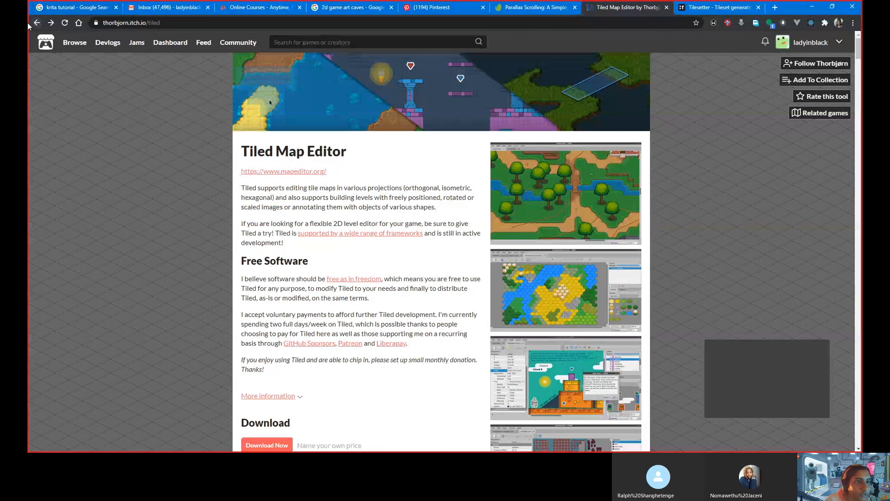
# Go back to the Tiled homepage at mapeditor.org and scroll through it
pyautogui.click(37, 23)
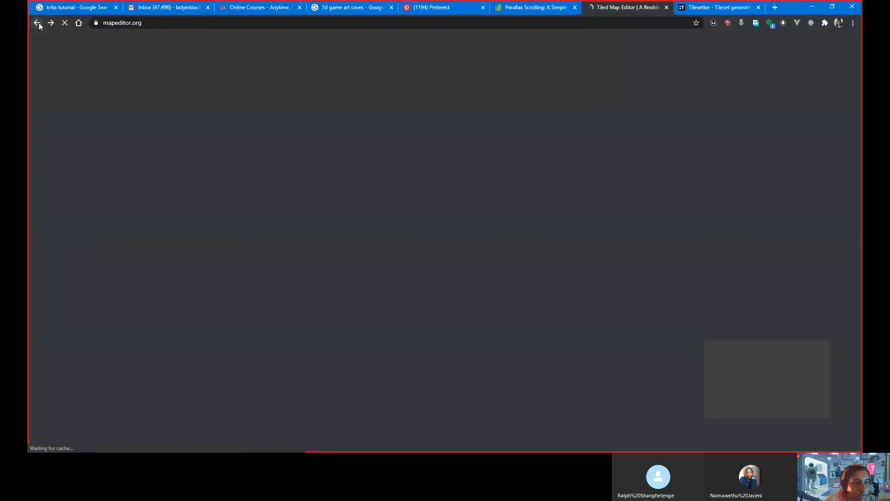
pyautogui.scroll(-3, 149, 227)
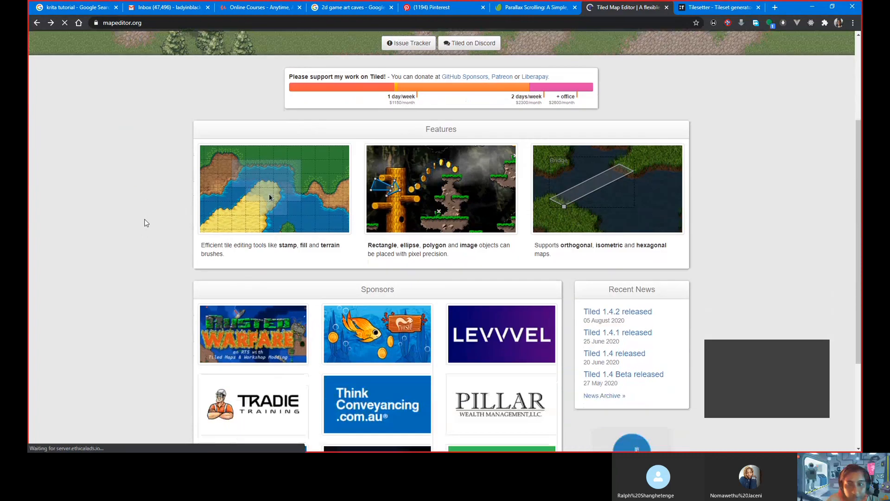
pyautogui.scroll(3, 148, 227)
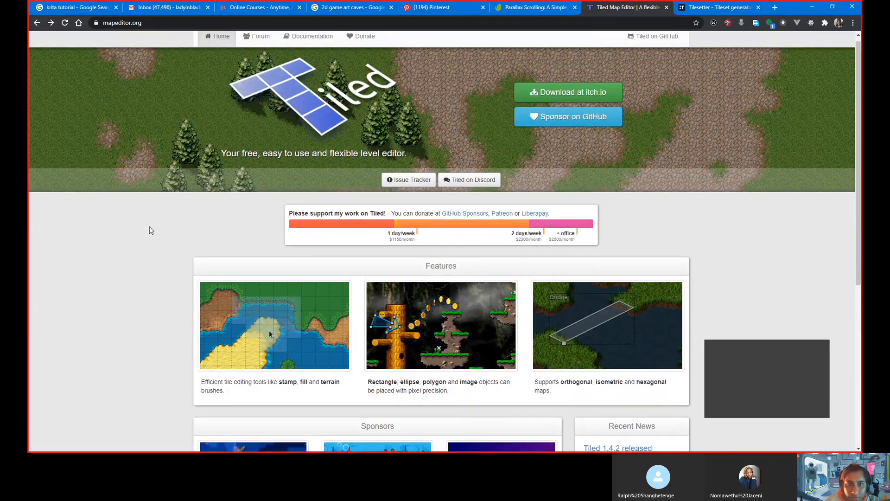
pyautogui.scroll(-2, 435, 270)
pyautogui.scroll(-5, 435, 269)
pyautogui.scroll(5, 401, 280)
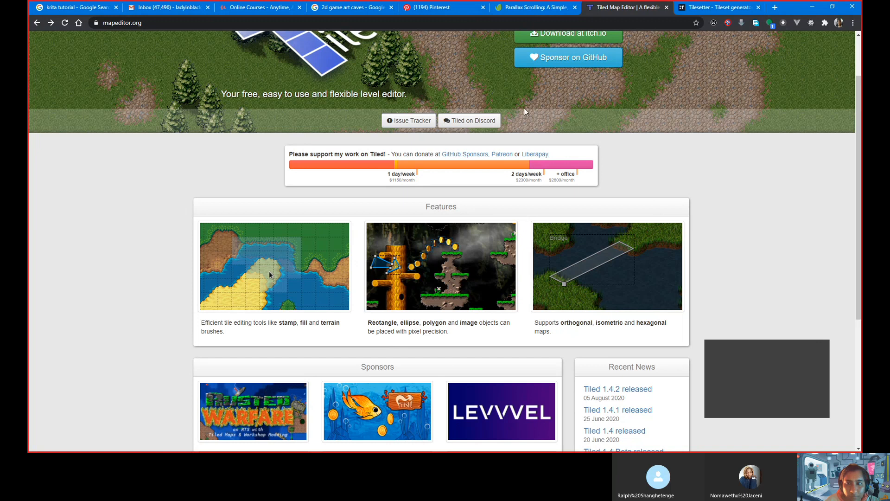
pyautogui.scroll(2, 578, 63)
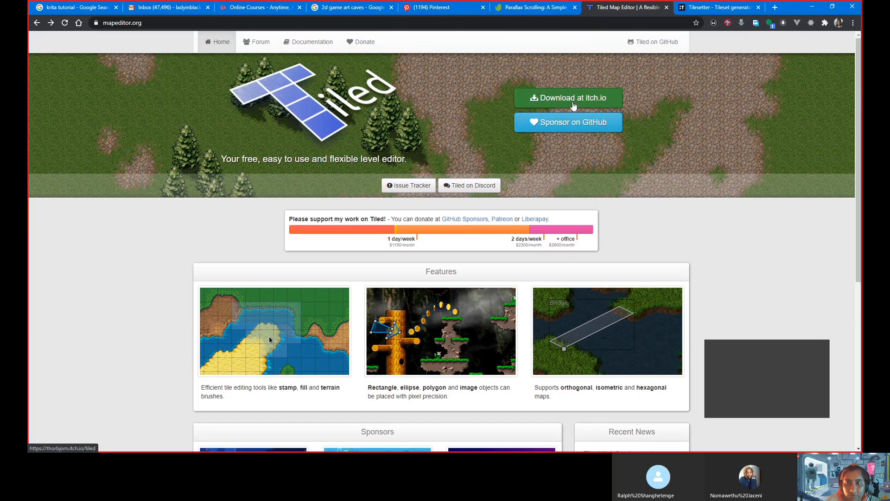
# Return to the itch.io page, review the 1.4.2 and snapshot downloads, then switch windows
pyautogui.click(52, 24)
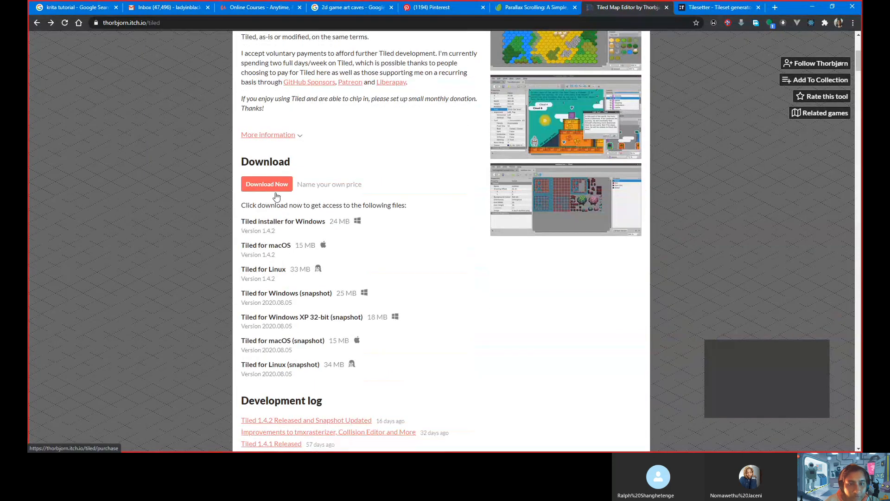
pyautogui.scroll(3, 348, 302)
pyautogui.scroll(-1, 348, 302)
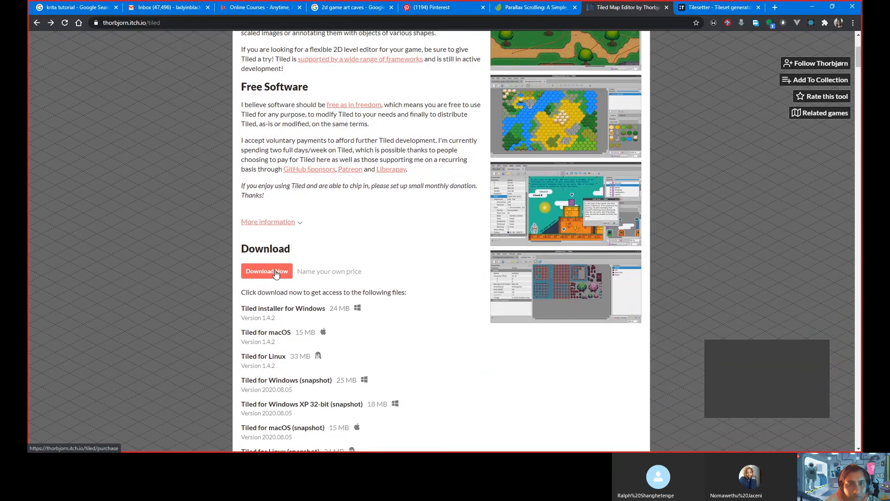
pyautogui.scroll(1, 276, 274)
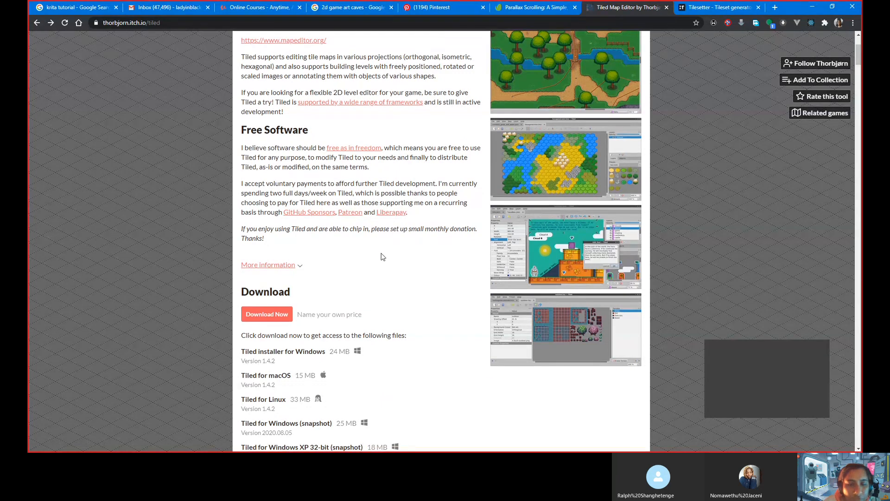
pyautogui.scroll(-7, 381, 256)
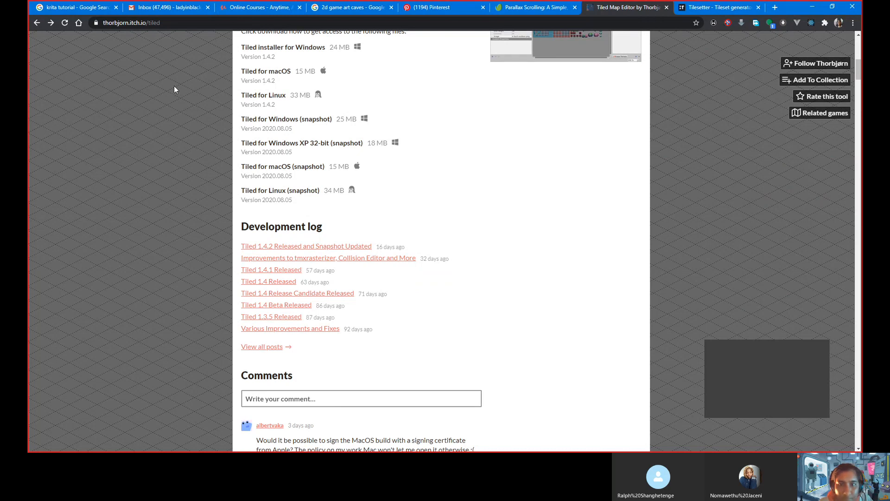
pyautogui.hotkey('alt', 'Tab')
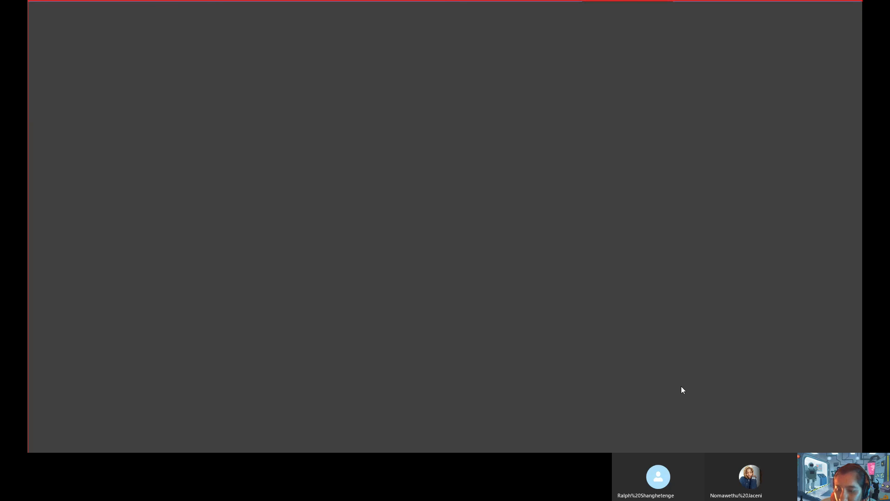